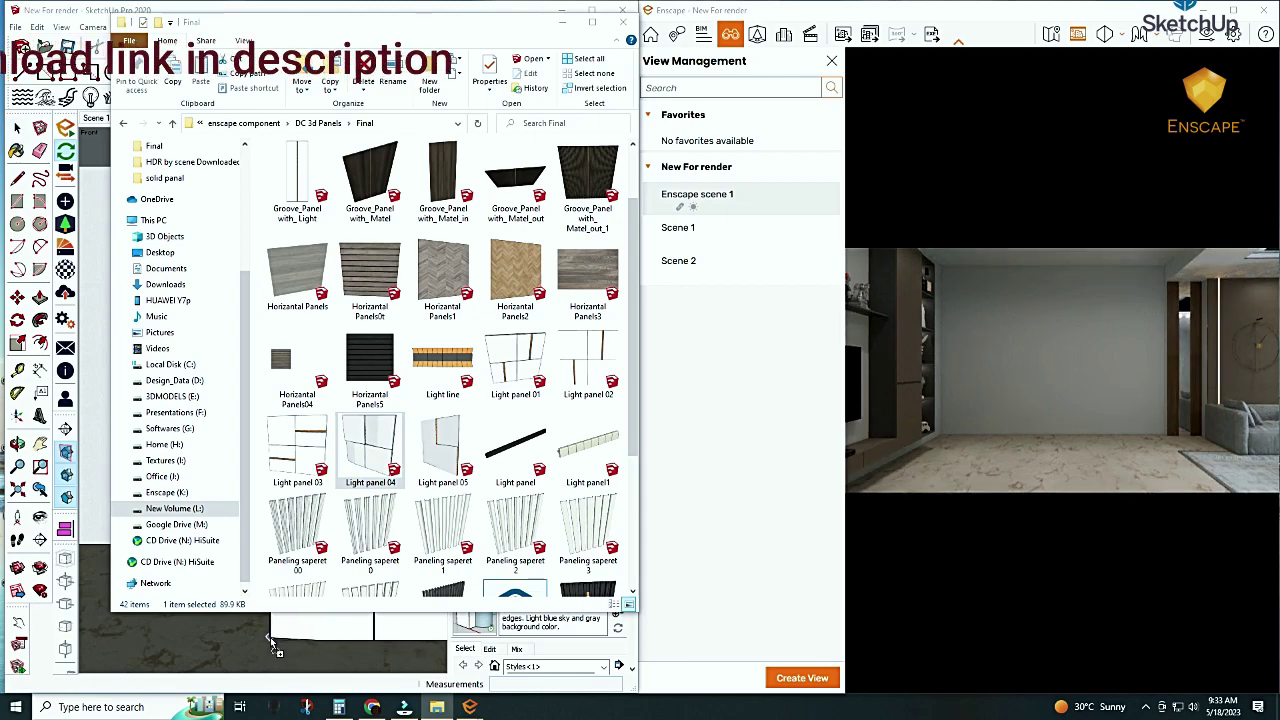
Place the Light panel 04 component from the Final folder into the model as a 2×2 tile panel
click(297, 600)
scroll(222, 412, down, 2)
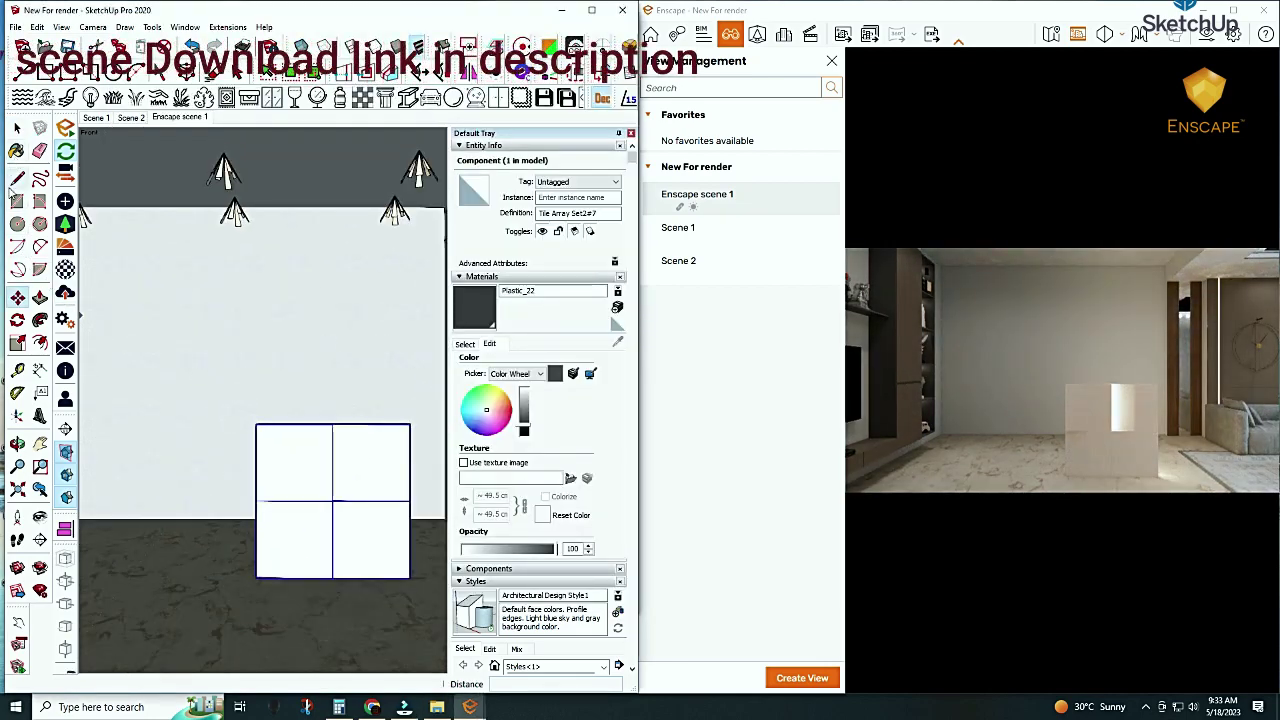
Snap the tile panel flat onto the wall and move it to the wall's lower-left corner
click(65, 531)
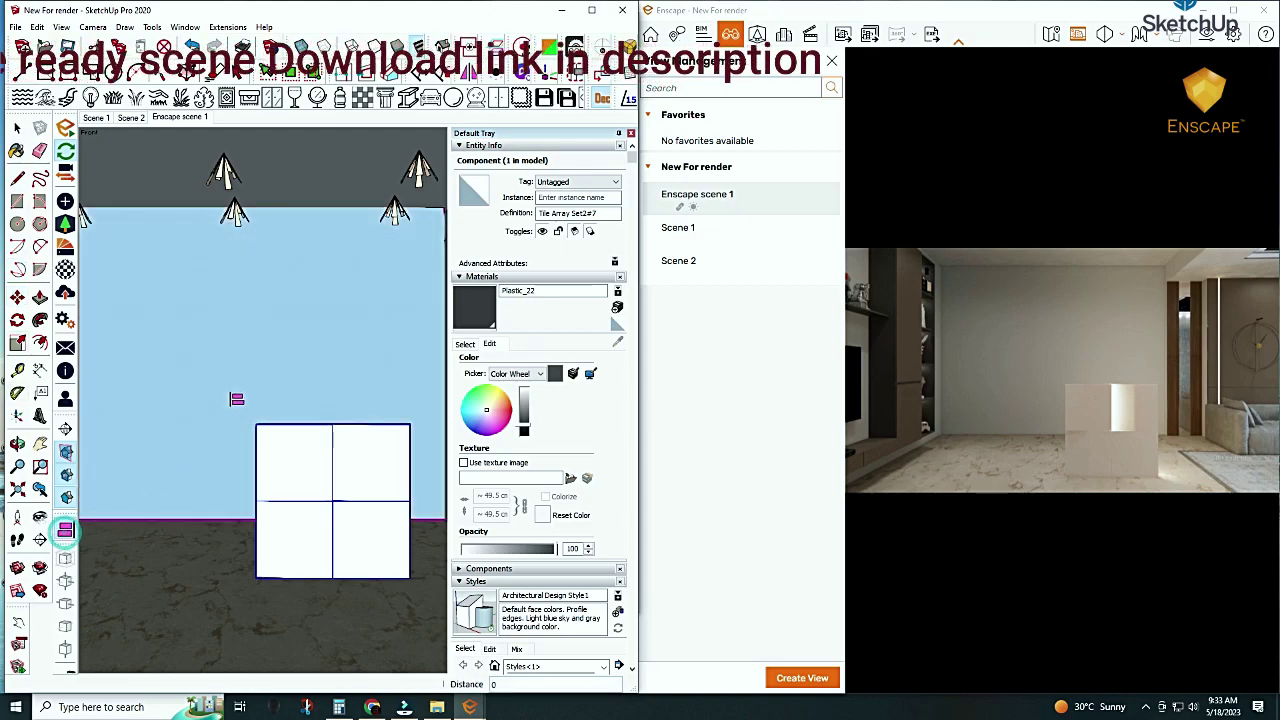
click(237, 395)
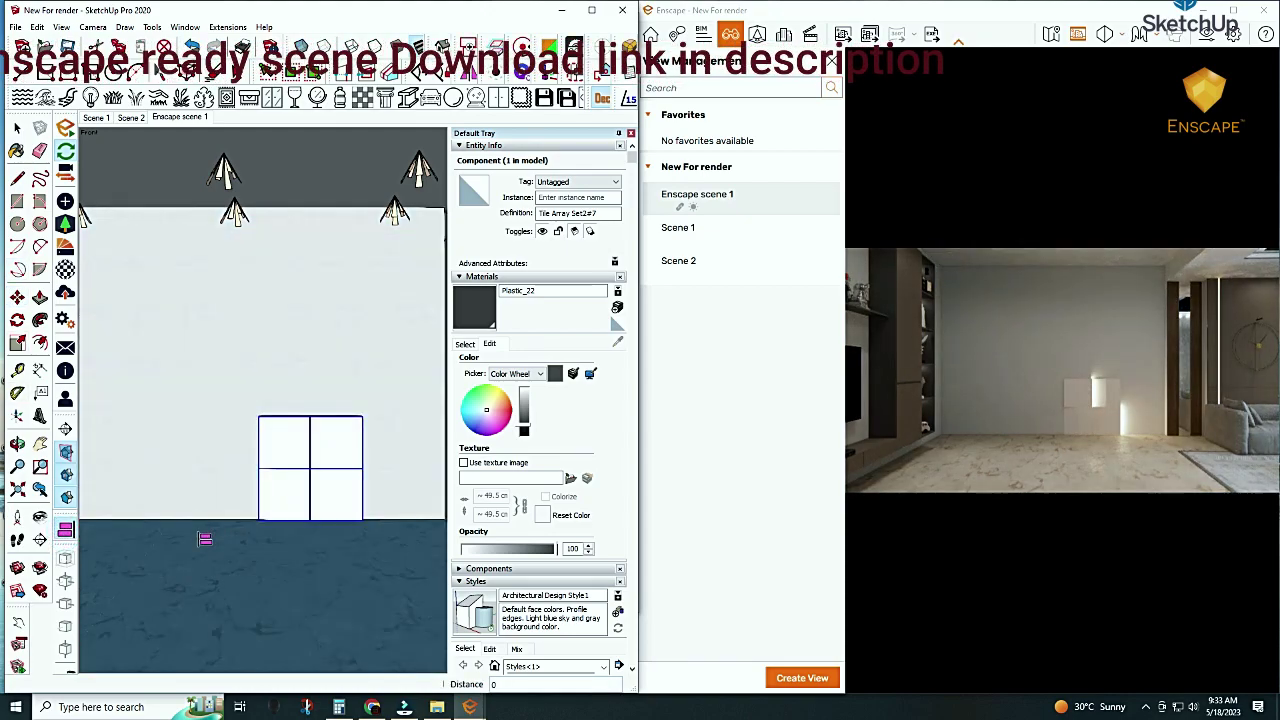
middle_drag(207, 562, 156, 484)
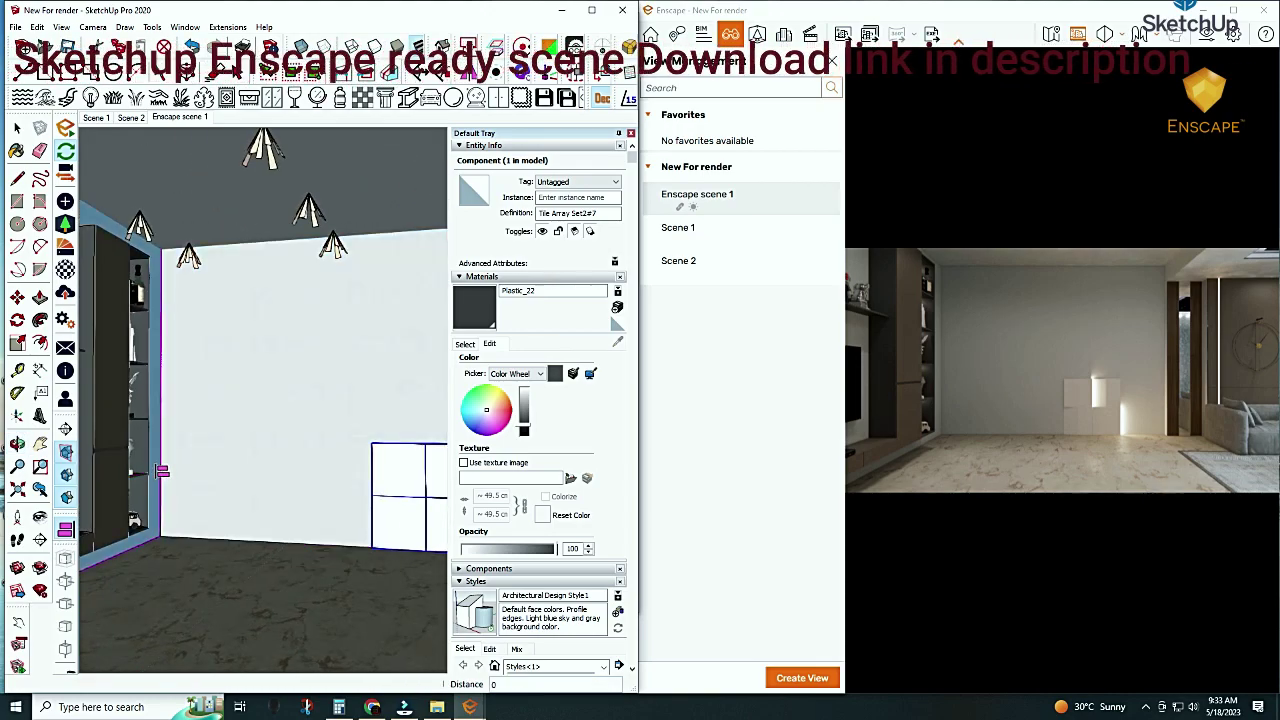
click(156, 484)
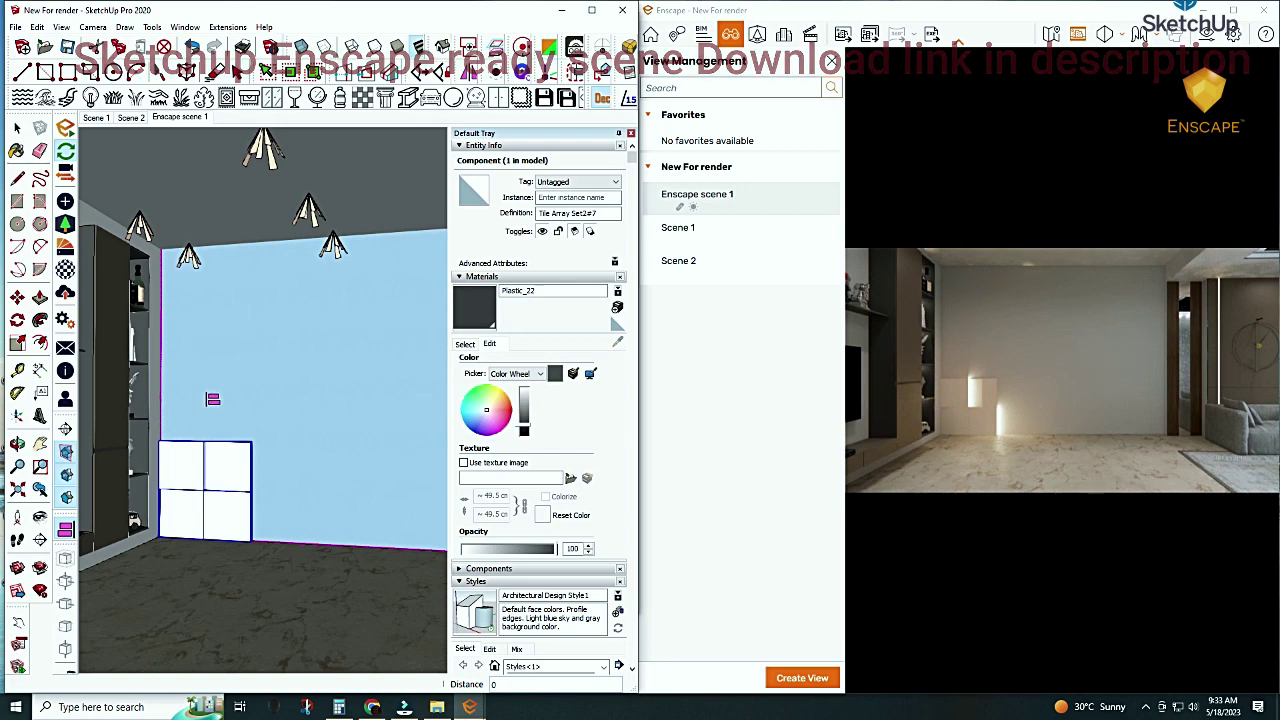
Orbit and zoom in close to inspect the panel's wood-textured edge strip
middle_drag(208, 398, 257, 391)
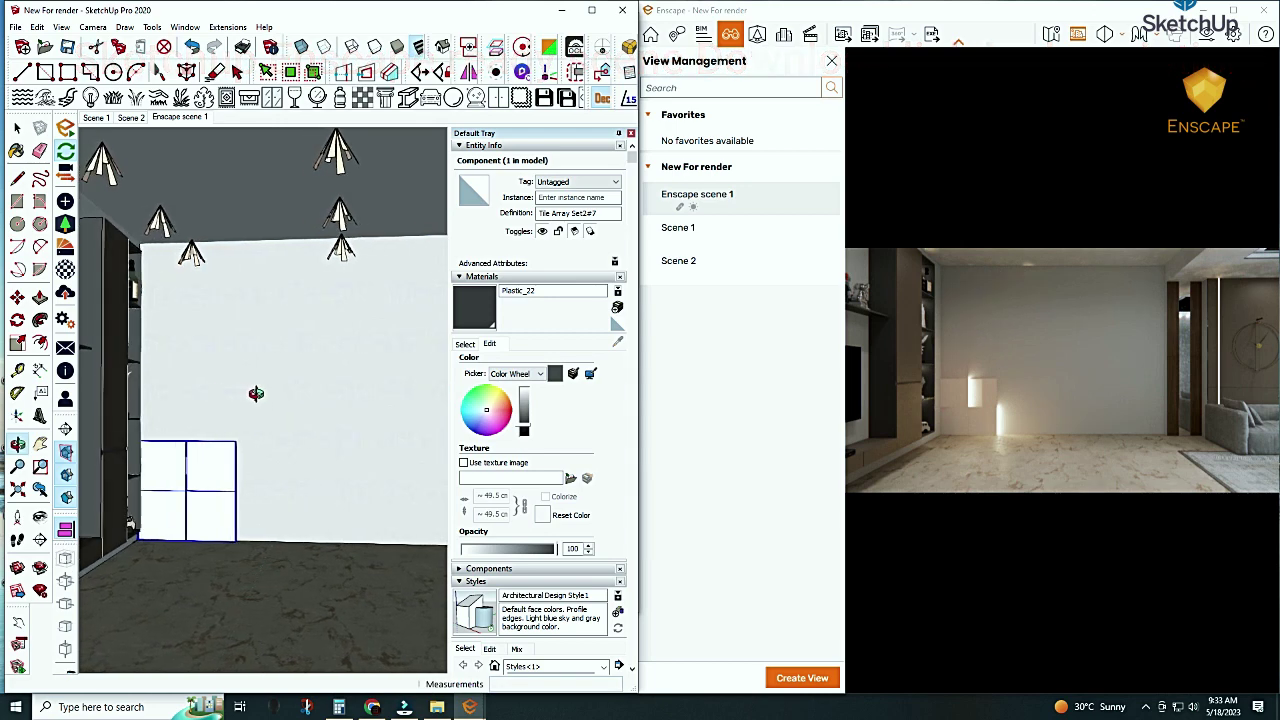
scroll(220, 470, up, 2)
scroll(208, 490, up, 2)
scroll(206, 490, up, 1)
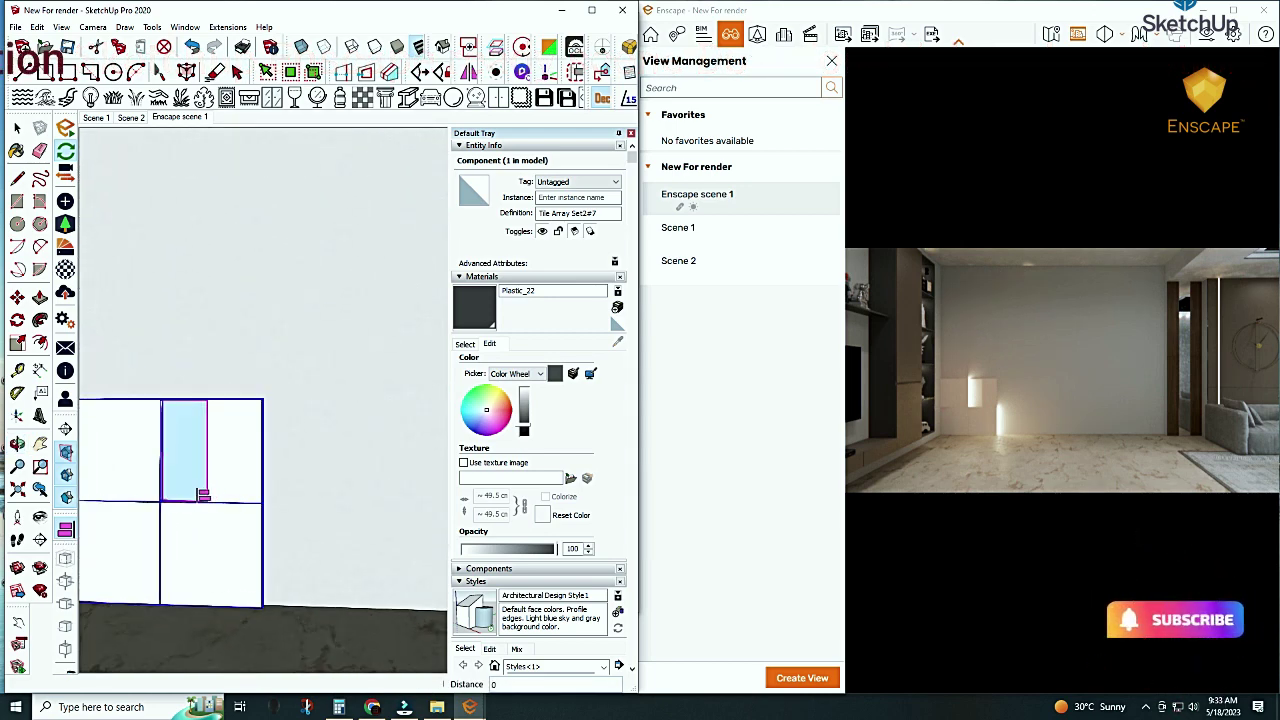
click(65, 530)
scroll(177, 434, up, 2)
scroll(186, 414, up, 2)
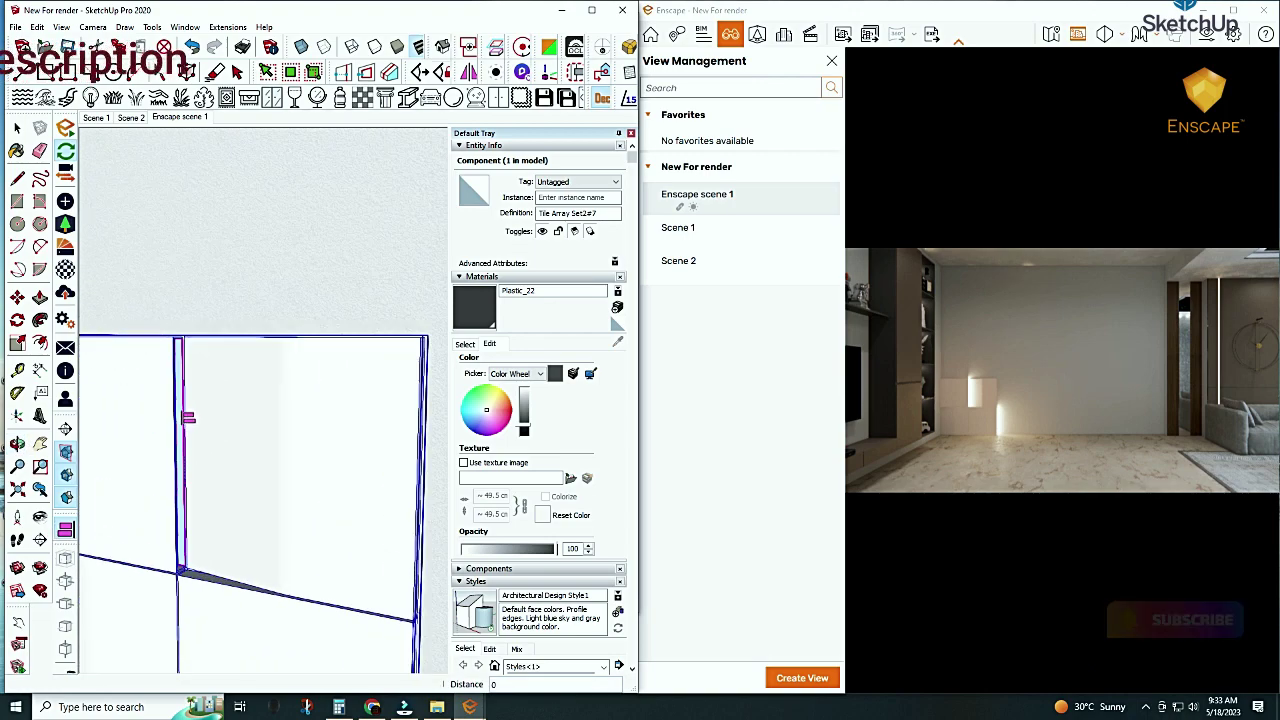
scroll(178, 397, up, 2)
middle_drag(178, 397, 70, 443)
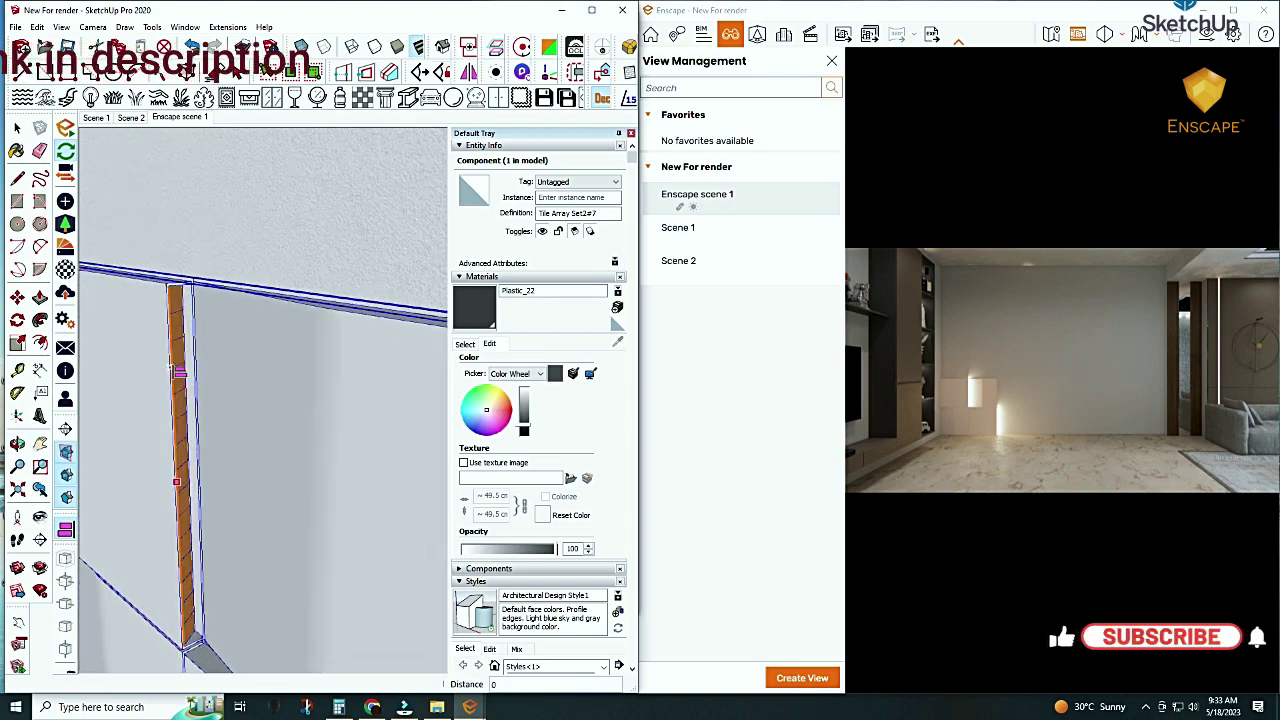
click(19, 129)
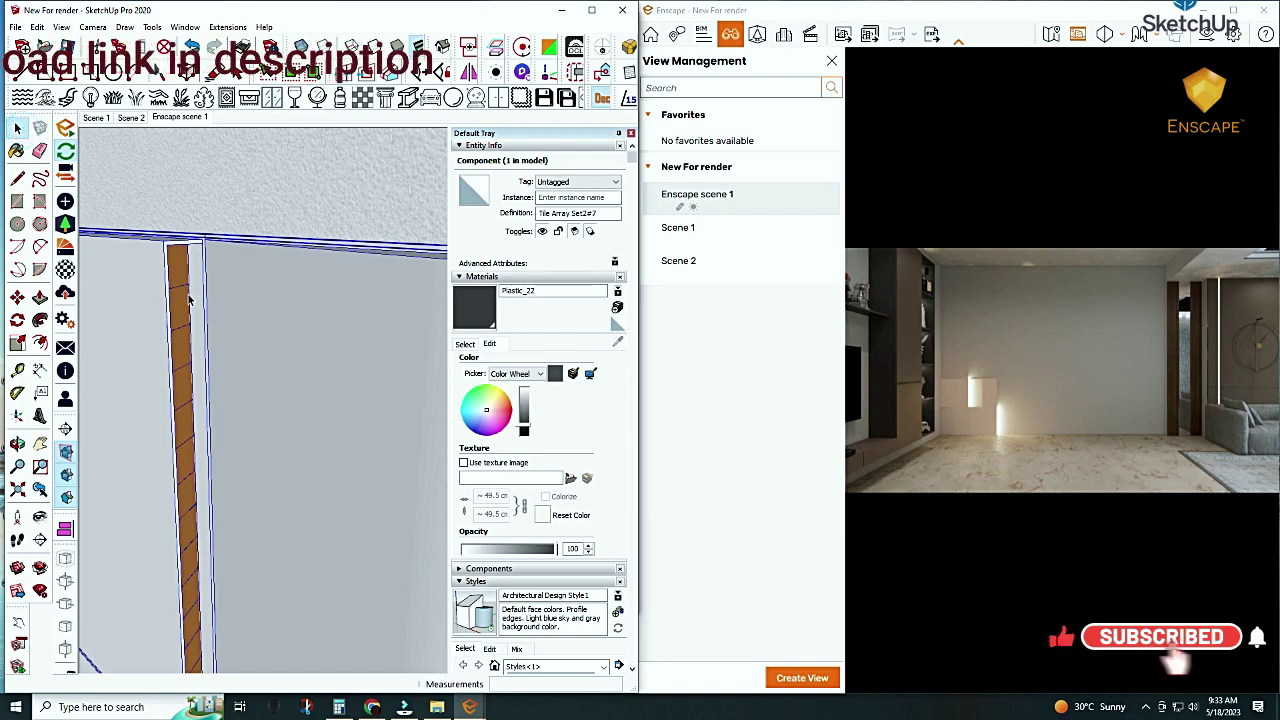
scroll(189, 300, up, 1)
scroll(185, 303, up, 1)
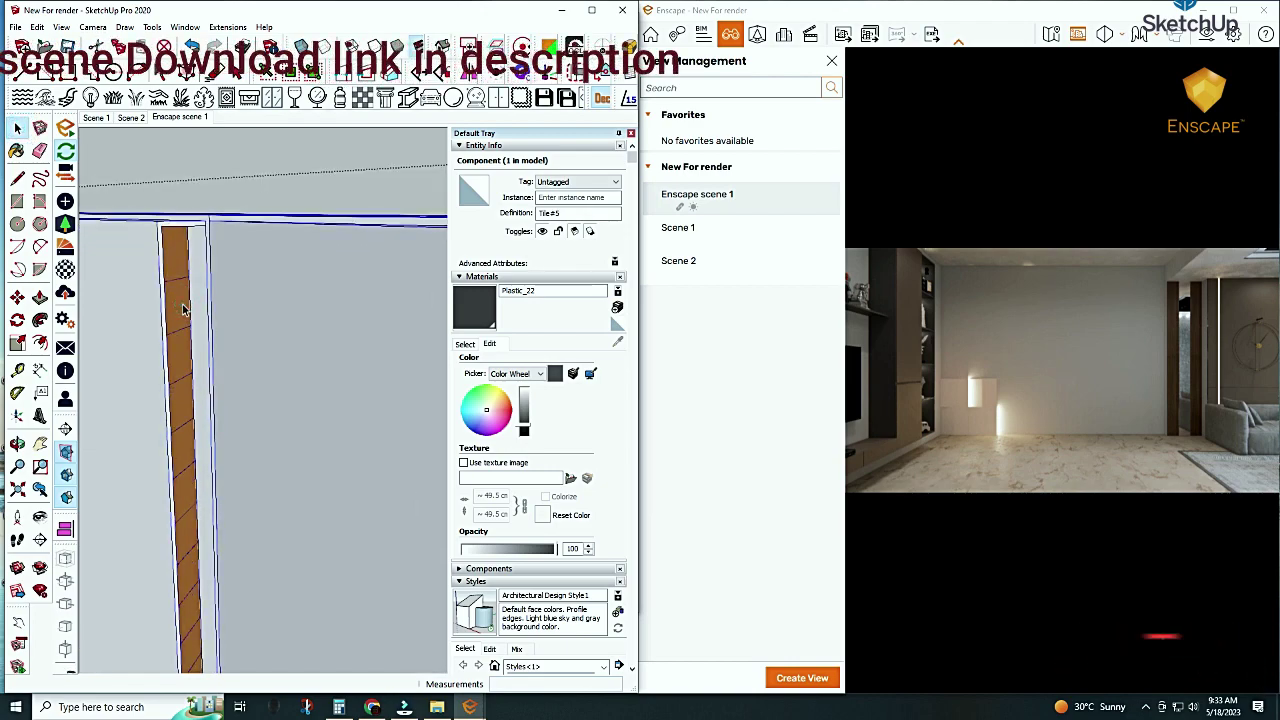
Lower the panel's hidden Enscape rectangular light from 643 lm to about 180 lm
double_click(183, 310)
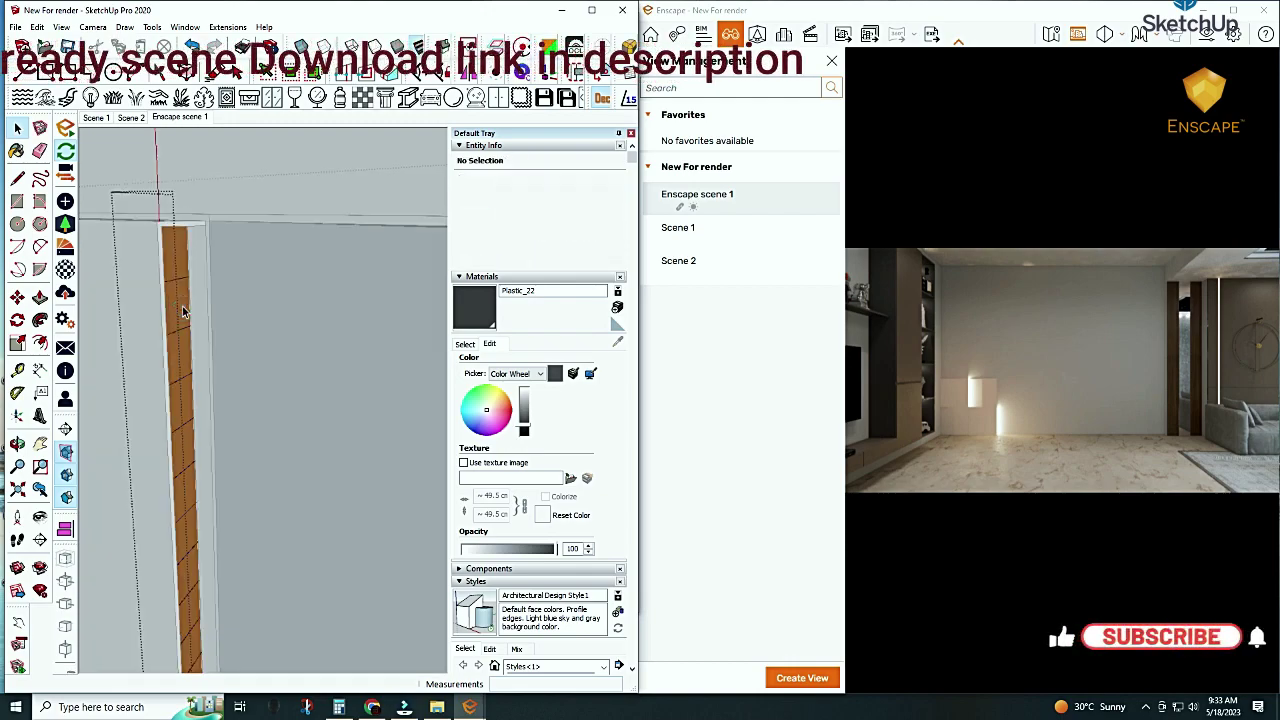
click(183, 310)
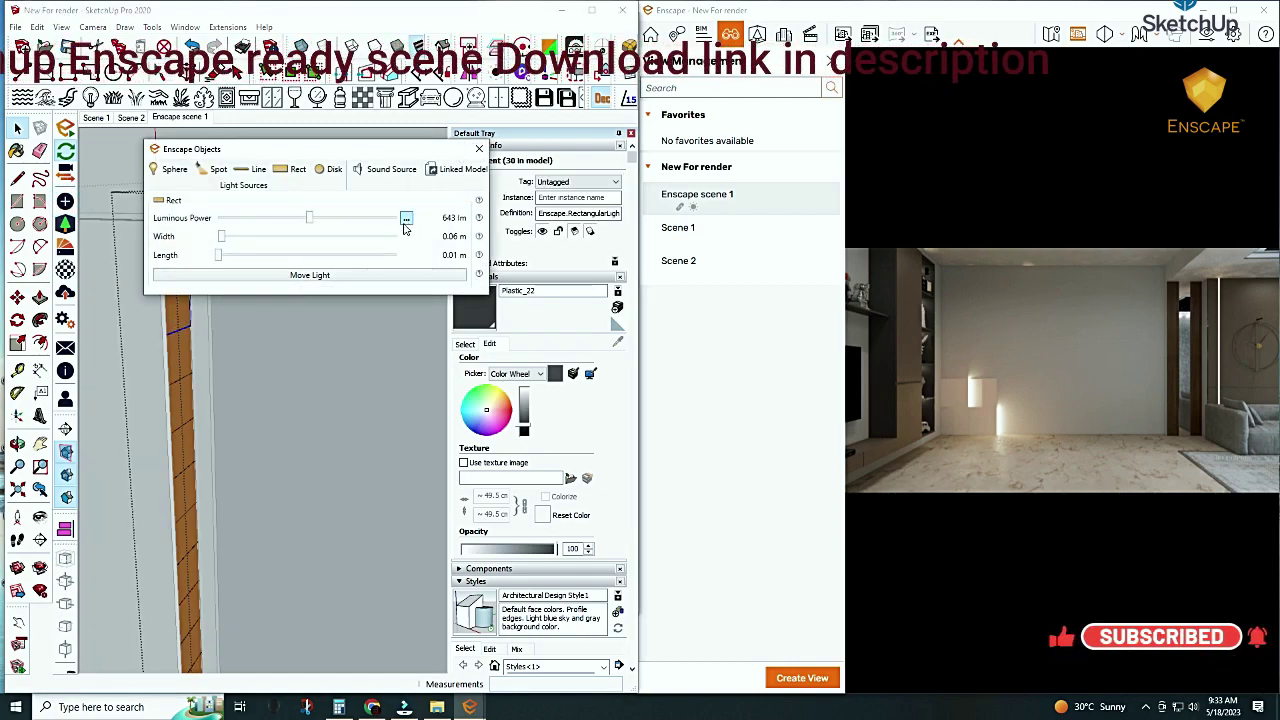
drag(309, 219, 291, 229)
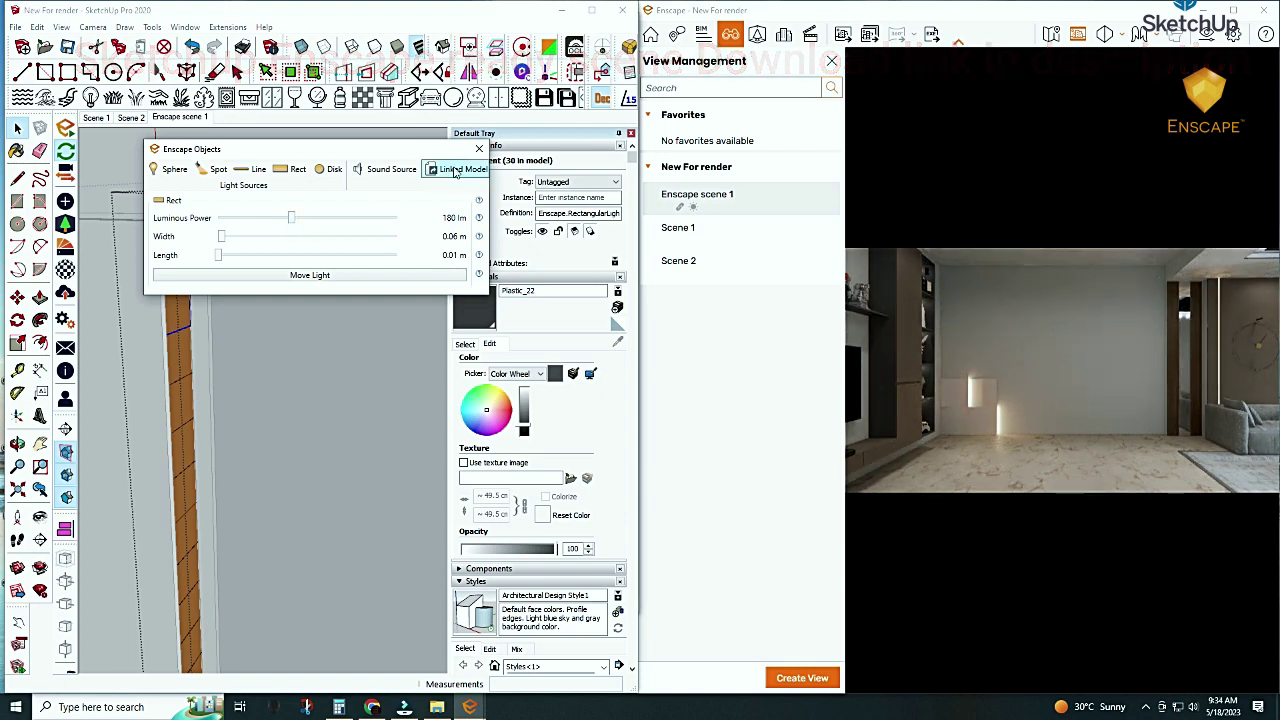
click(479, 149)
Close every nested group and component edit to return to the model
right_click(255, 165)
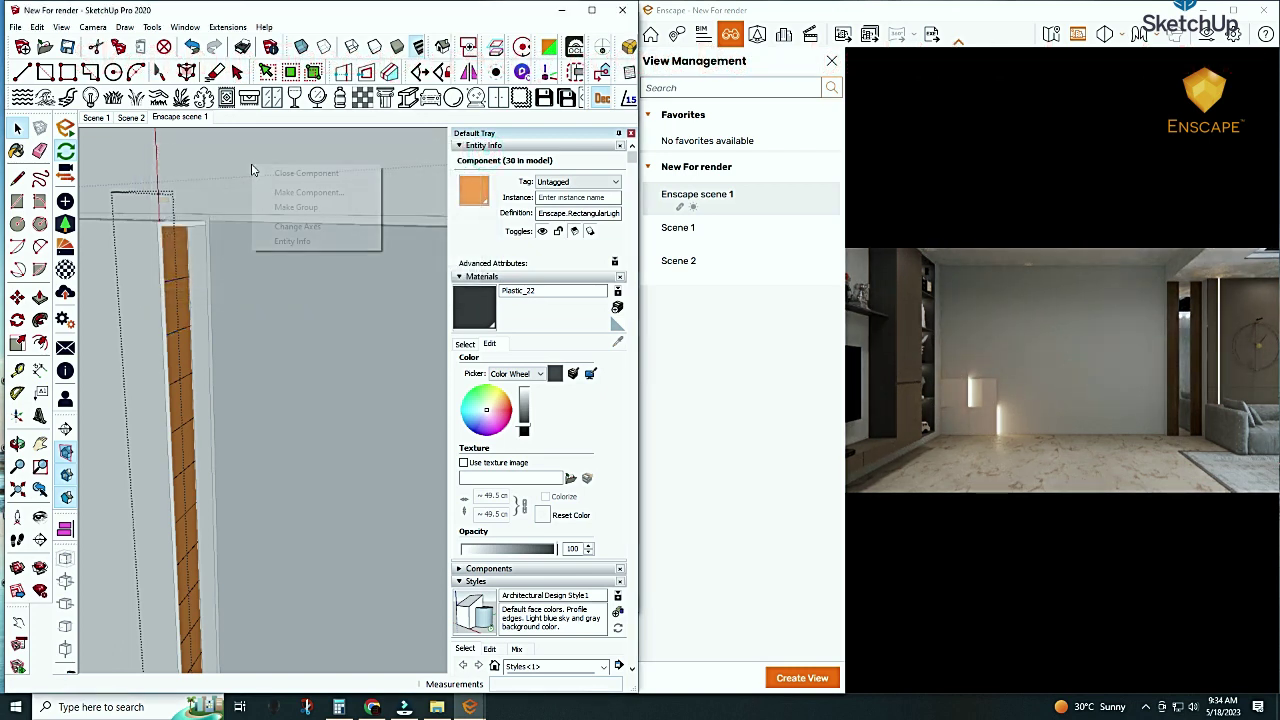
click(285, 171)
right_click(270, 160)
click(291, 171)
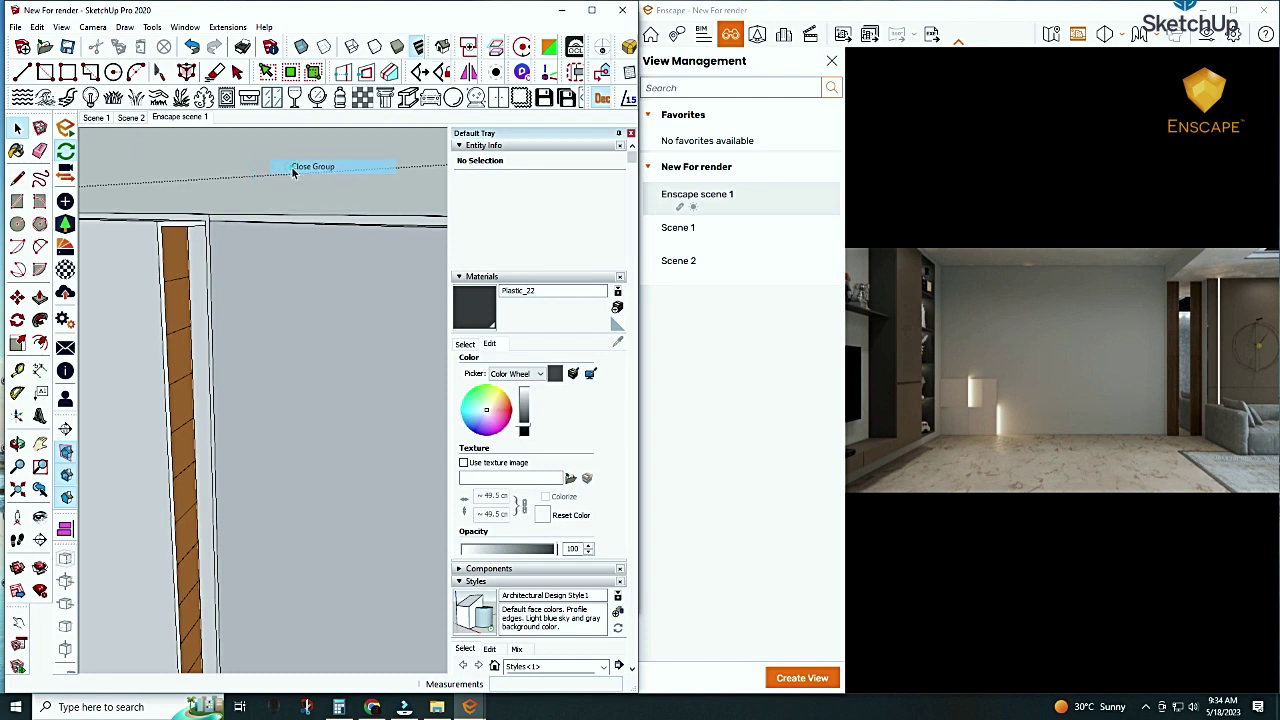
right_click(283, 160)
click(290, 165)
right_click(286, 158)
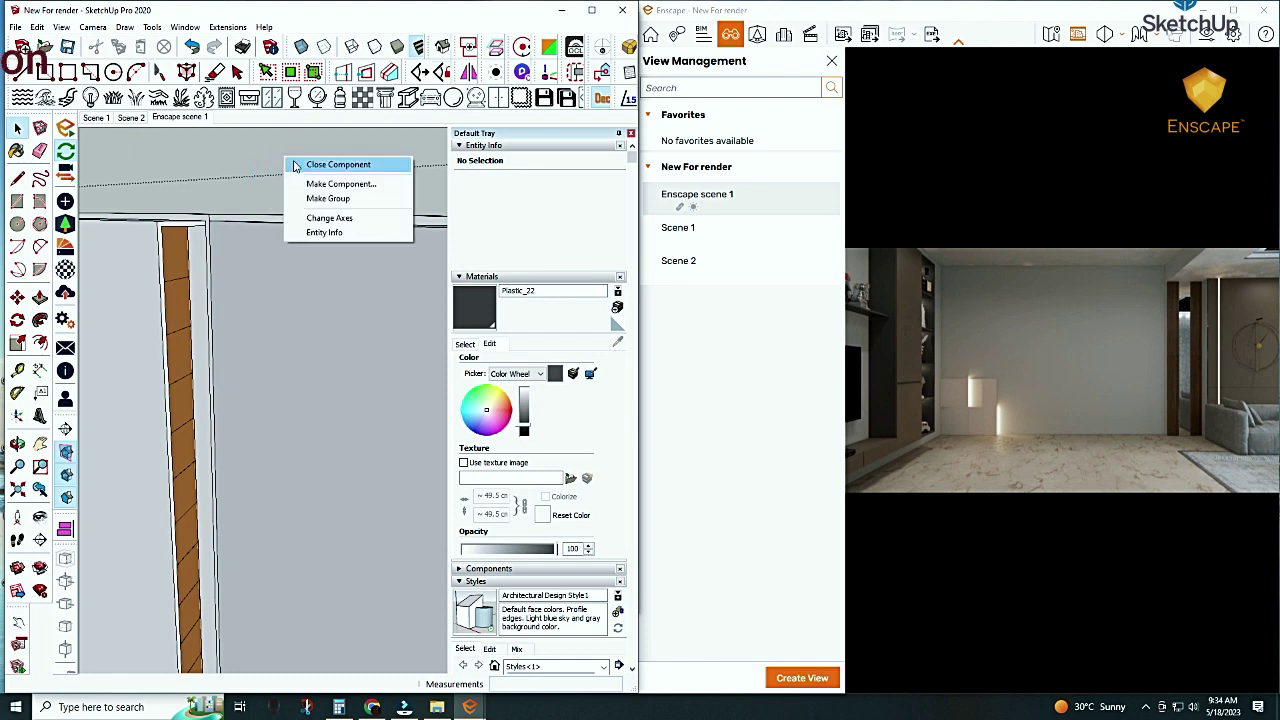
click(292, 166)
right_click(292, 162)
click(299, 167)
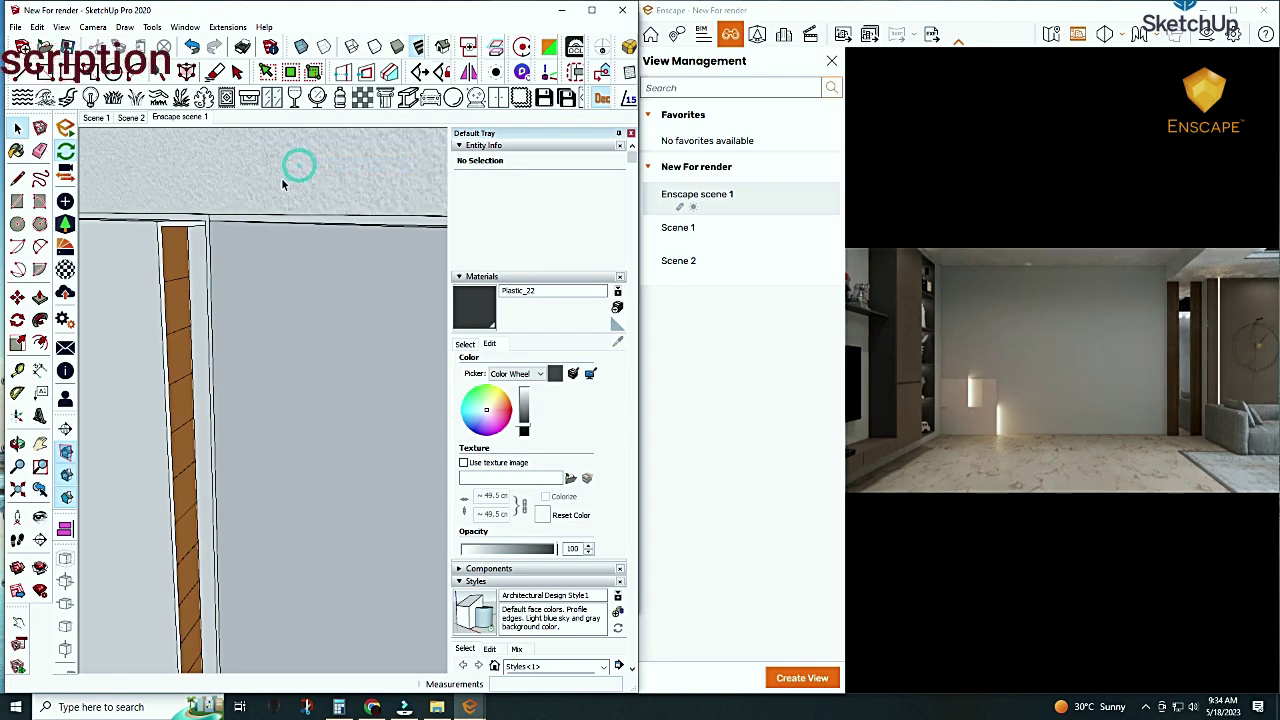
Return to Enscape scene 1 and open the panel's array options: 4 columns, 3 rows, 100×100 tiles
click(180, 117)
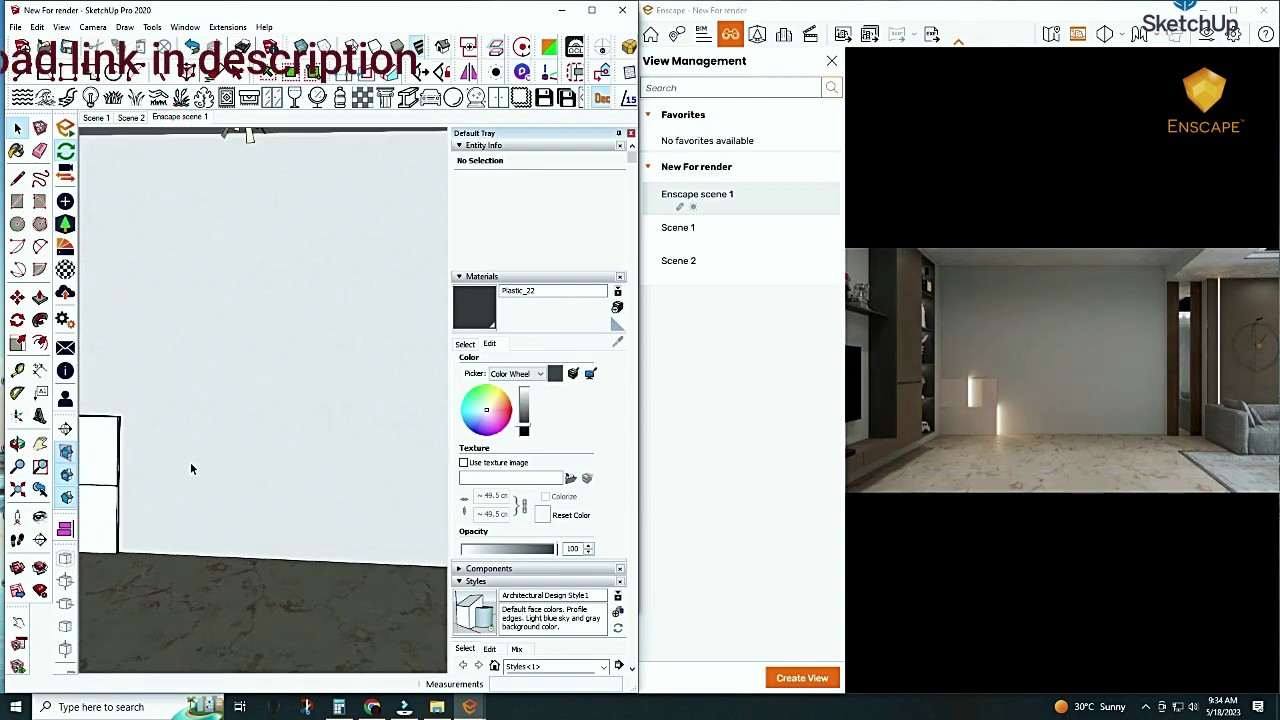
scroll(162, 508, down, 3)
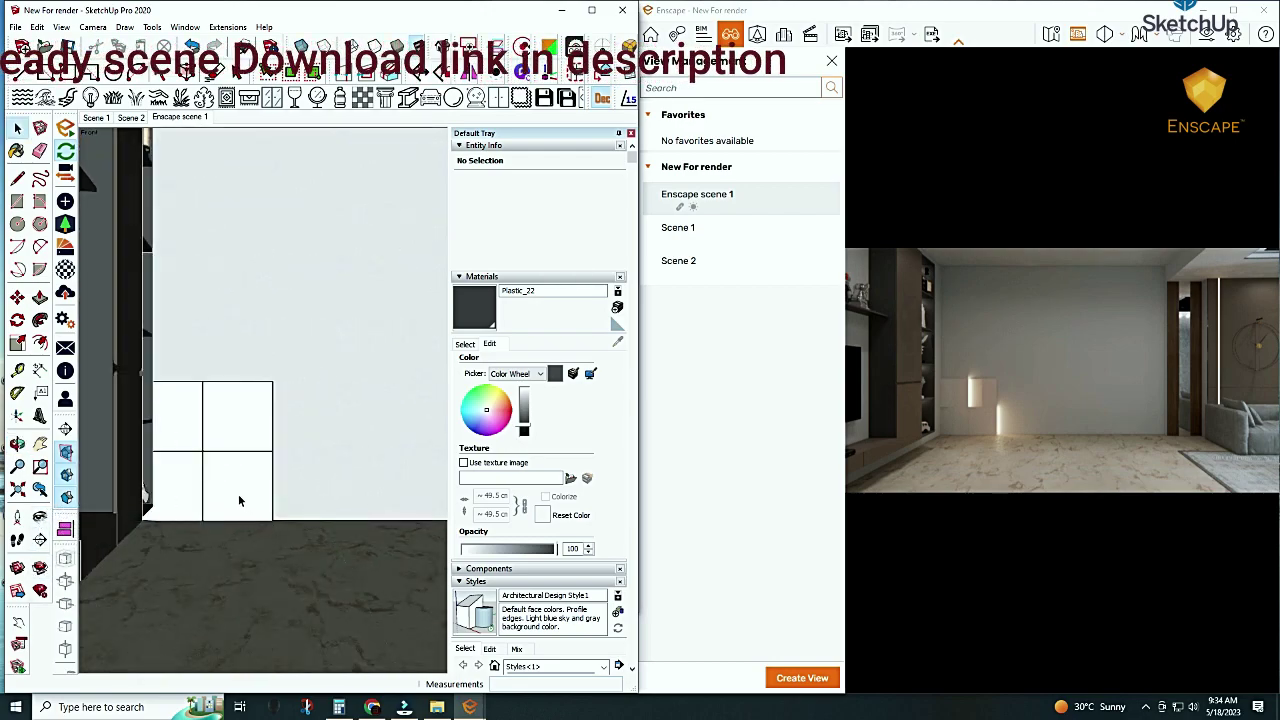
click(176, 118)
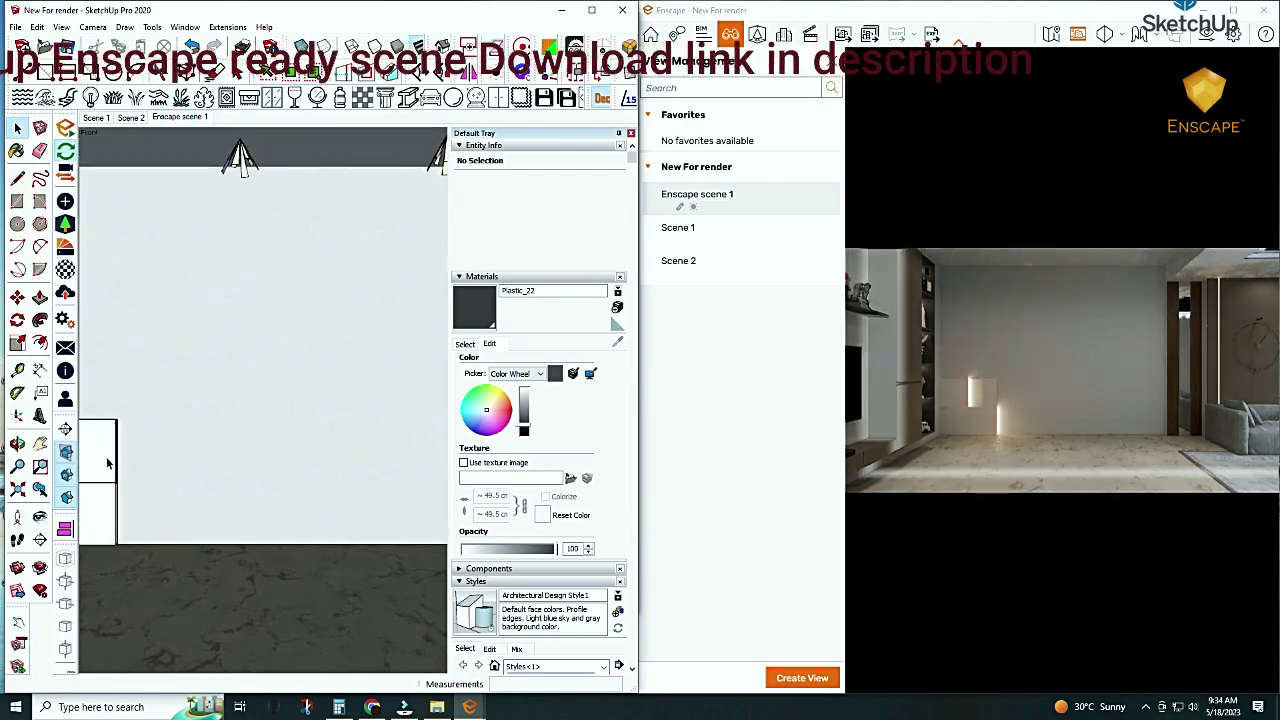
click(110, 460)
click(17, 648)
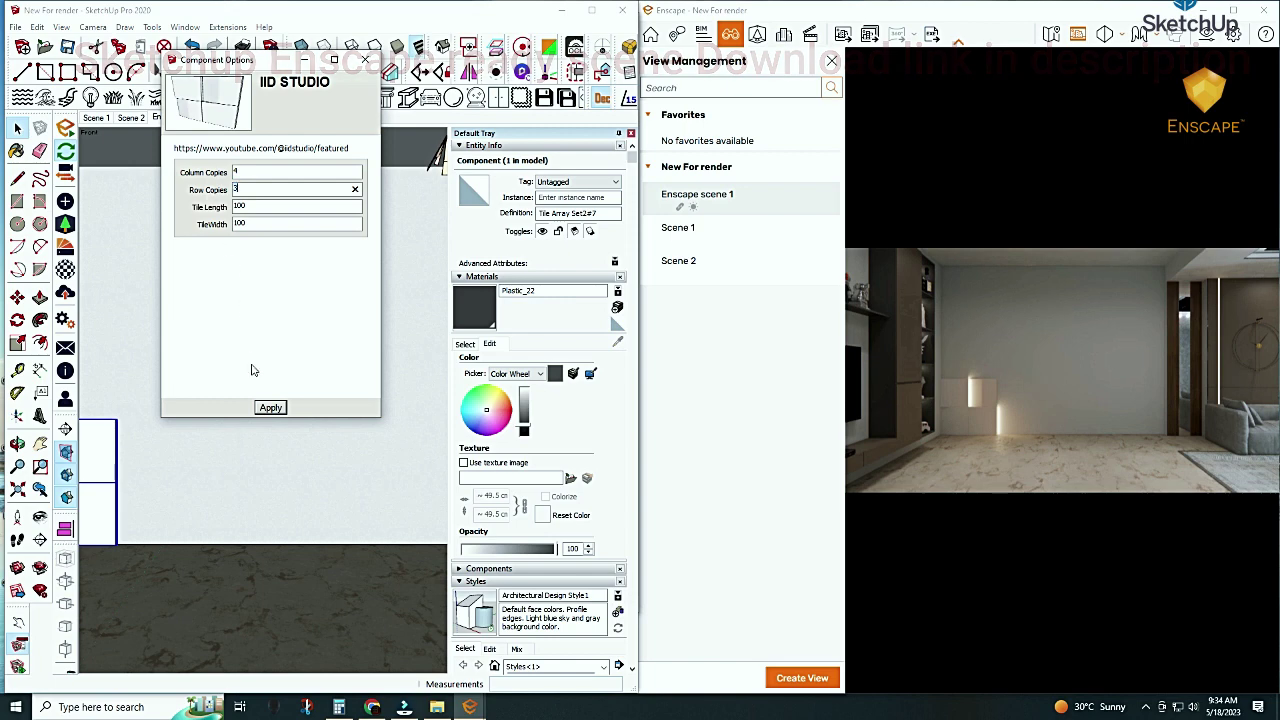
Apply the array to fill the wall with a staggered grid of lit tiles and inspect the Enscape render
click(277, 410)
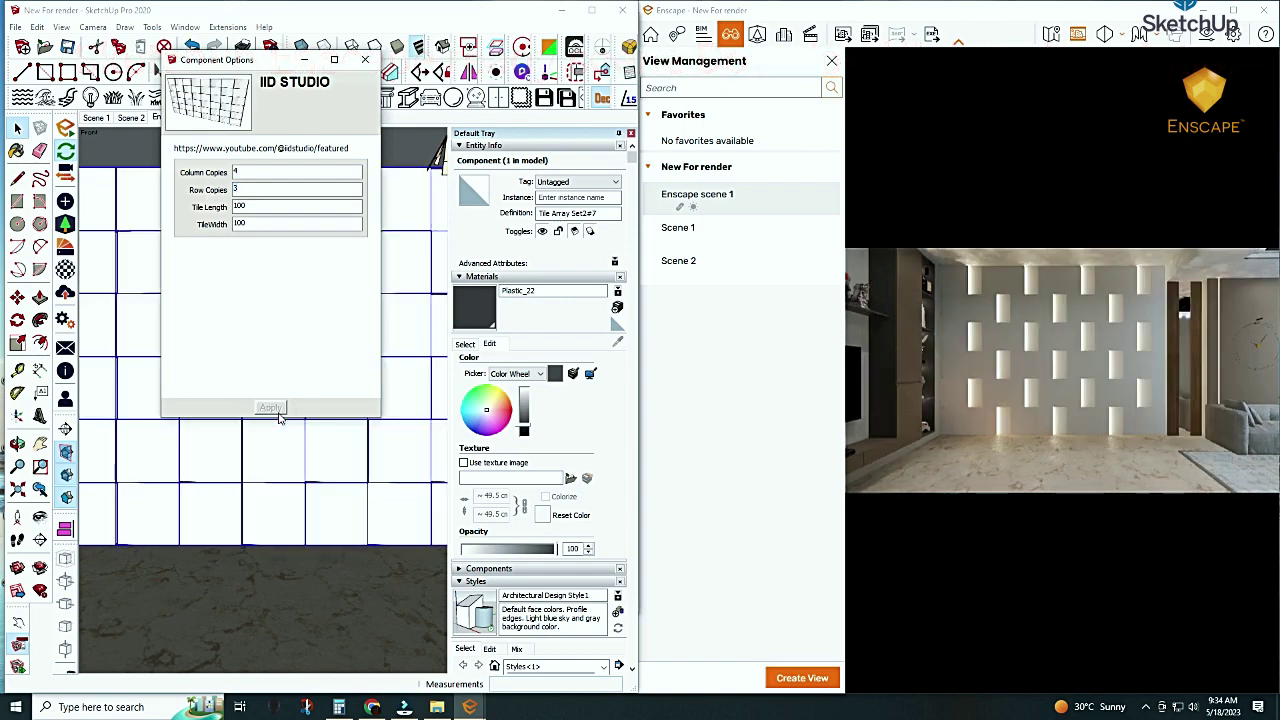
click(1233, 9)
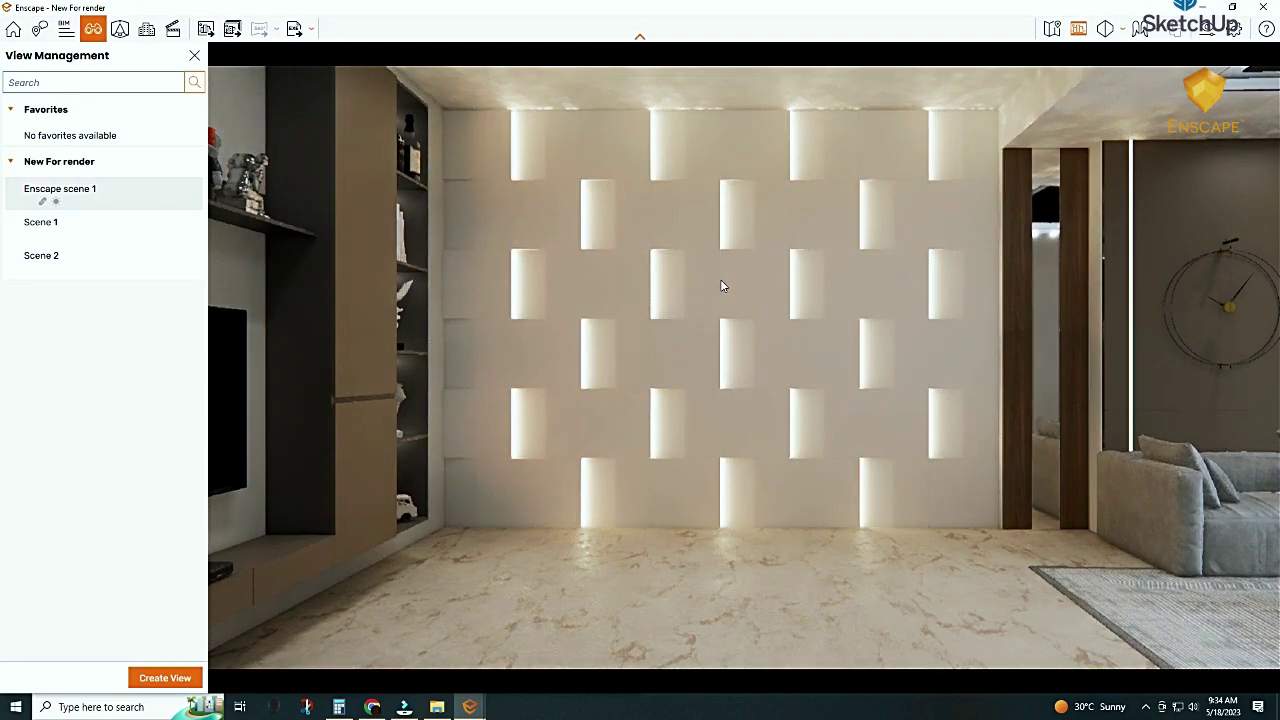
click(1233, 8)
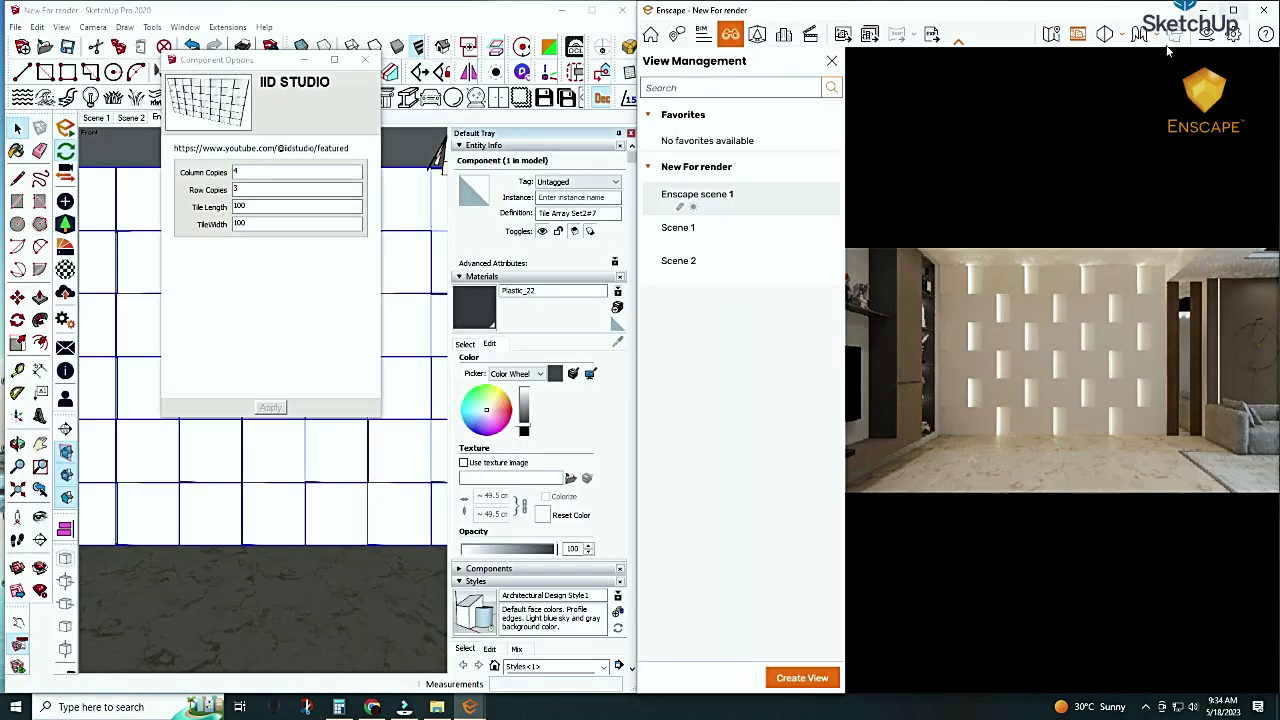
middle_drag(275, 465, 284, 505)
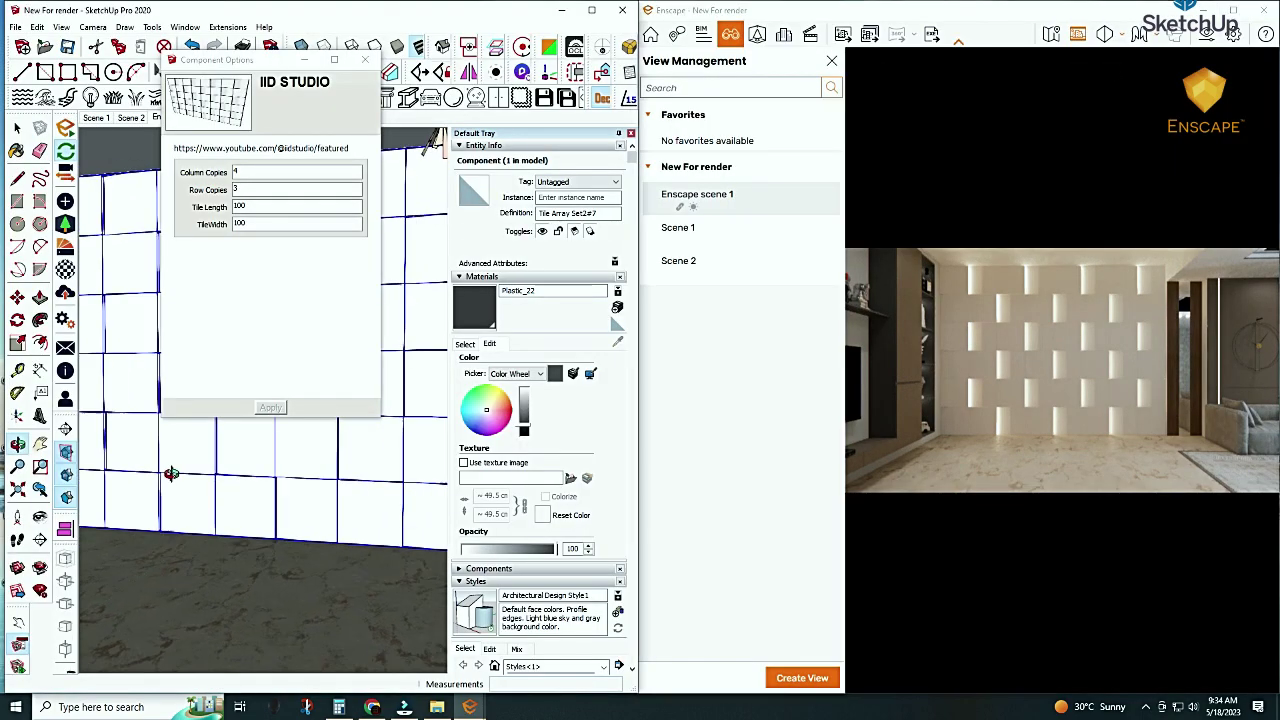
scroll(290, 508, up, 5)
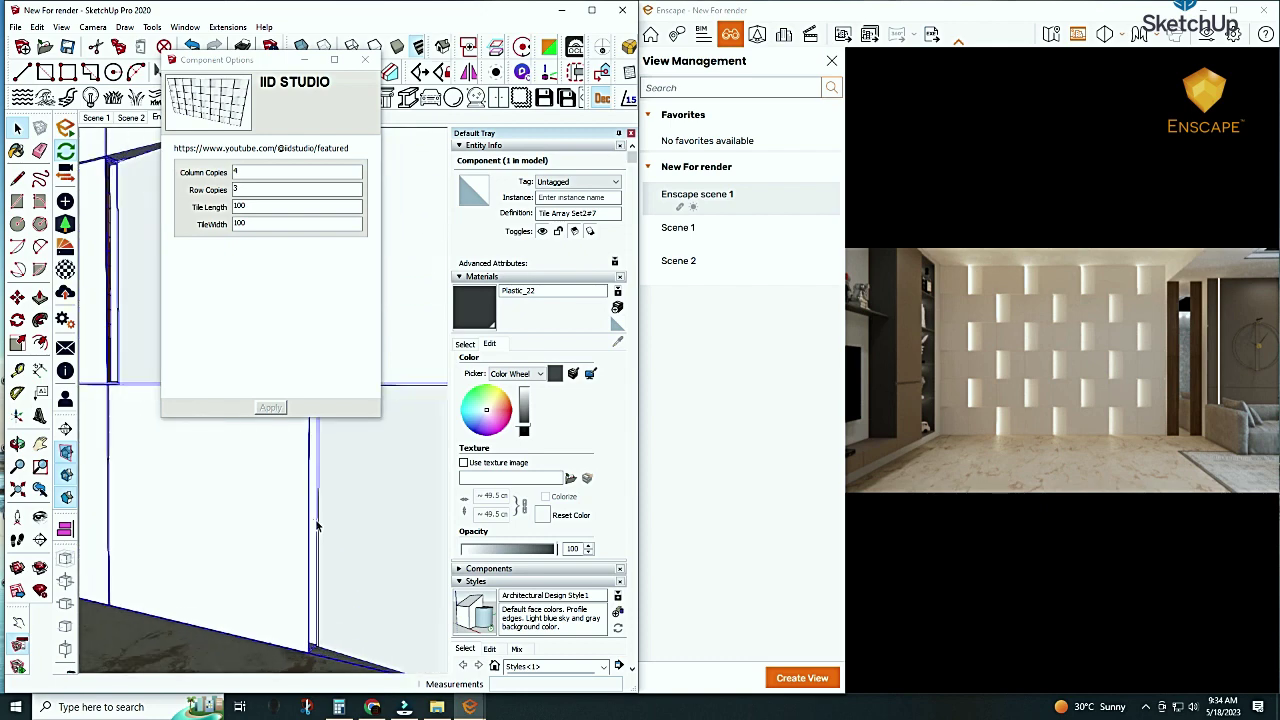
mouse_move(314, 514)
middle_down()
mouse_move(184, 503)
mouse_move(307, 494)
middle_up()
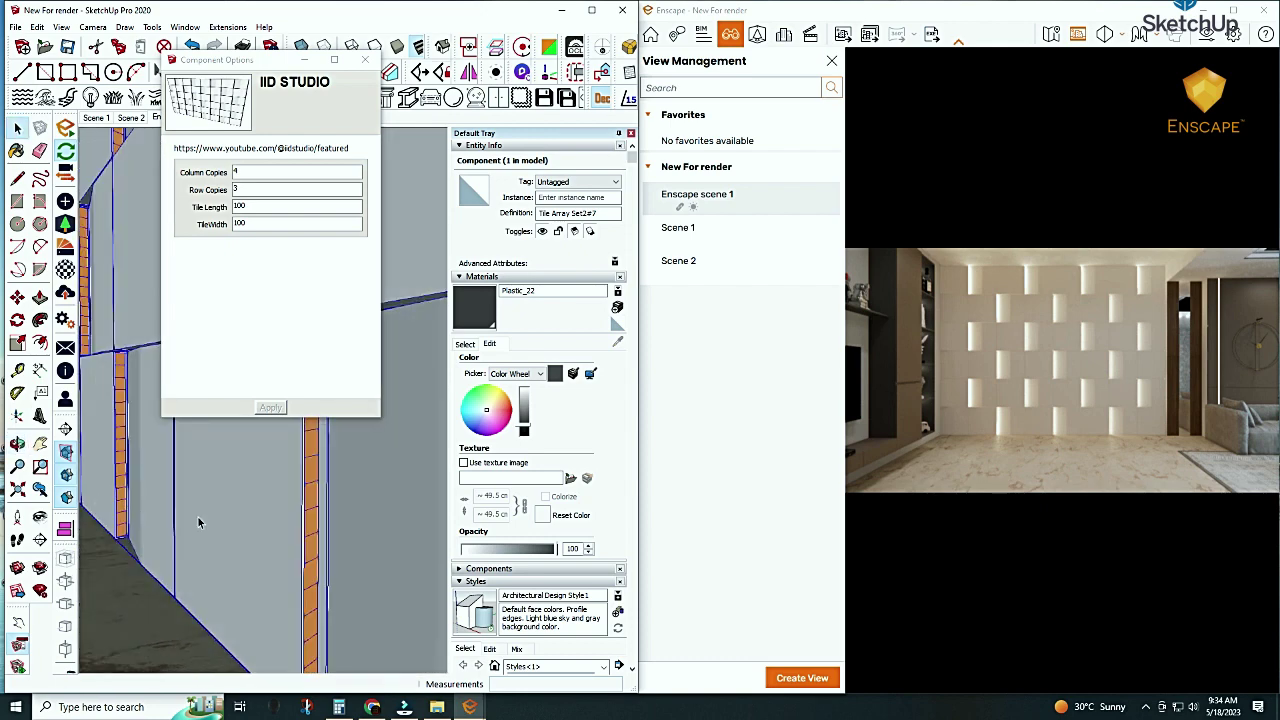
click(307, 494)
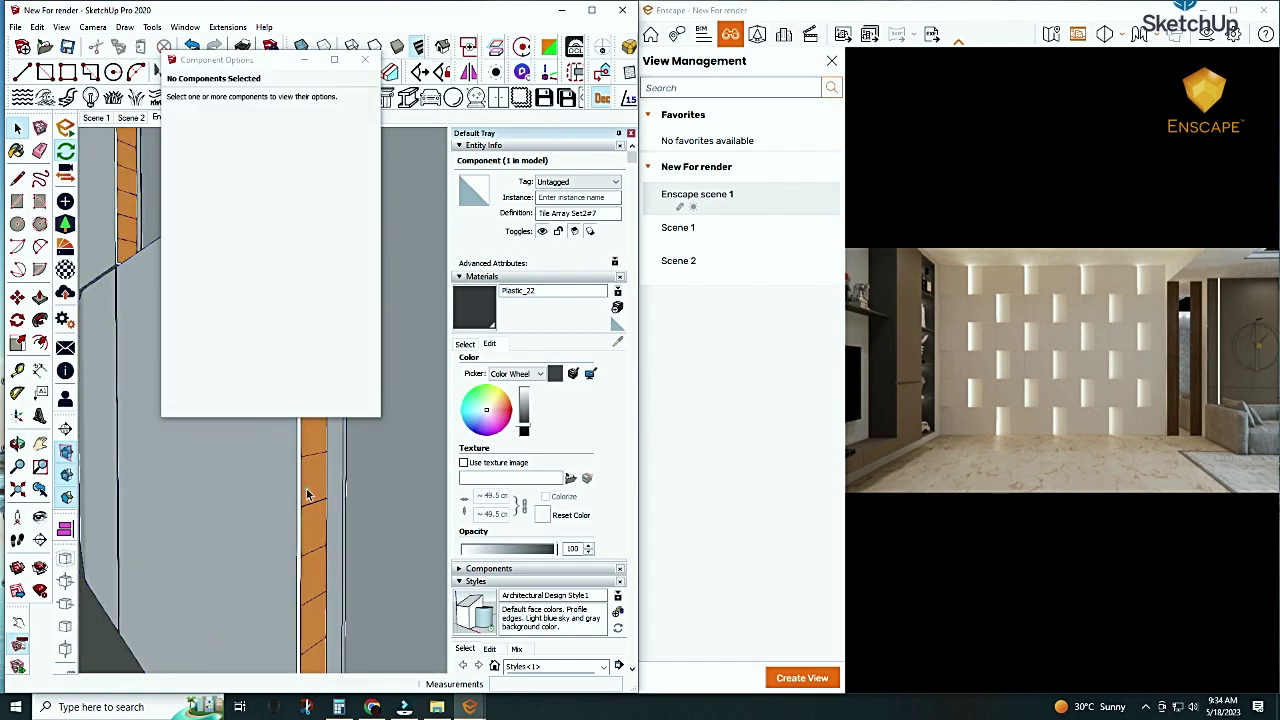
Set the wall's rectangular lights to 100 lm luminous power and view the Enscape render full screen
click(307, 494)
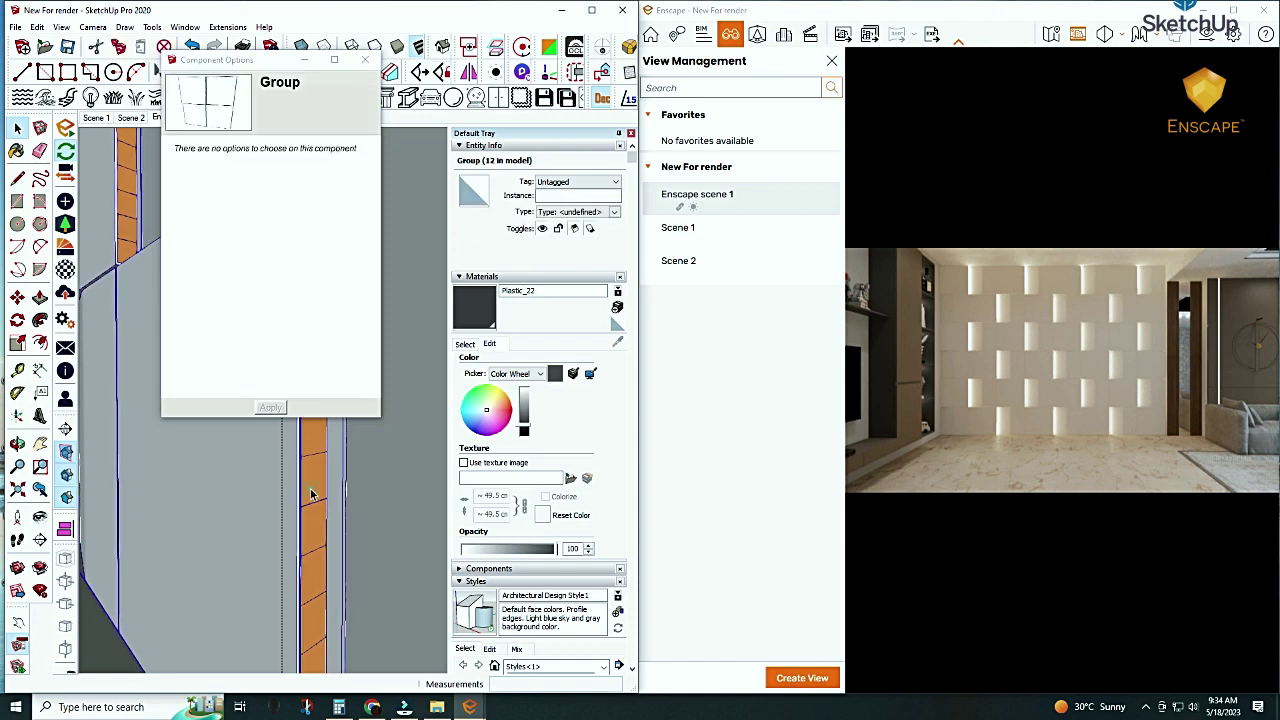
double_click(311, 494)
click(311, 494)
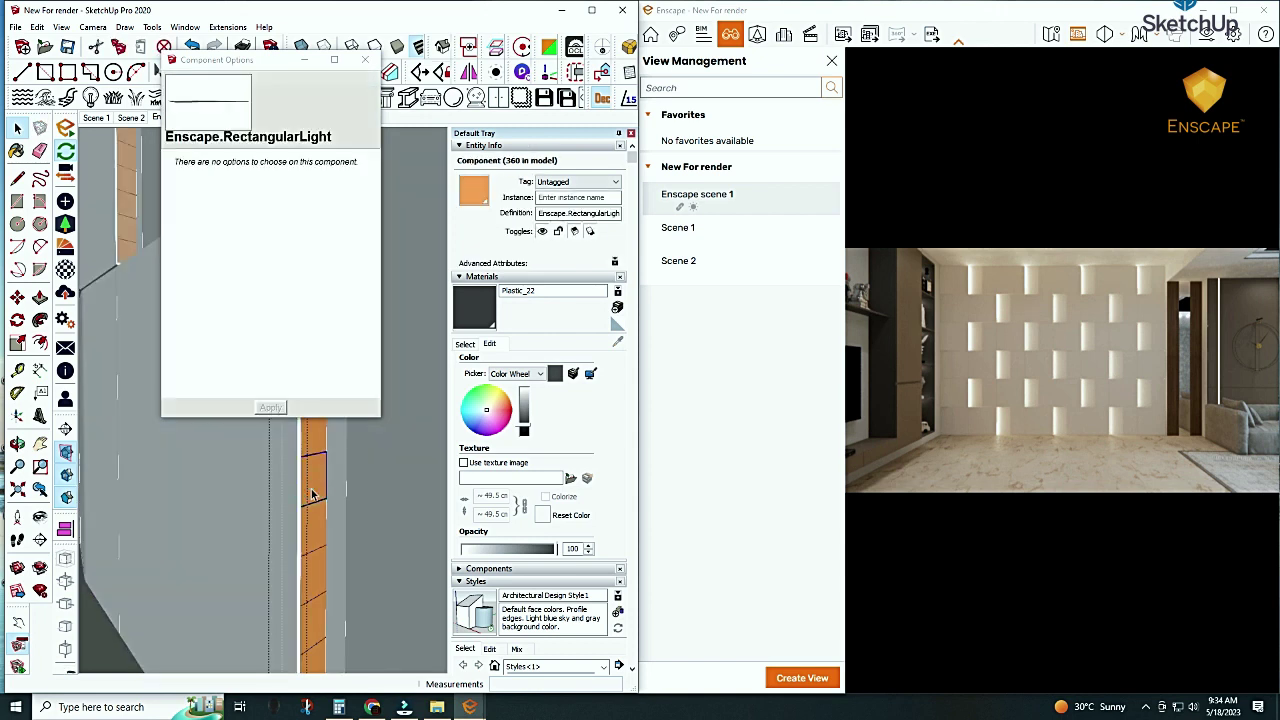
click(64, 203)
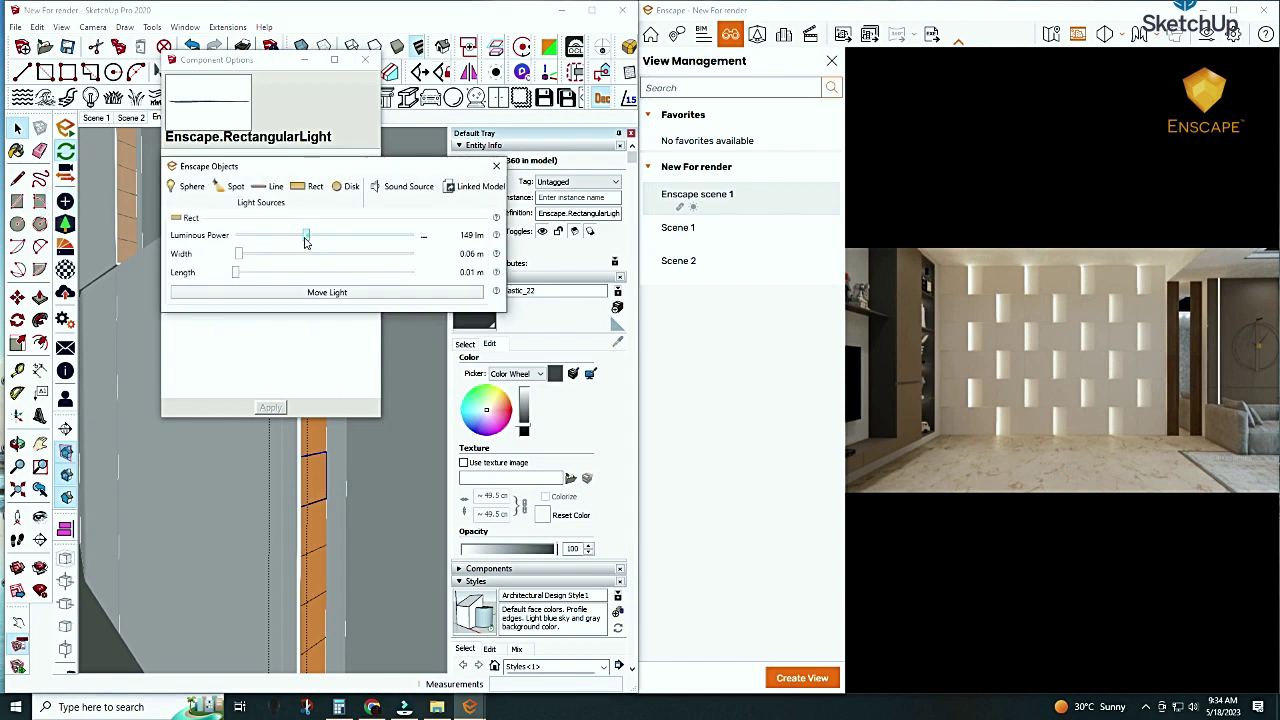
drag(306, 240, 287, 243)
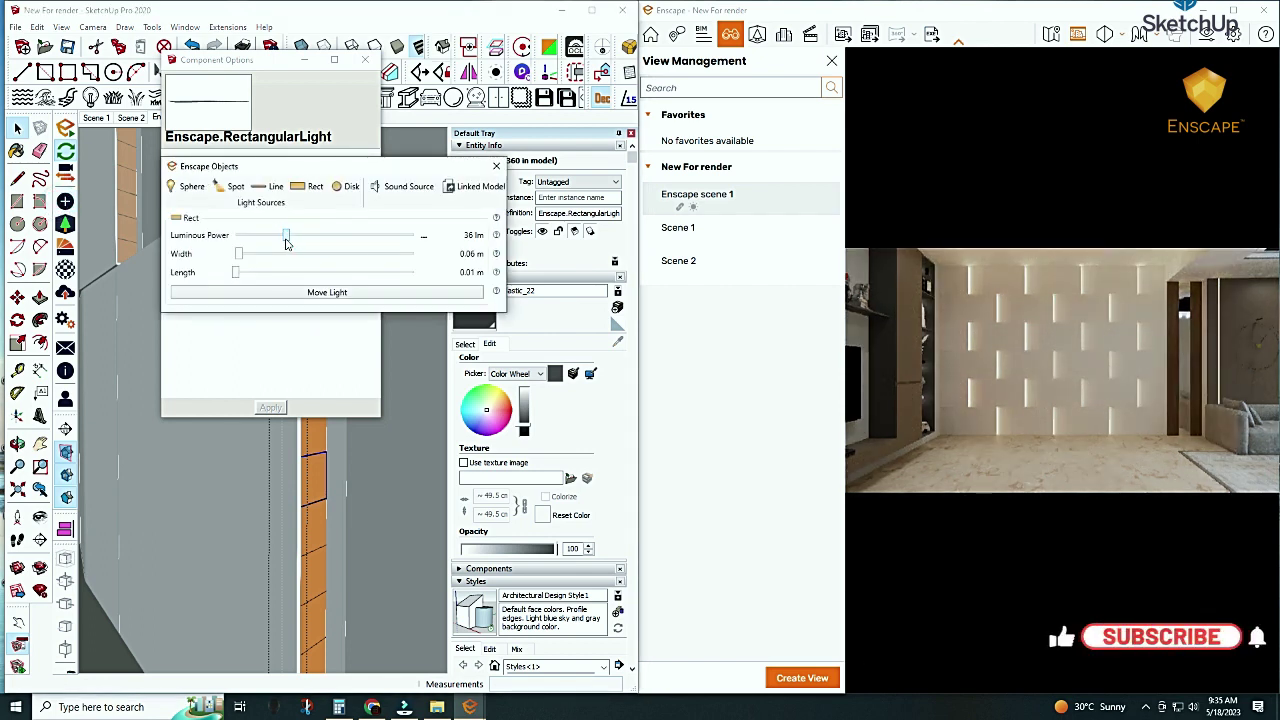
drag(287, 243, 288, 243)
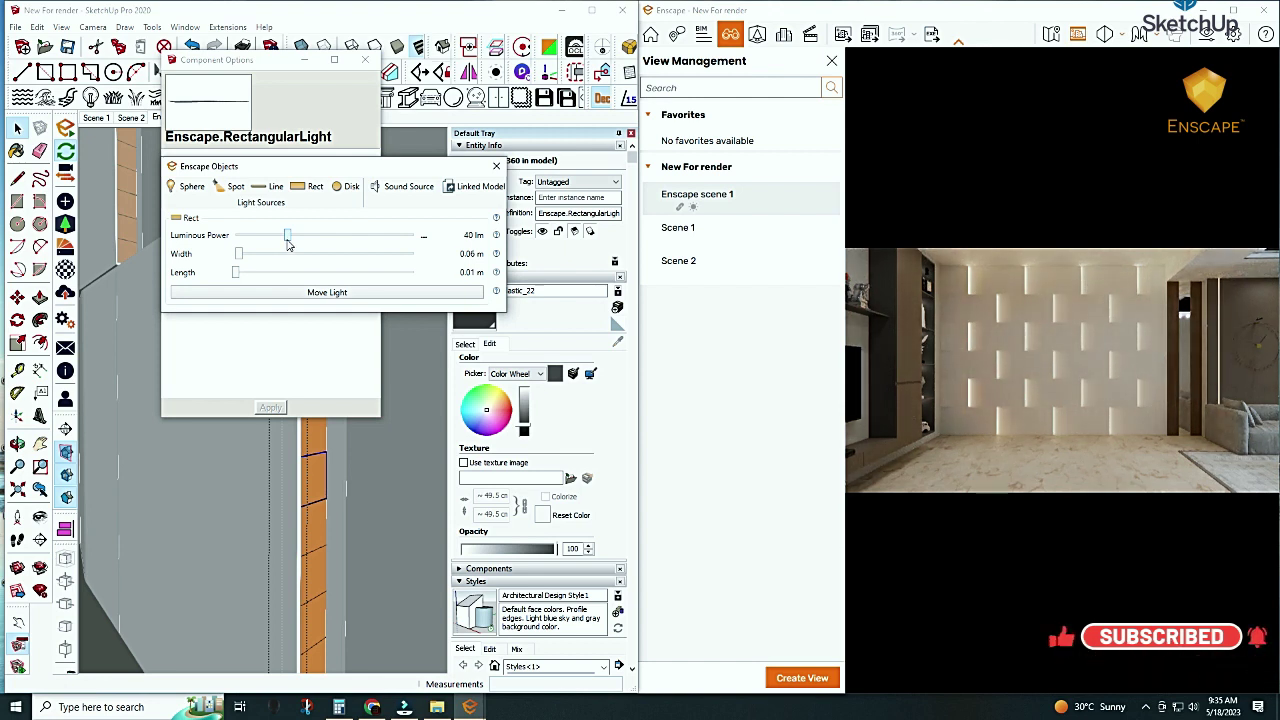
drag(287, 243, 295, 246)
text(100)
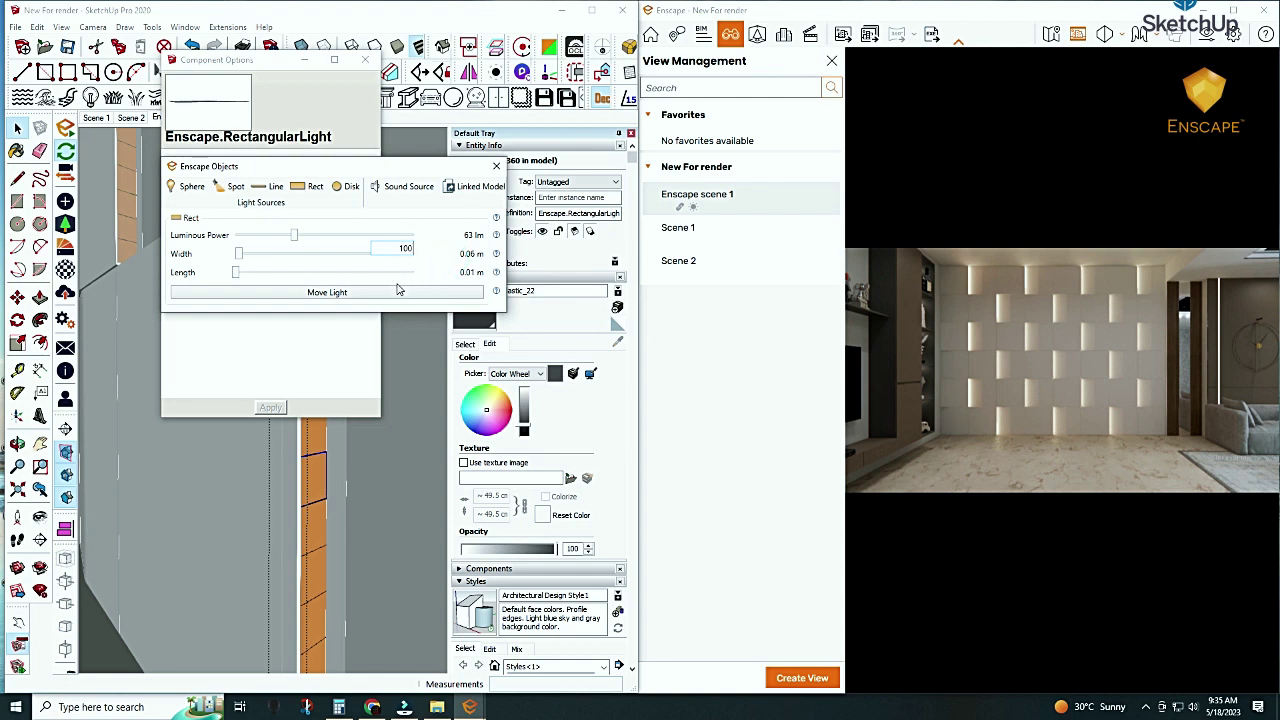
key(Return)
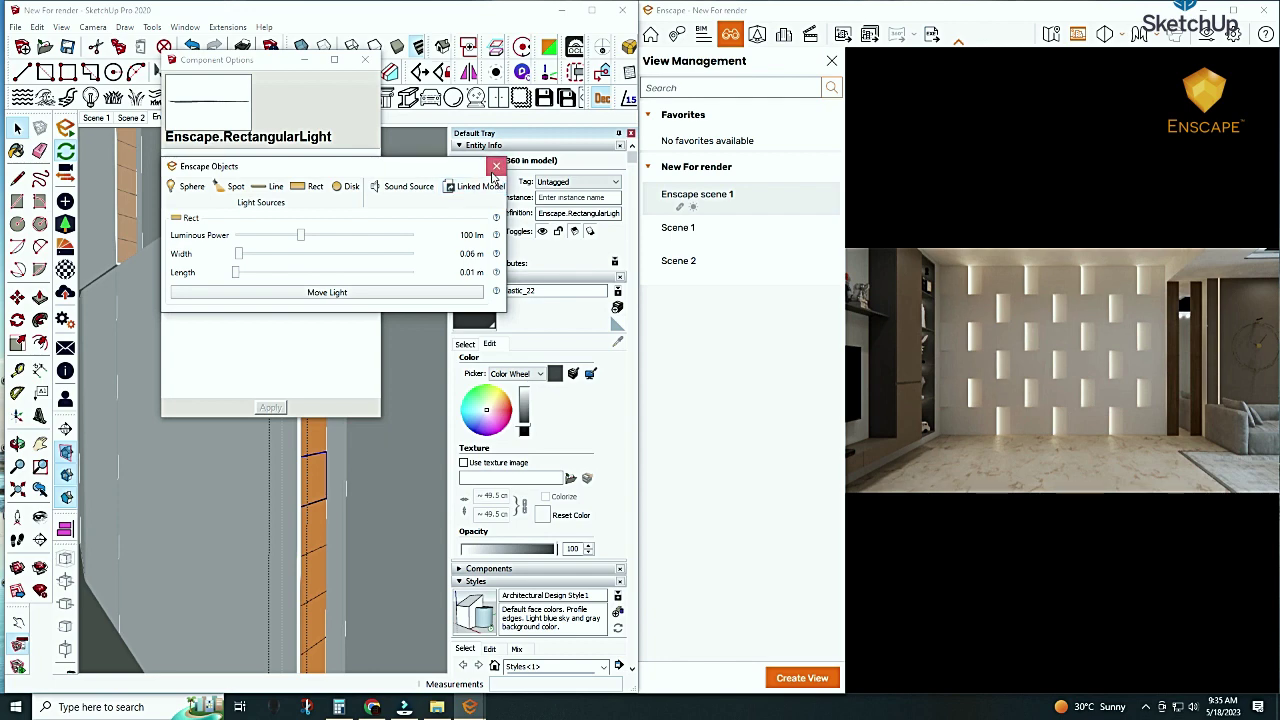
click(496, 166)
click(1234, 11)
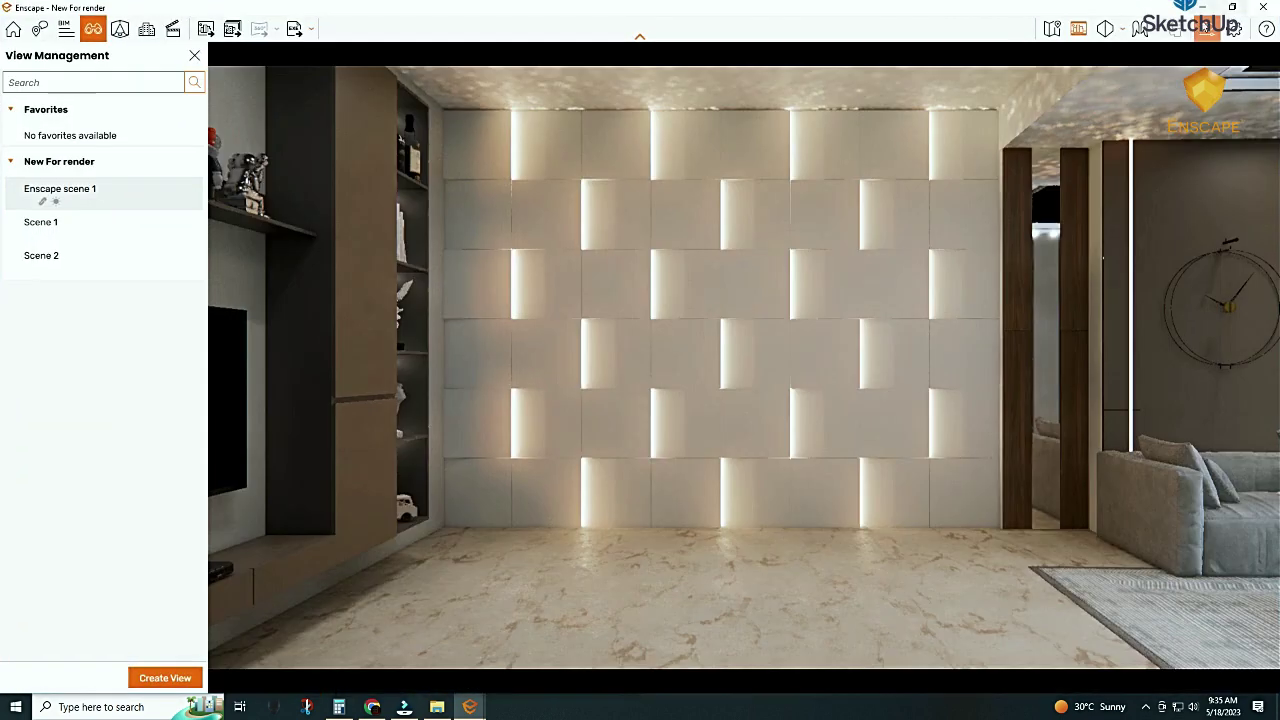
Lower Enscape's Artificial Light Brightness to 111% on the Atmosphere tab
click(1208, 30)
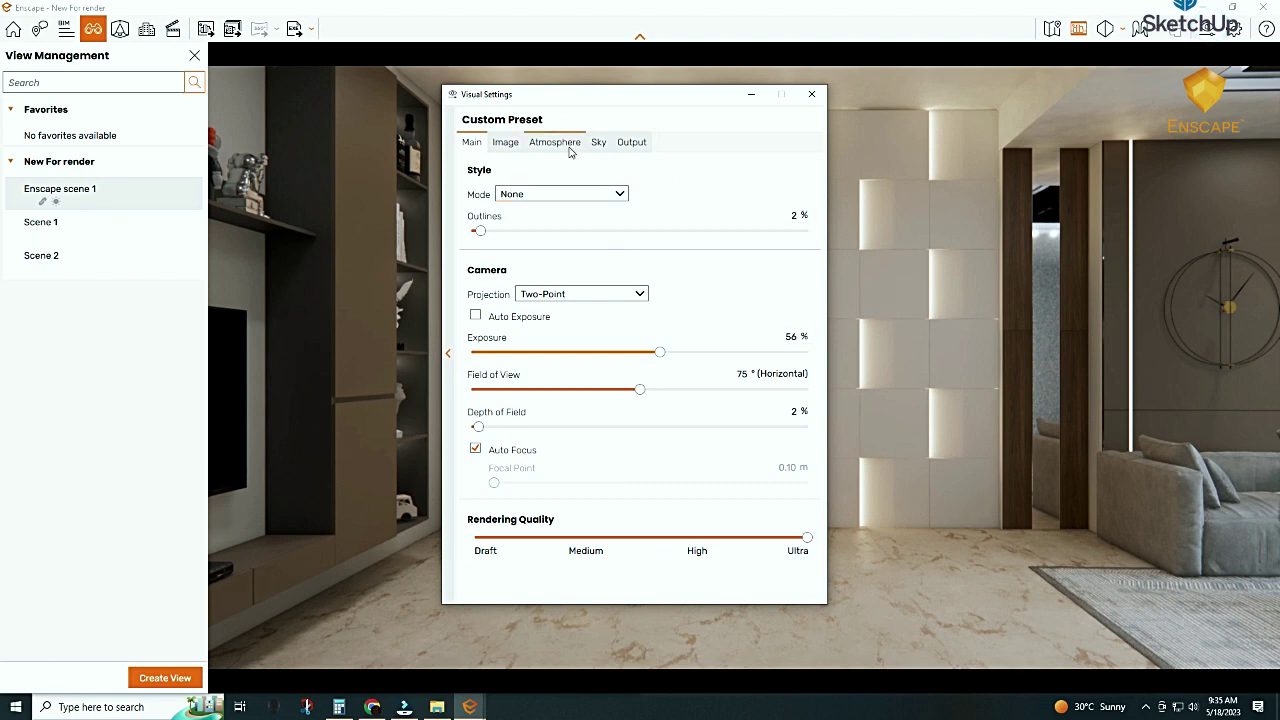
click(566, 144)
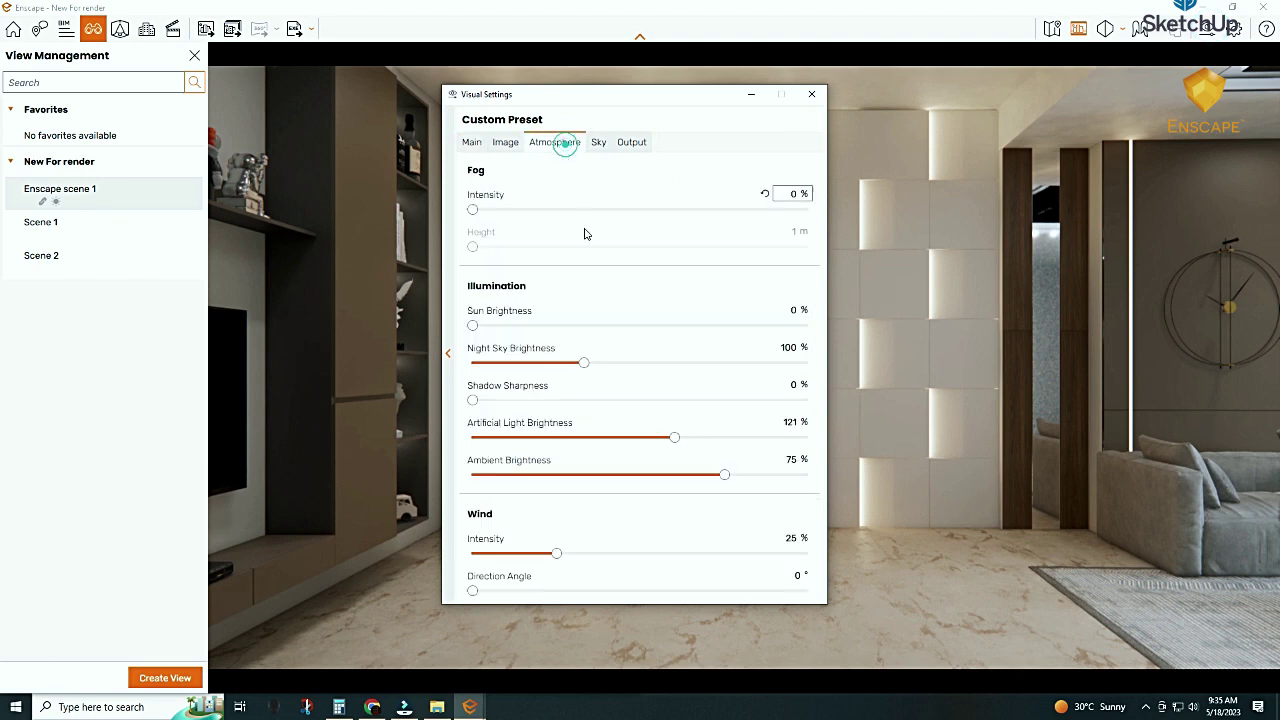
drag(676, 443, 661, 449)
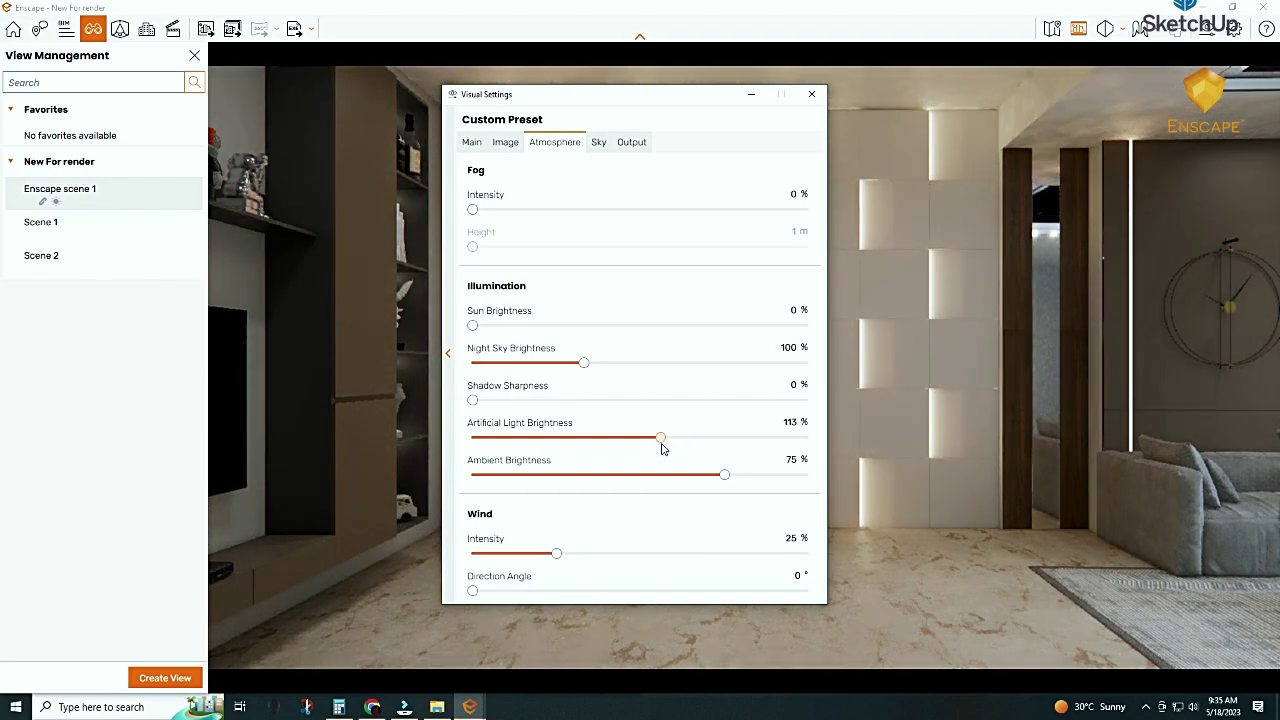
drag(661, 449, 659, 450)
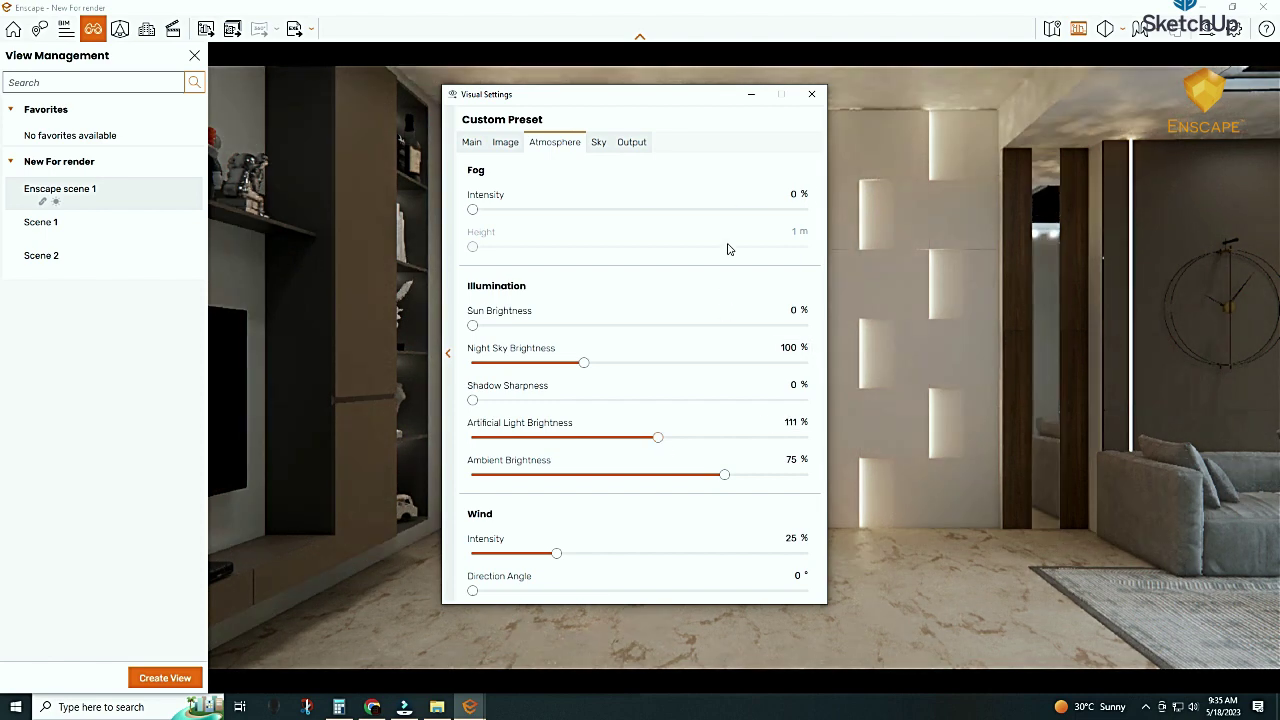
click(748, 96)
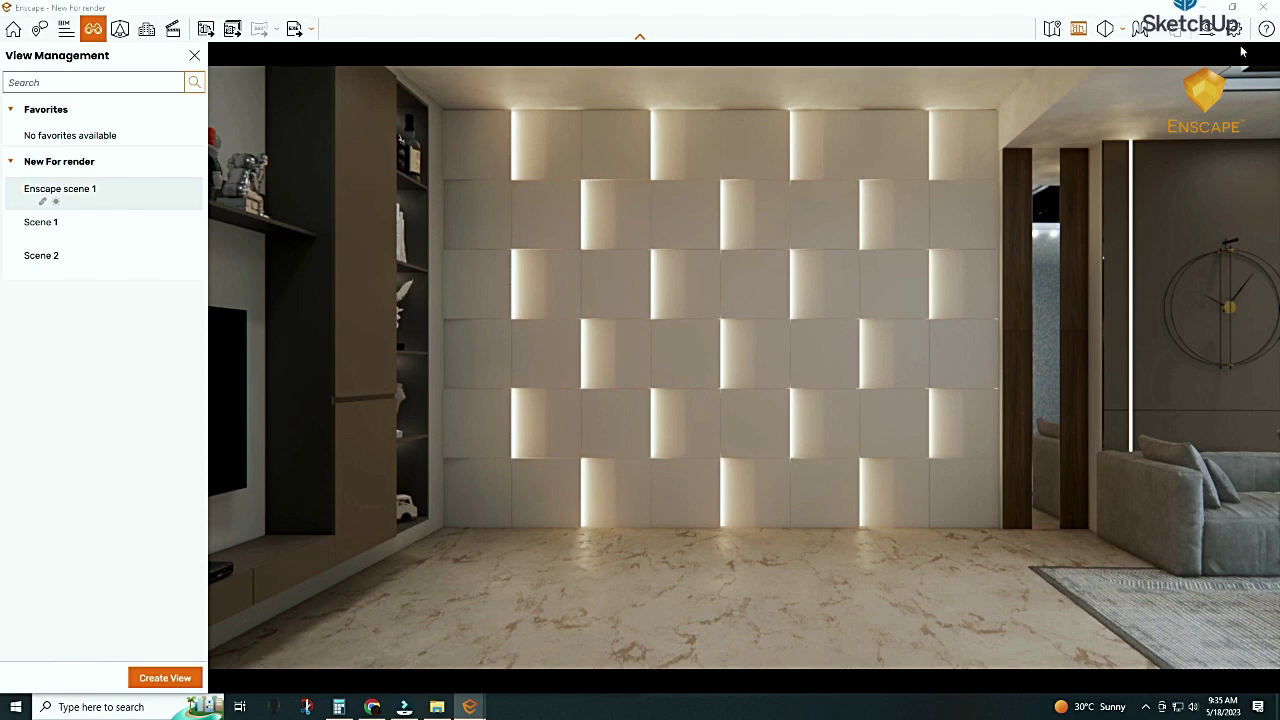
Reset Highlights to 0% on the Image tab and Ambient Brightness to 50%
click(1210, 34)
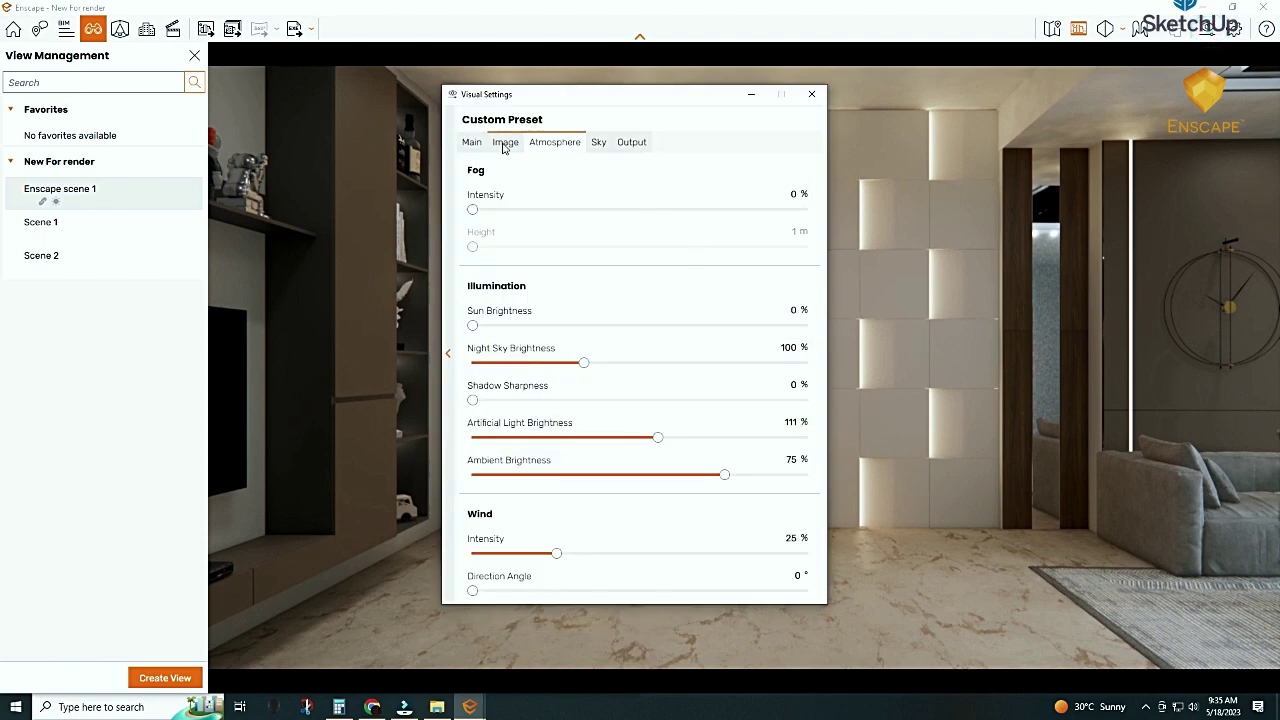
click(597, 143)
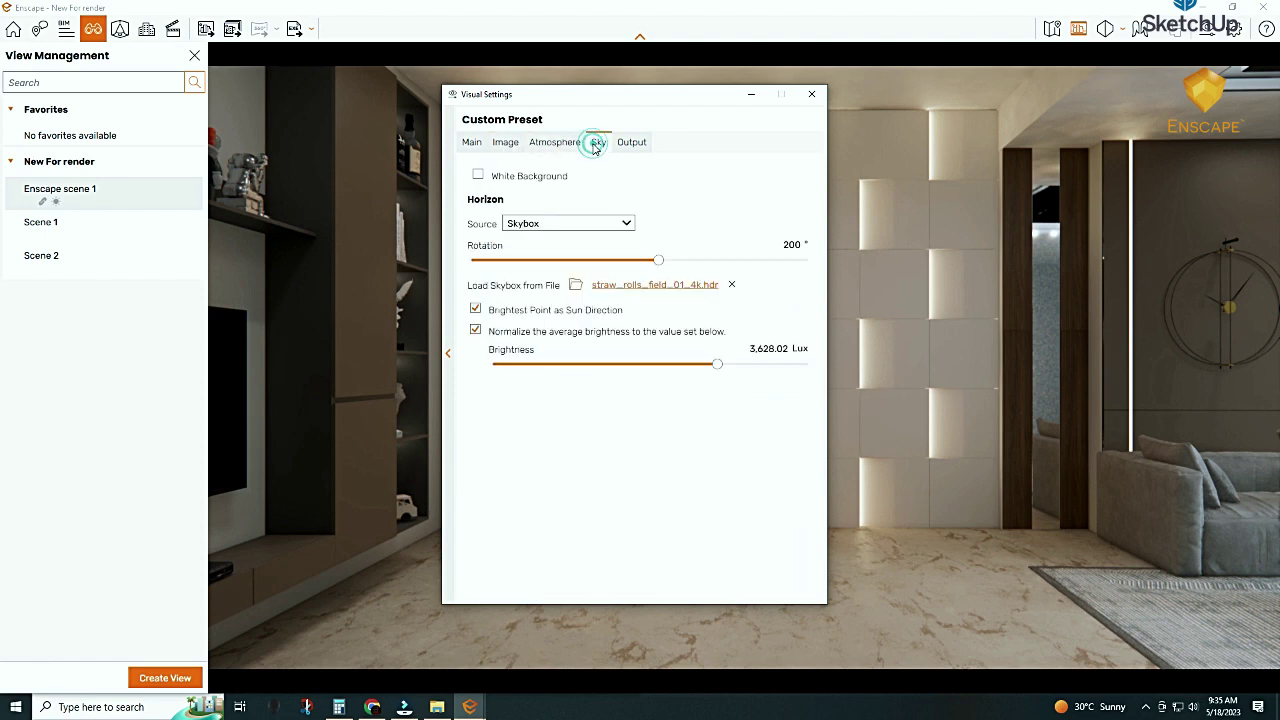
click(507, 143)
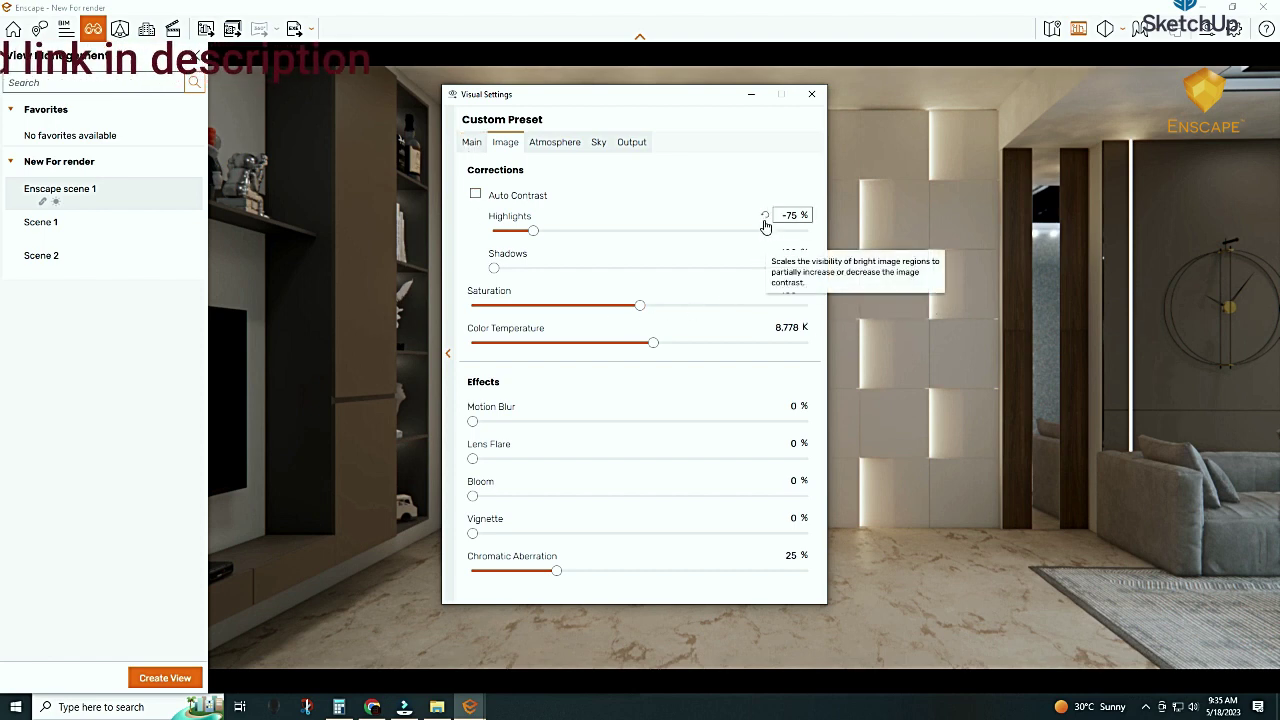
click(766, 220)
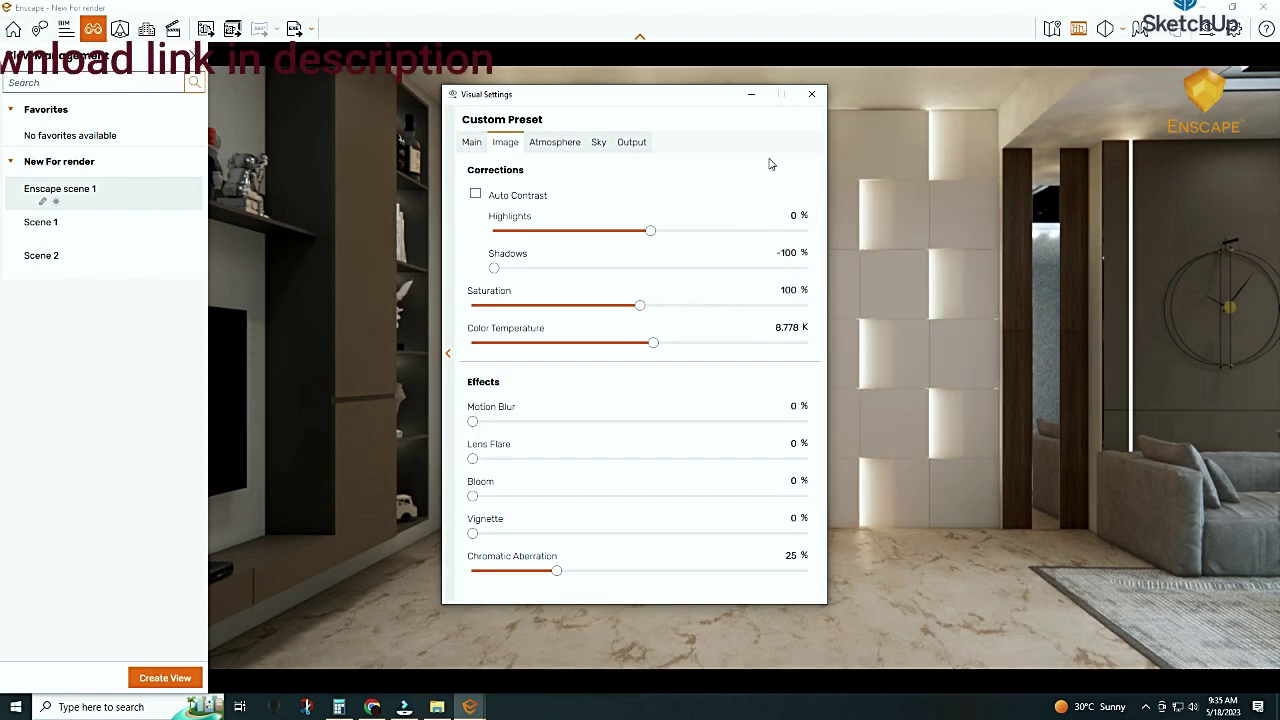
click(751, 95)
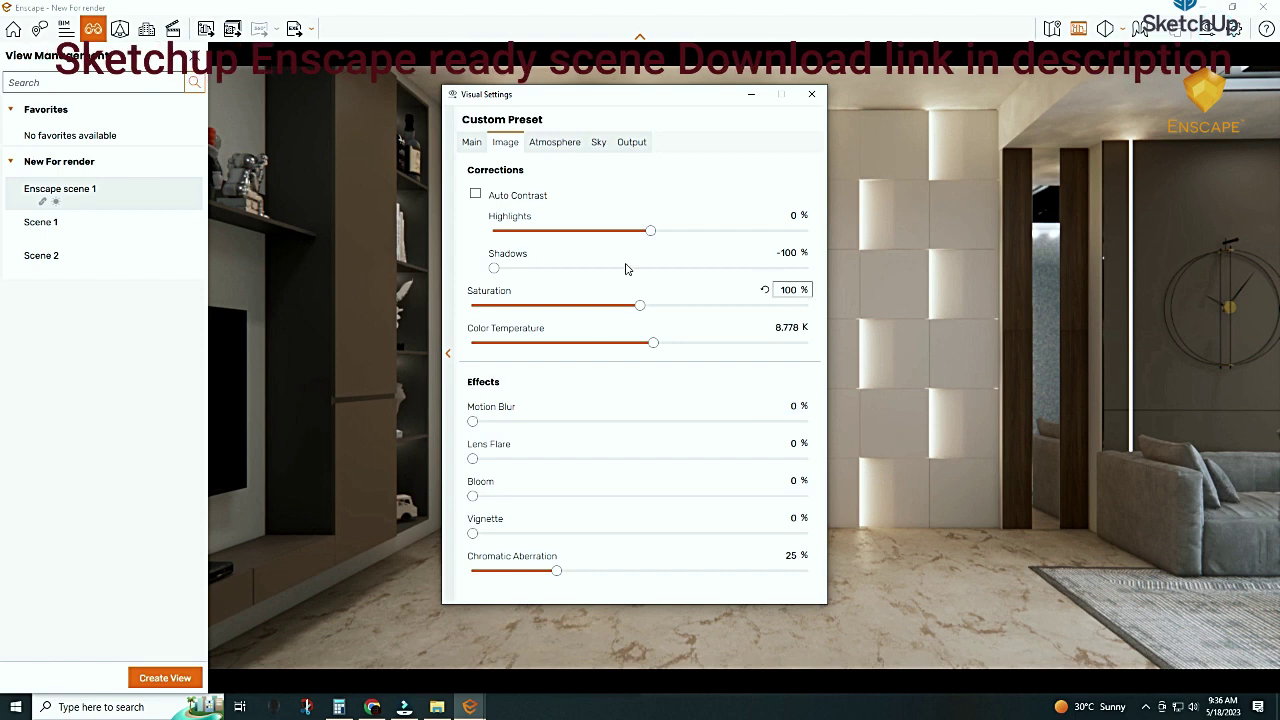
click(545, 143)
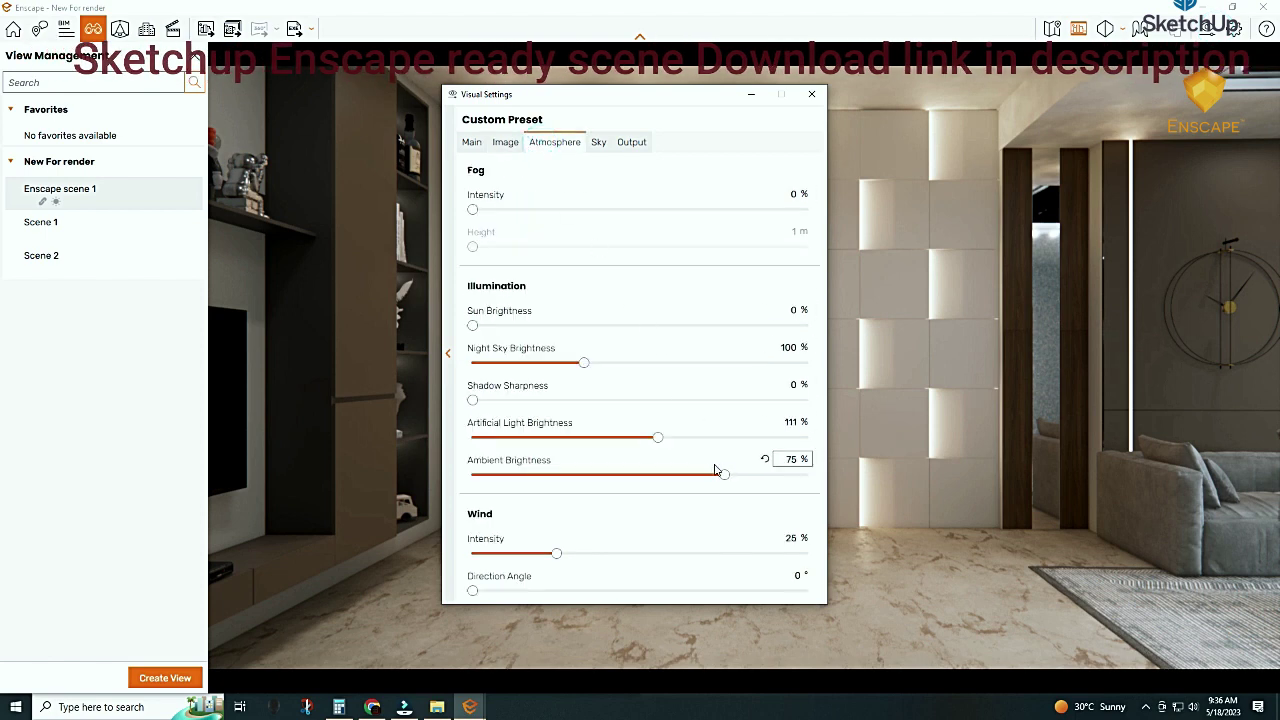
click(766, 460)
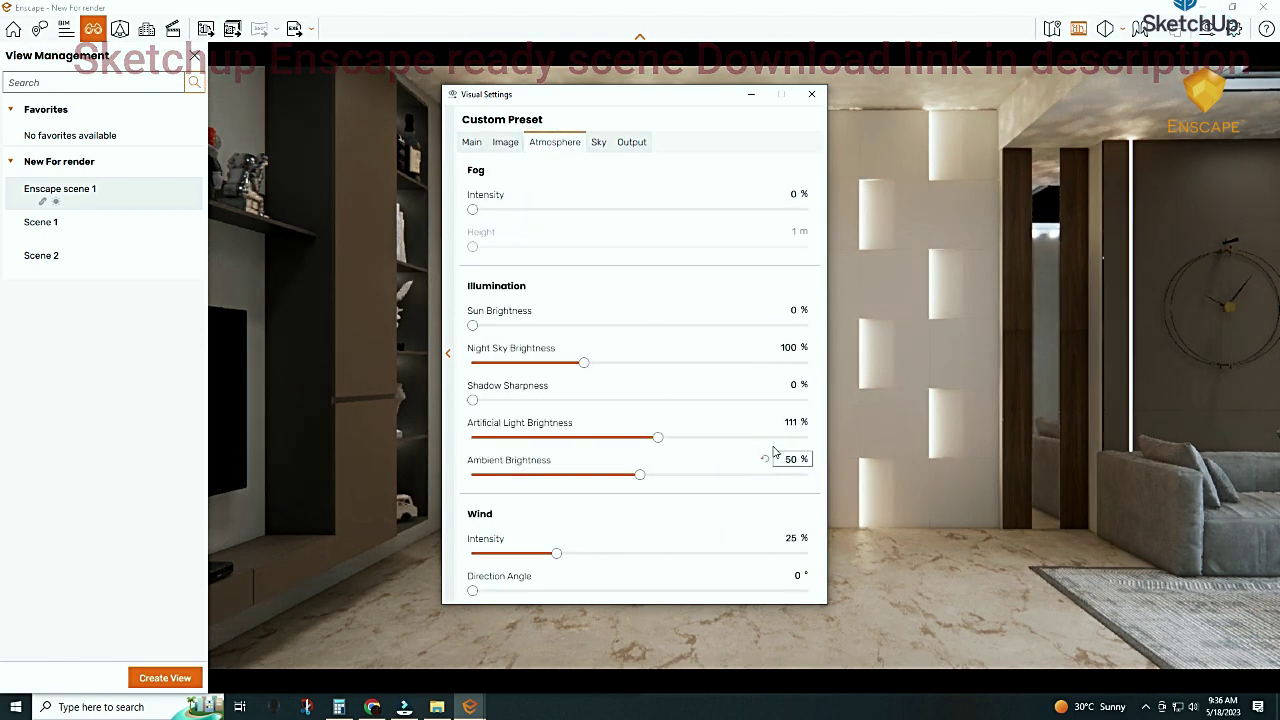
click(751, 96)
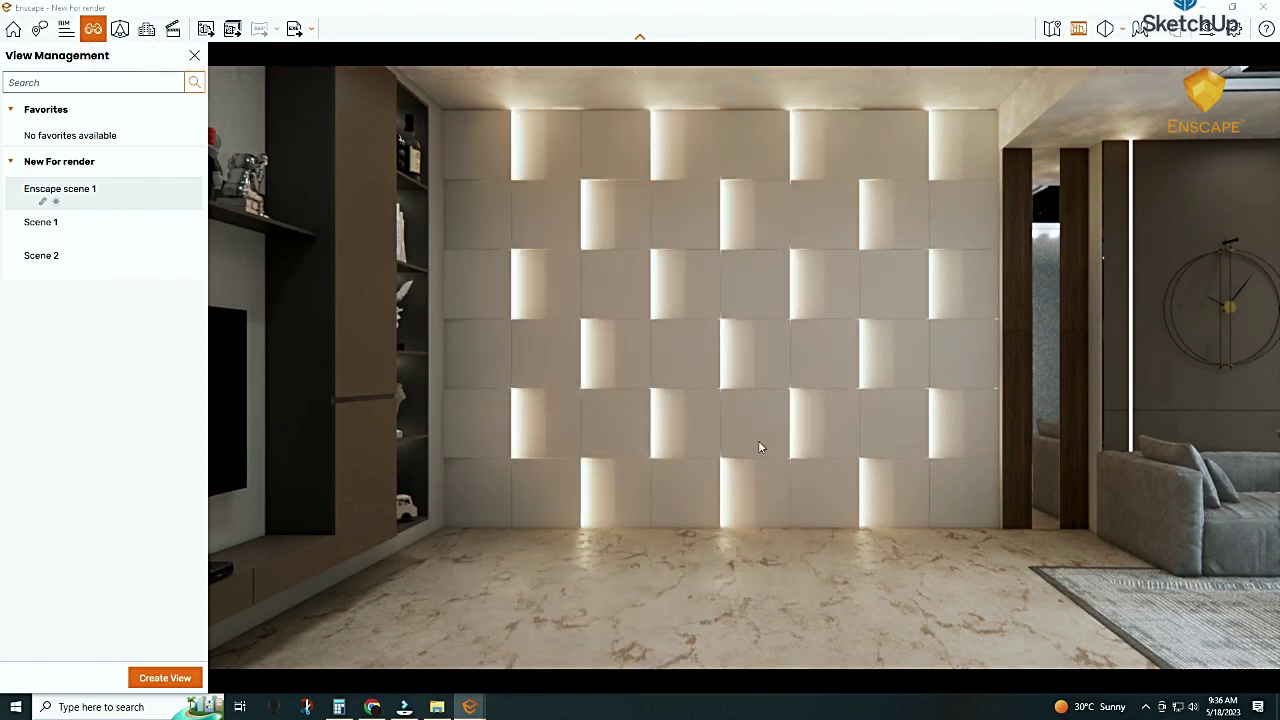
Restore the Enscape window beside SketchUp and close the Component Options panel
click(1233, 8)
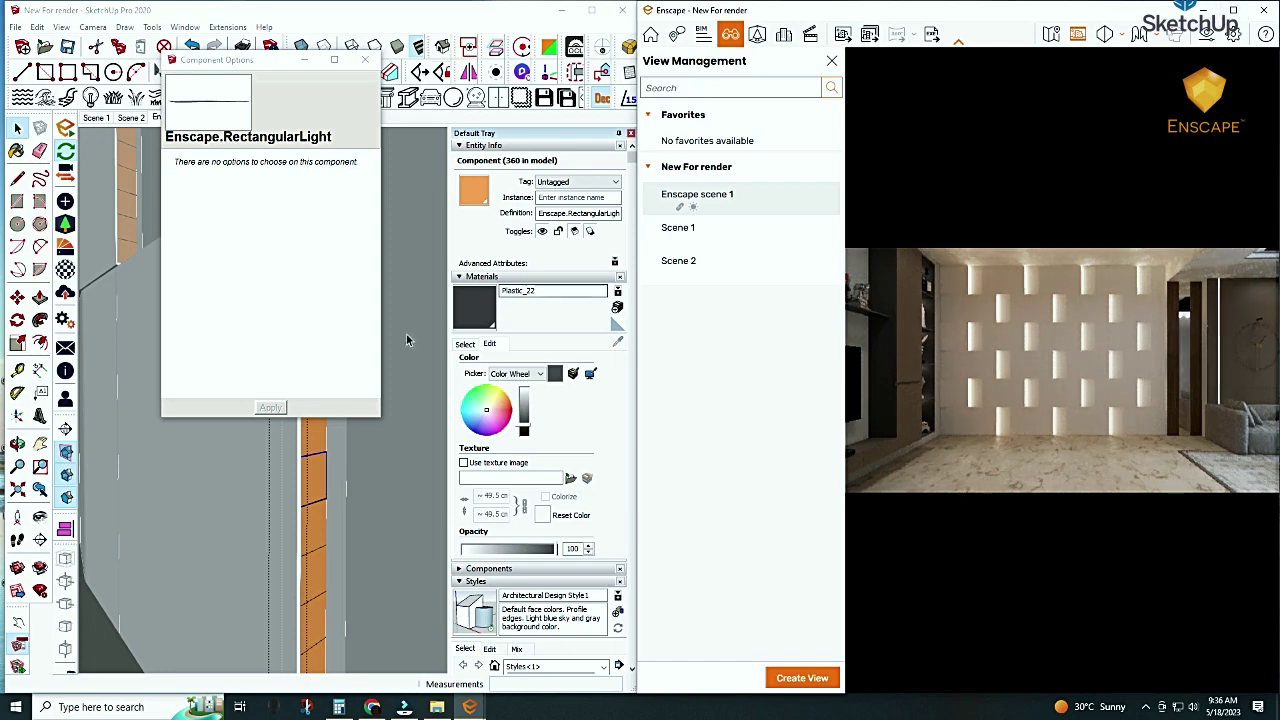
click(316, 61)
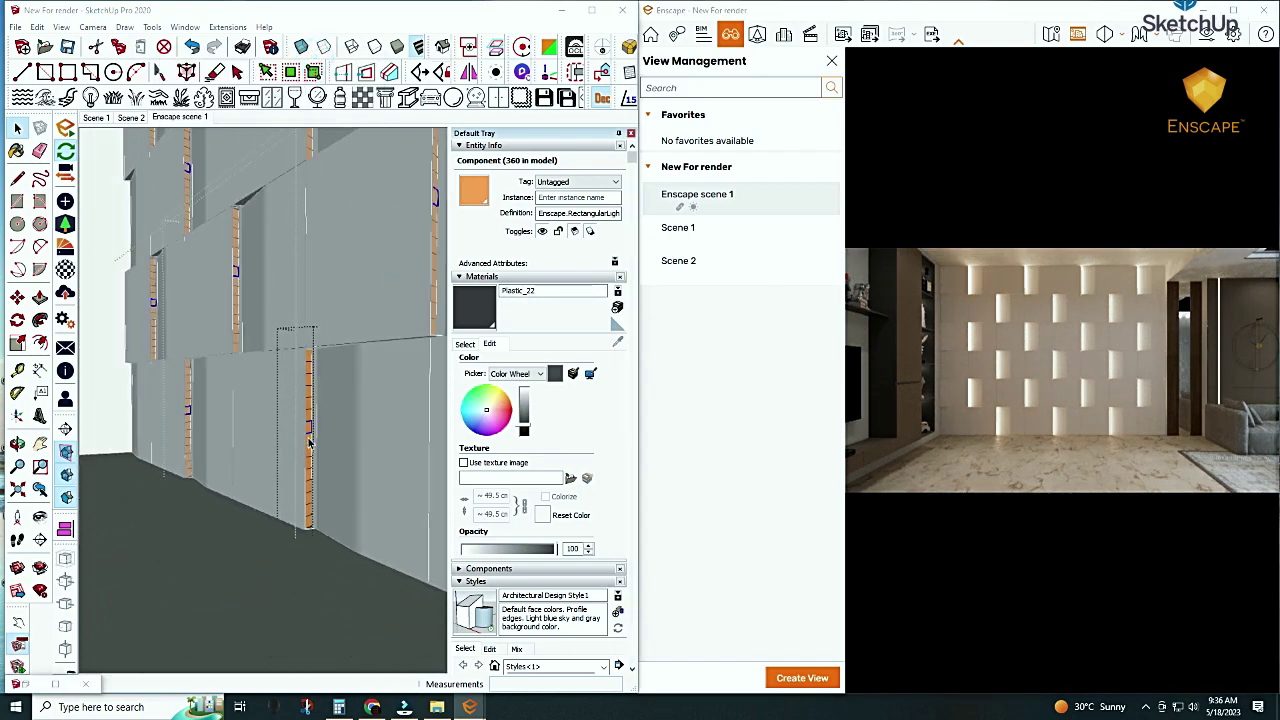
scroll(305, 470, down, 2)
scroll(220, 568, up, 2)
click(217, 563)
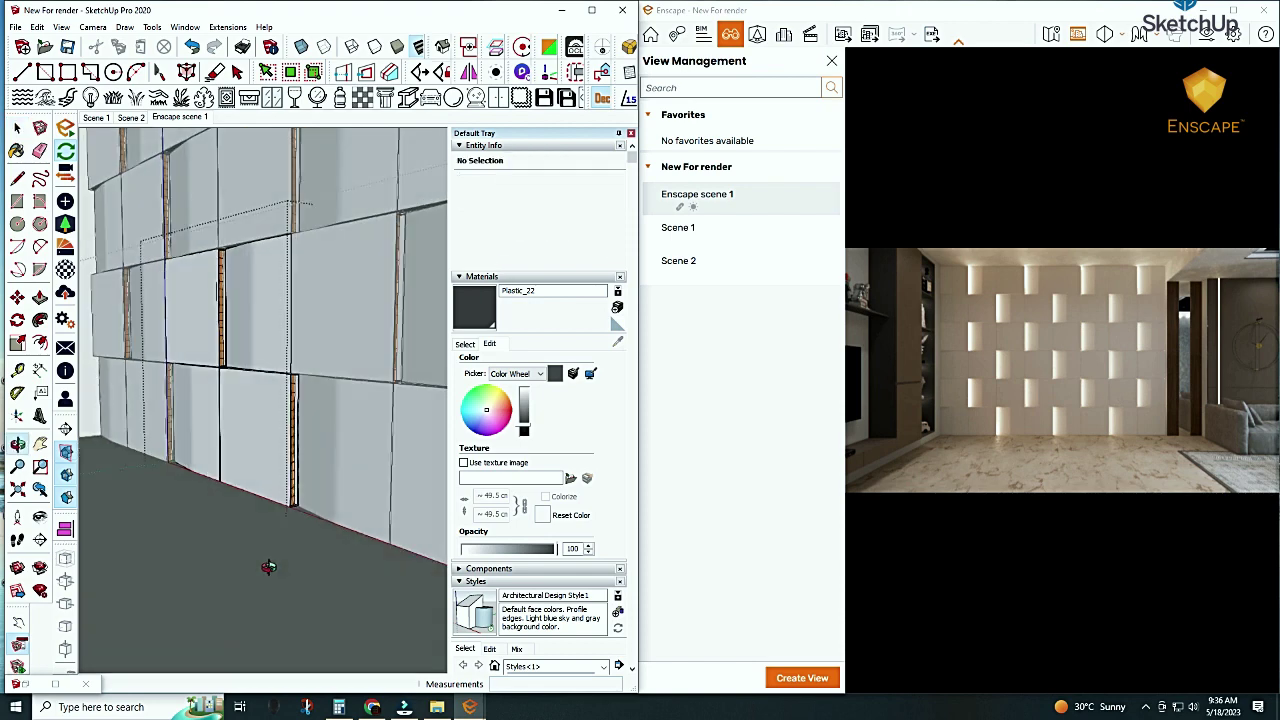
scroll(266, 566, up, 4)
Exit the light group and component editing, then bring up the Enscape Material Editor
right_click(310, 592)
click(326, 594)
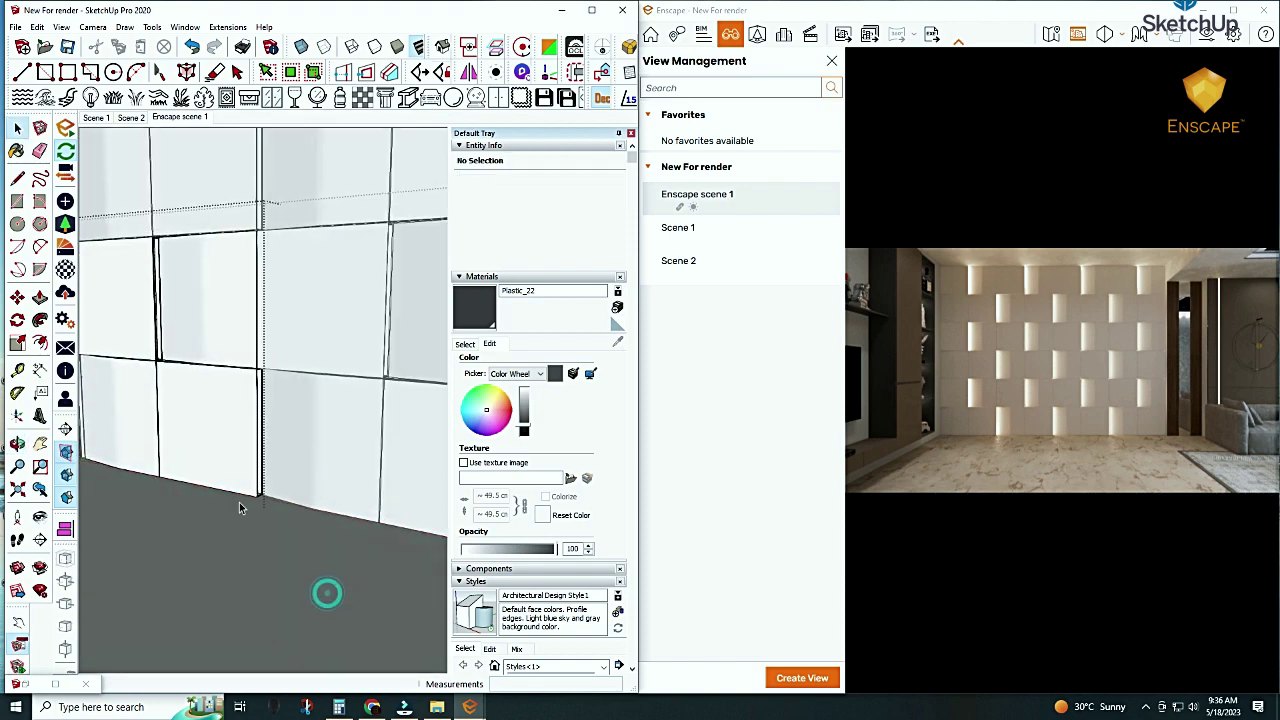
right_click(212, 513)
click(230, 522)
right_click(234, 529)
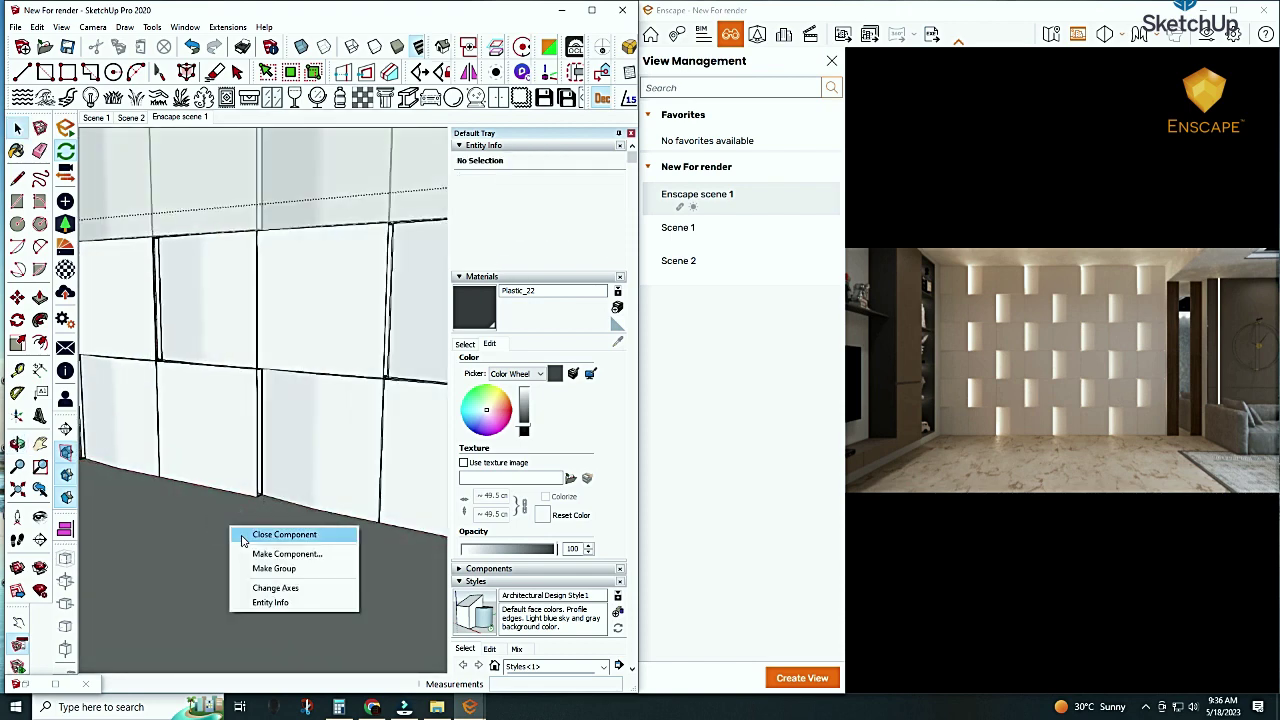
click(240, 535)
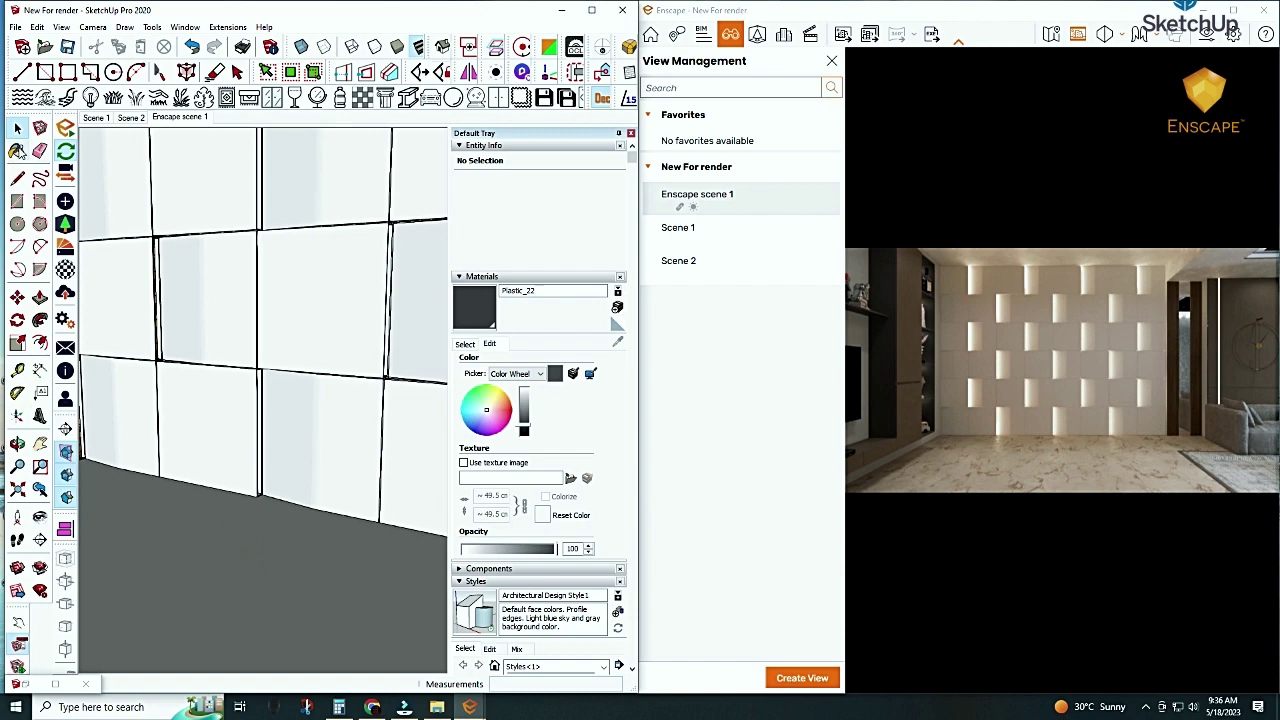
click(64, 270)
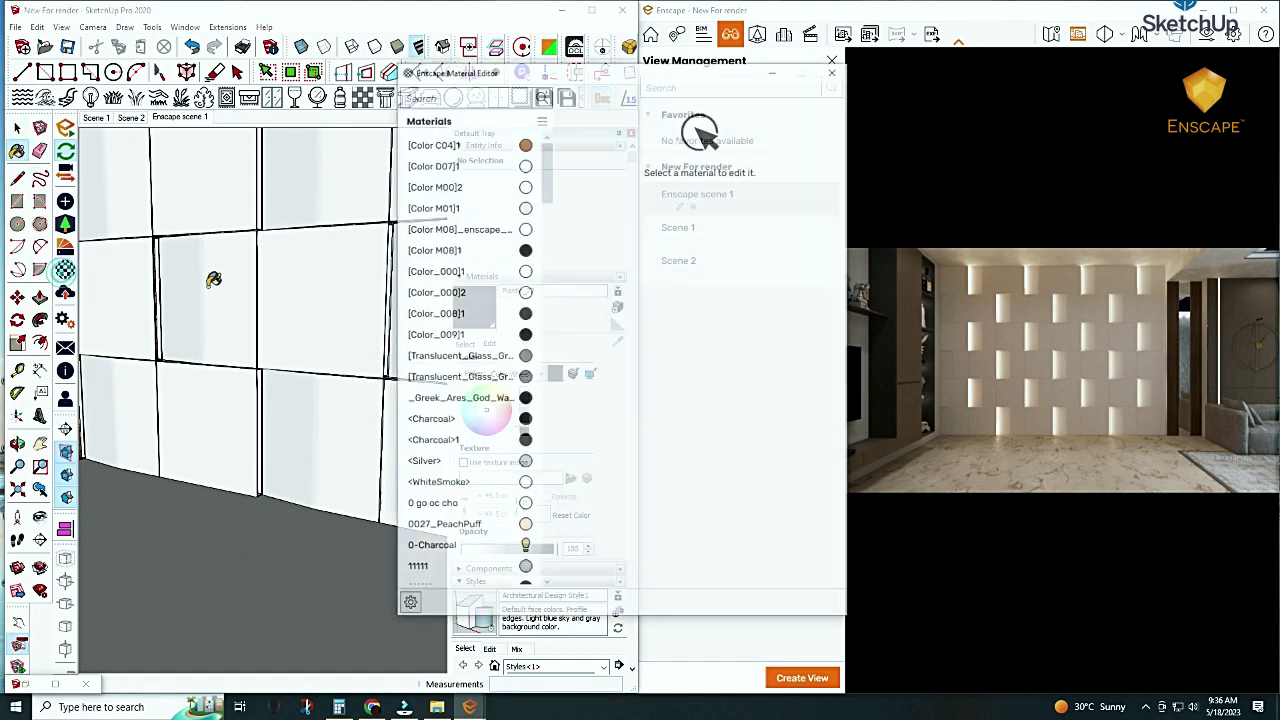
Set the wall panels' Plastic_1 material roughness to 30% and view the Enscape render full screen
click(309, 294)
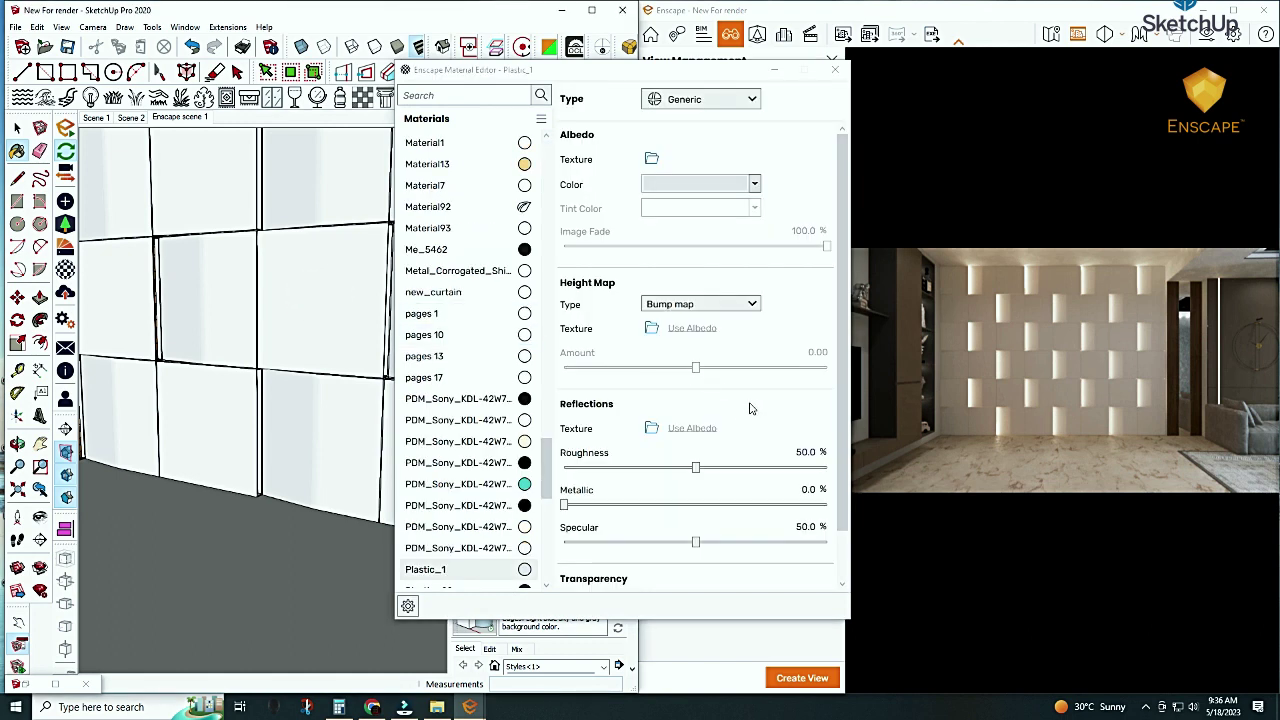
click(799, 452)
text(30)
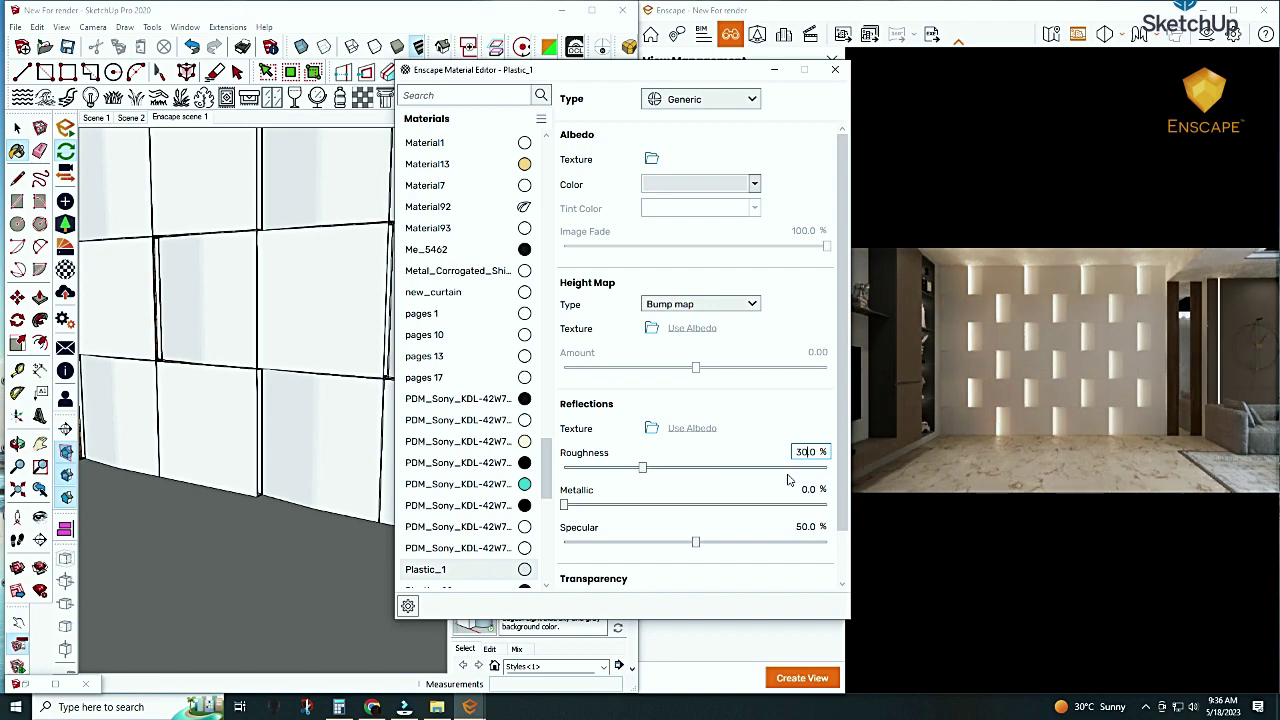
click(834, 72)
click(1233, 9)
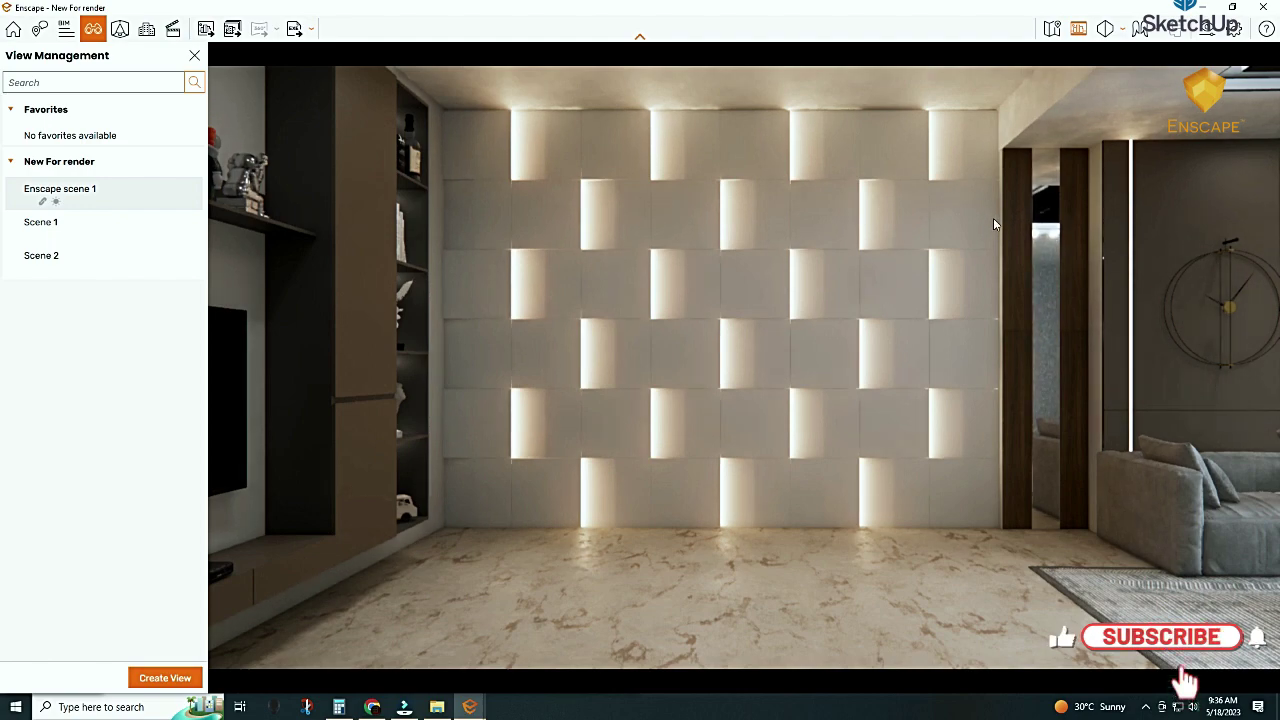
click(201, 33)
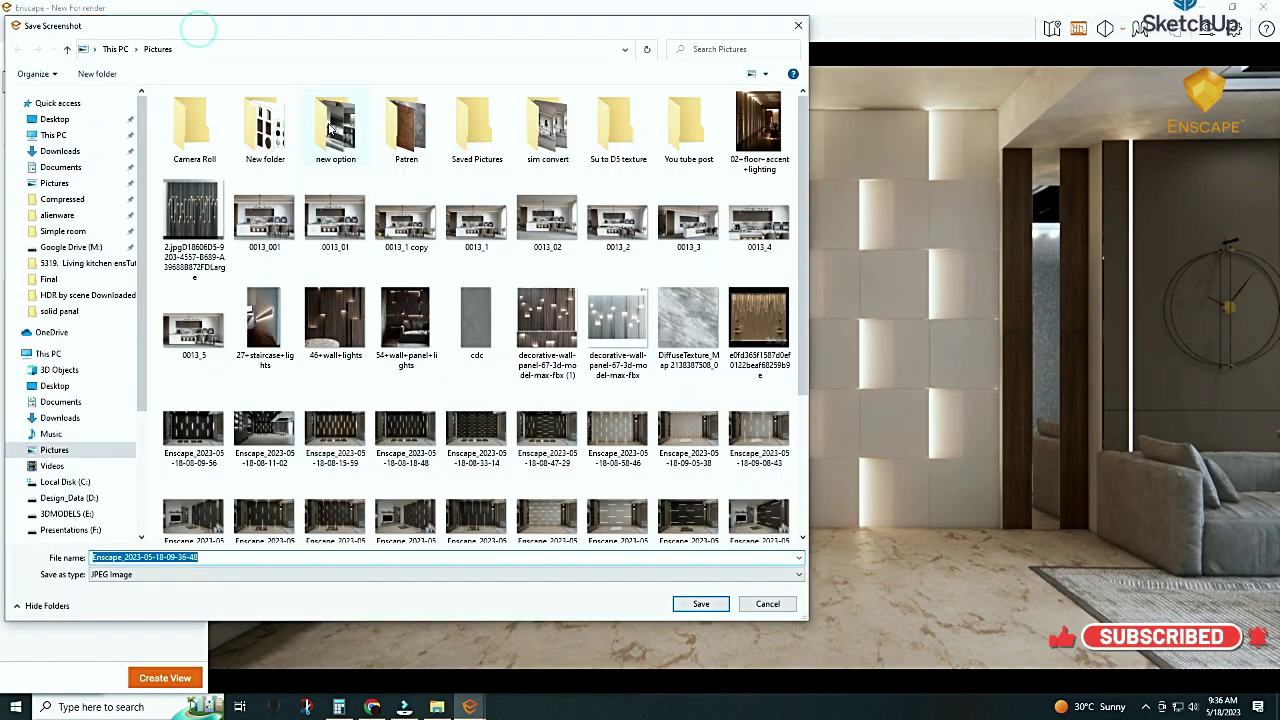
click(700, 603)
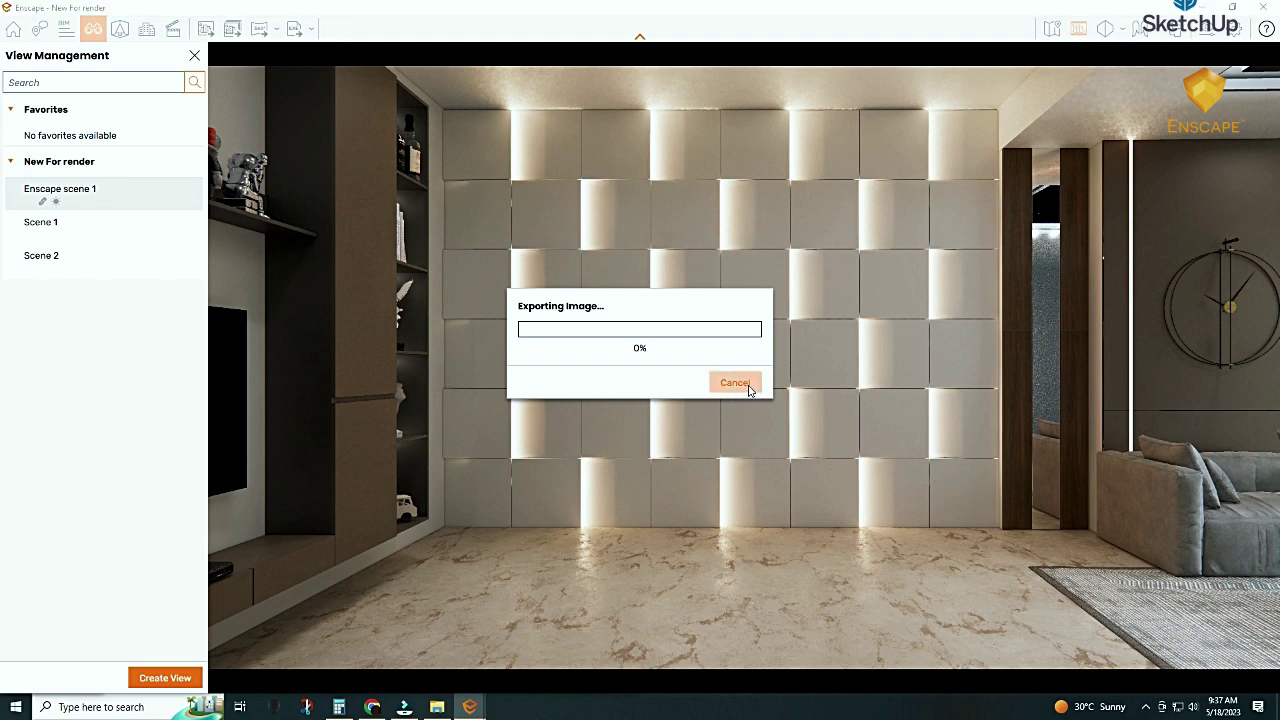
click(749, 388)
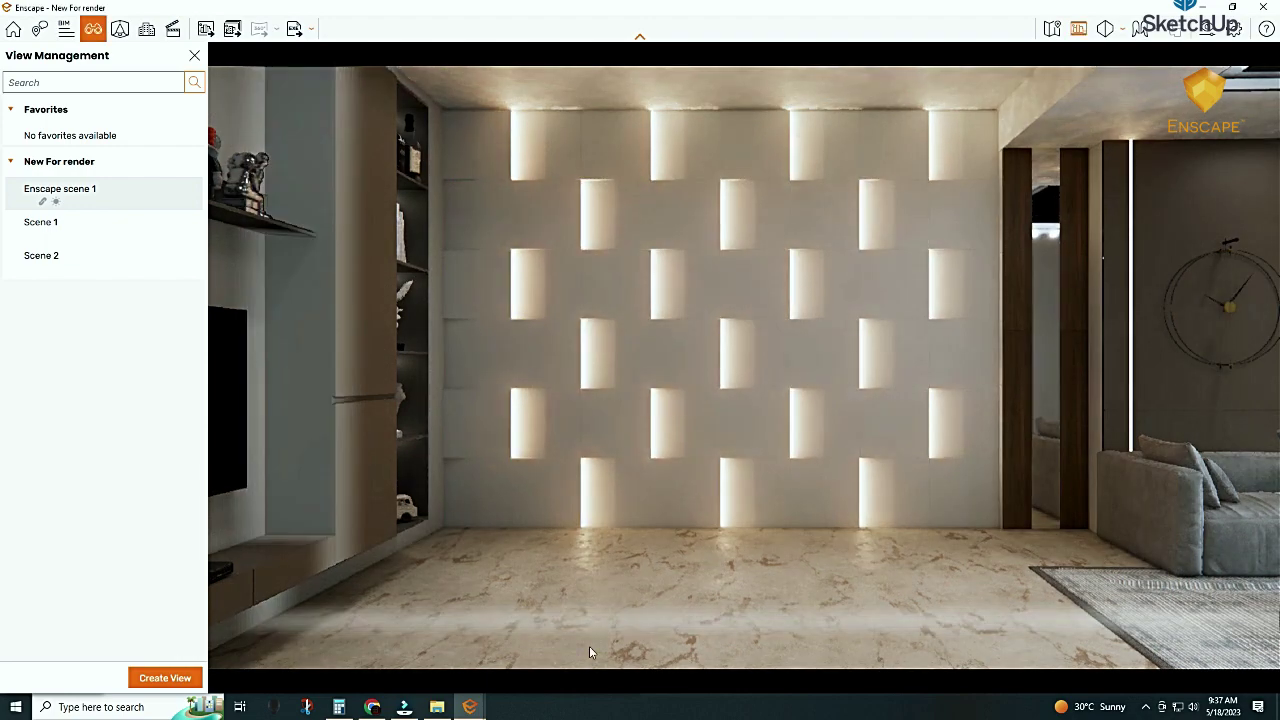
mouse_move(470, 652)
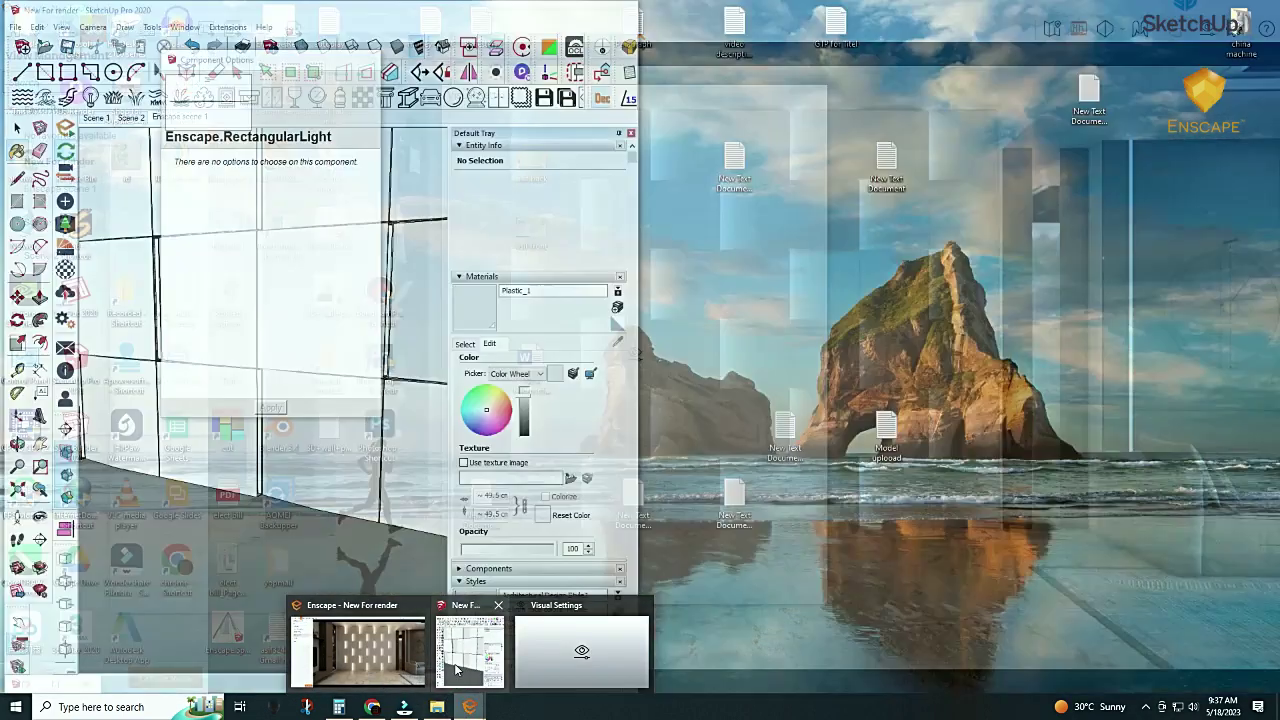
Sample the wall's Material~4_enscape_Metal1 with the Eyedropper, then bring Enscape back full screen
click(456, 670)
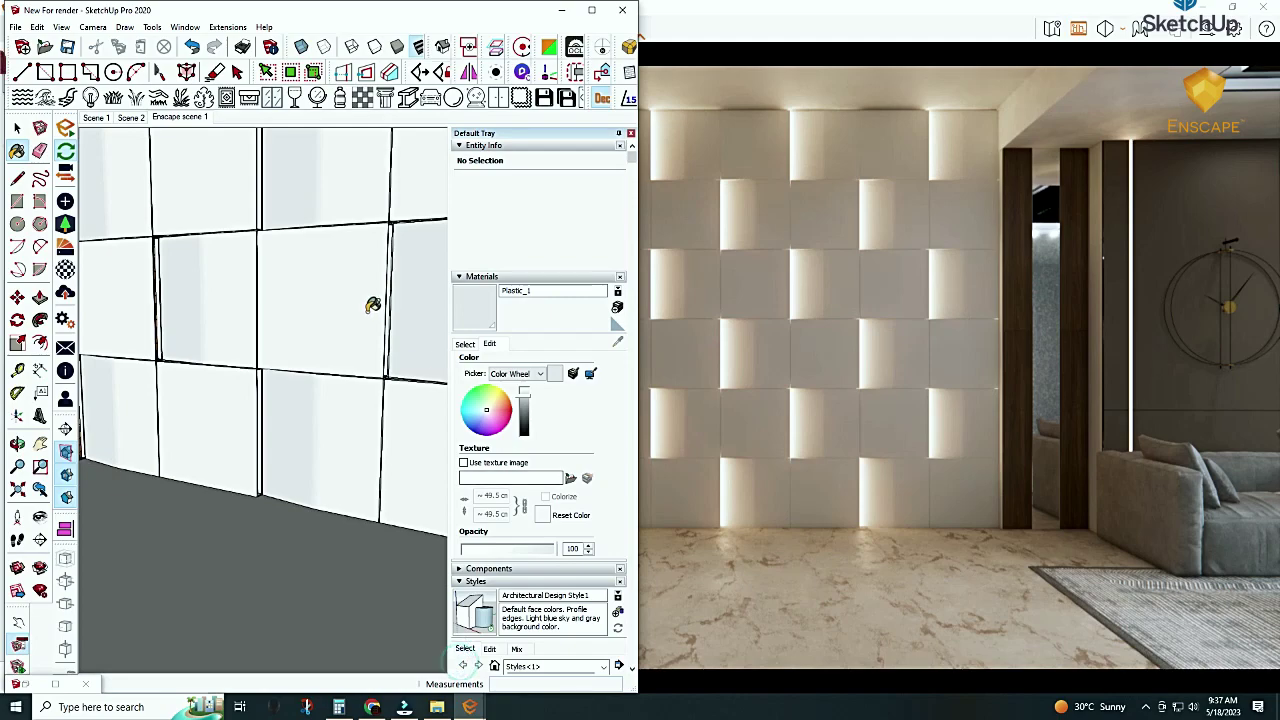
mouse_move(366, 305)
middle_down()
mouse_move(360, 348)
mouse_move(370, 281)
mouse_move(340, 243)
mouse_move(294, 400)
mouse_move(386, 300)
mouse_move(337, 334)
mouse_move(363, 506)
middle_up()
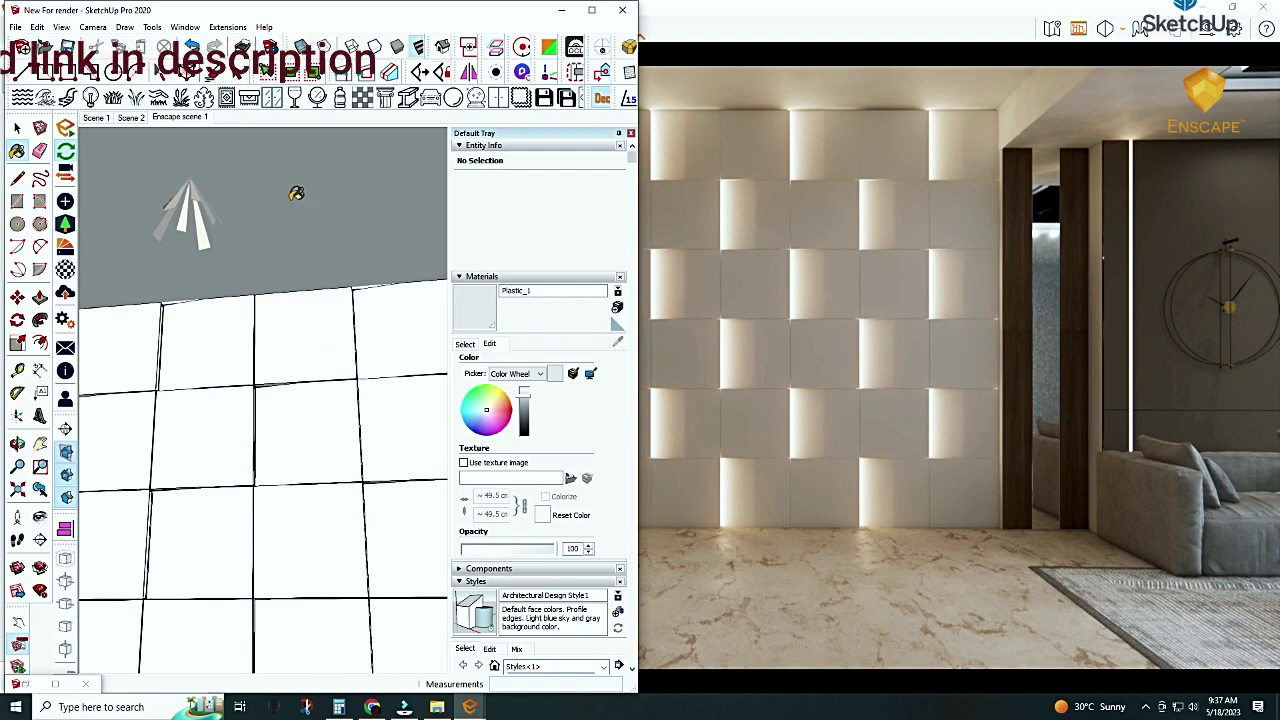
alt+click(256, 157)
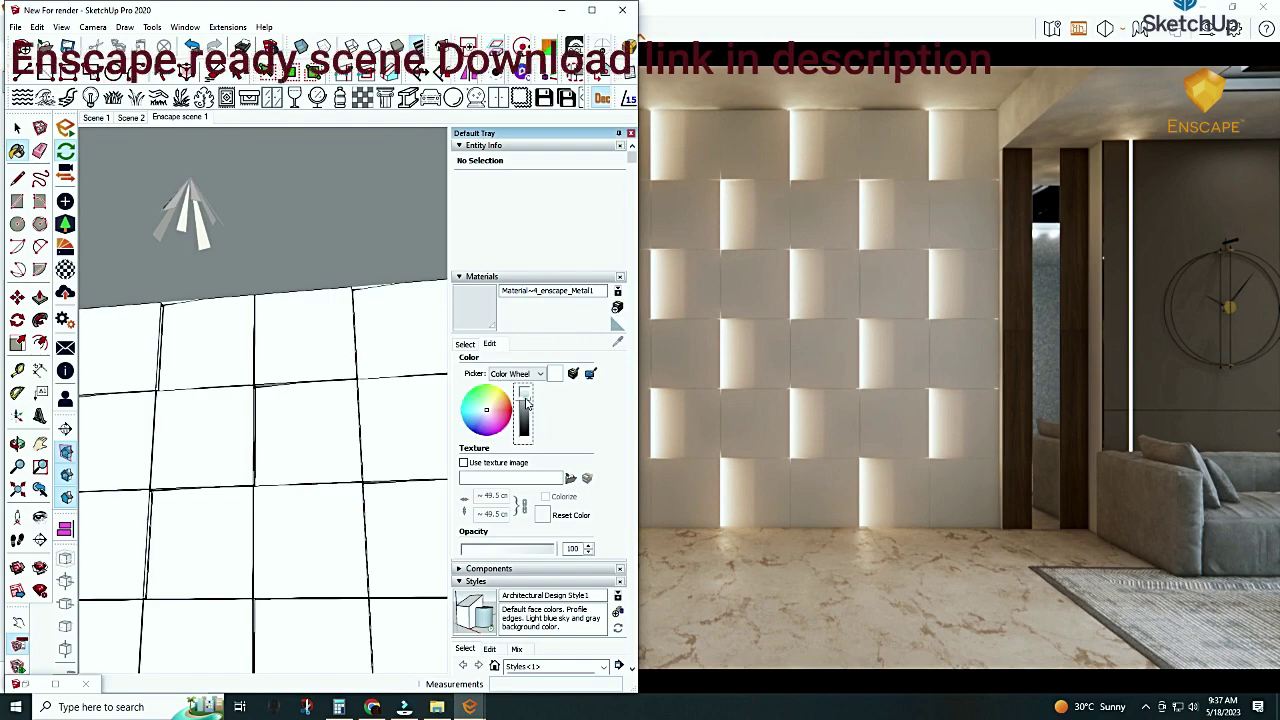
click(820, 90)
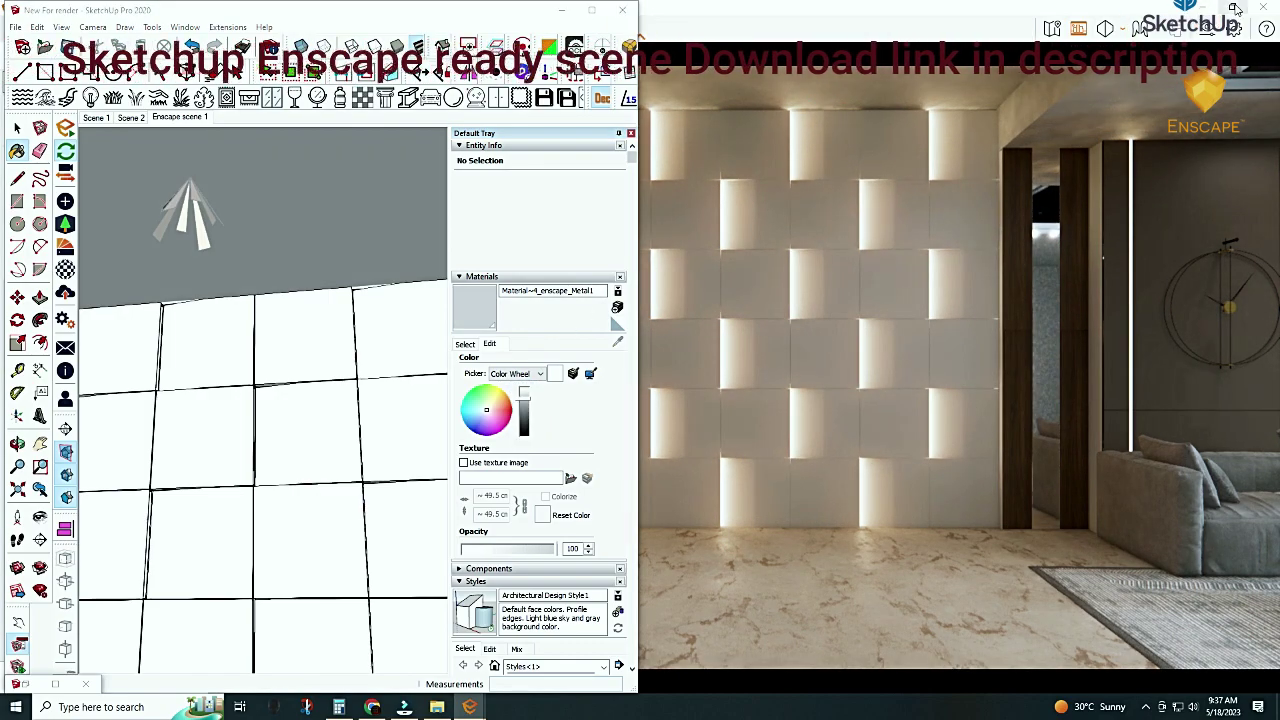
click(1110, 62)
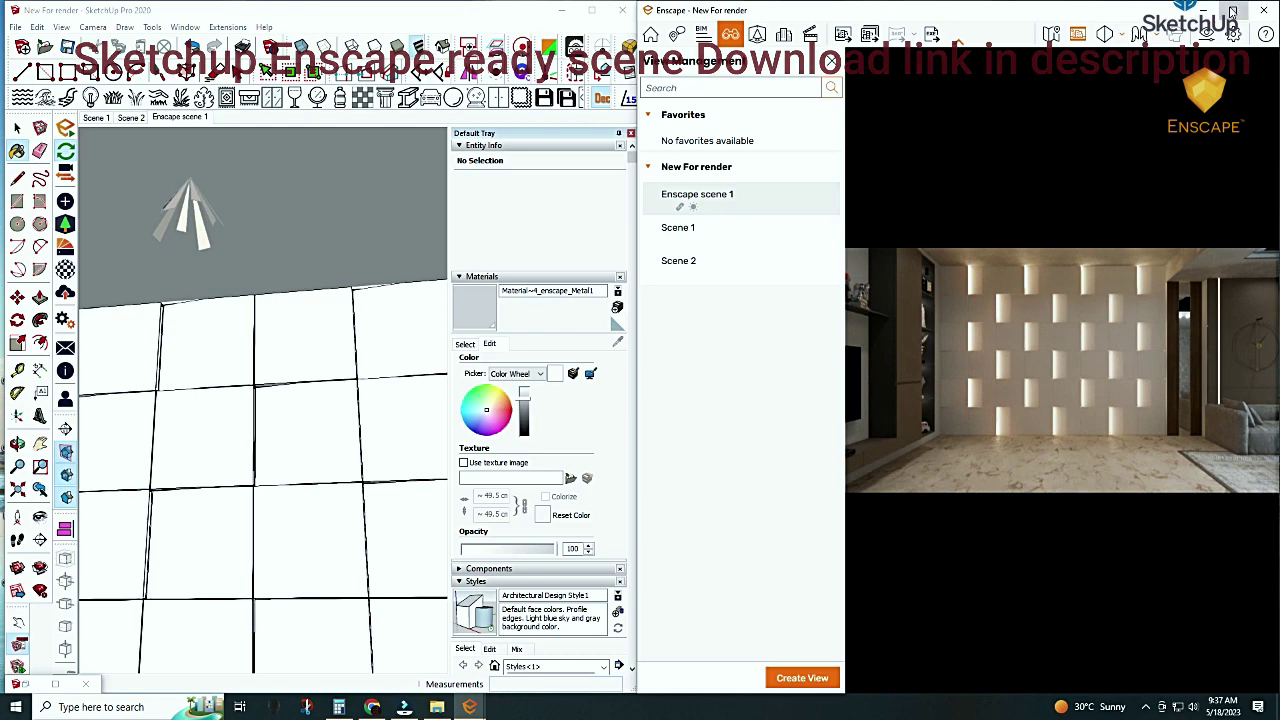
click(1230, 10)
Lower the Enscape render exposure to 55% on the Main tab of Visual Settings
click(1208, 30)
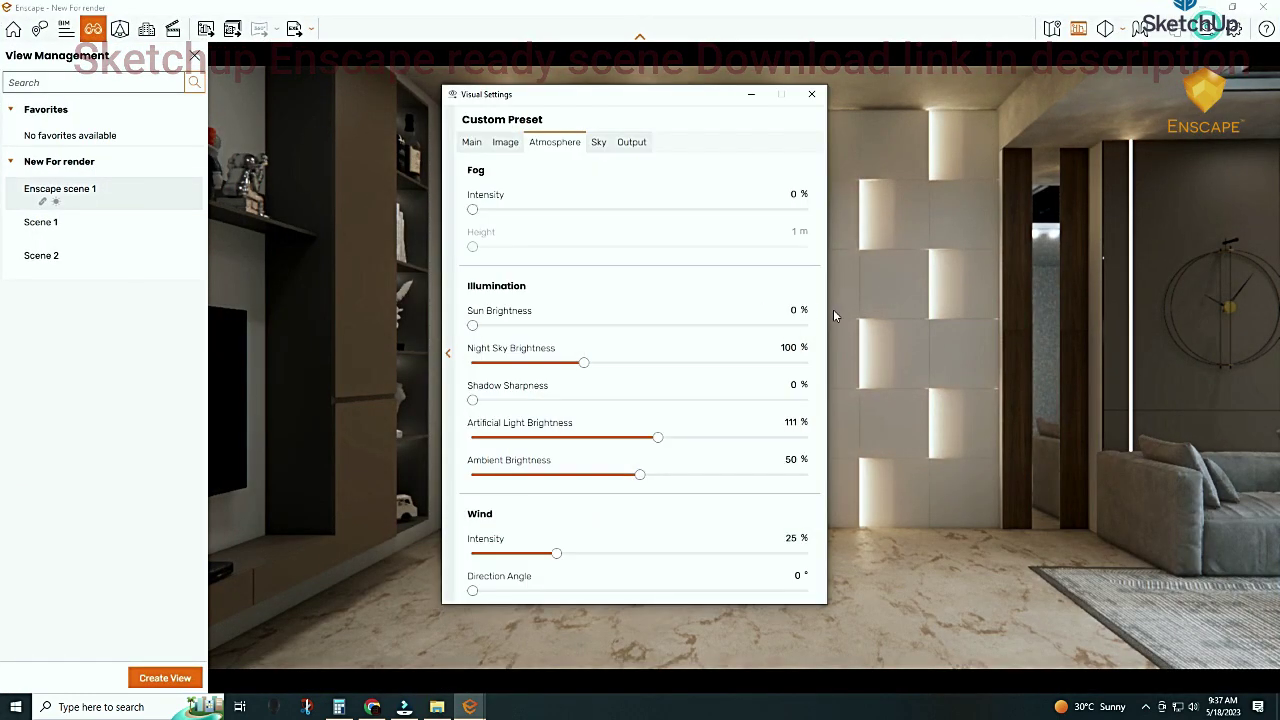
click(468, 140)
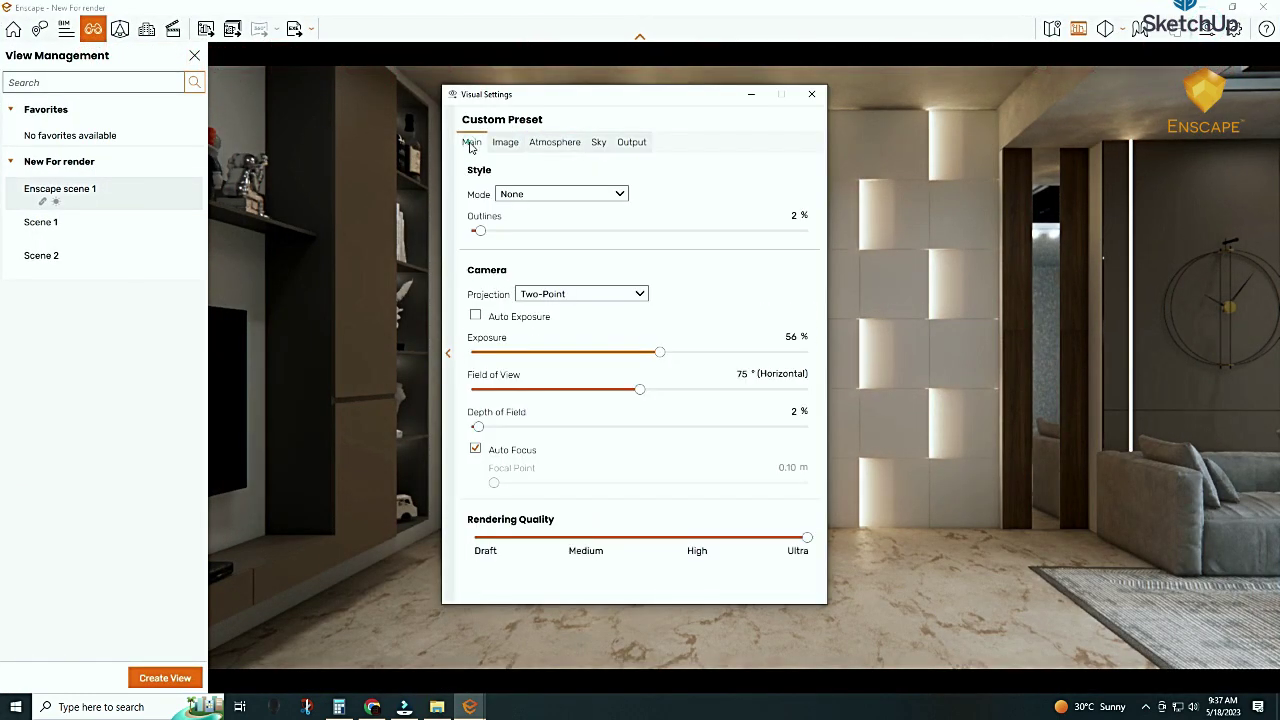
drag(660, 357, 660, 356)
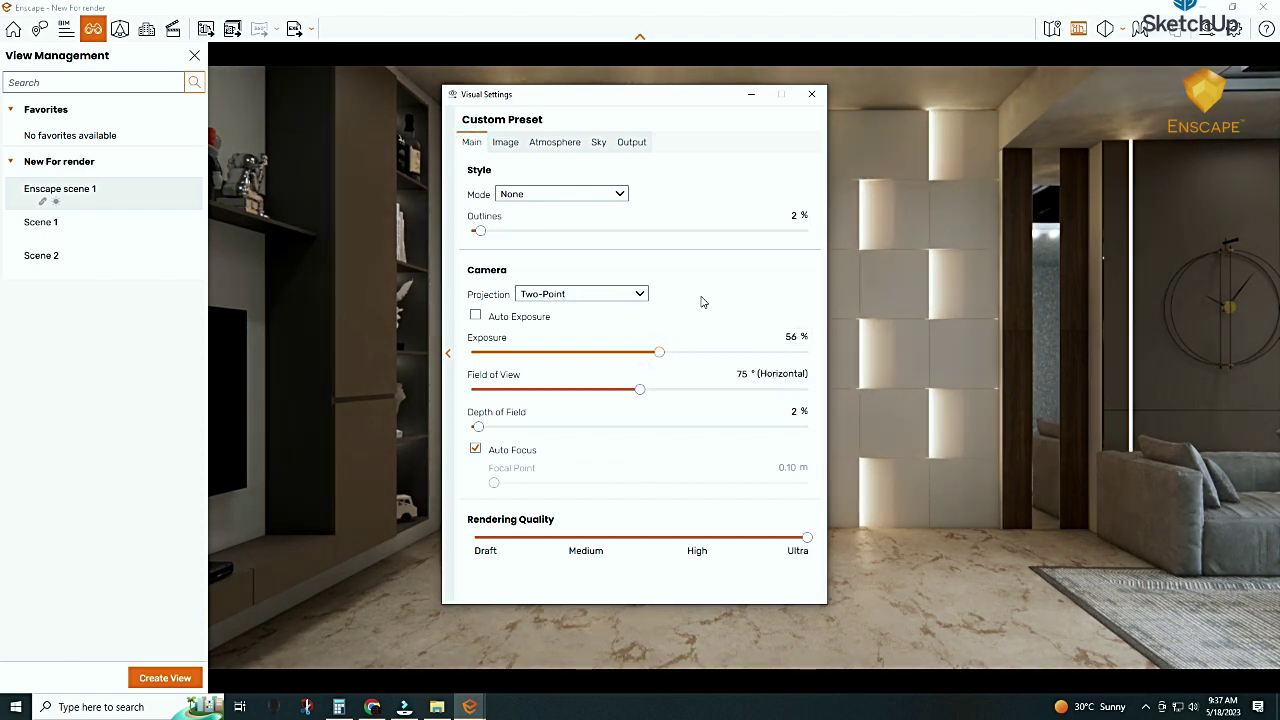
click(750, 97)
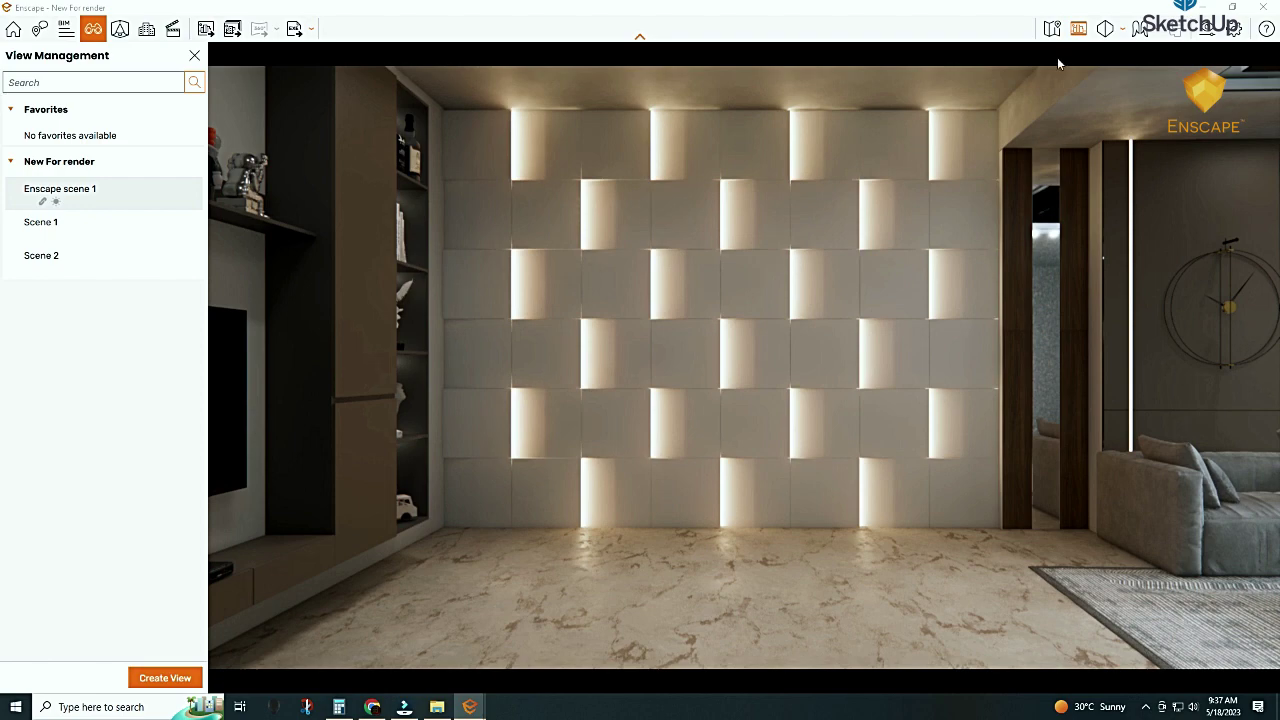
Restore Enscape beside the SketchUp model, then maximize the render full screen again
click(1233, 9)
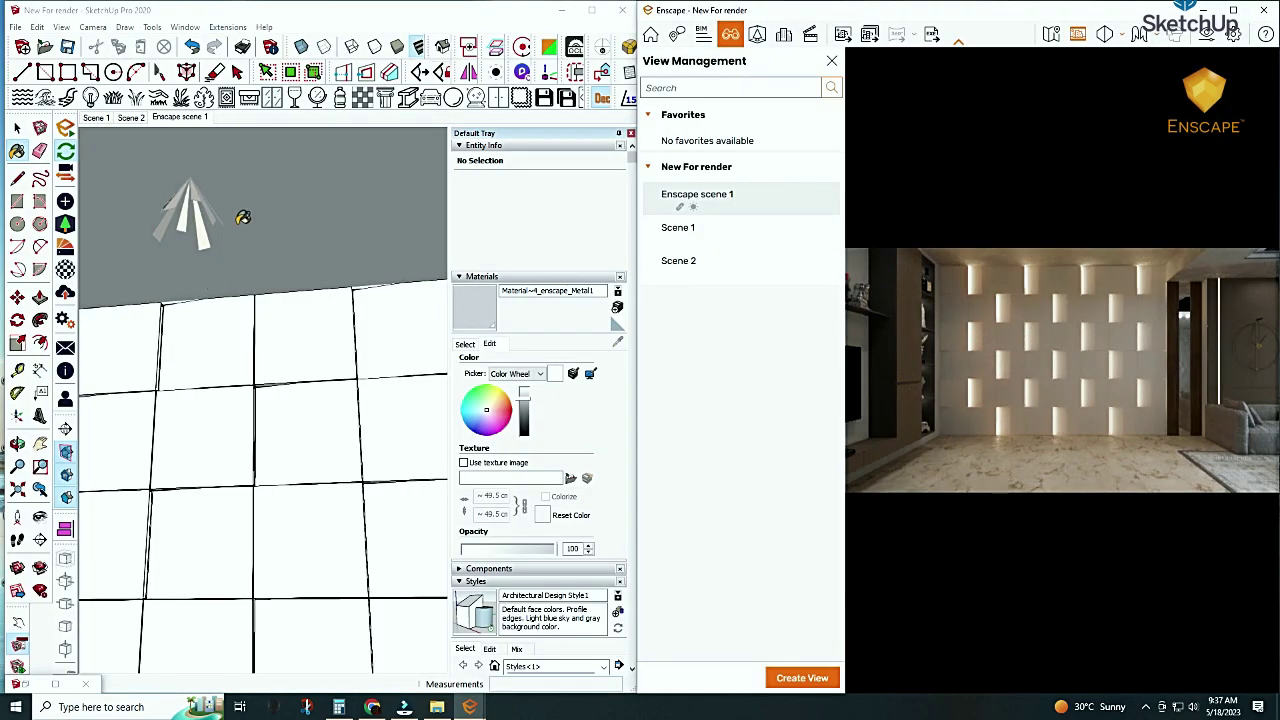
click(523, 398)
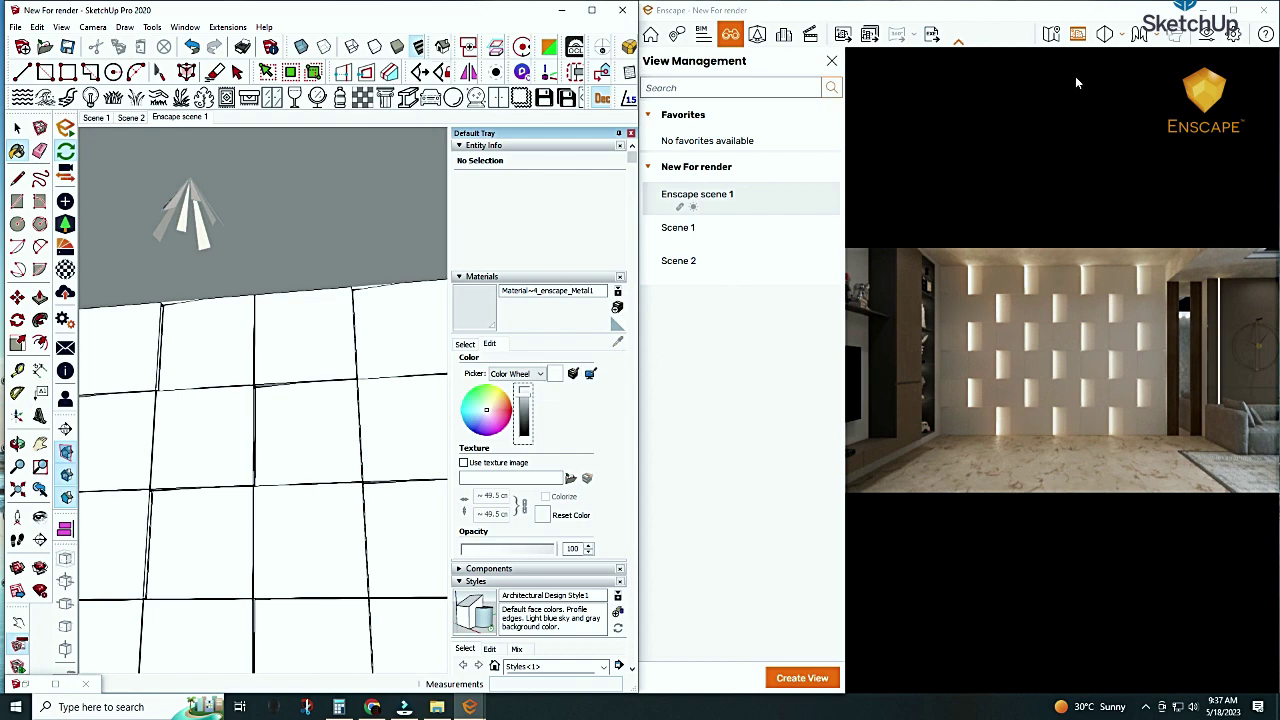
click(1233, 9)
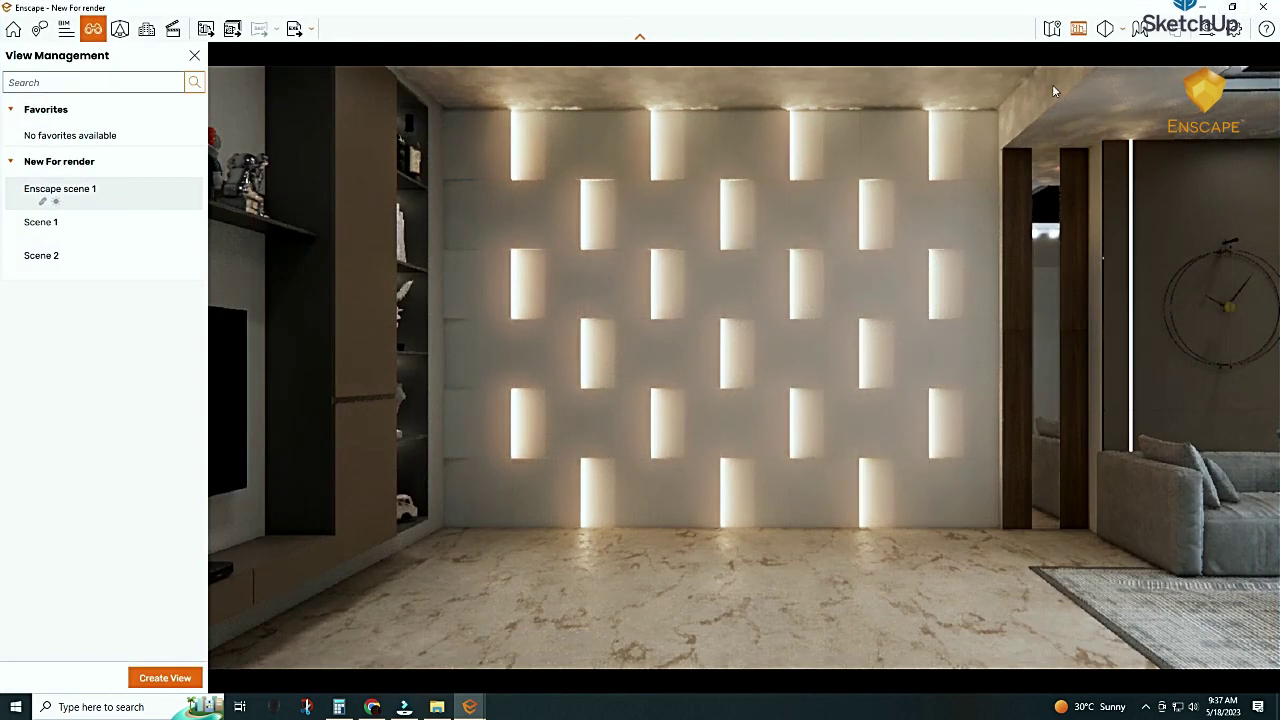
Reset artificial light brightness to 100% and set exposure to 55%
click(1207, 29)
click(563, 146)
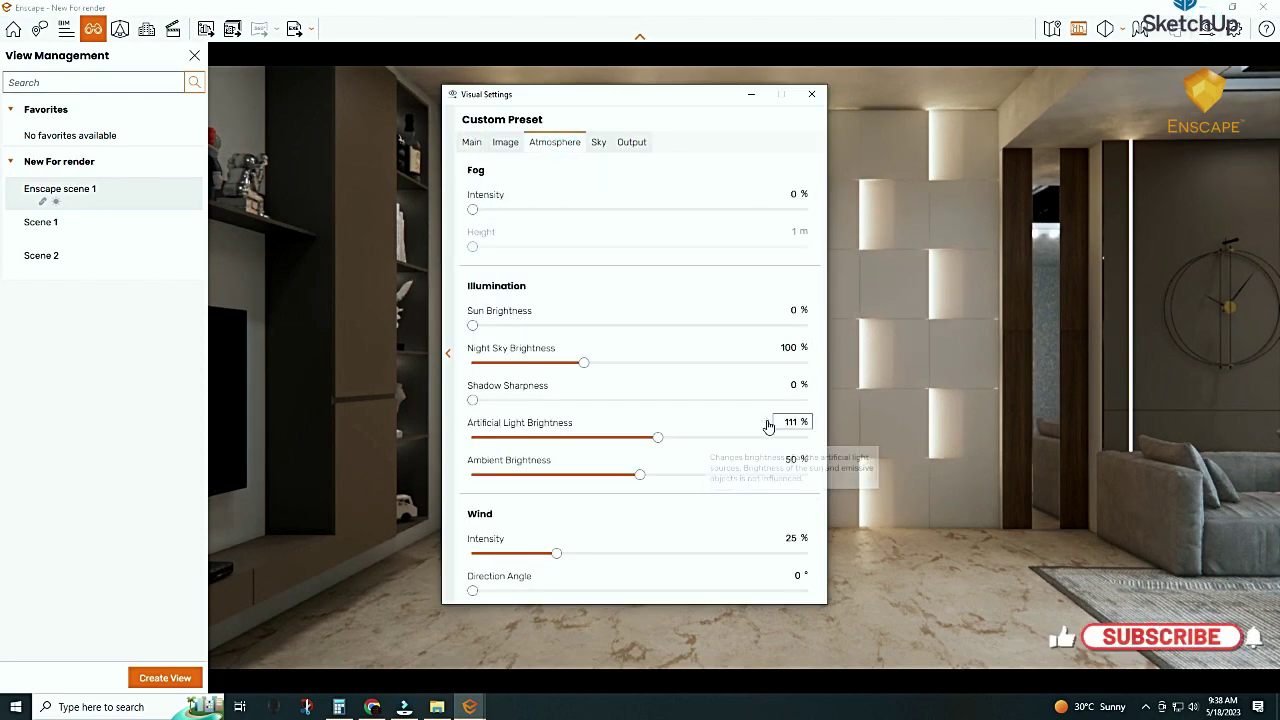
click(764, 423)
mouse_move(686, 102)
mouse_down()
mouse_move(518, 152)
mouse_move(537, 149)
mouse_up()
click(321, 191)
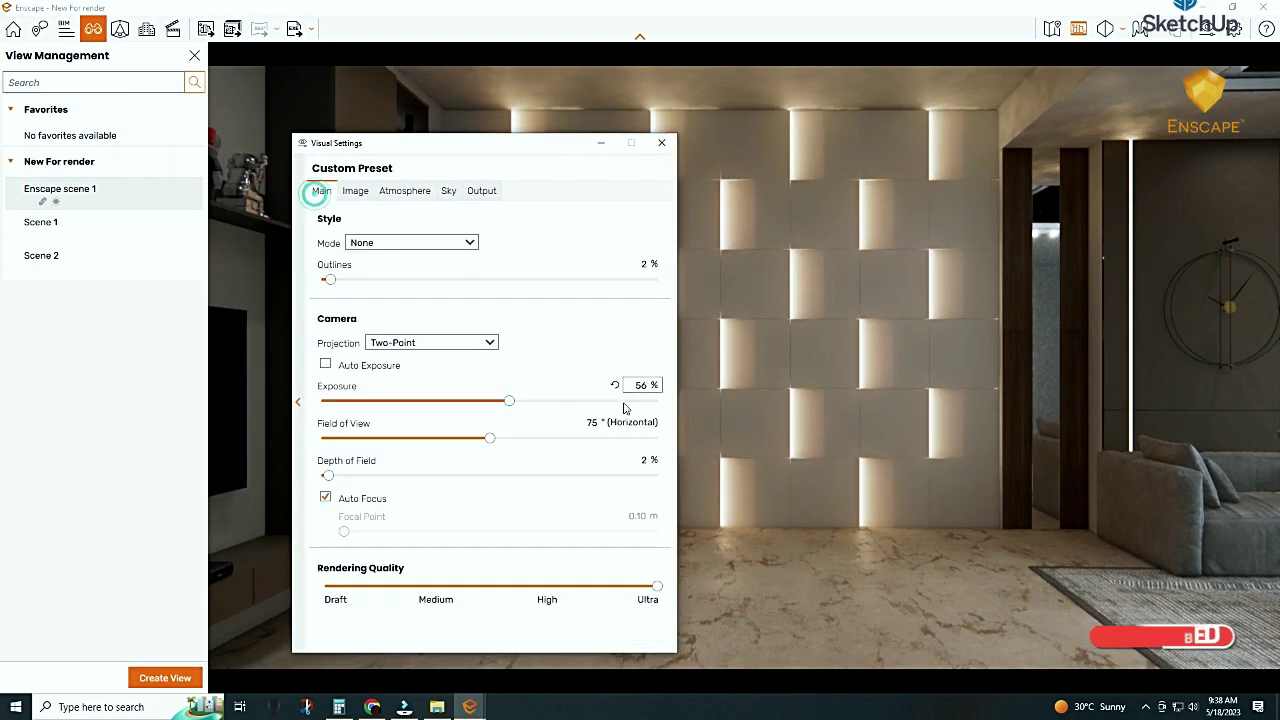
mouse_move(510, 401)
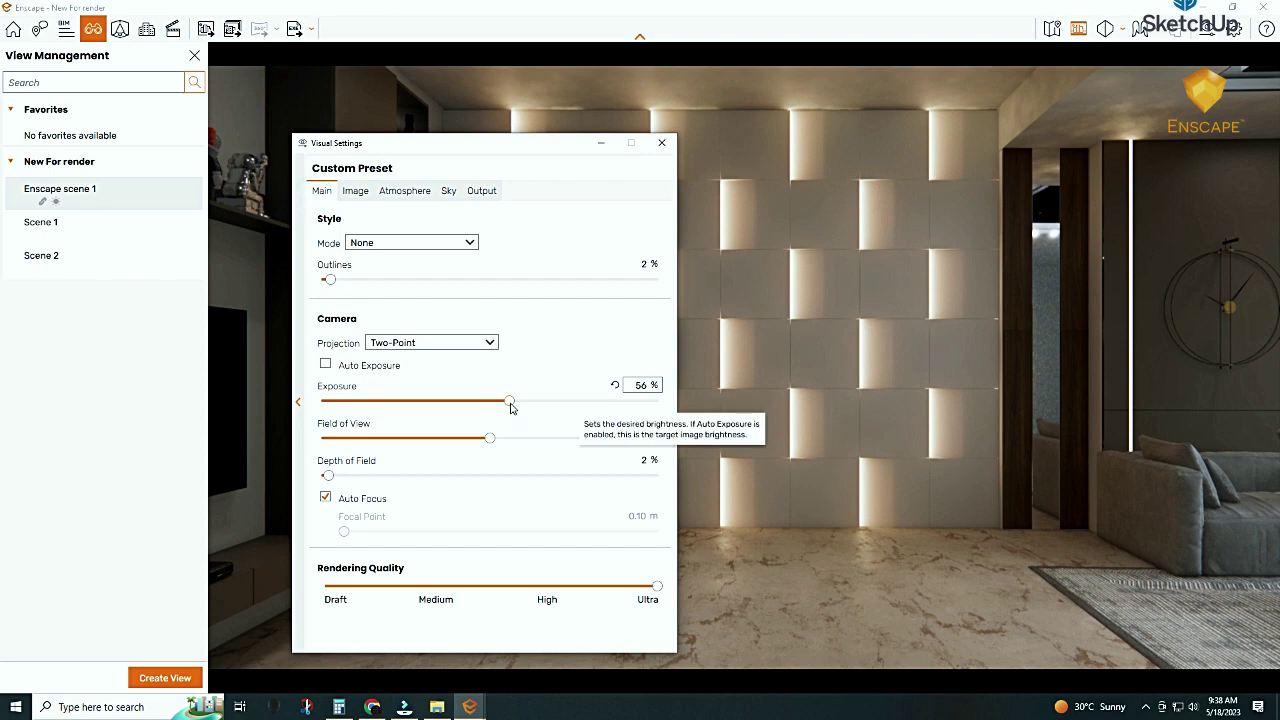
drag(510, 407, 515, 405)
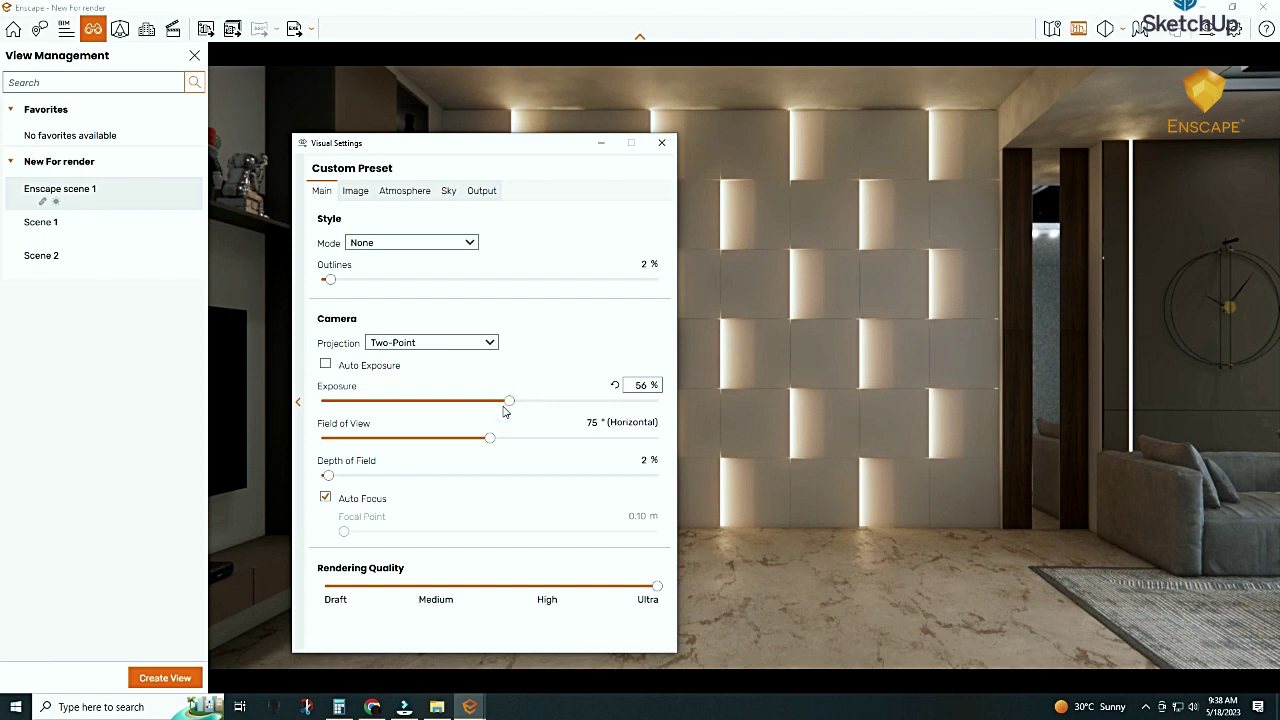
drag(509, 403, 505, 403)
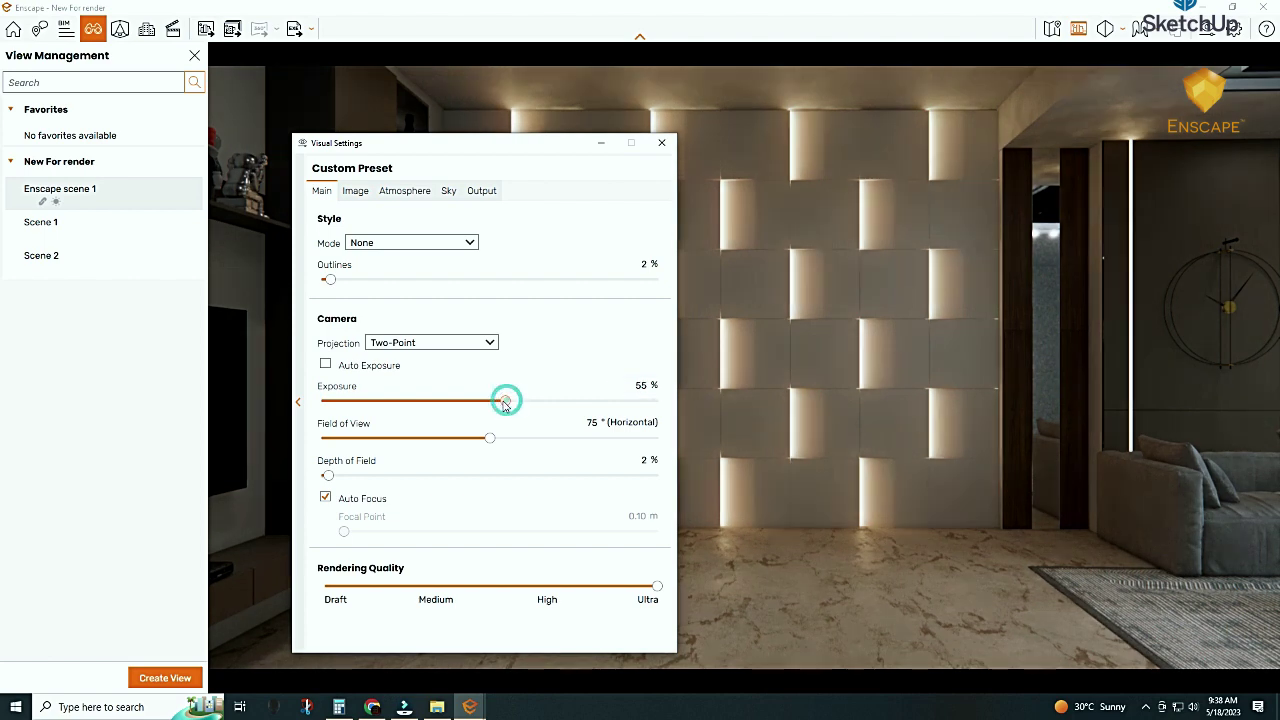
Raise artificial light brightness to 121% and close Visual Settings
mouse_move(491, 150)
mouse_down()
mouse_move(1049, 108)
mouse_move(939, 112)
mouse_up()
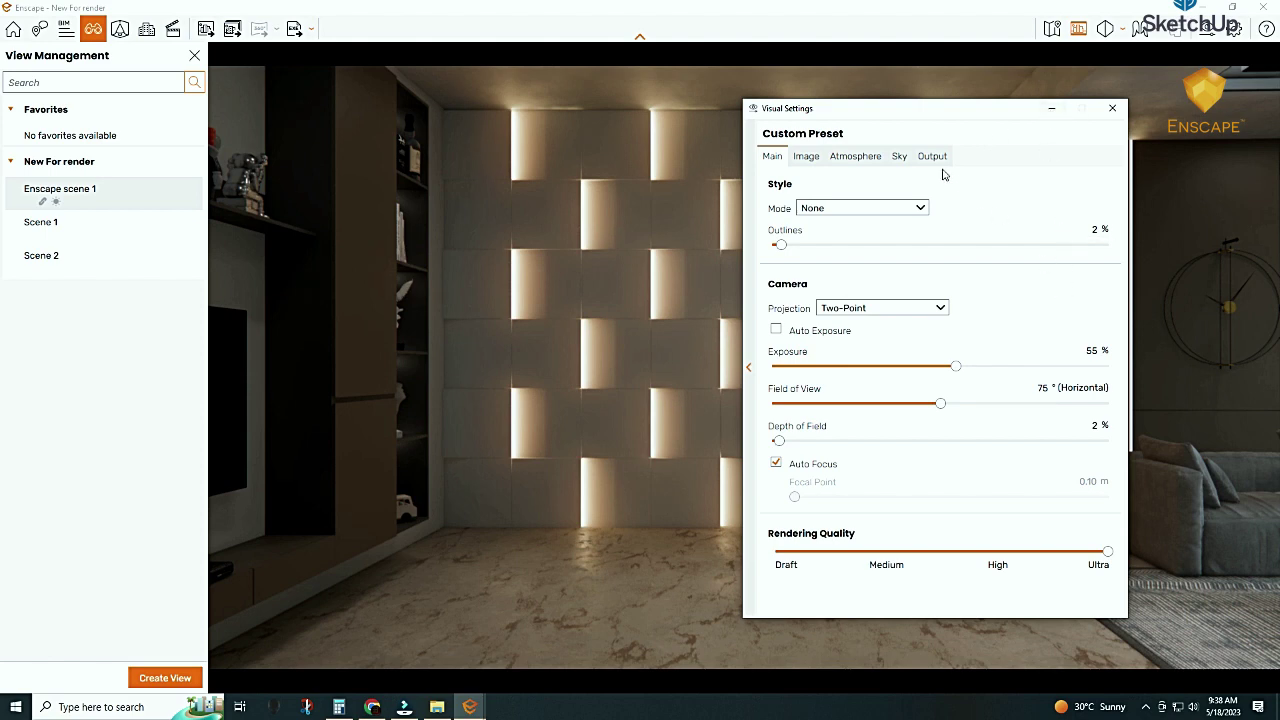
click(856, 158)
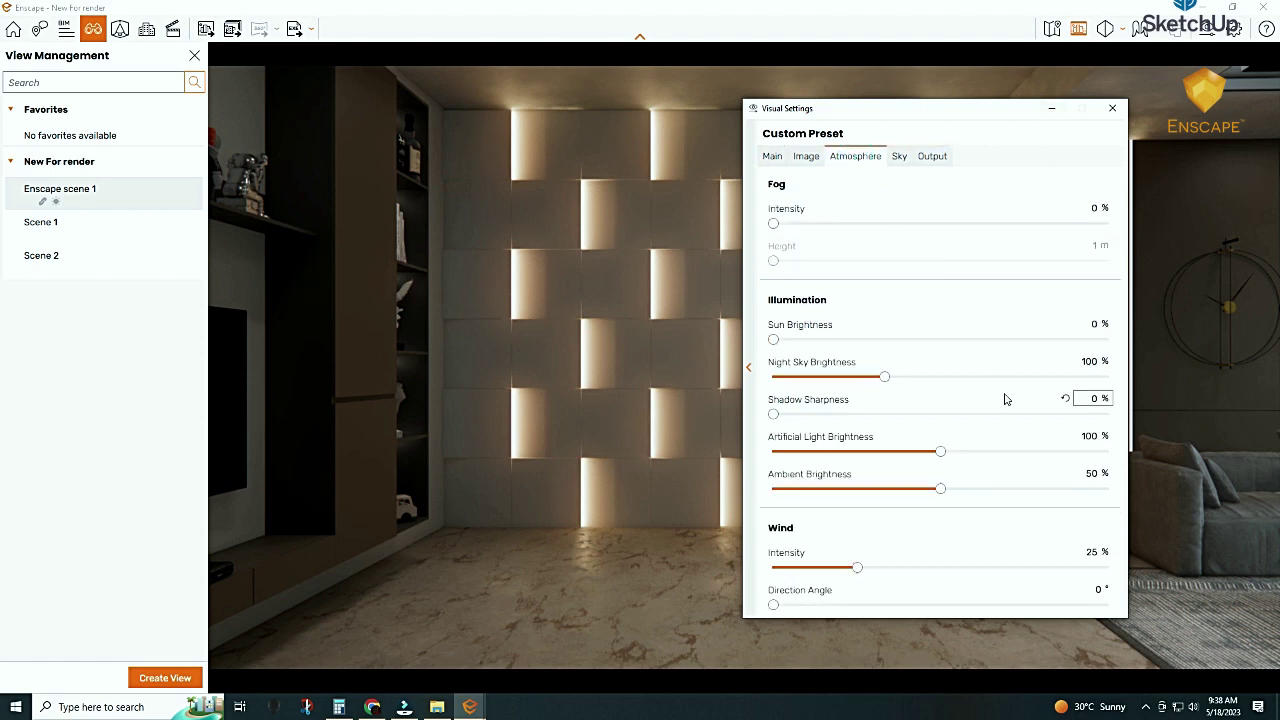
drag(940, 452, 970, 457)
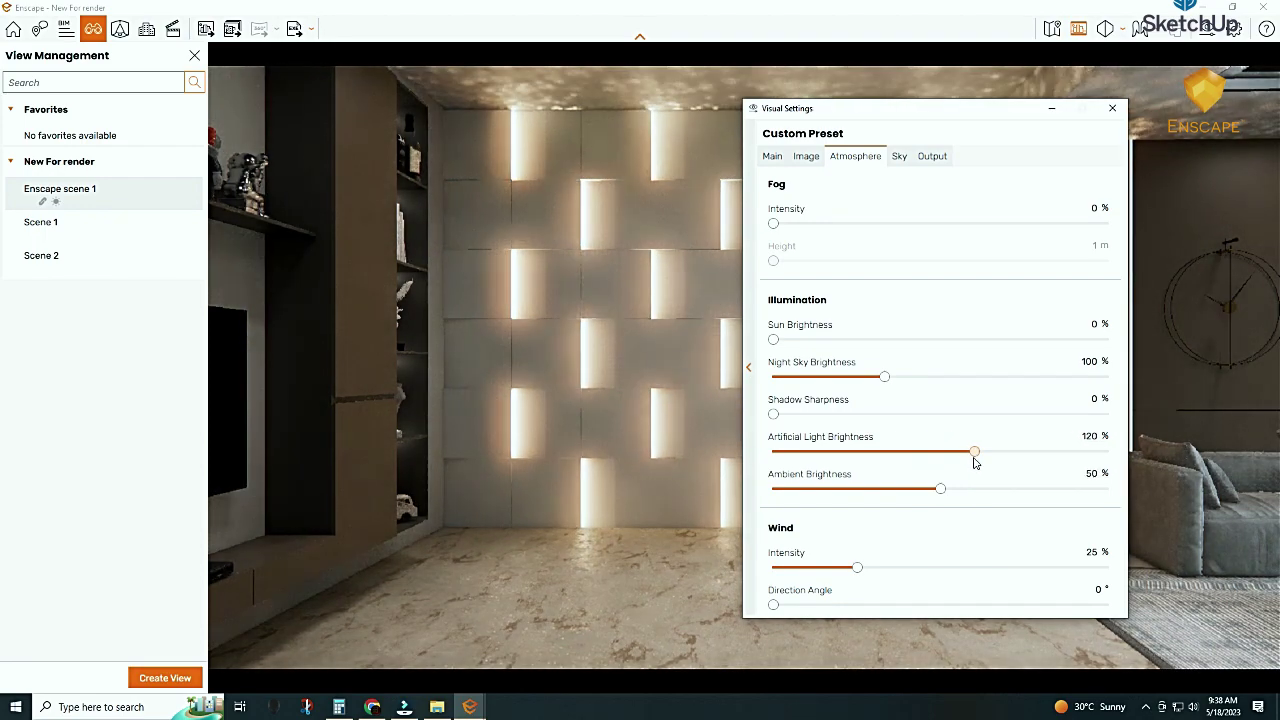
drag(970, 458, 976, 458)
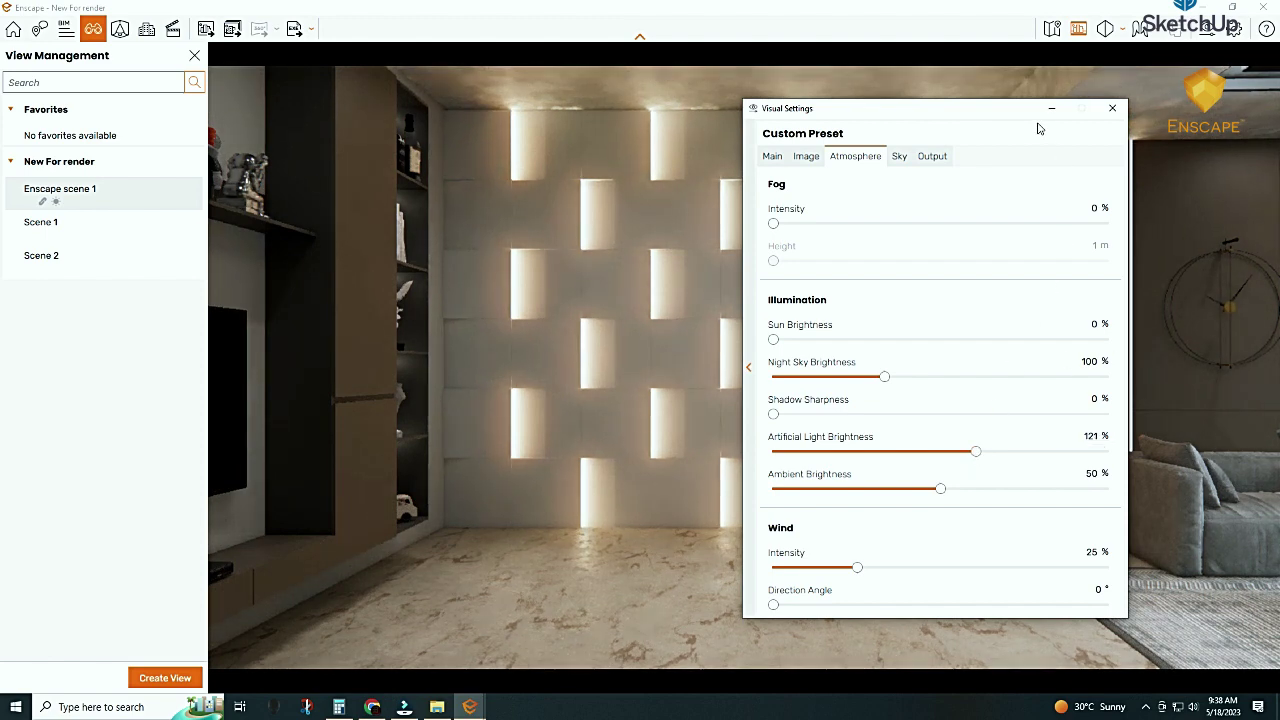
click(1042, 111)
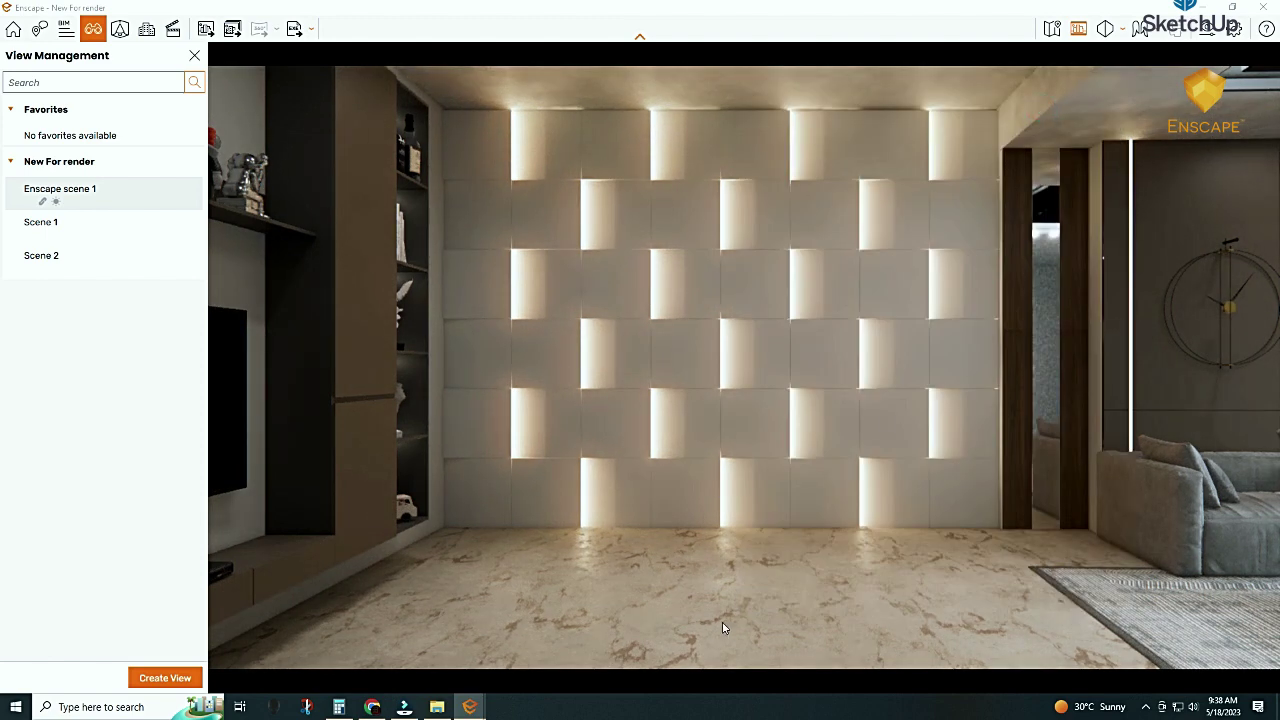
mouse_move(468, 707)
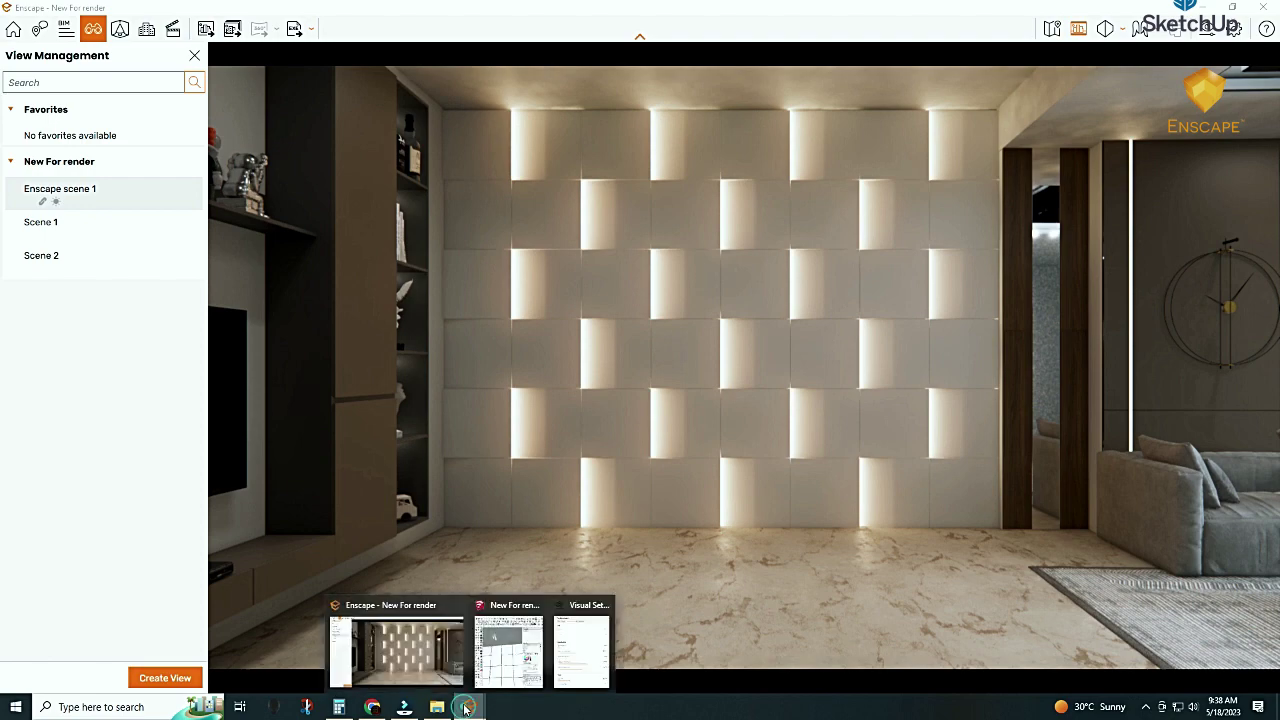
In SketchUp, orbit and zoom toward the wall and select an orange light strip
click(493, 667)
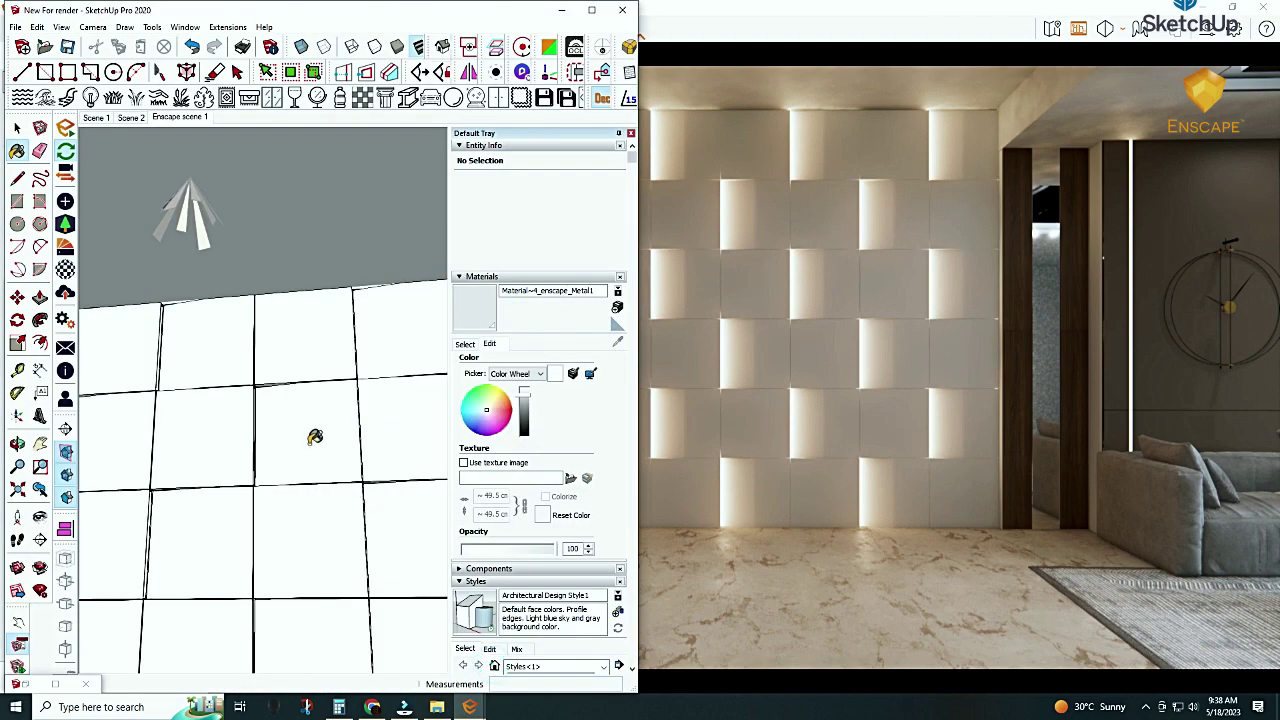
mouse_move(314, 437)
middle_down()
mouse_move(260, 463)
mouse_move(149, 471)
mouse_move(403, 409)
mouse_move(240, 423)
mouse_move(173, 393)
middle_up()
scroll(338, 414, up, 3)
scroll(337, 403, up, 2)
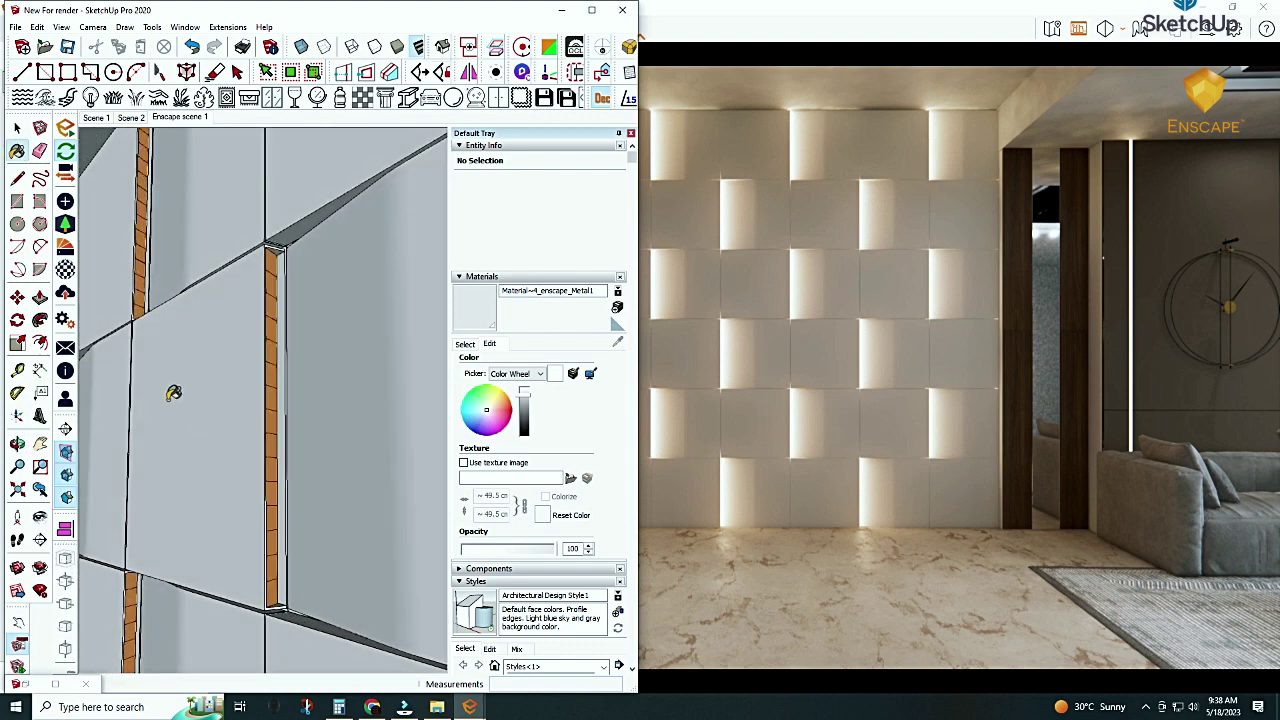
click(270, 333)
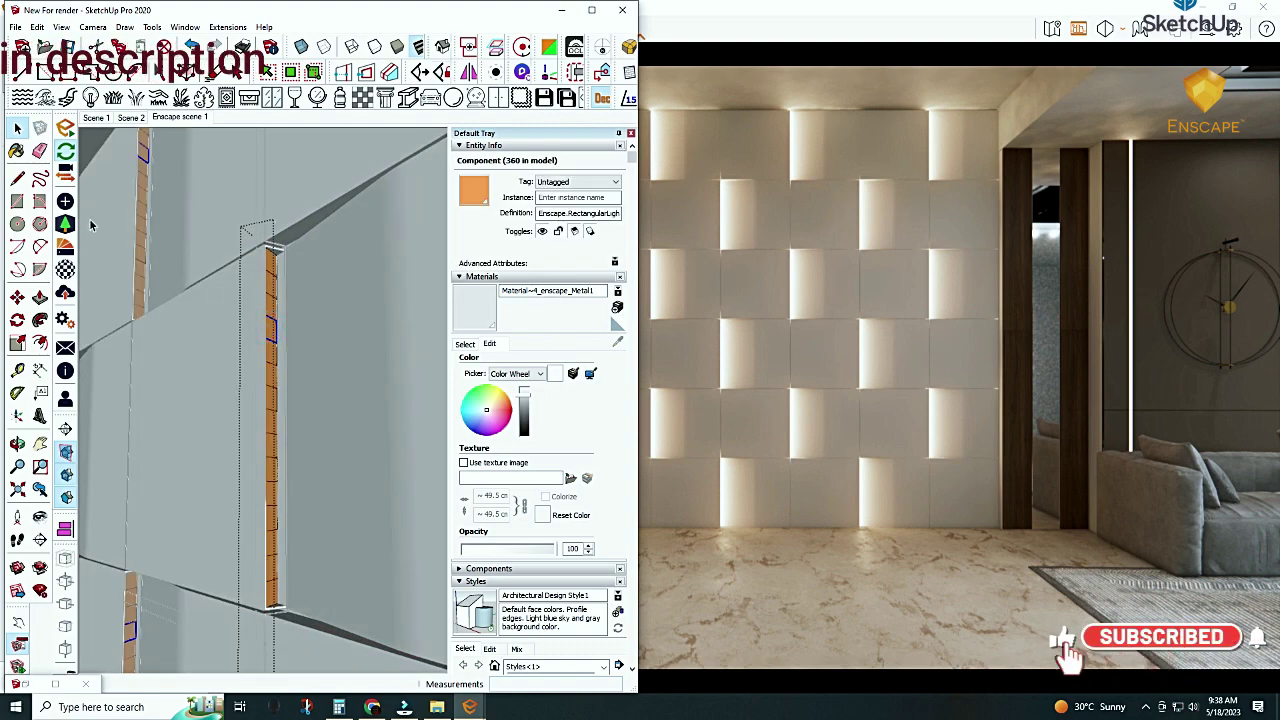
Dim the strip's luminous power from 41 lm to about 12 lm, then return to Enscape
click(65, 201)
drag(266, 200, 239, 208)
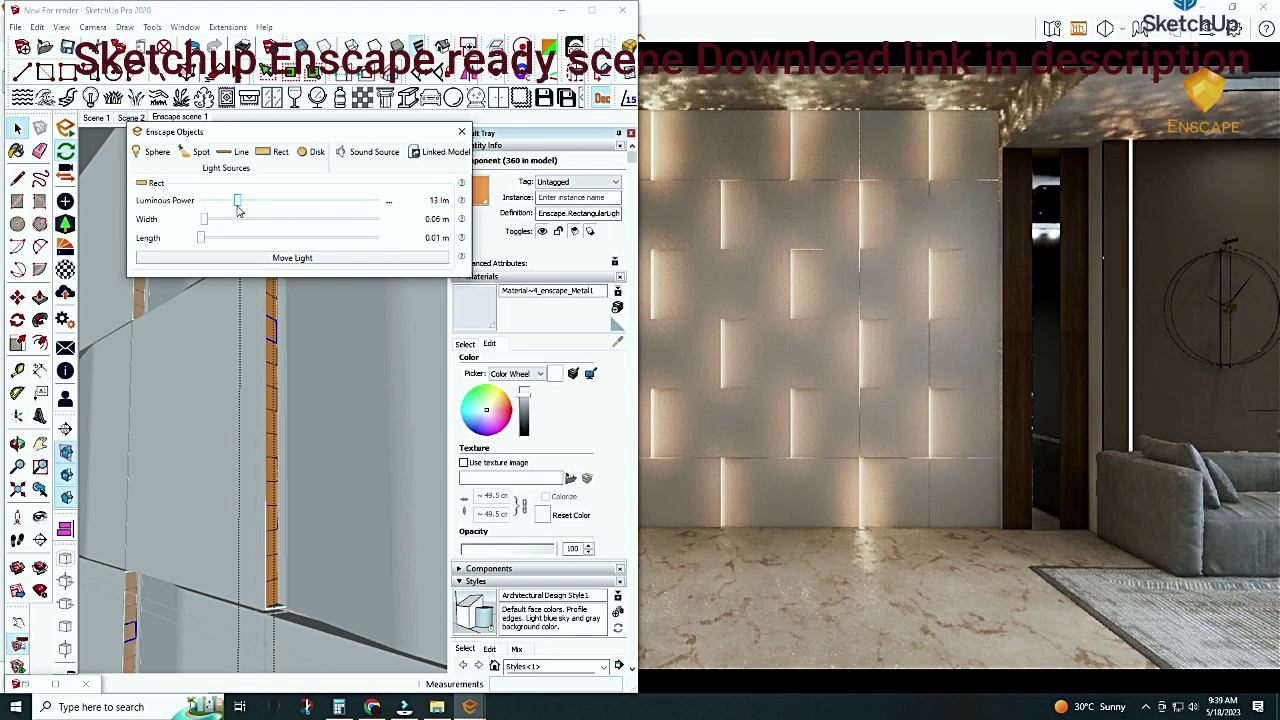
drag(239, 208, 236, 210)
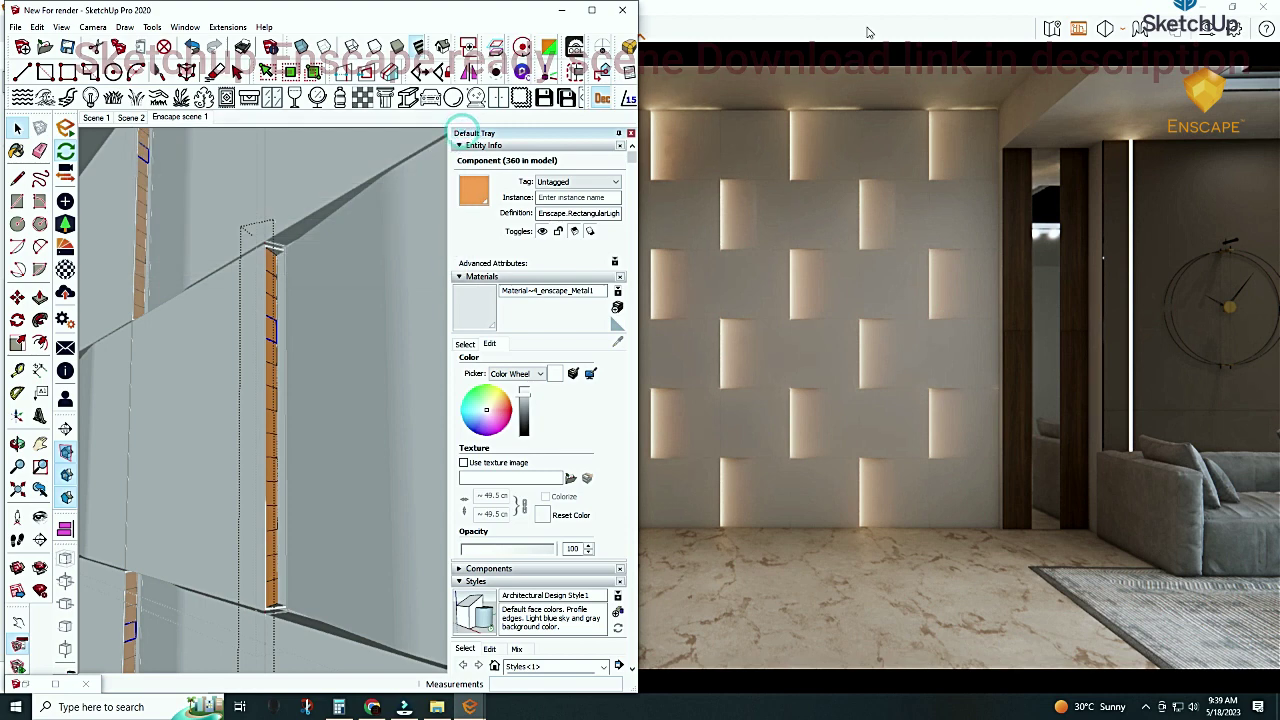
click(819, 122)
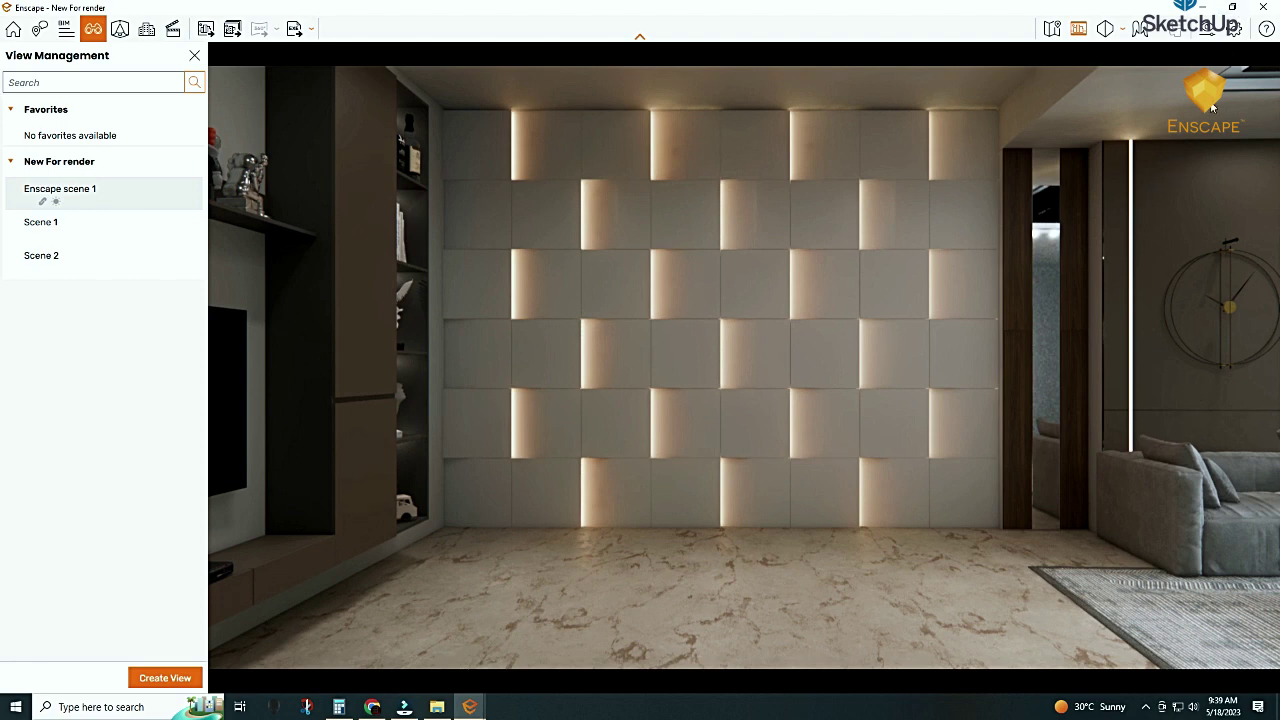
Set ambient brightness from 50% to 61% and highlights to 71%, then hide Visual Settings
click(1206, 31)
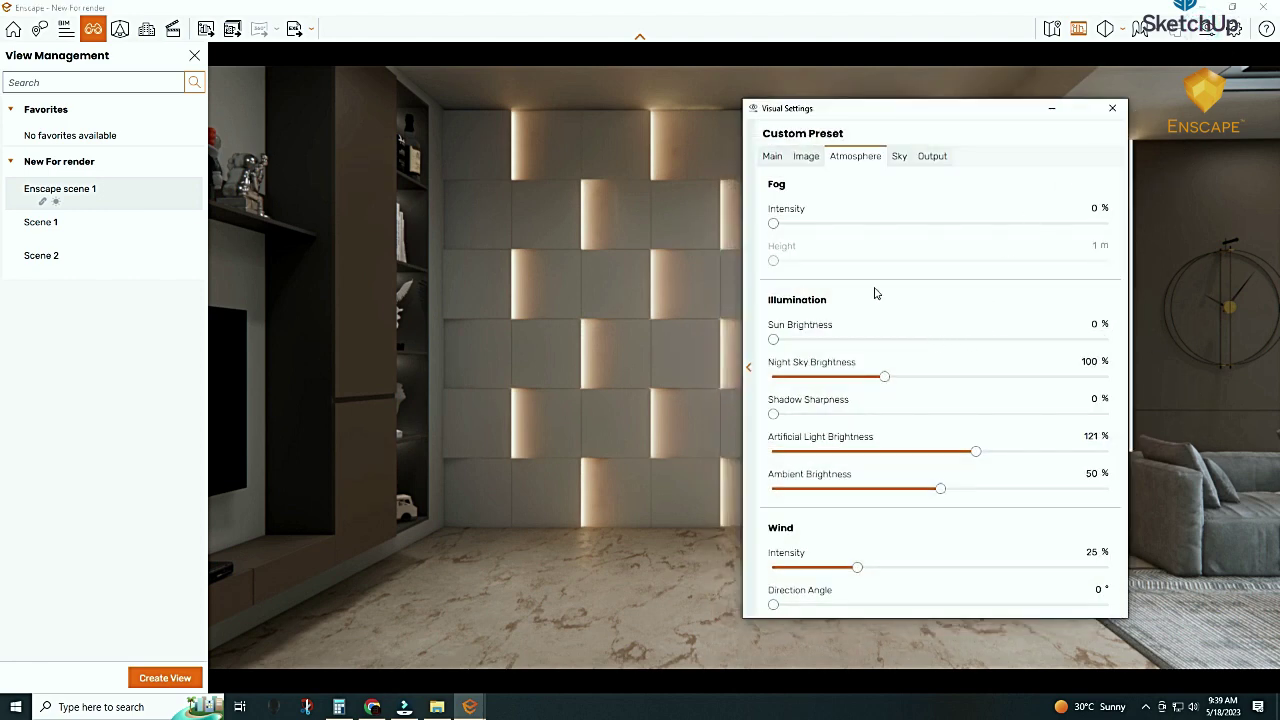
click(771, 156)
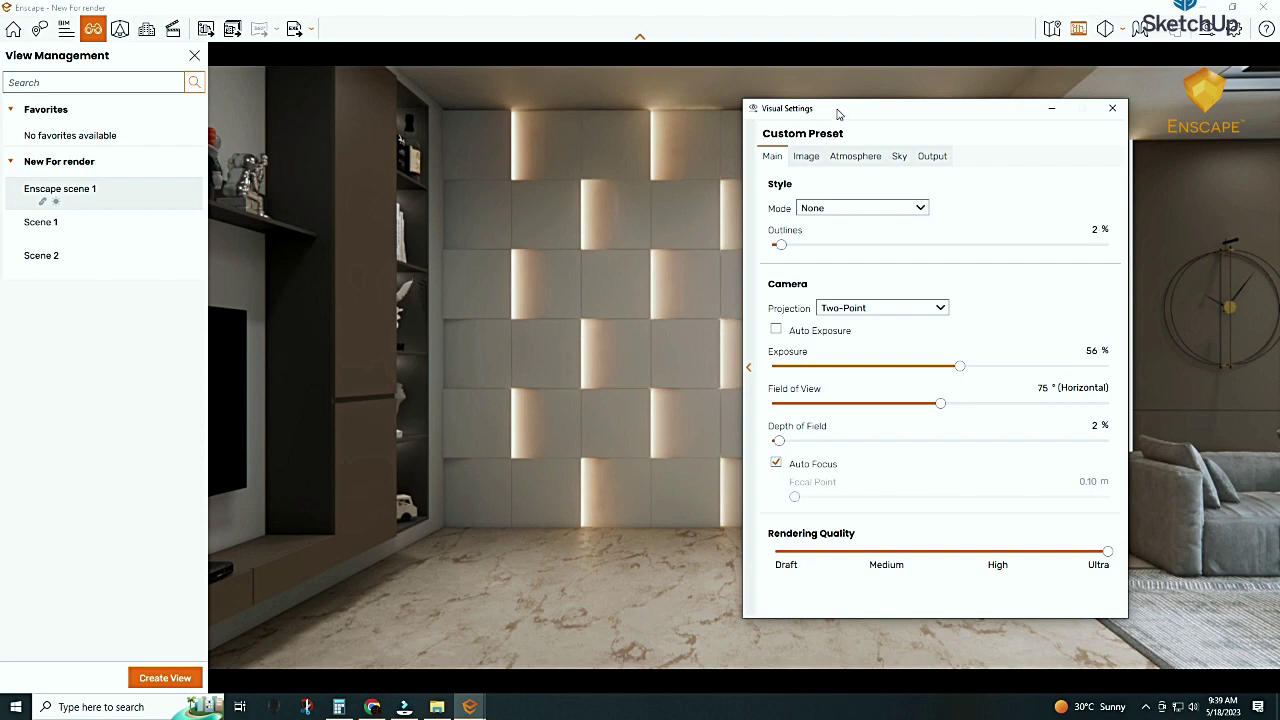
drag(838, 113, 293, 68)
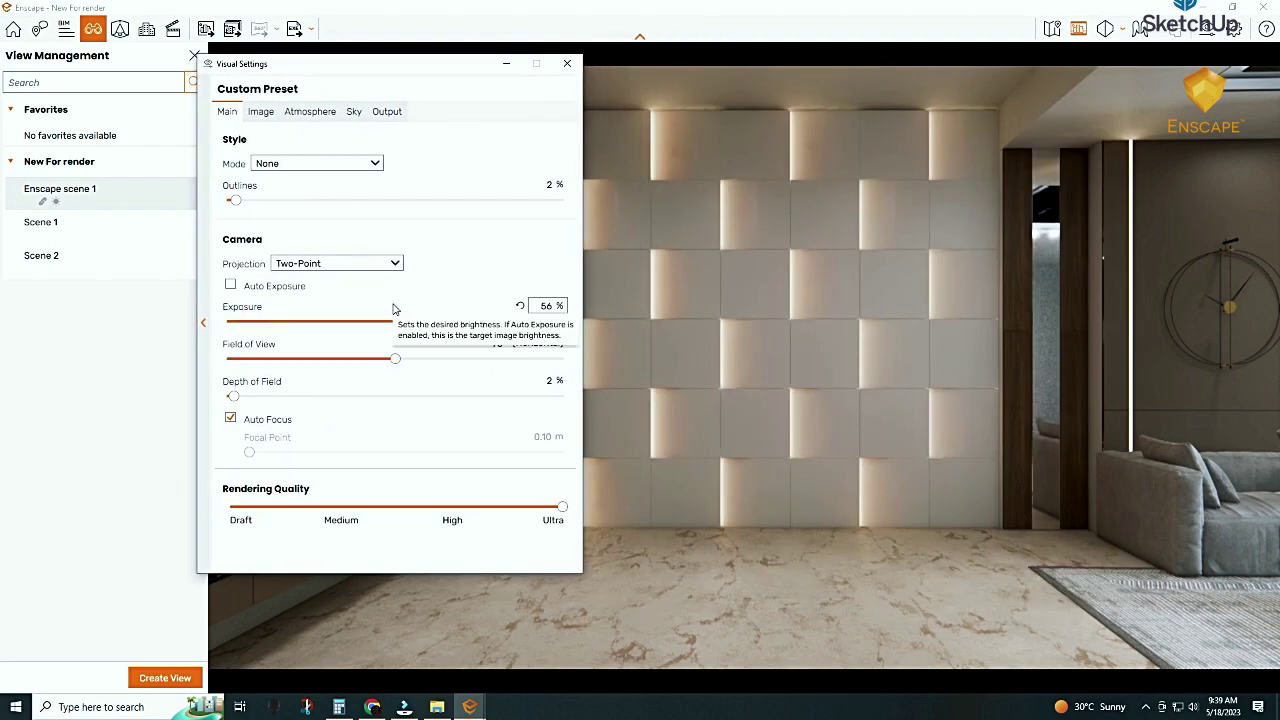
click(298, 111)
mouse_move(420, 445)
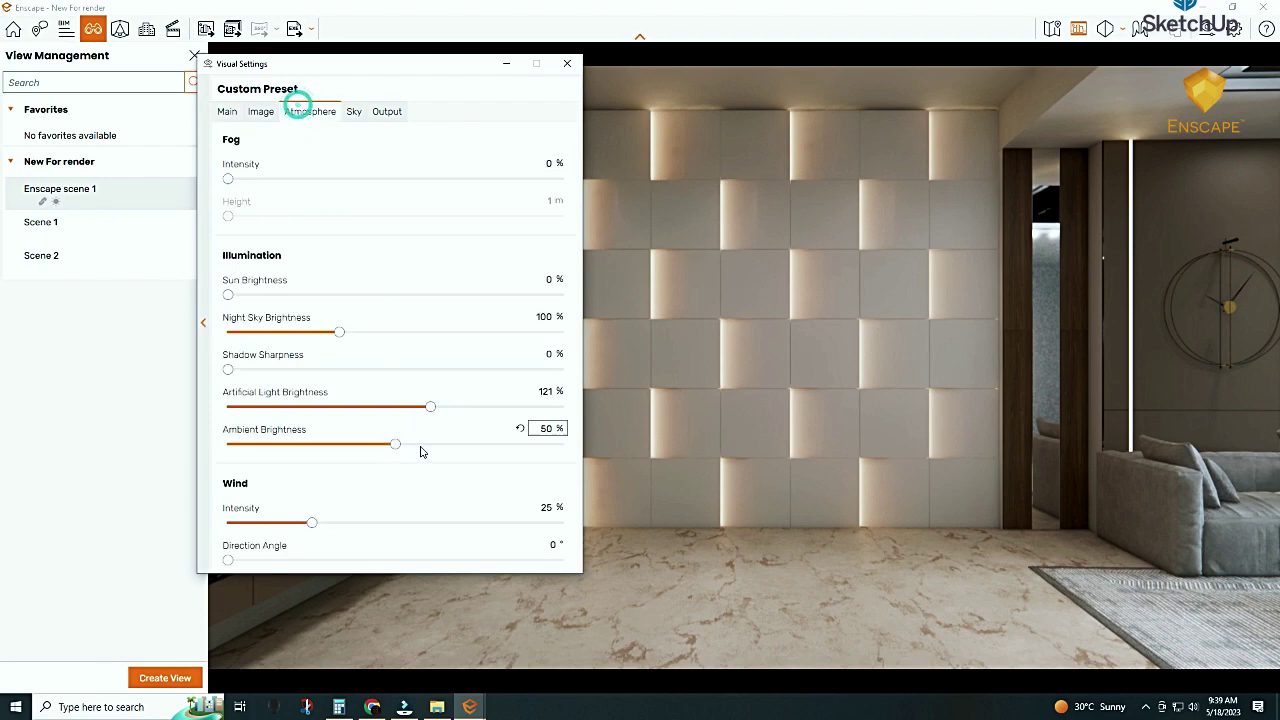
drag(396, 444, 433, 444)
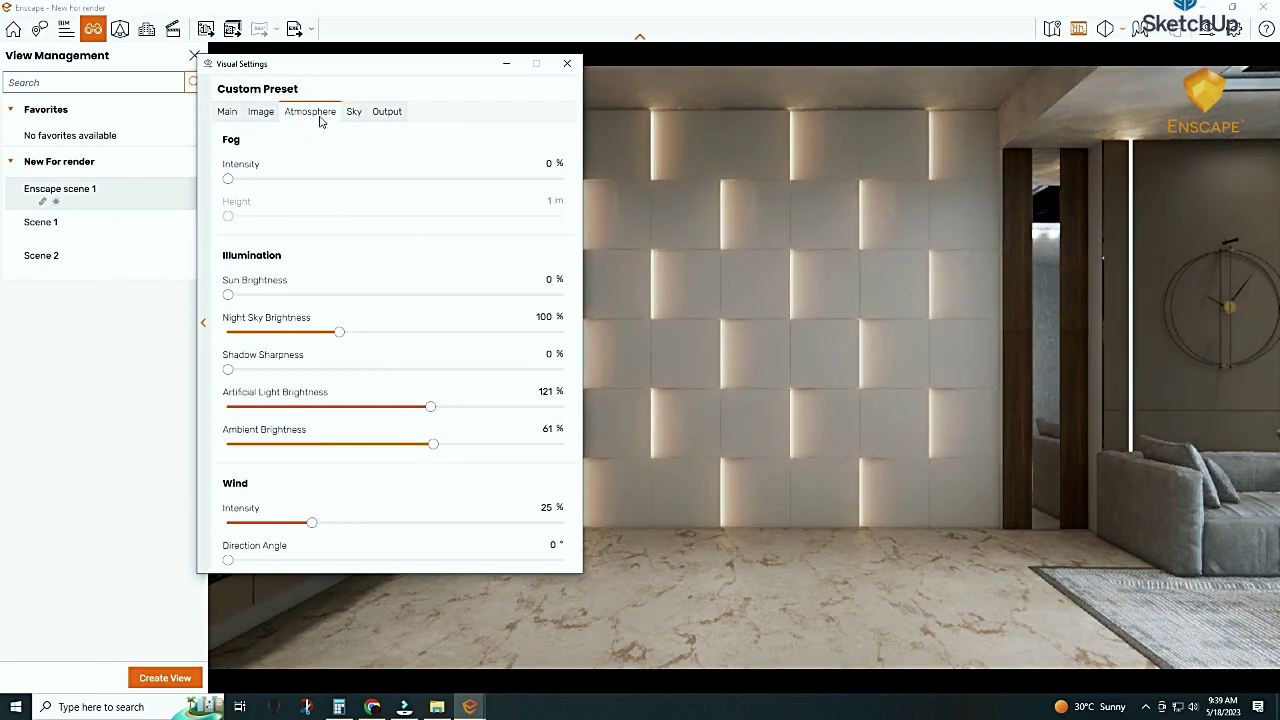
click(260, 112)
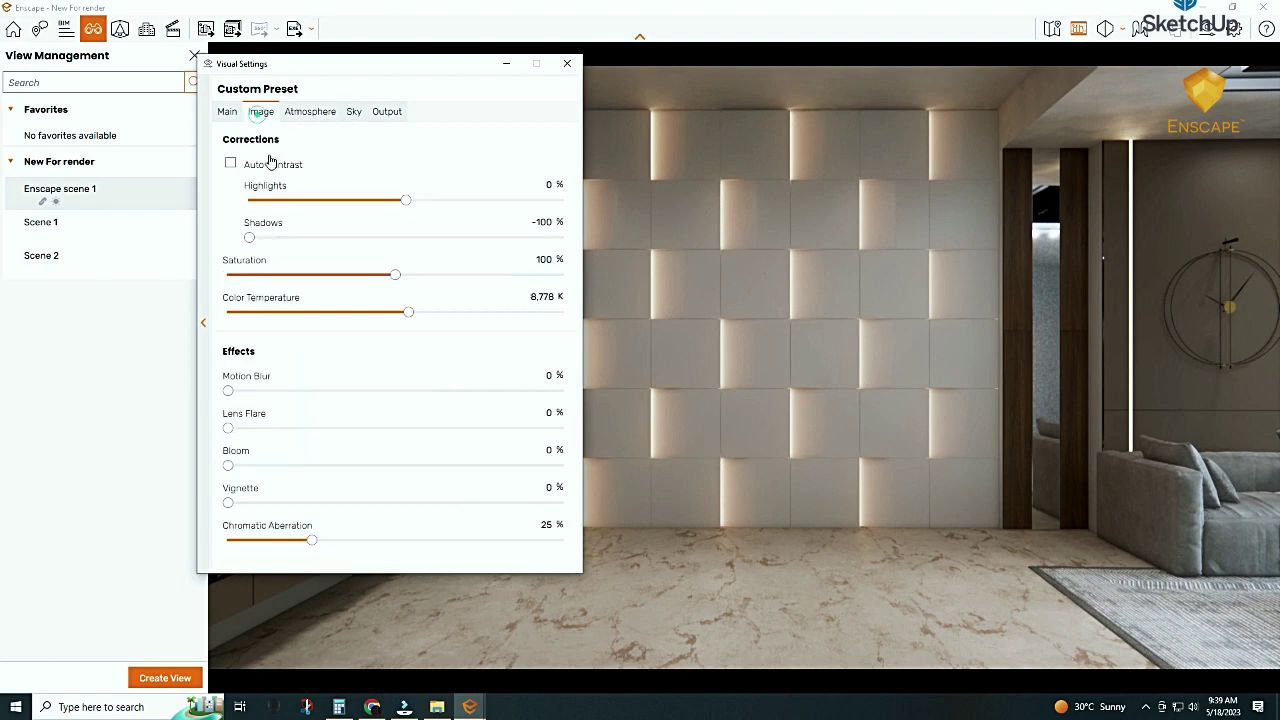
mouse_move(405, 200)
drag(406, 200, 506, 201)
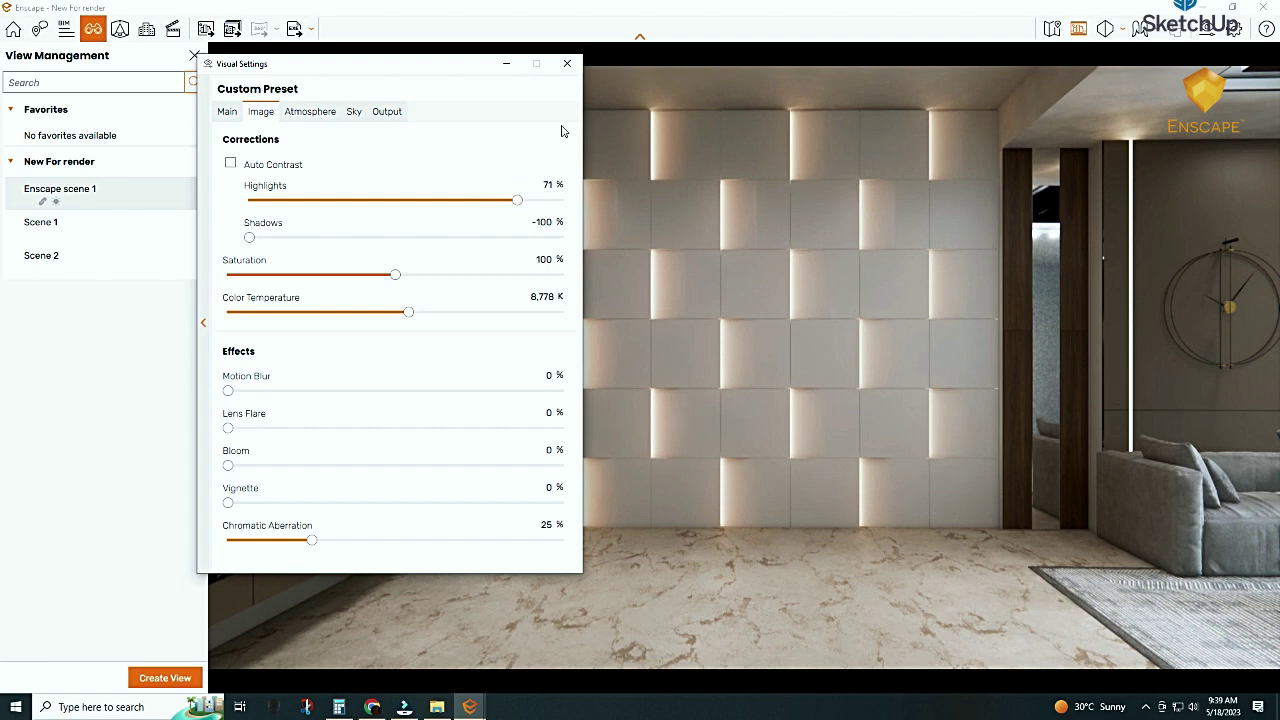
click(503, 66)
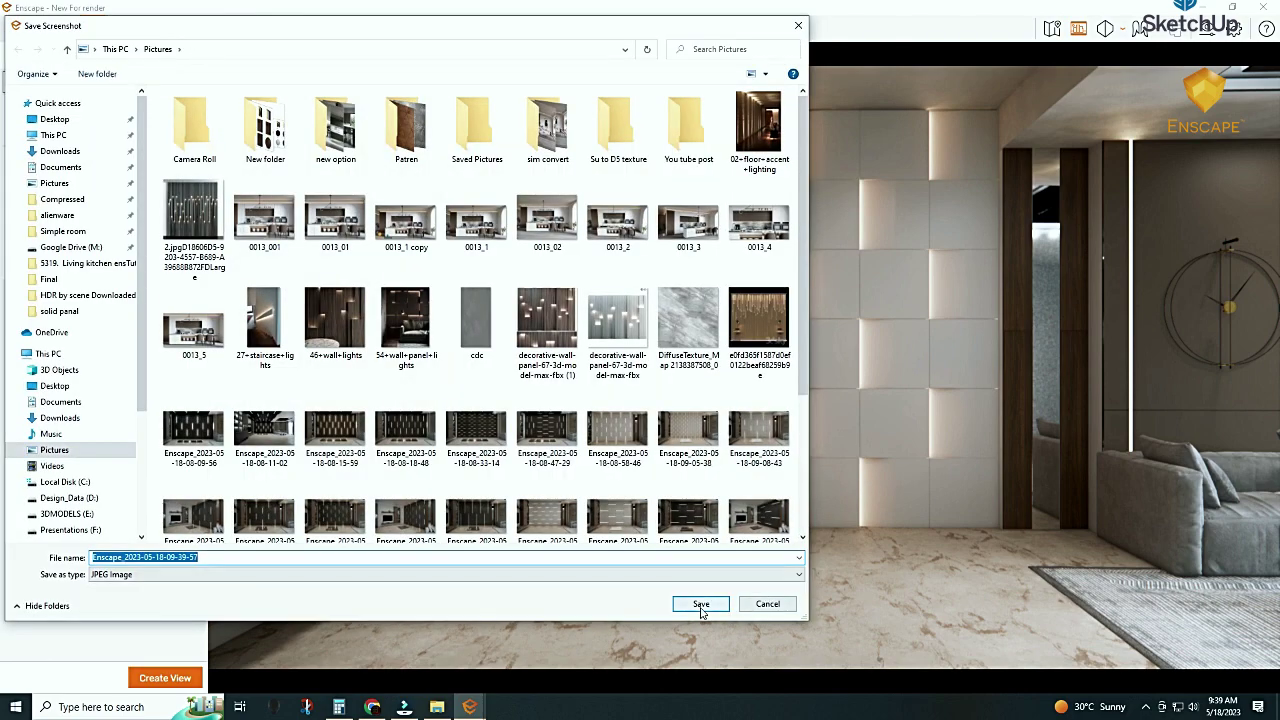
Save the render screenshot as a JPEG, try cancelling the export, and open the Final panels folder
click(701, 606)
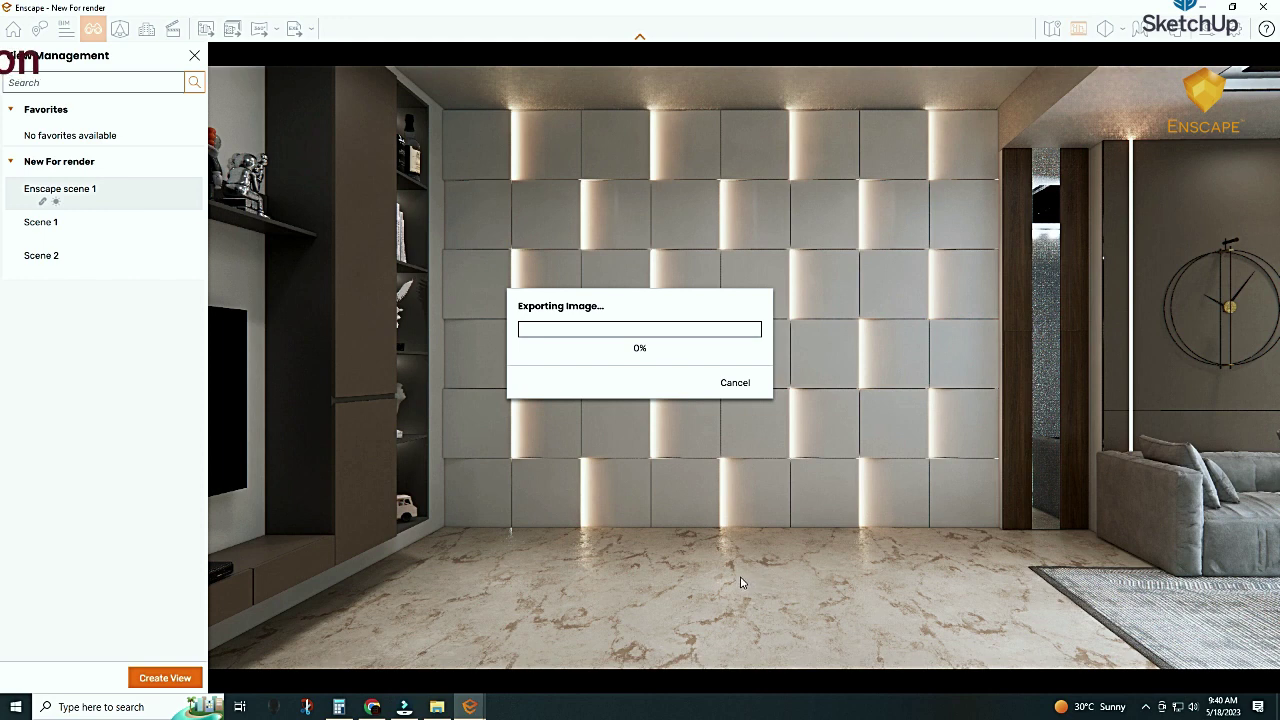
click(735, 384)
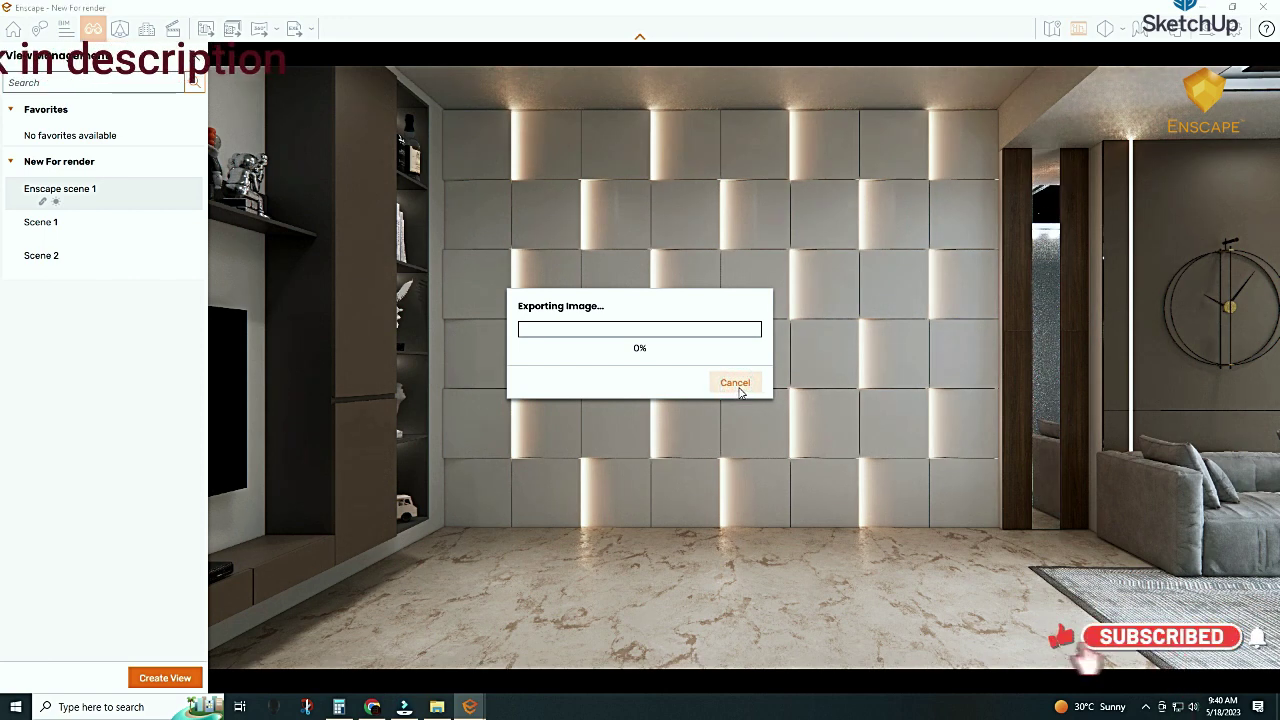
click(738, 385)
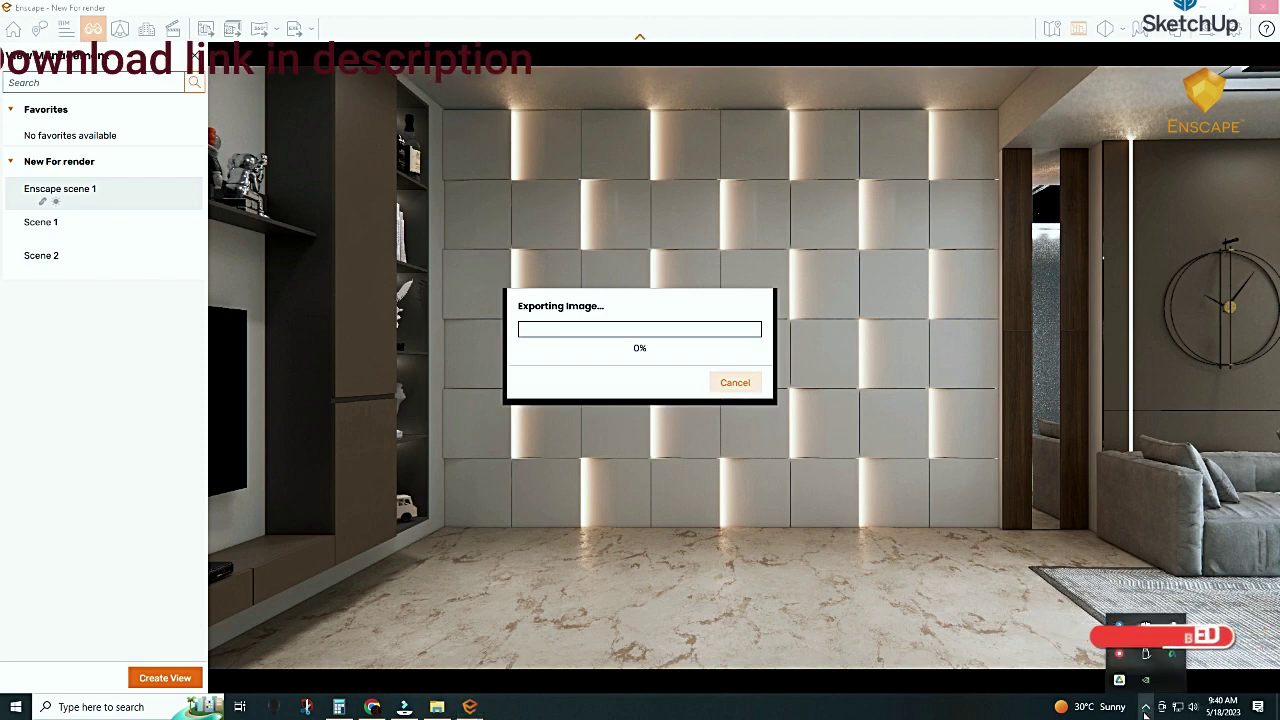
click(437, 707)
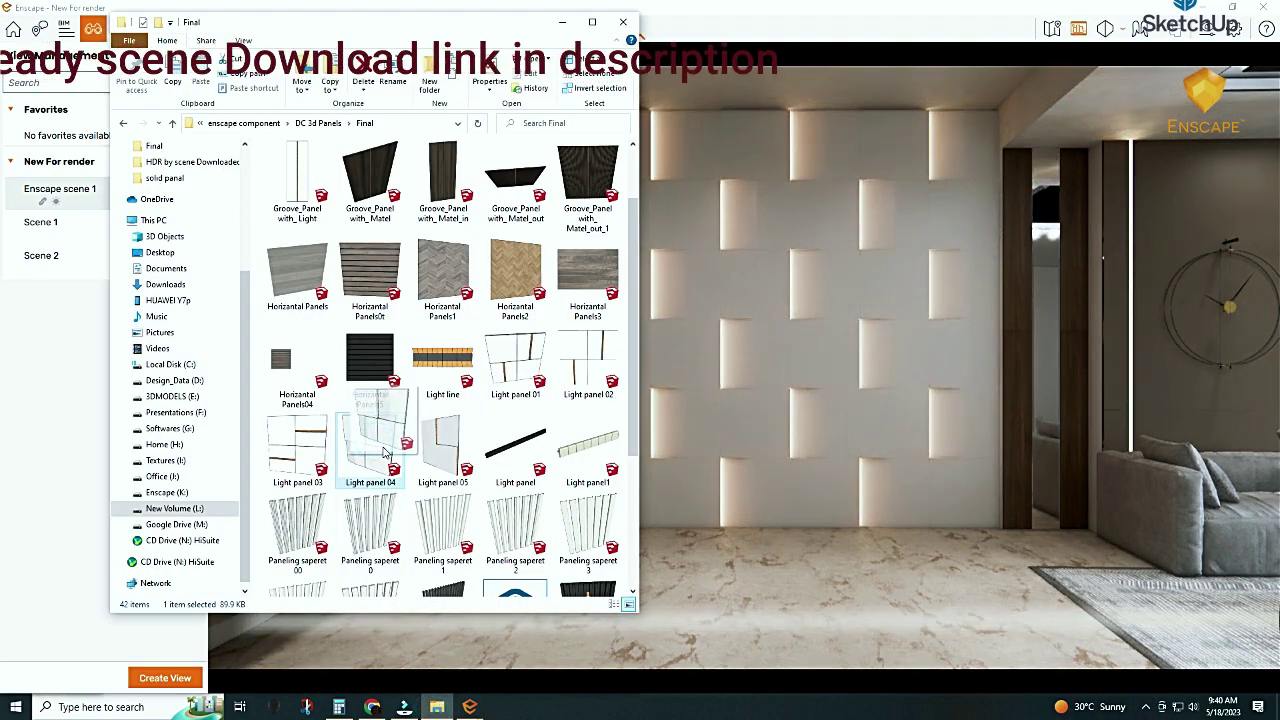
Drag Light panel 04 into the model and zoom out to see the whole tiled wall
mouse_move(466, 673)
mouse_down()
mouse_move(460, 658)
mouse_move(281, 655)
mouse_up()
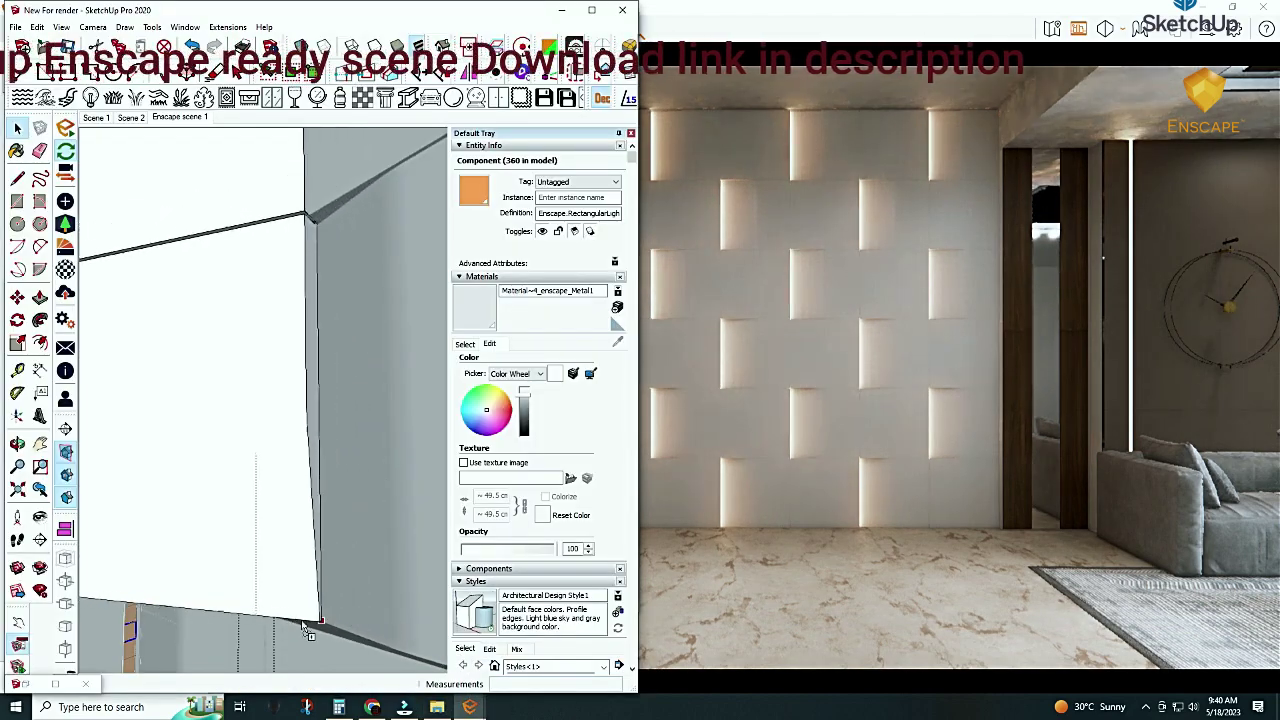
click(281, 655)
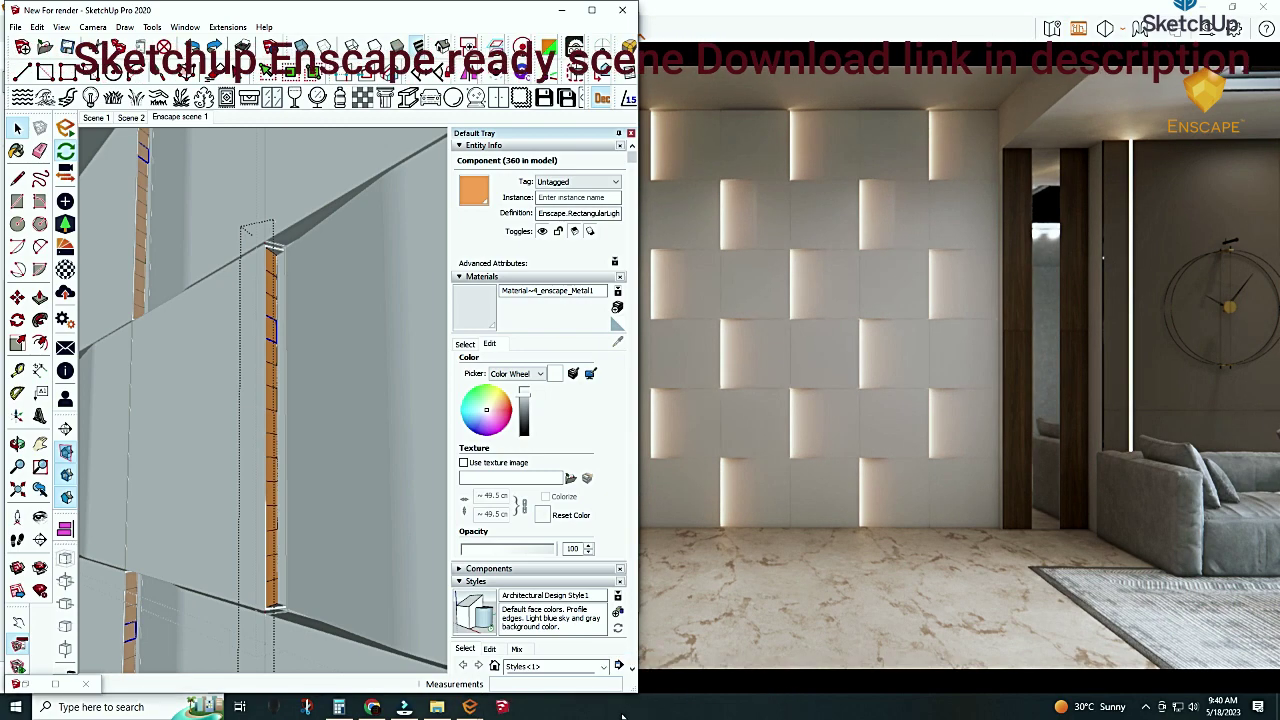
right_click(505, 707)
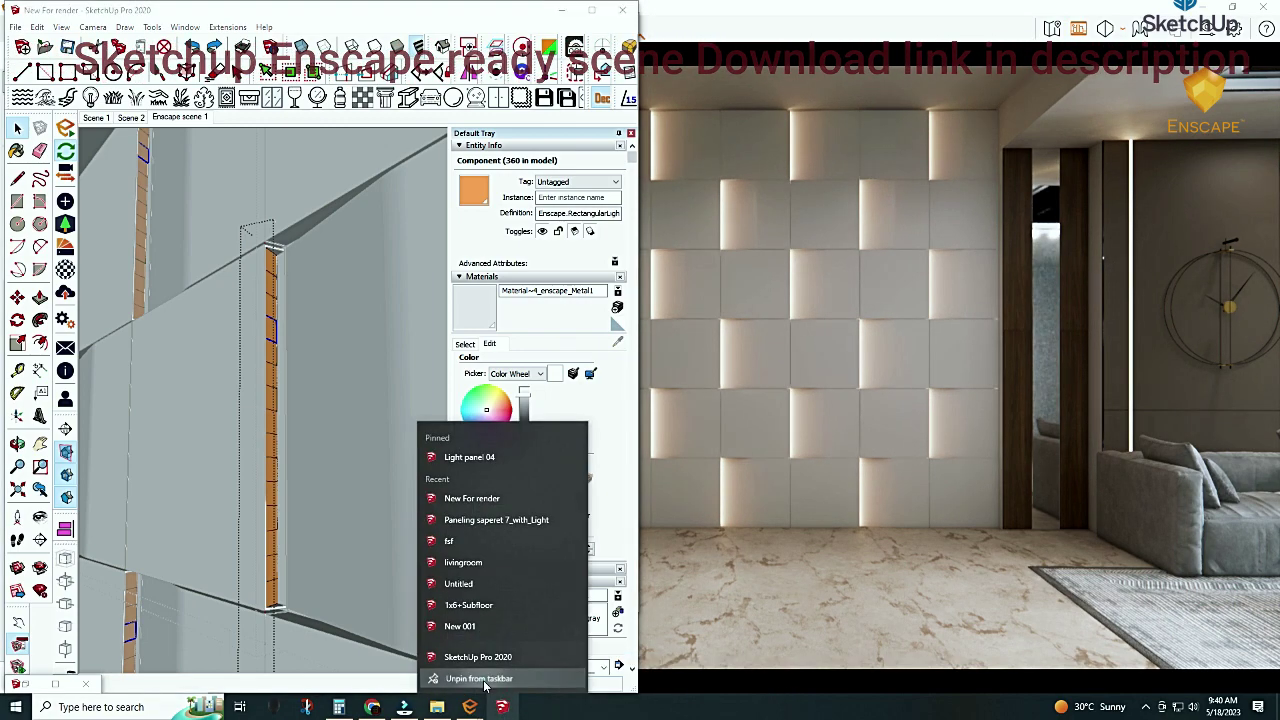
click(481, 678)
scroll(360, 380, down, 3)
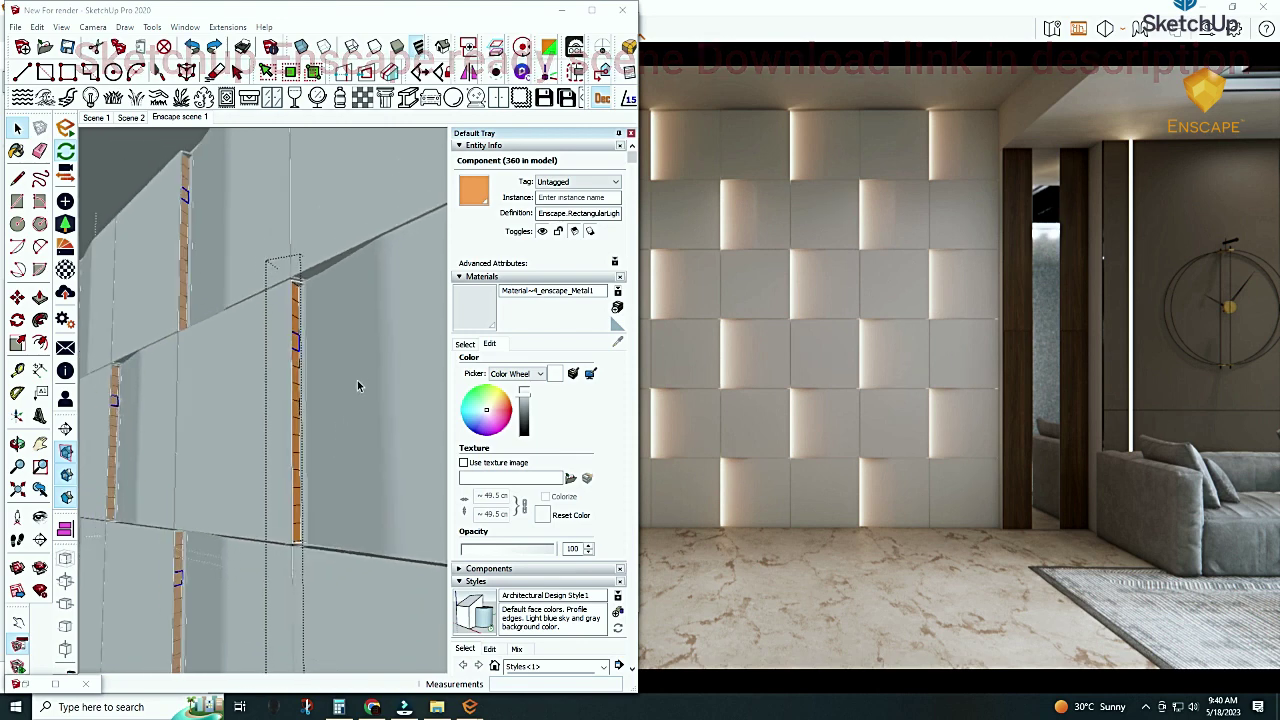
scroll(357, 380, down, 3)
middle_drag(343, 400, 303, 444)
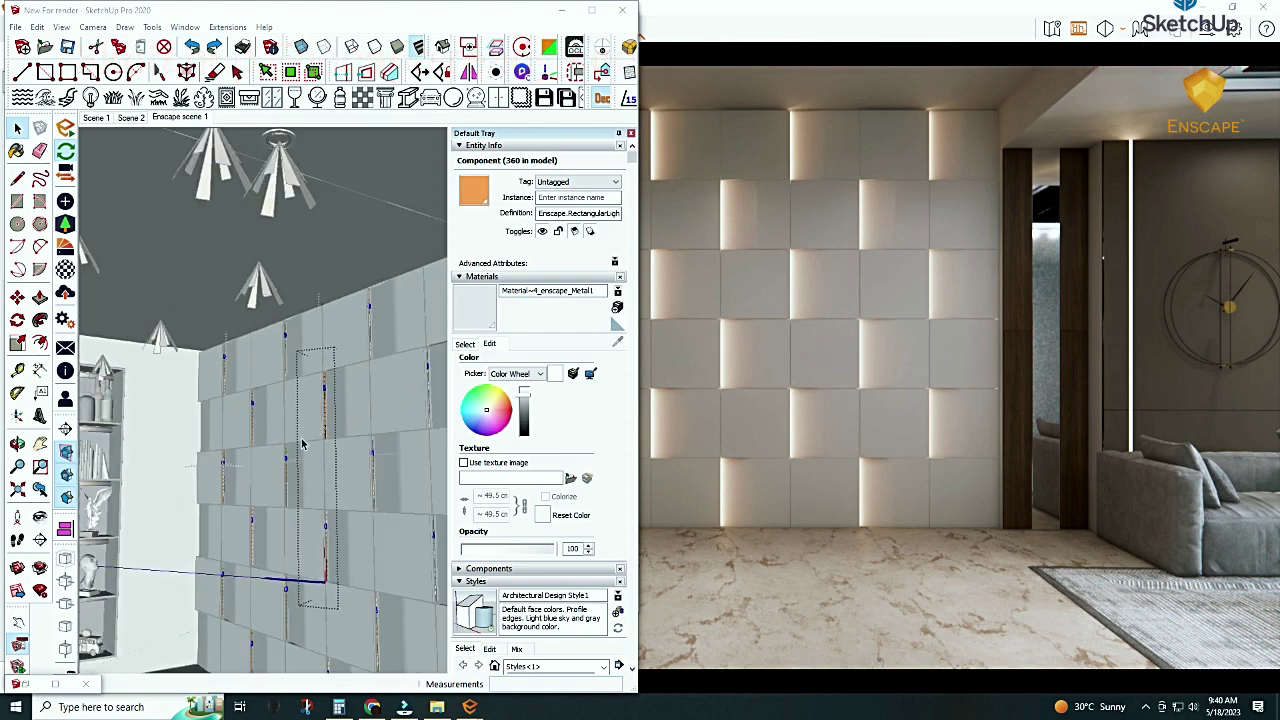
Close the wall component being edited, orbit the view, and reopen the Final panels folder
click(163, 560)
right_click(162, 556)
click(168, 561)
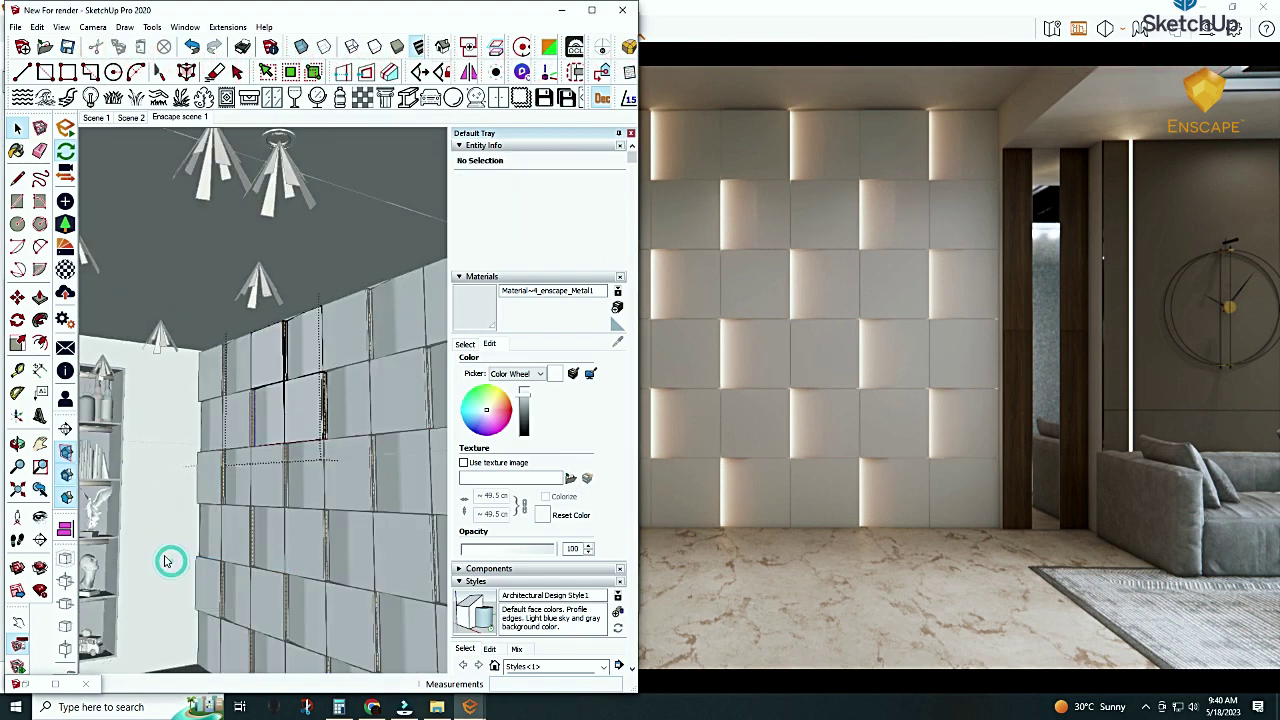
right_click(168, 561)
click(174, 568)
right_click(172, 562)
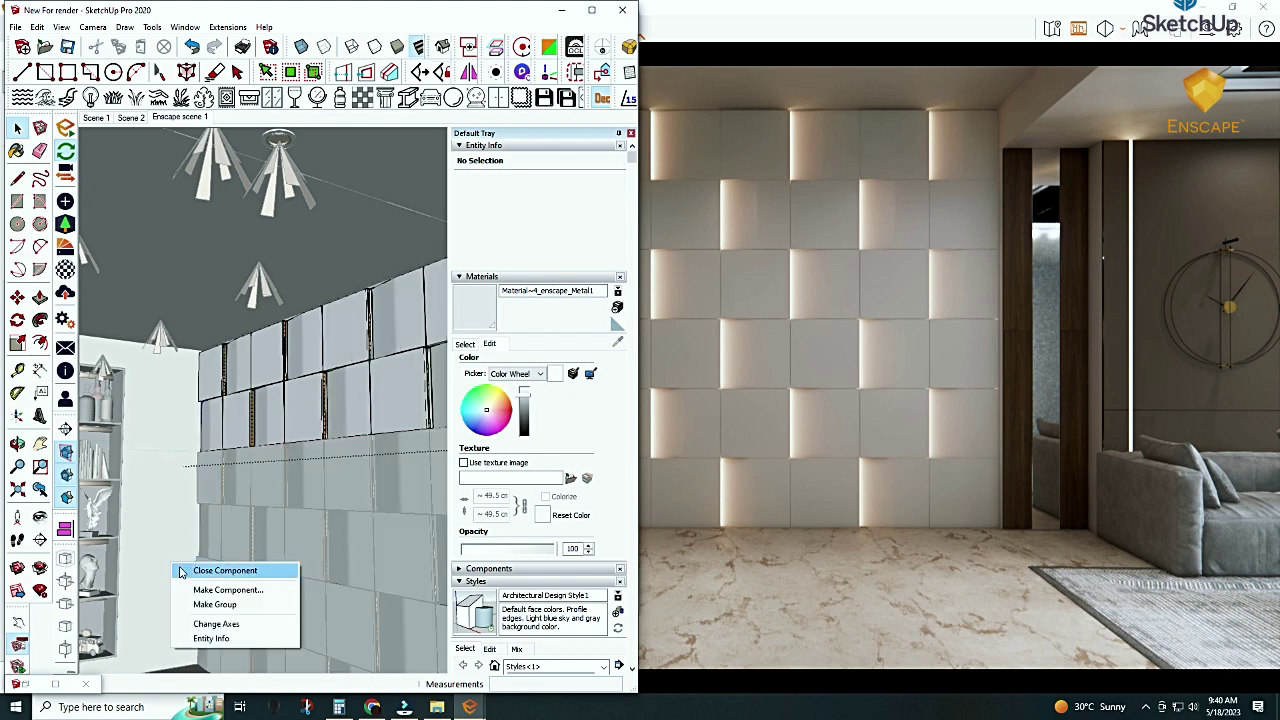
click(181, 571)
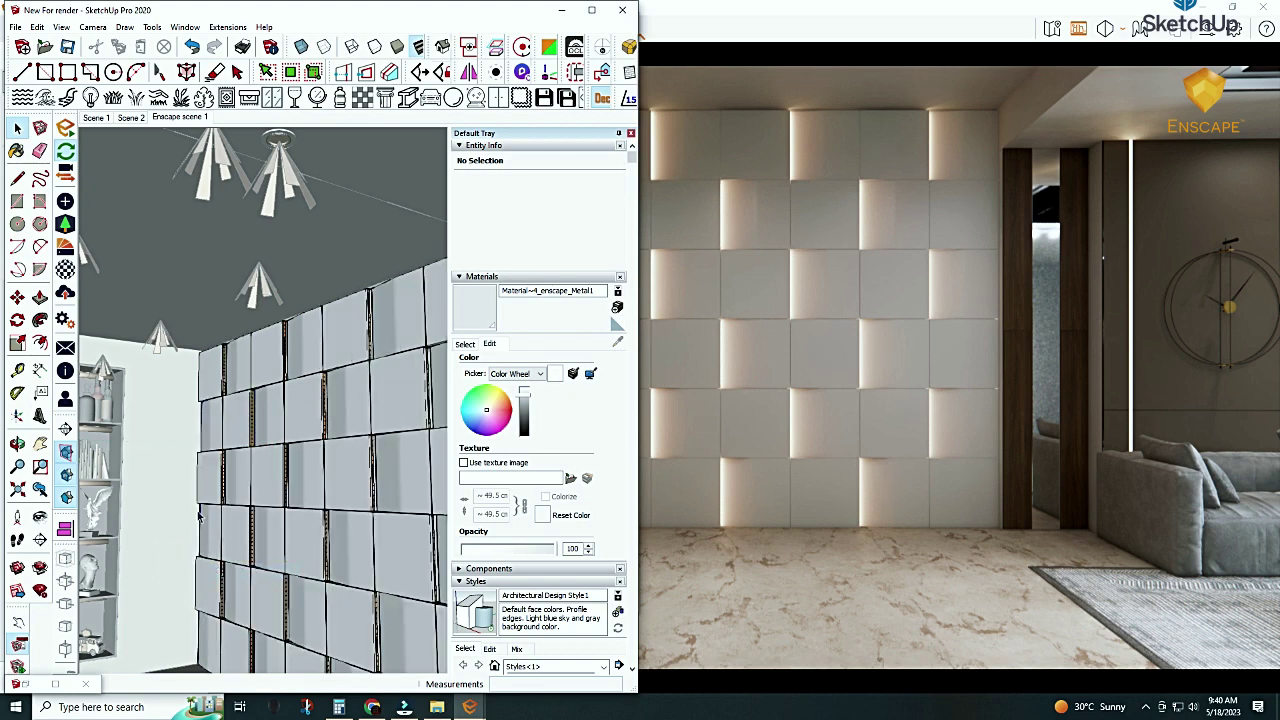
right_click(164, 503)
click(189, 511)
mouse_move(186, 506)
middle_down()
mouse_move(245, 585)
mouse_move(390, 517)
mouse_move(400, 560)
middle_up()
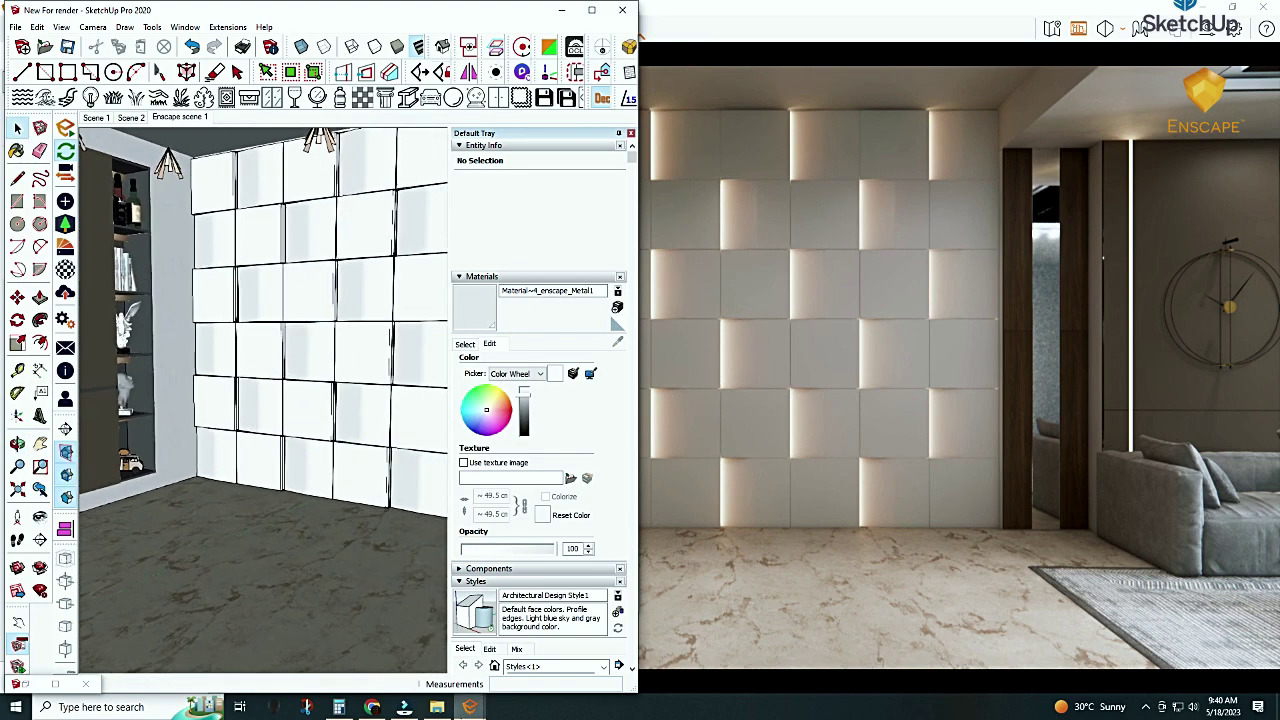
click(436, 708)
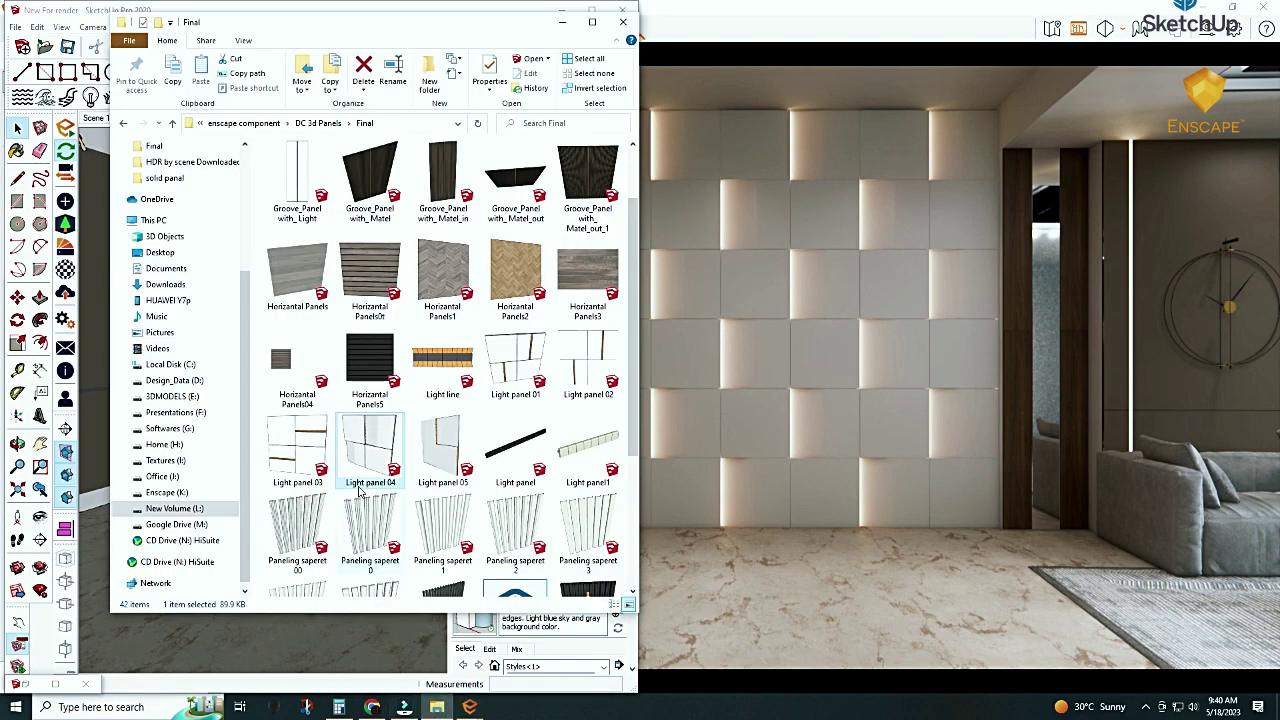
Drag Light panel 04 into SketchUp and rotate it to lie flat on the floor
mouse_move(370, 460)
mouse_down()
mouse_move(300, 650)
mouse_move(265, 660)
mouse_up()
scroll(255, 620, down, 3)
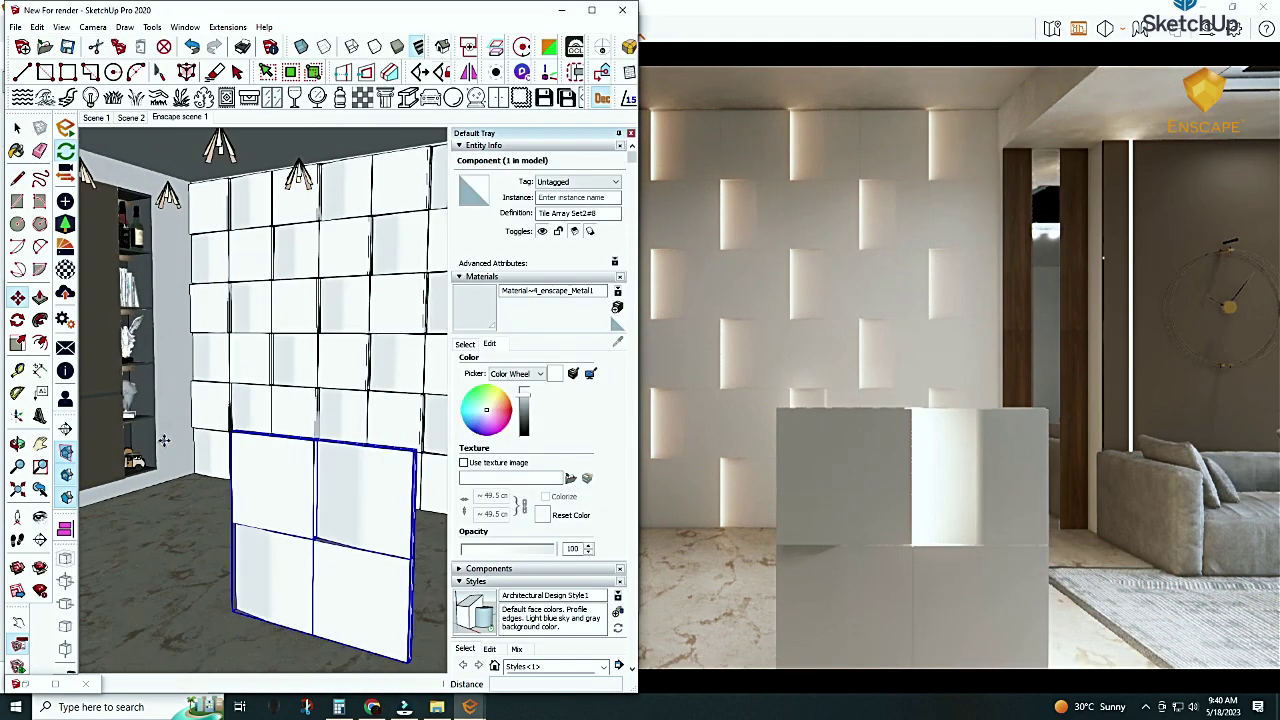
middle_drag(293, 500, 244, 483)
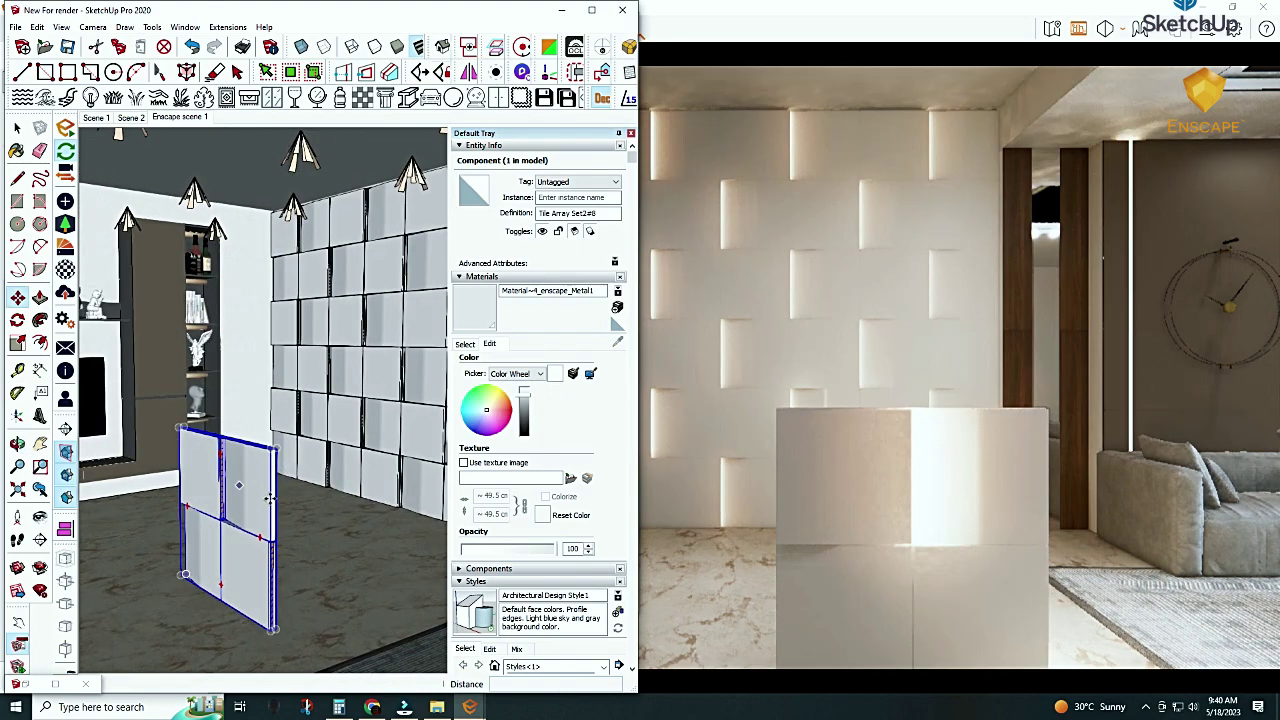
scroll(270, 487, up, 1)
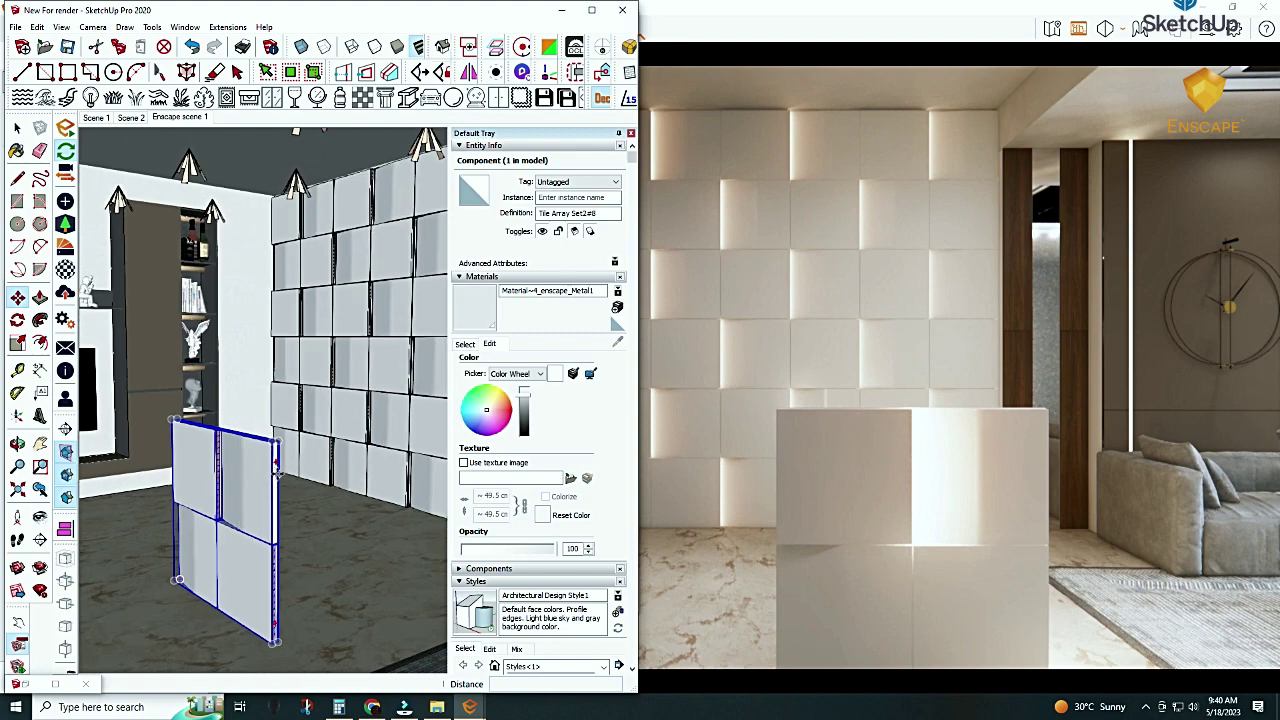
mouse_move(275, 462)
mouse_down()
mouse_move(322, 502)
mouse_move(327, 531)
mouse_up()
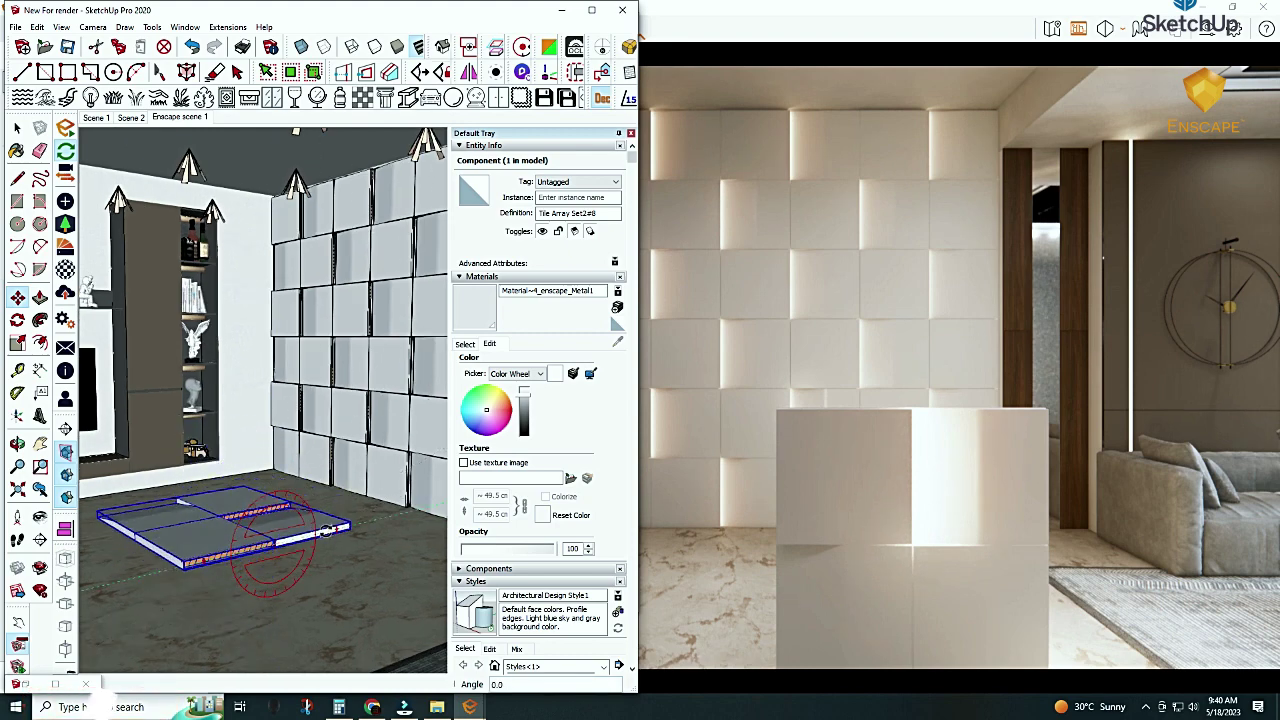
click(327, 531)
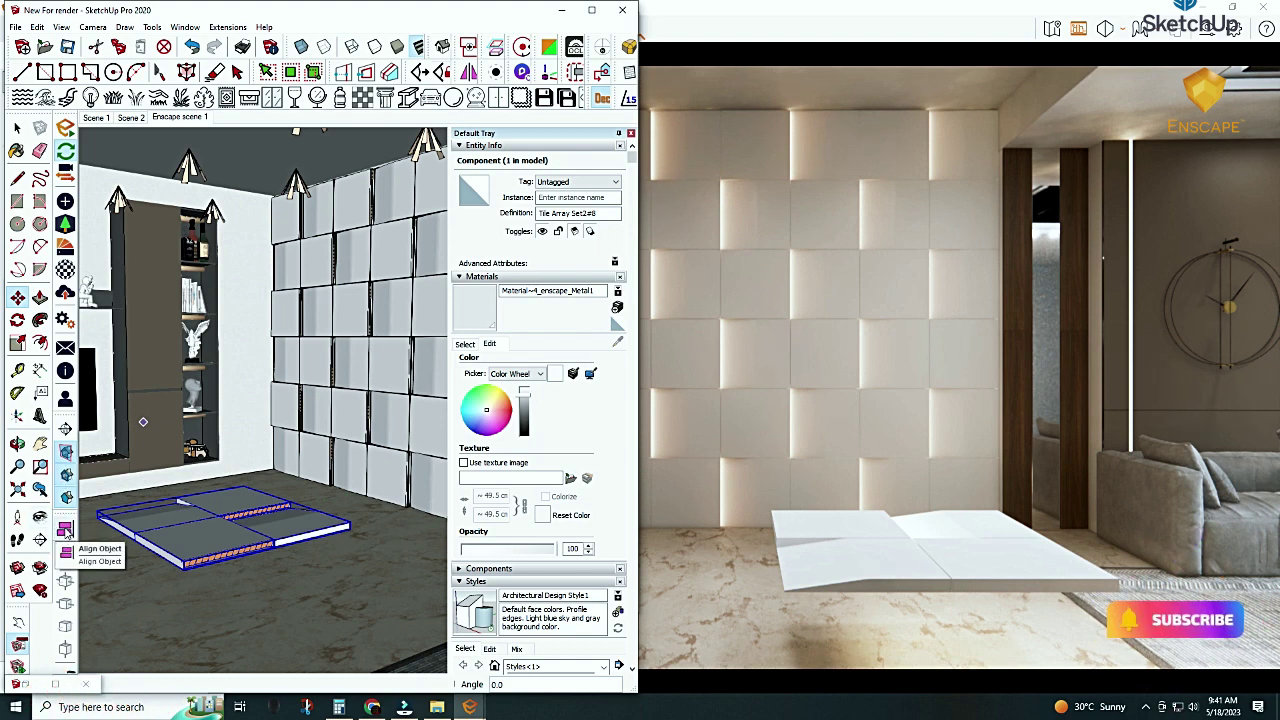
Set the new Light panel 04 down onto the floor
click(65, 530)
click(273, 595)
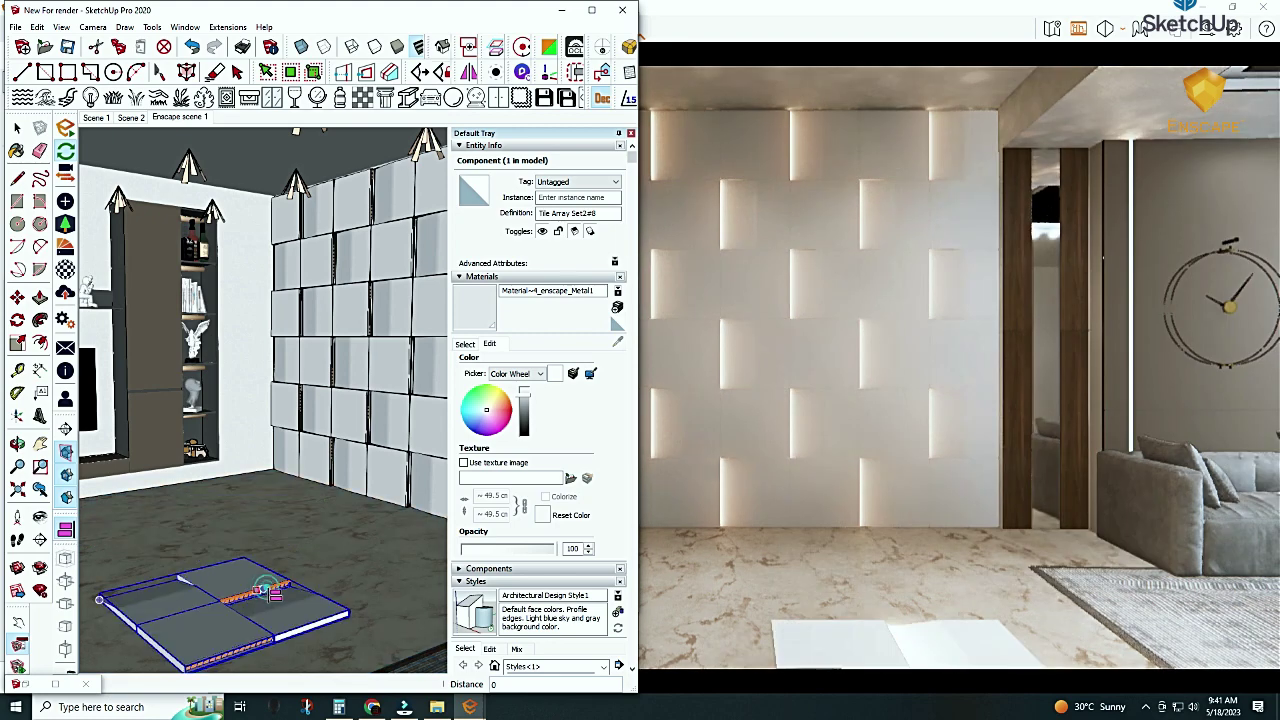
click(16, 129)
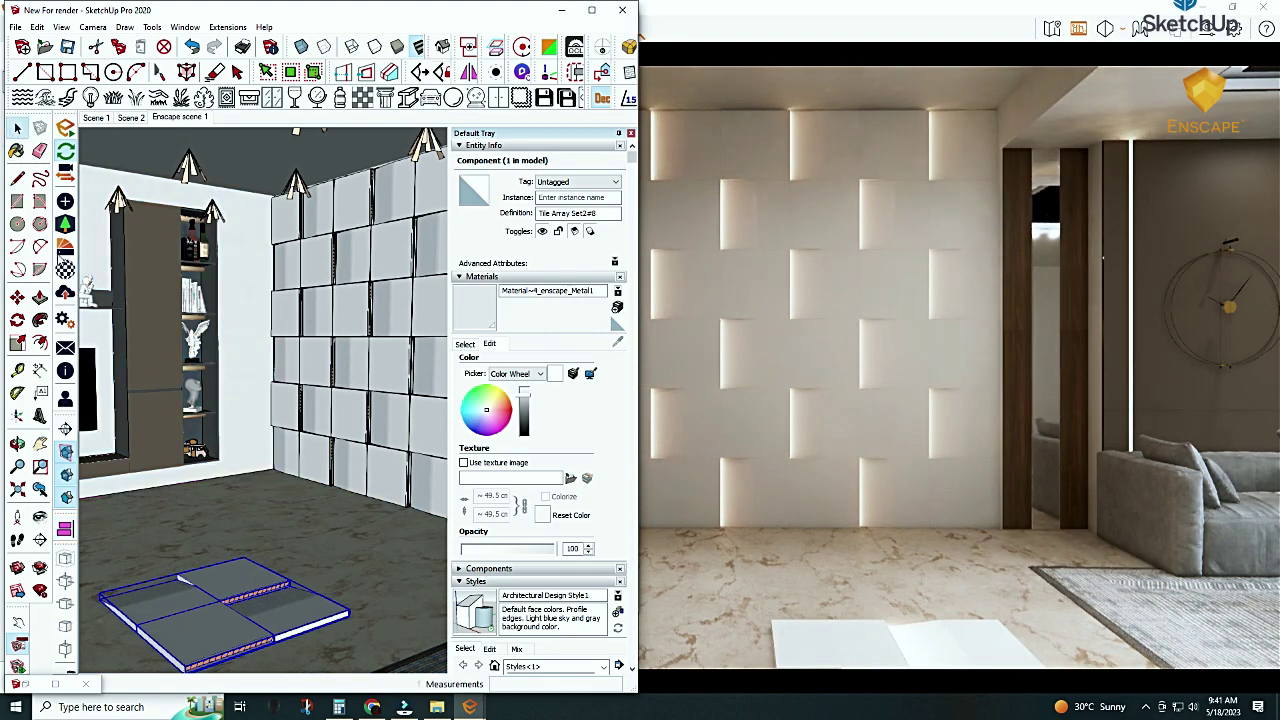
middle_drag(253, 500, 195, 533)
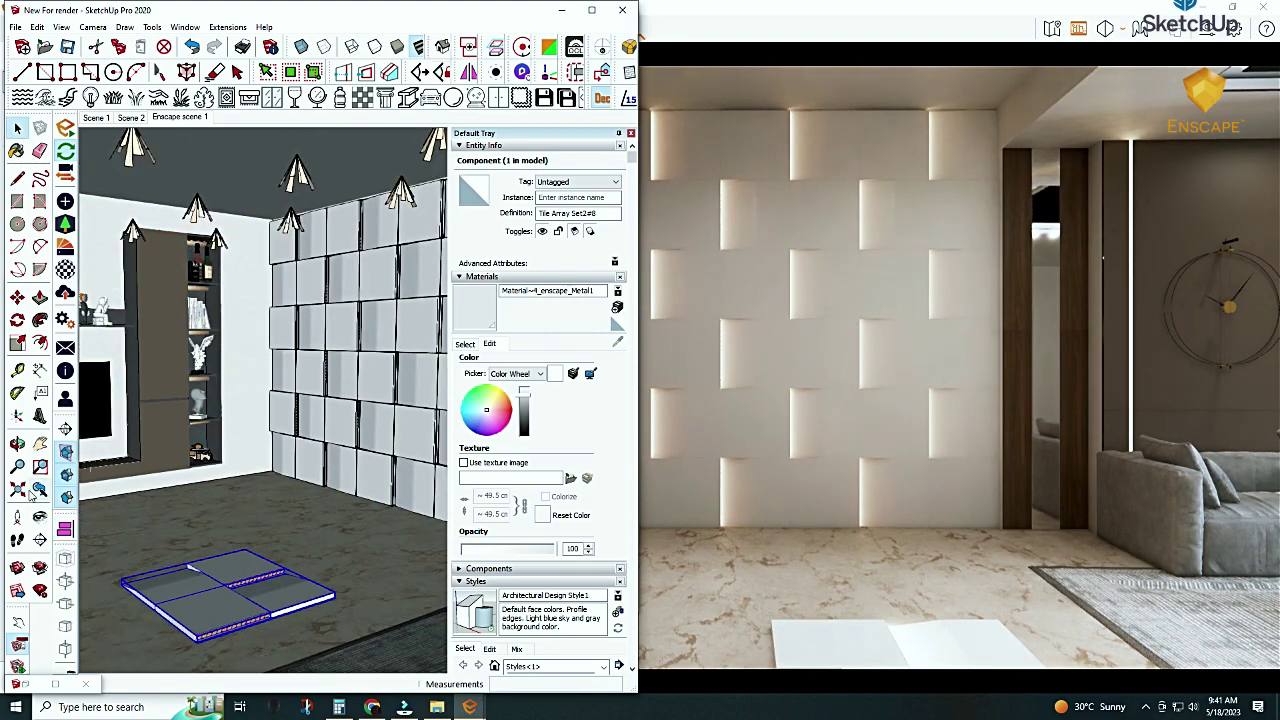
Move the sample floor slab 122 cm, then another 100 cm, and zoom in on it
click(17, 298)
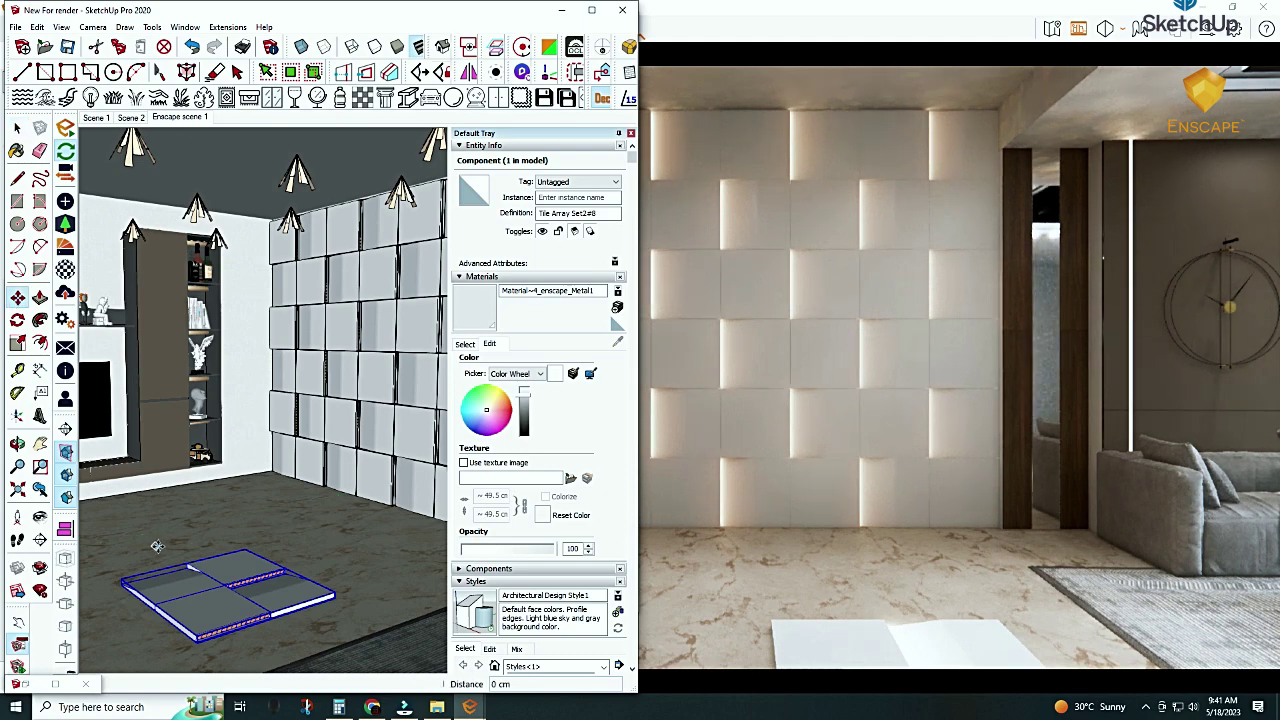
click(157, 546)
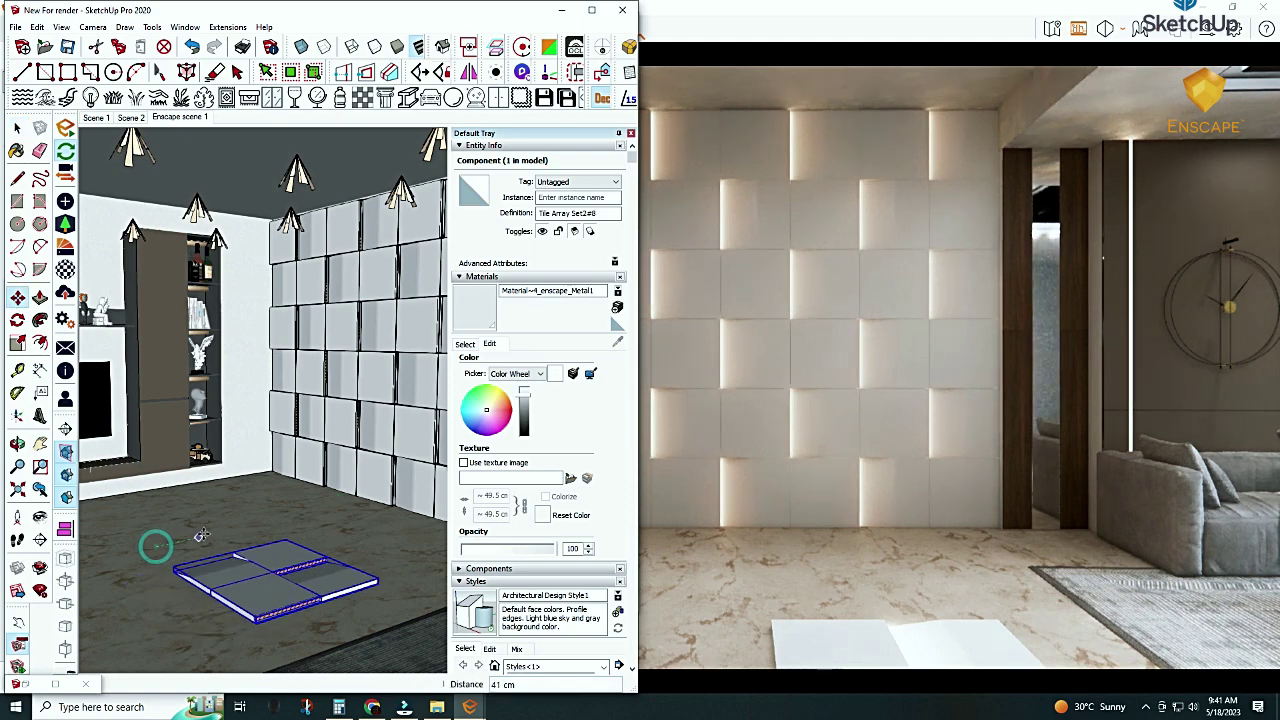
click(280, 522)
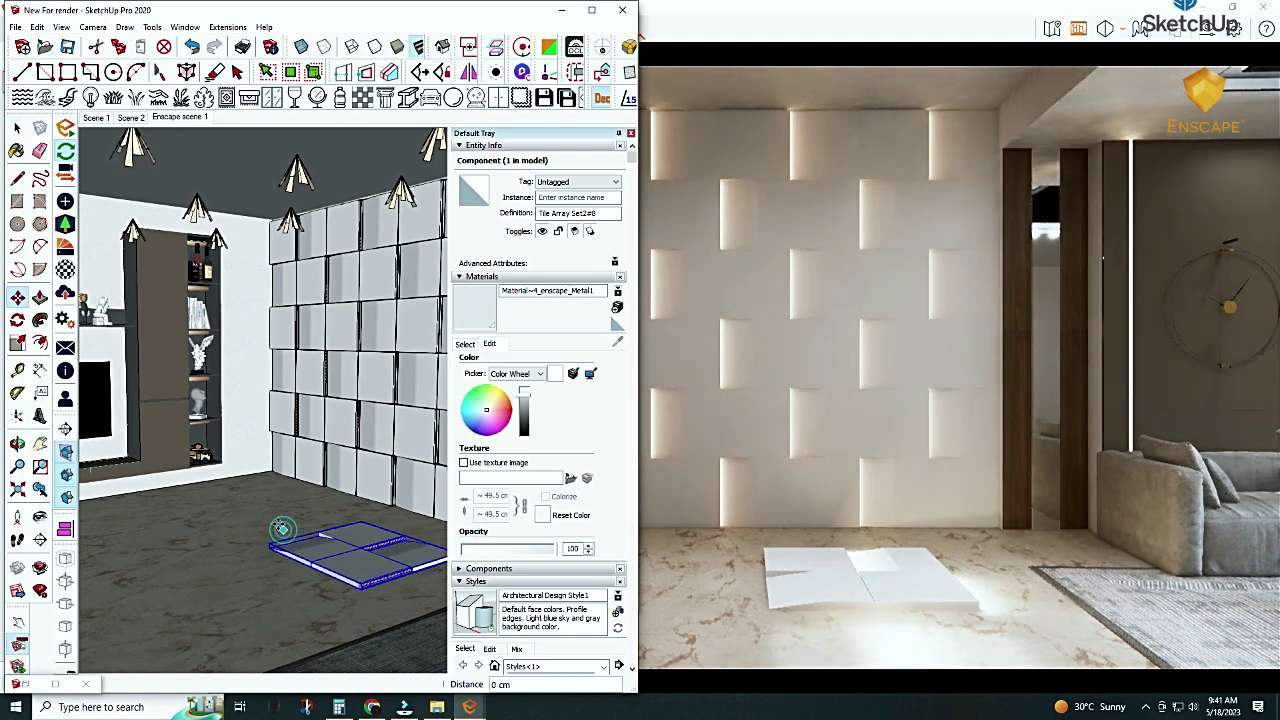
click(214, 498)
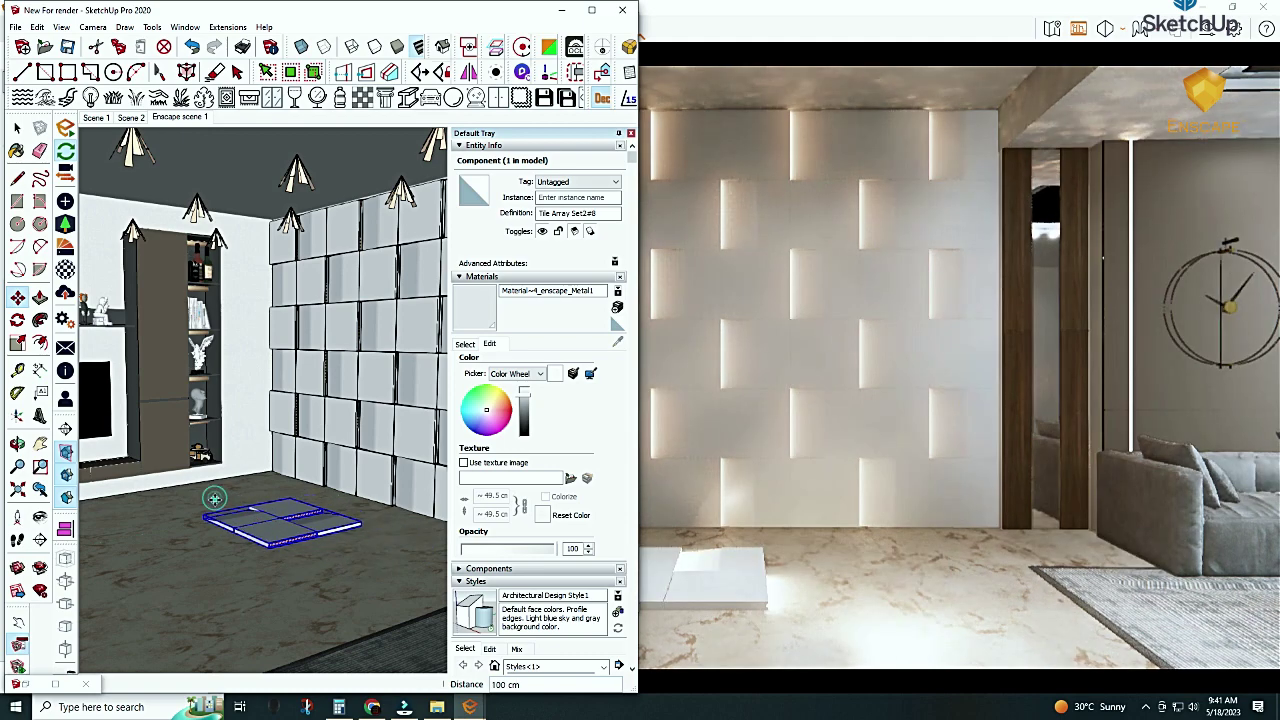
middle_drag(218, 525, 190, 533)
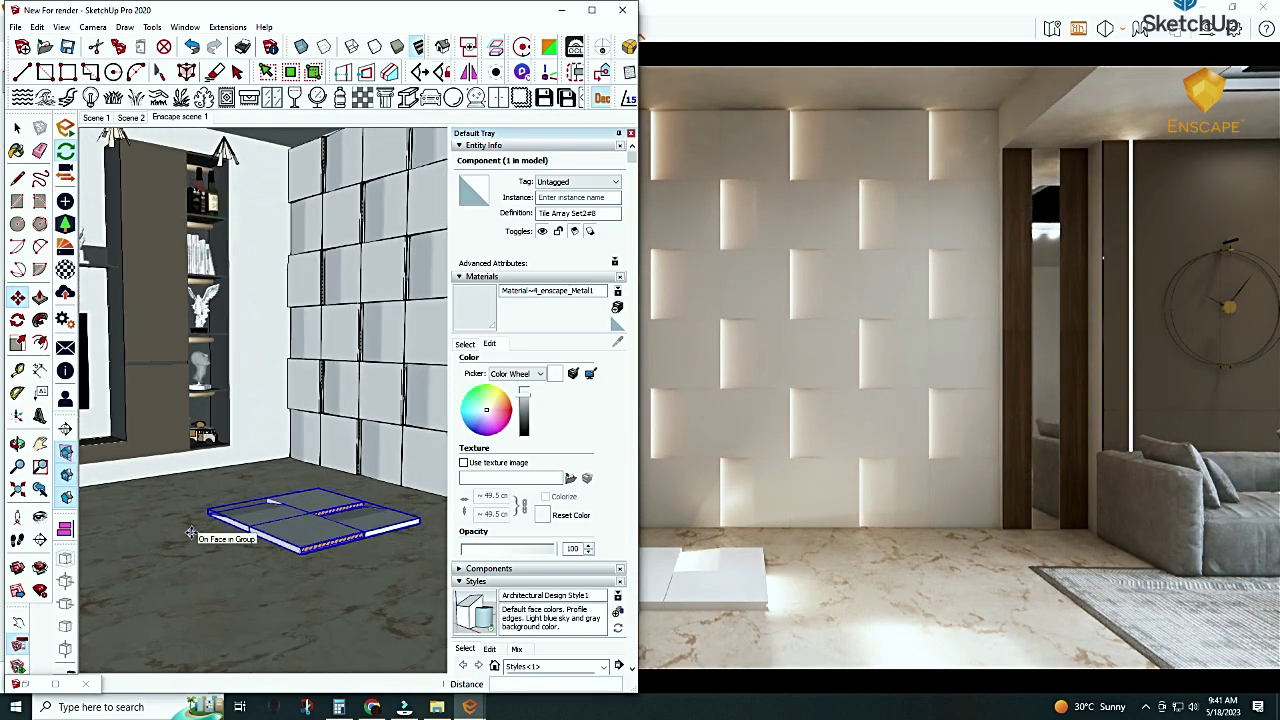
scroll(190, 533, up, 1)
scroll(230, 520, up, 2)
scroll(250, 520, up, 2)
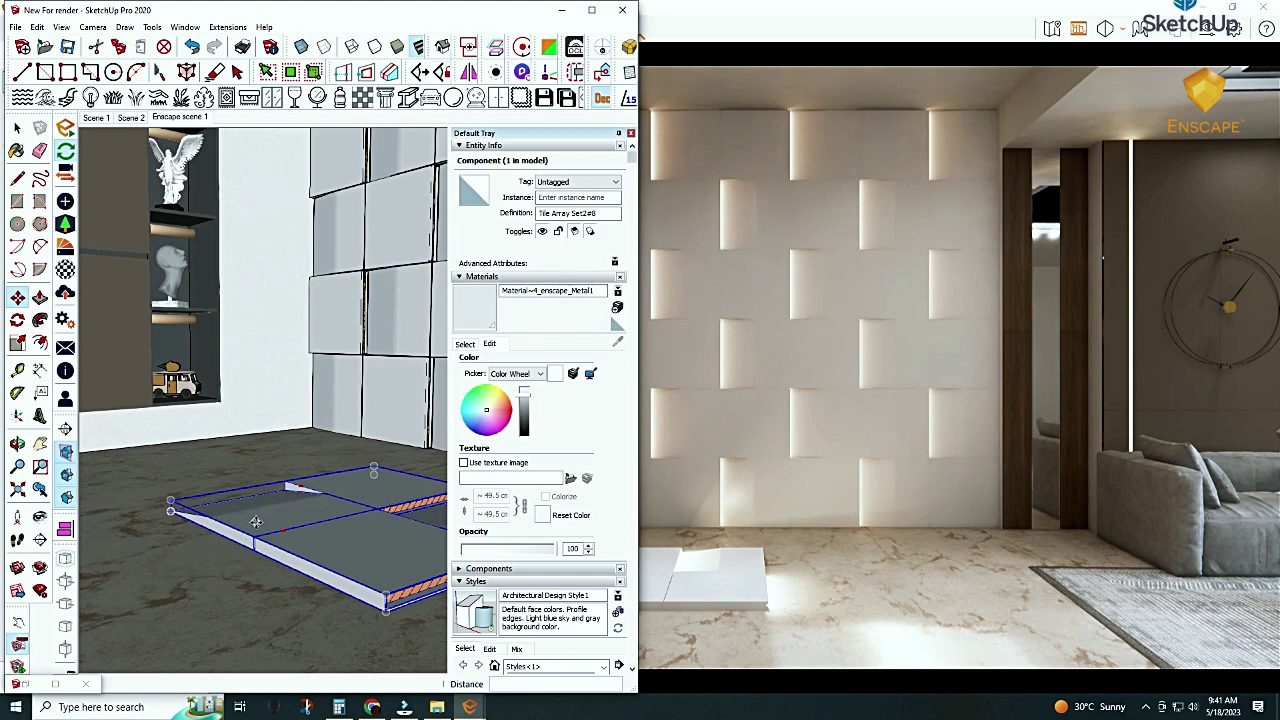
middle_drag(256, 521, 40, 368)
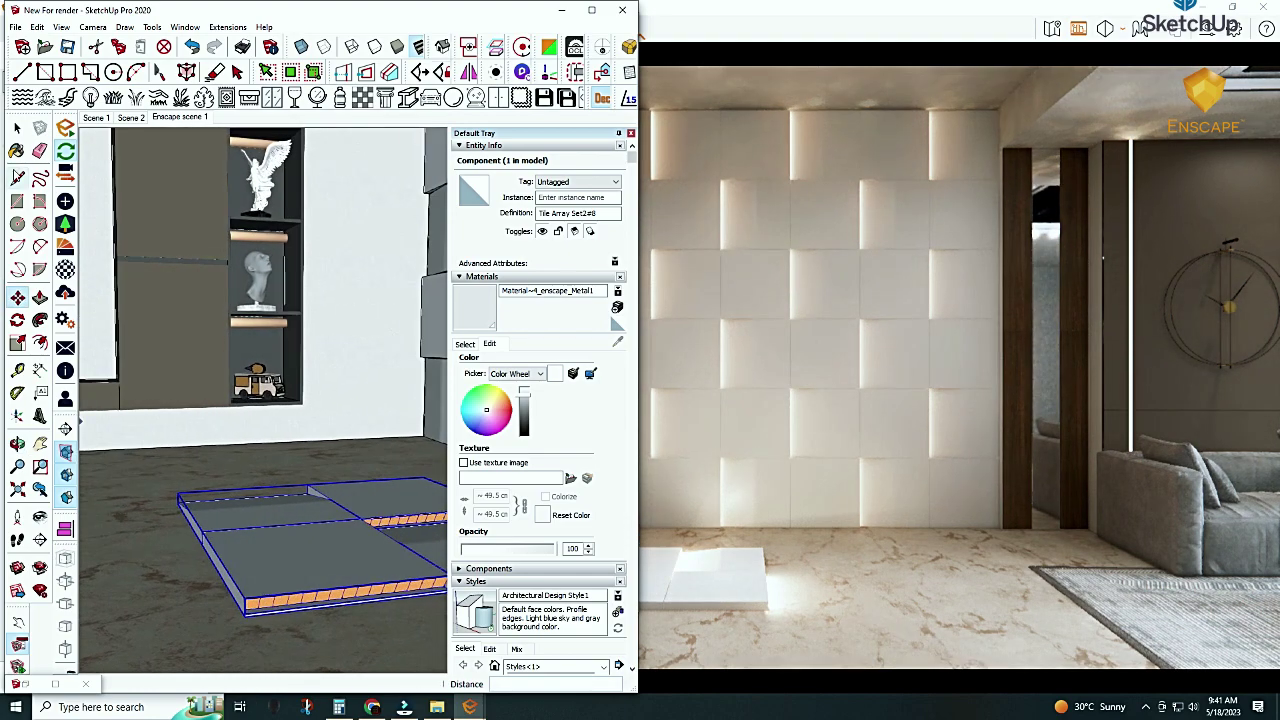
Open the slab's tile array and tile group to reach the orange rectangular light strip
click(17, 128)
double_click(278, 610)
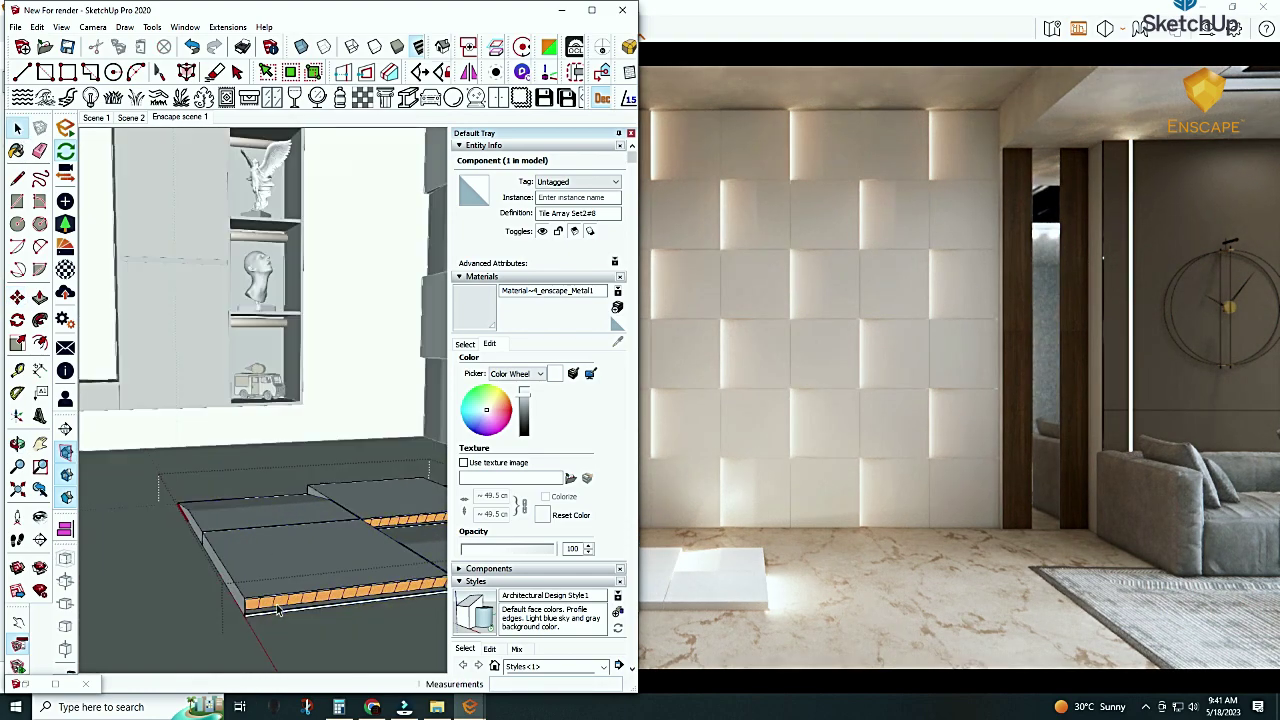
click(278, 607)
double_click(279, 607)
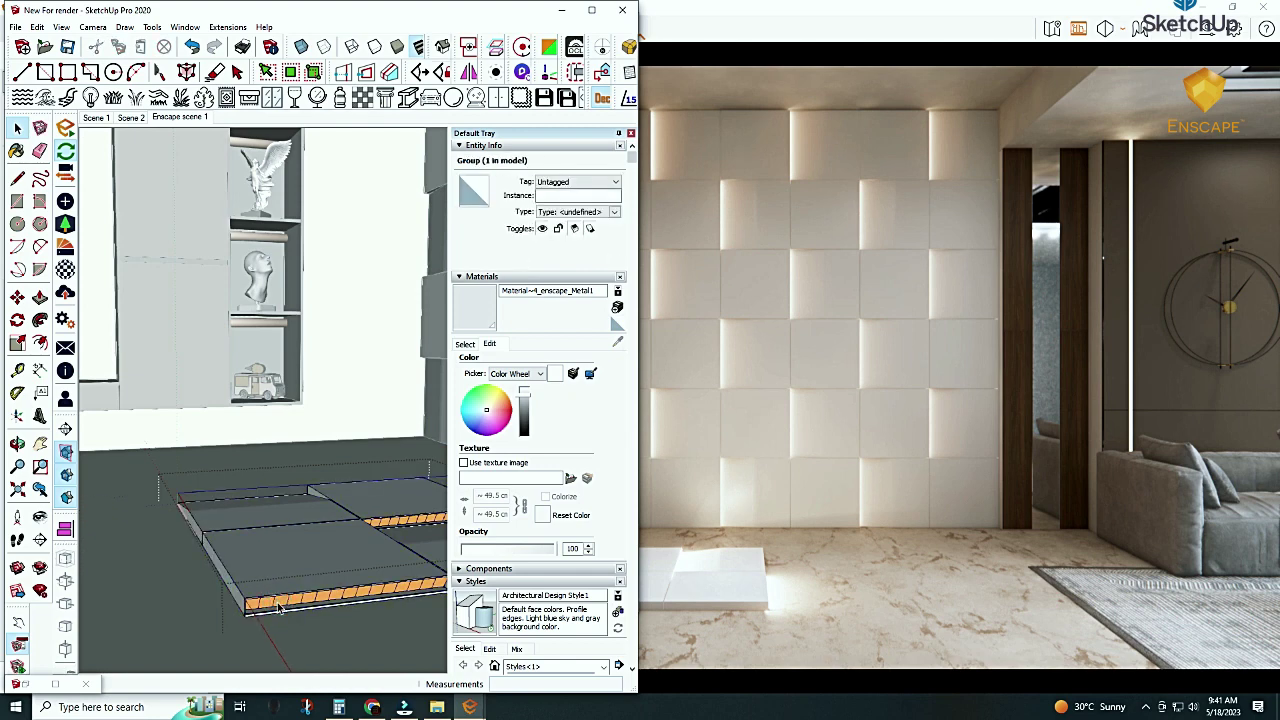
double_click(280, 607)
Select the orange strip and drag its Luminous Power slider from 643 lm to 13 lm
click(278, 606)
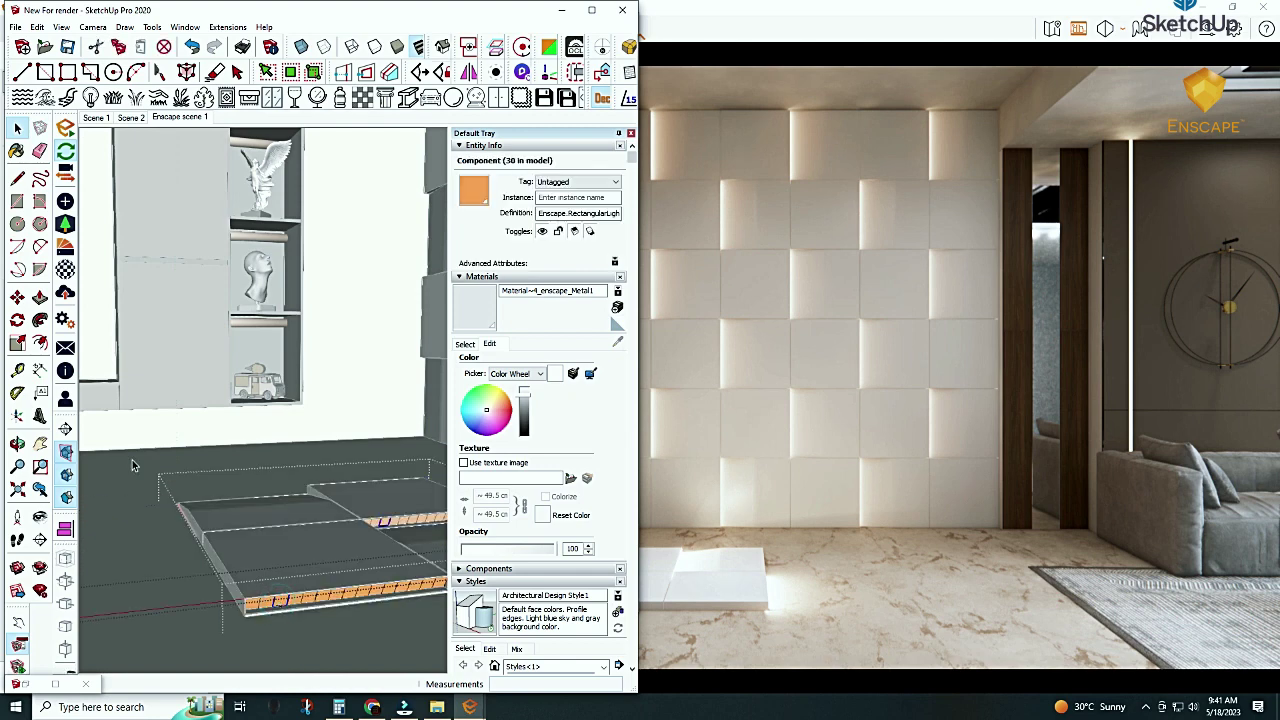
click(65, 203)
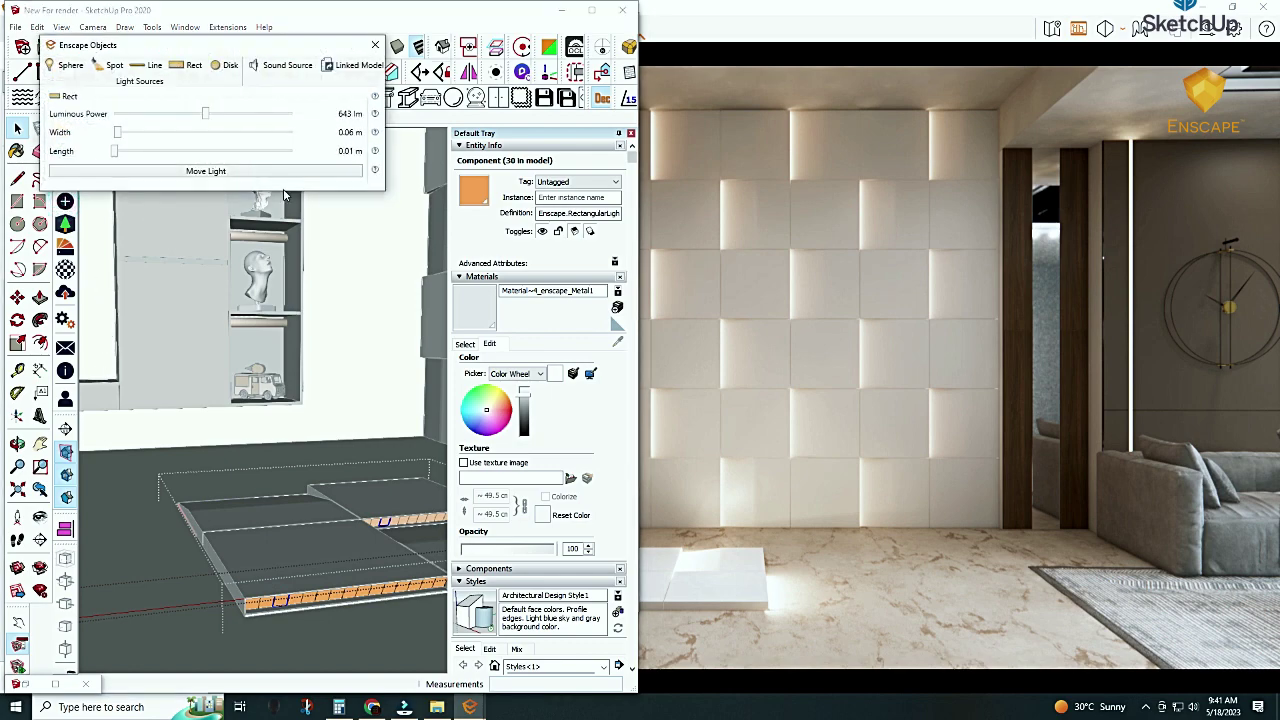
drag(205, 120, 152, 128)
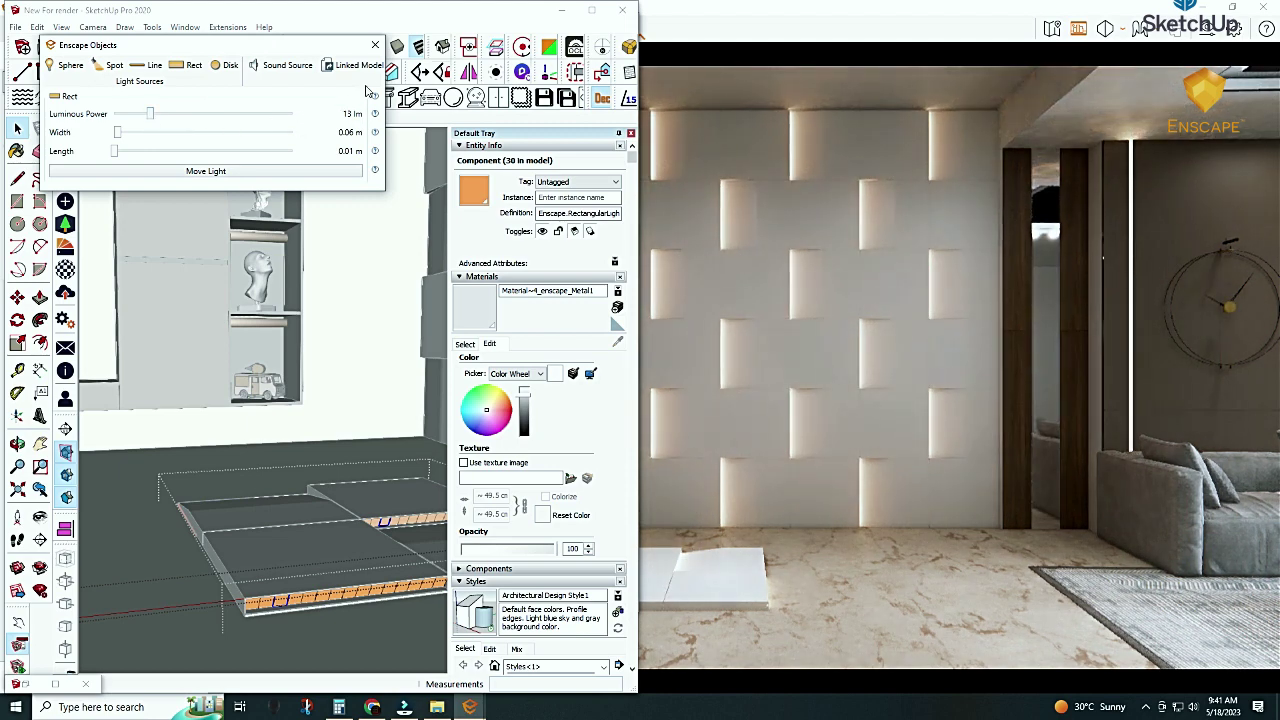
click(375, 45)
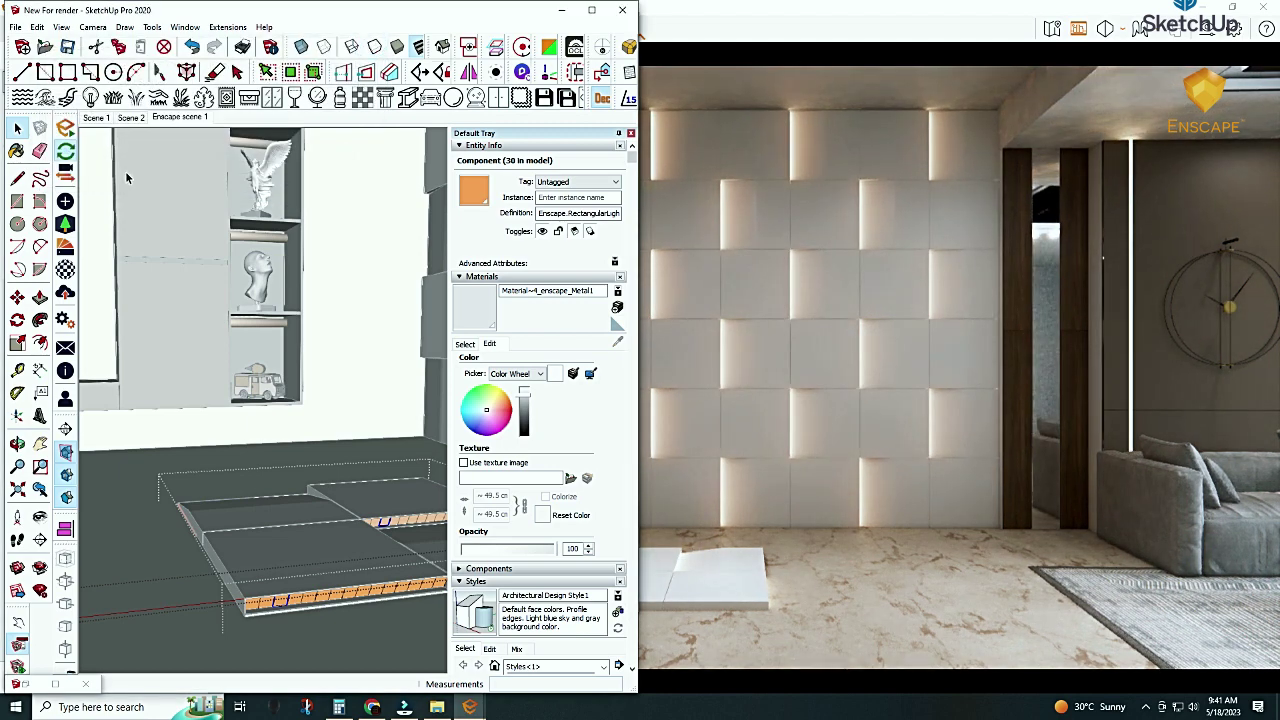
Close the tile group and restore the Enscape window to a smaller size
right_click(172, 249)
click(243, 263)
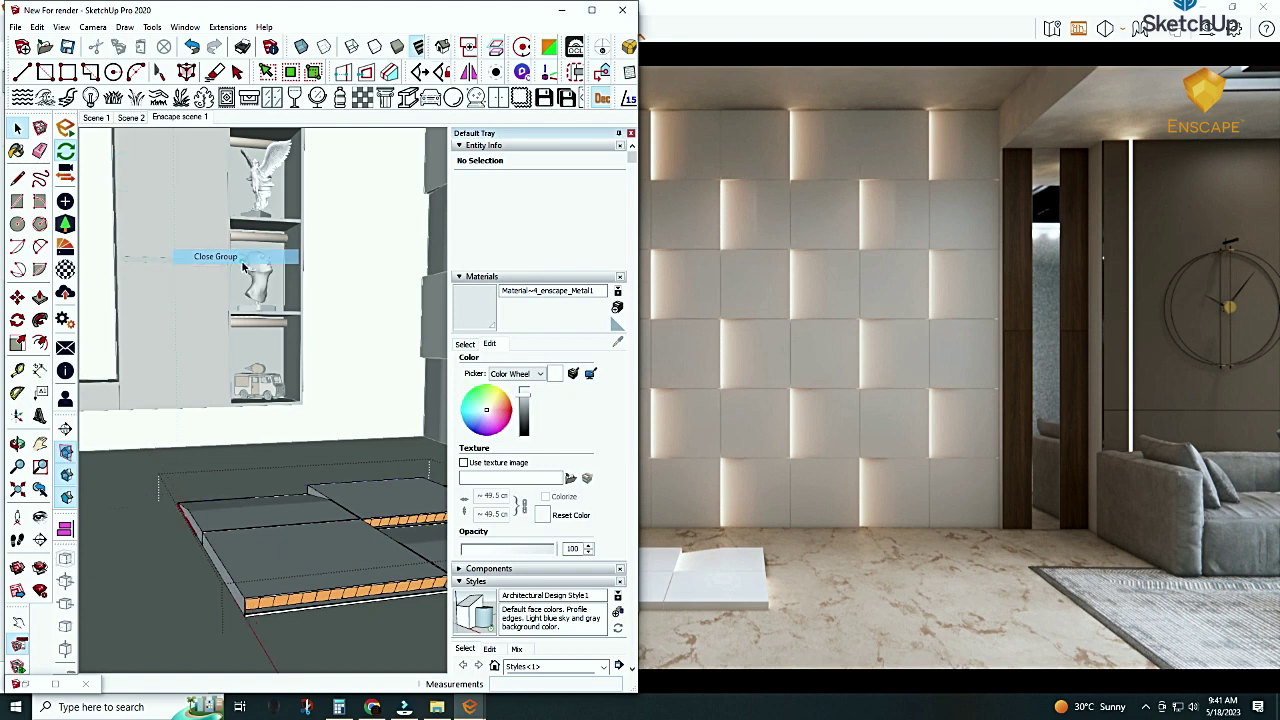
click(824, 12)
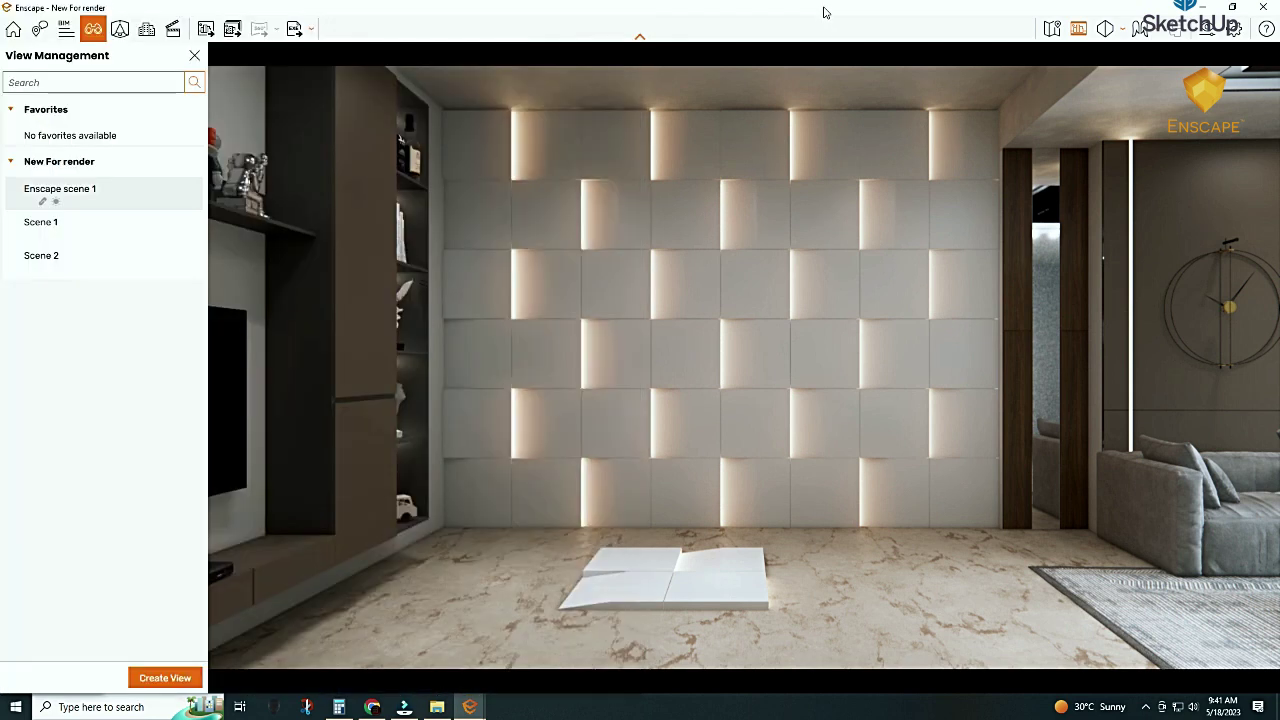
click(1228, 7)
Close the slab component and show the Enscape render full screen
right_click(336, 352)
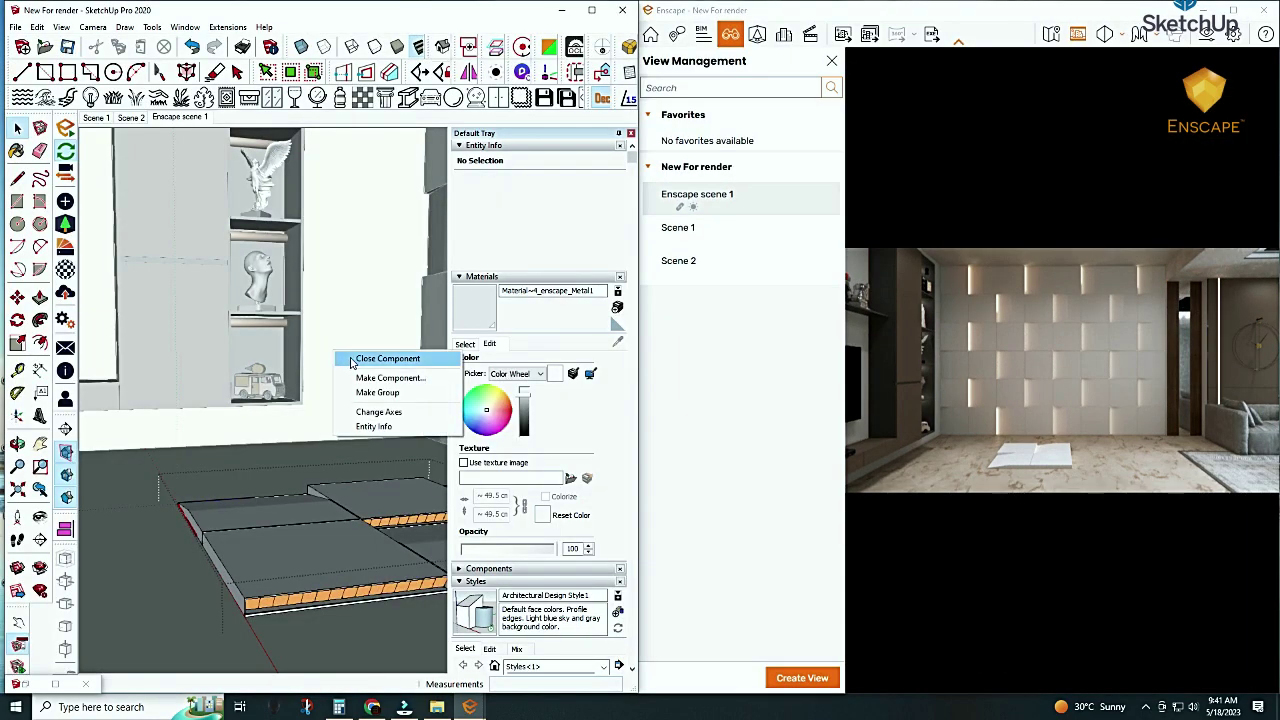
right_click(349, 358)
right_click(340, 358)
right_click(357, 363)
right_click(361, 366)
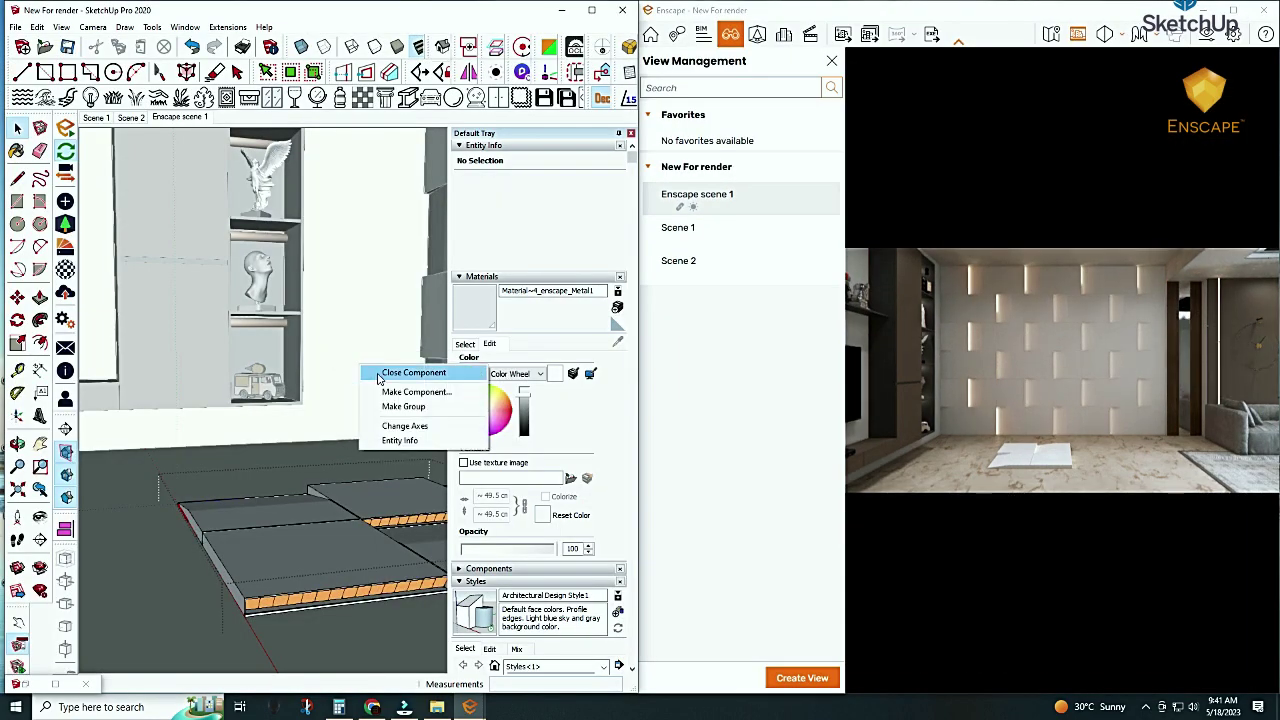
click(379, 373)
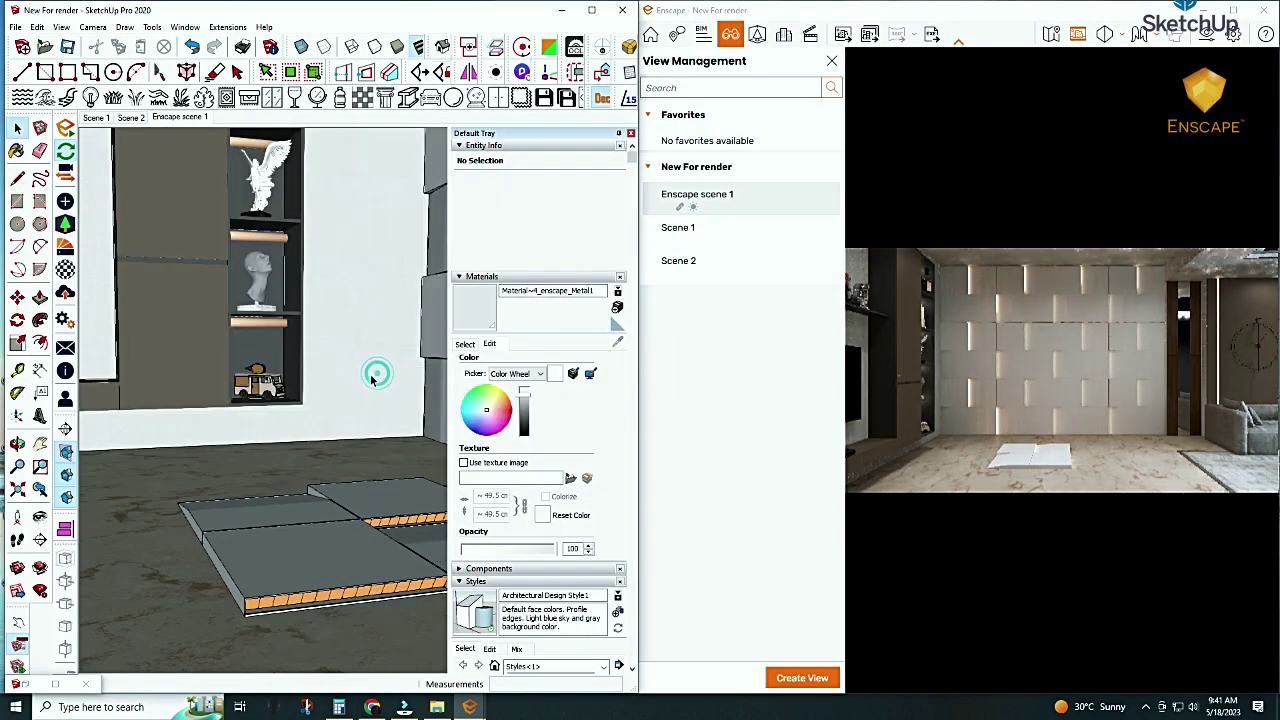
click(1235, 10)
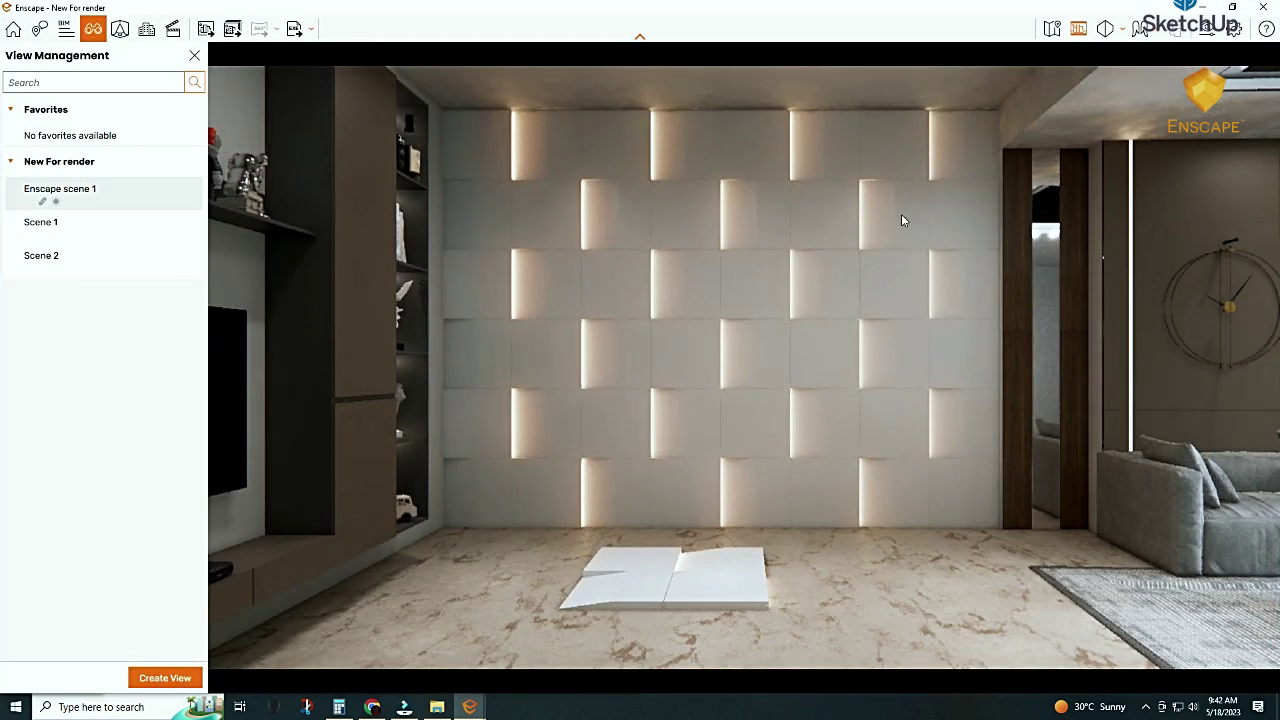
Save the lit tile wall render as a JPEG in Pictures, then restore the Enscape window
click(206, 28)
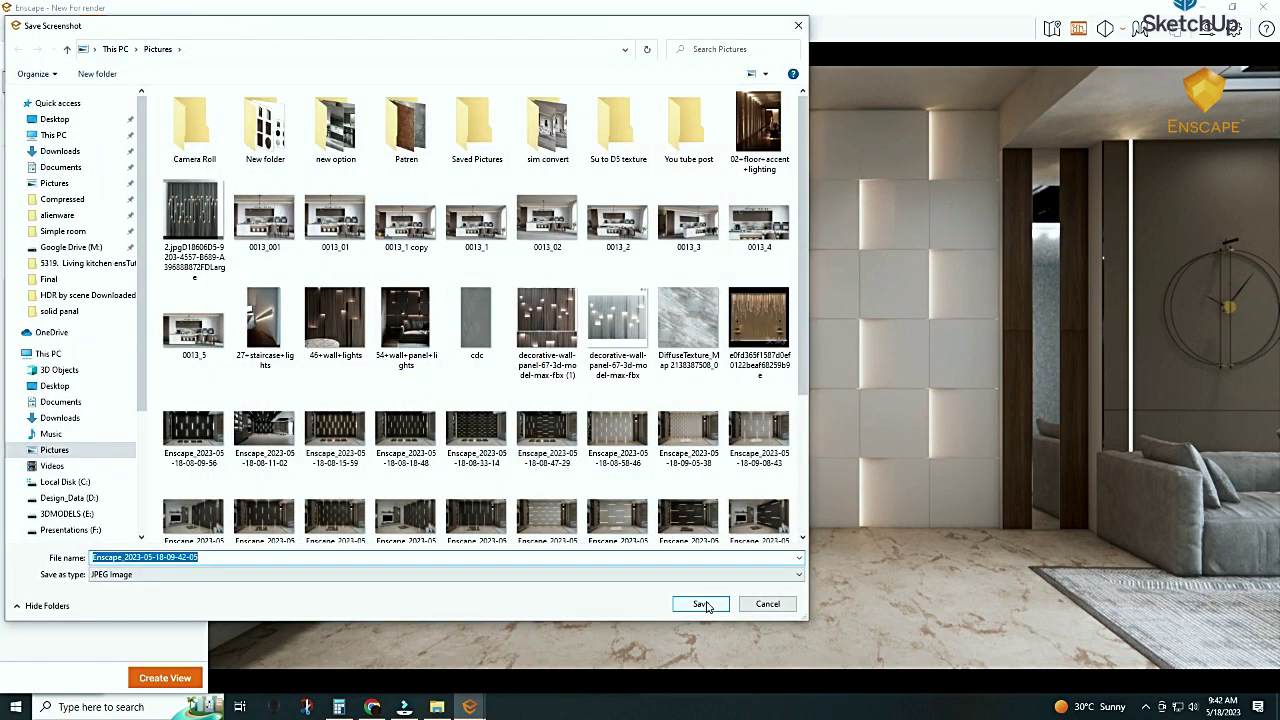
click(703, 604)
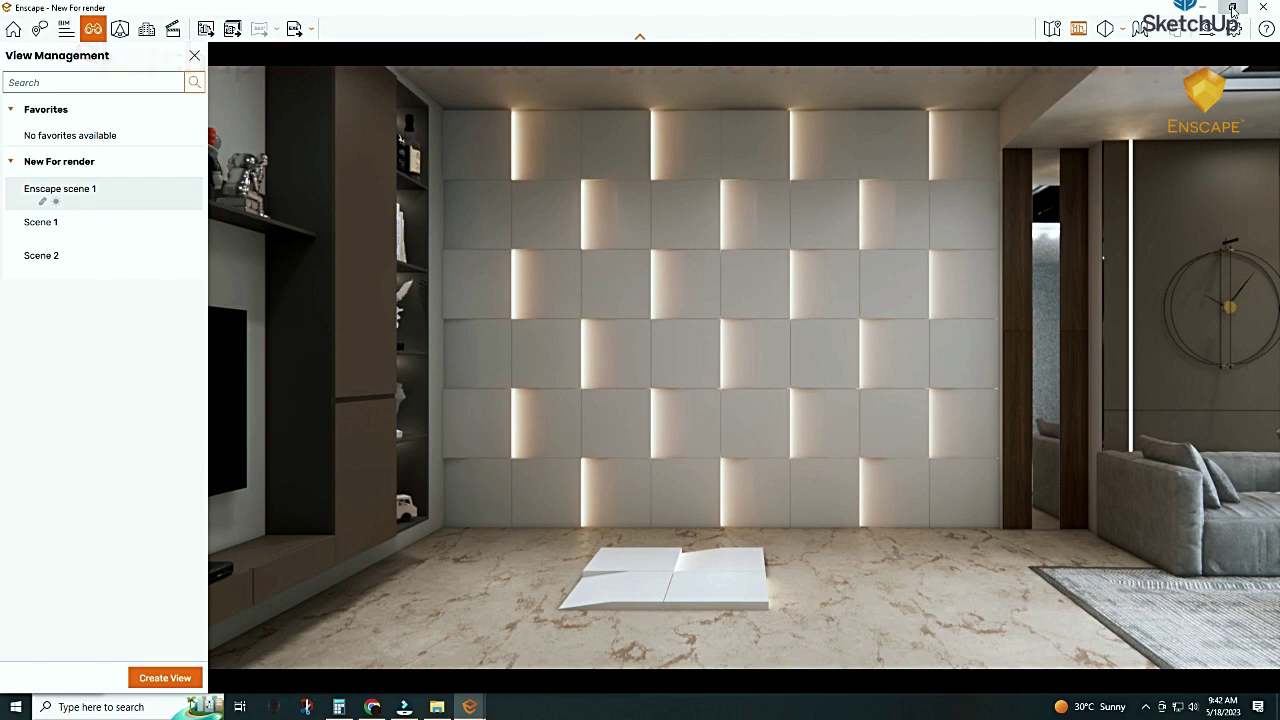
click(1232, 10)
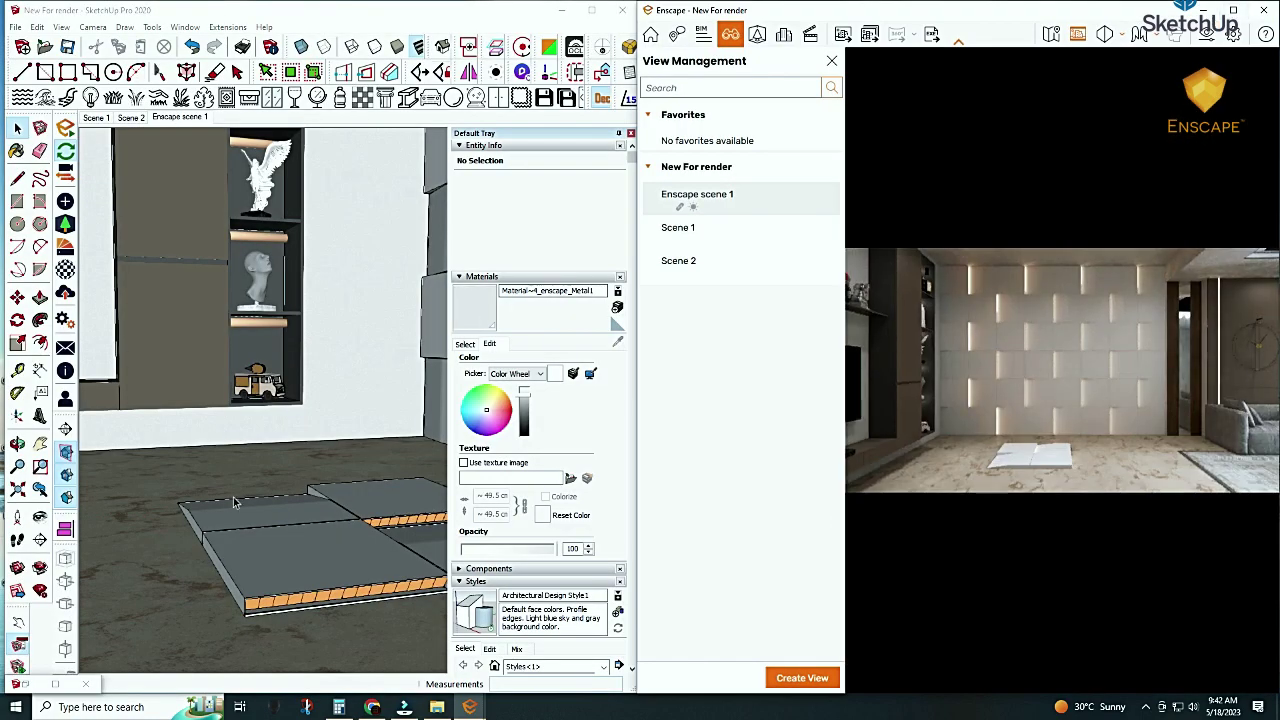
From Enscape scene 1, select the tile wall component and apply 2 column and 2 row copies
click(175, 118)
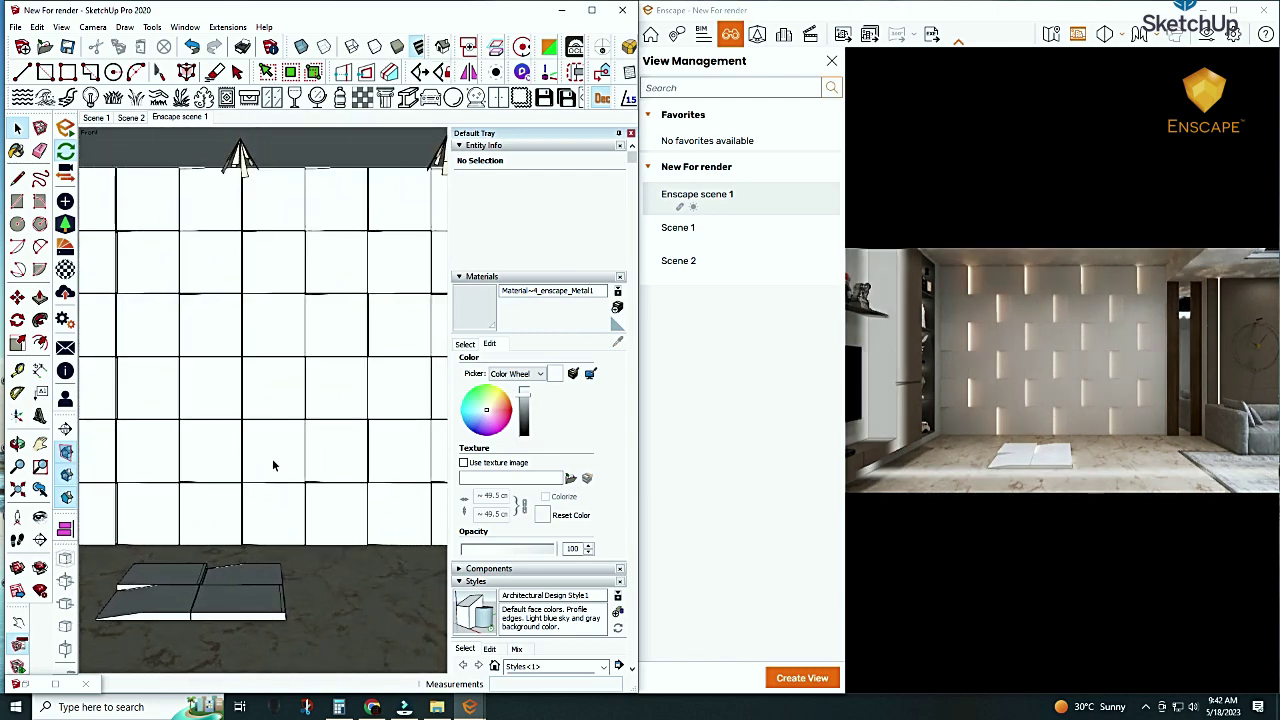
click(270, 464)
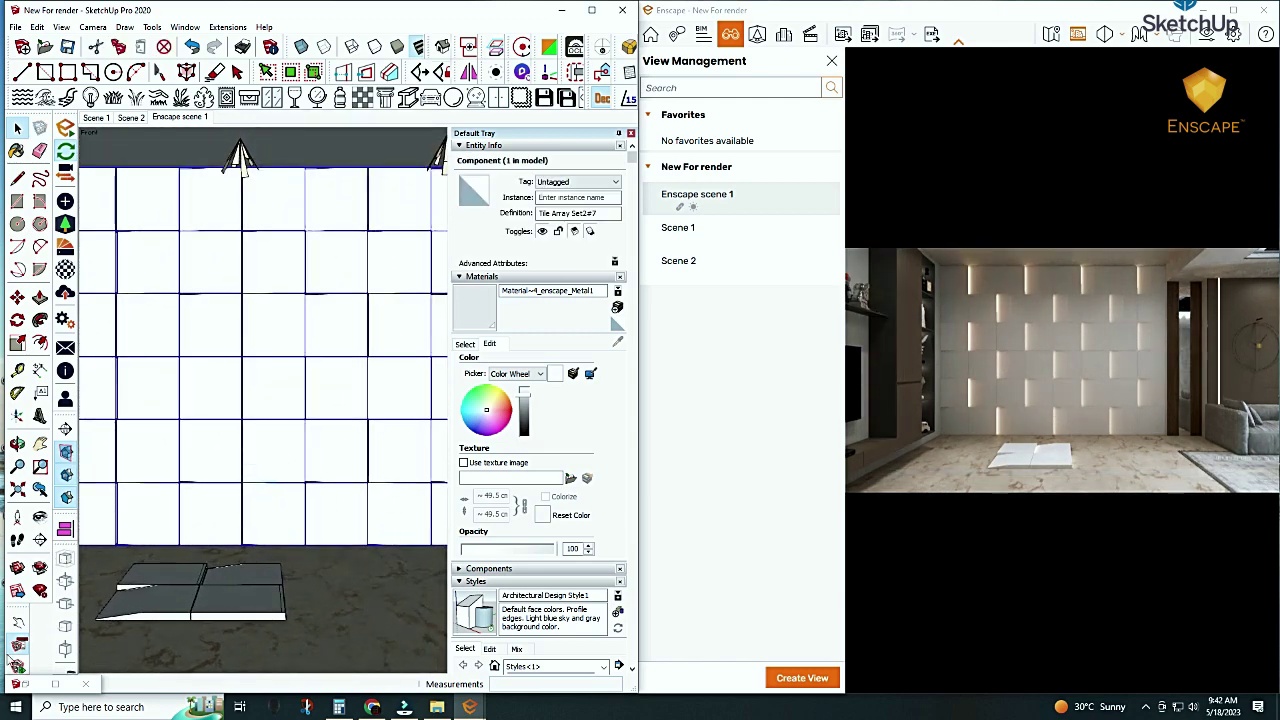
click(16, 646)
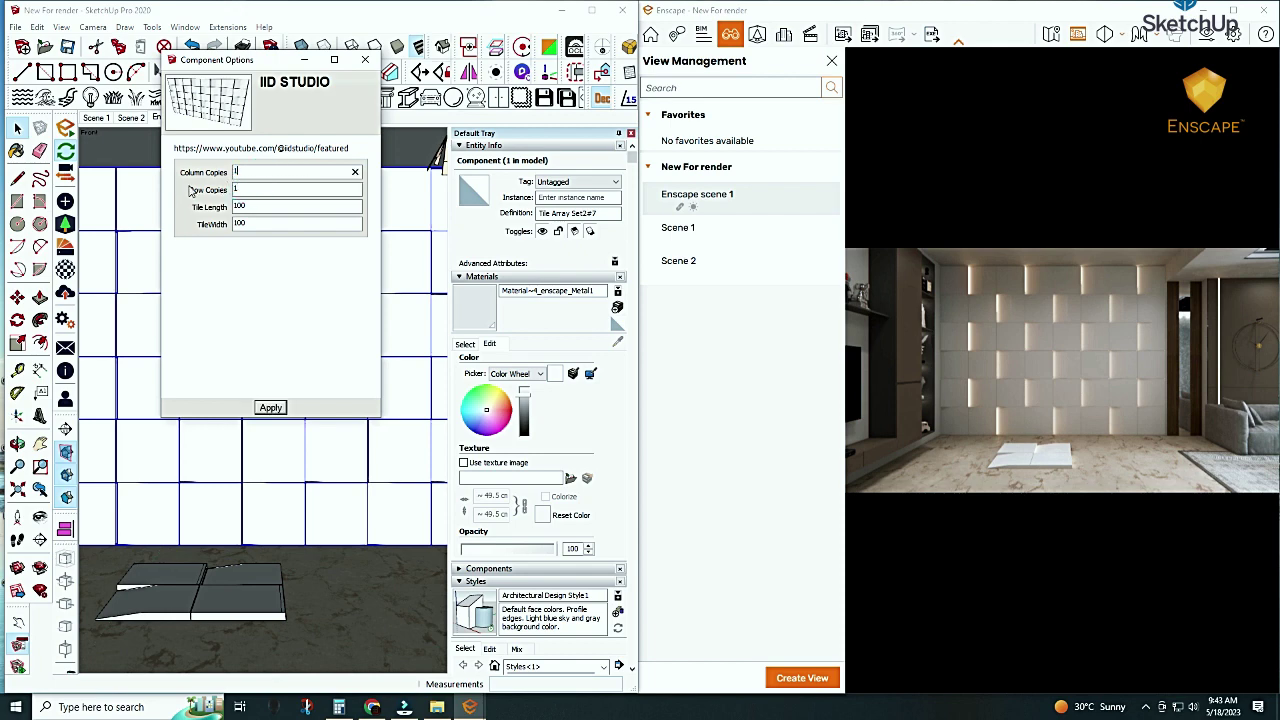
click(272, 408)
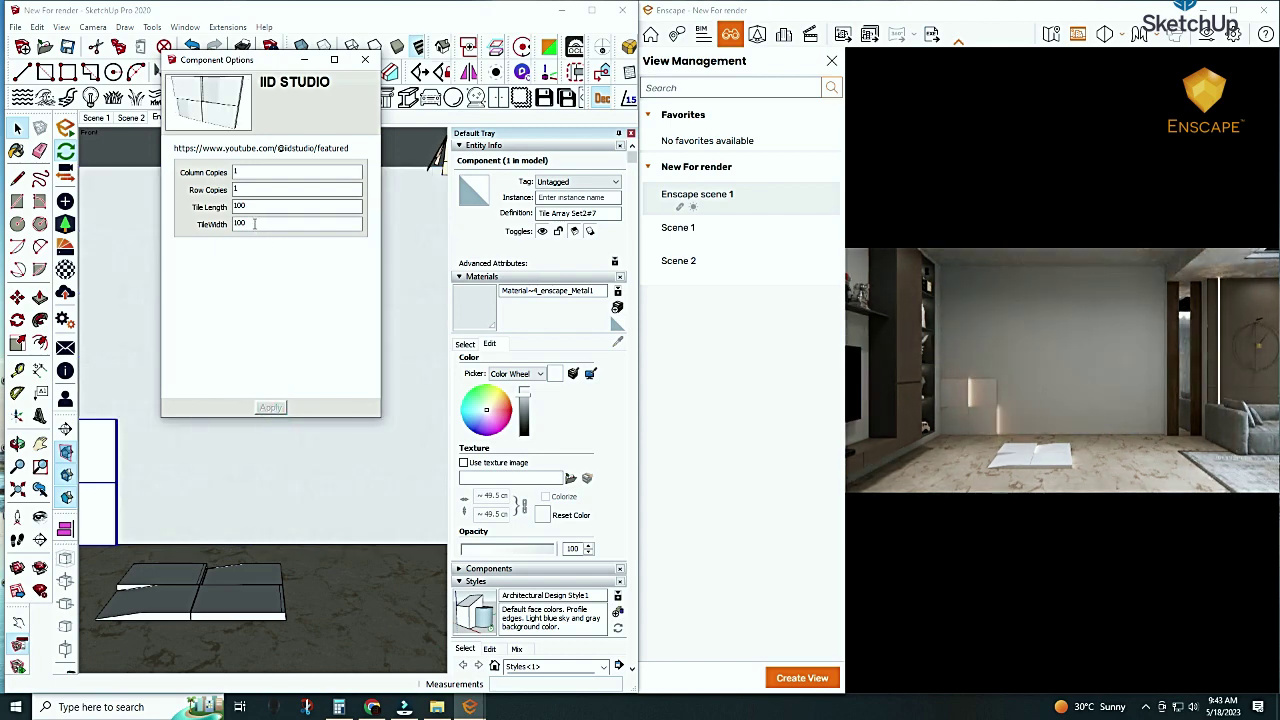
Resize the tiles to 200 long and 150 wide and view the render full screen
drag(250, 224, 207, 240)
text(200)
click(272, 408)
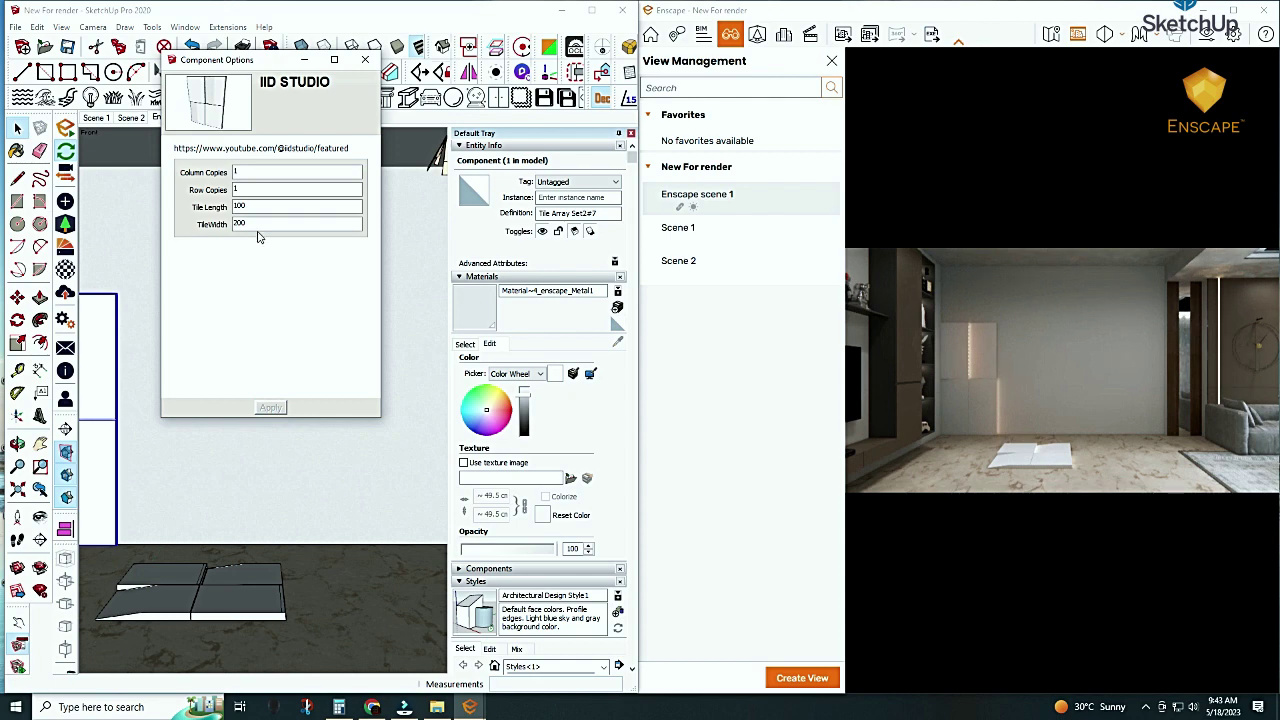
drag(254, 224, 182, 232)
text(150)
text(200)
click(268, 410)
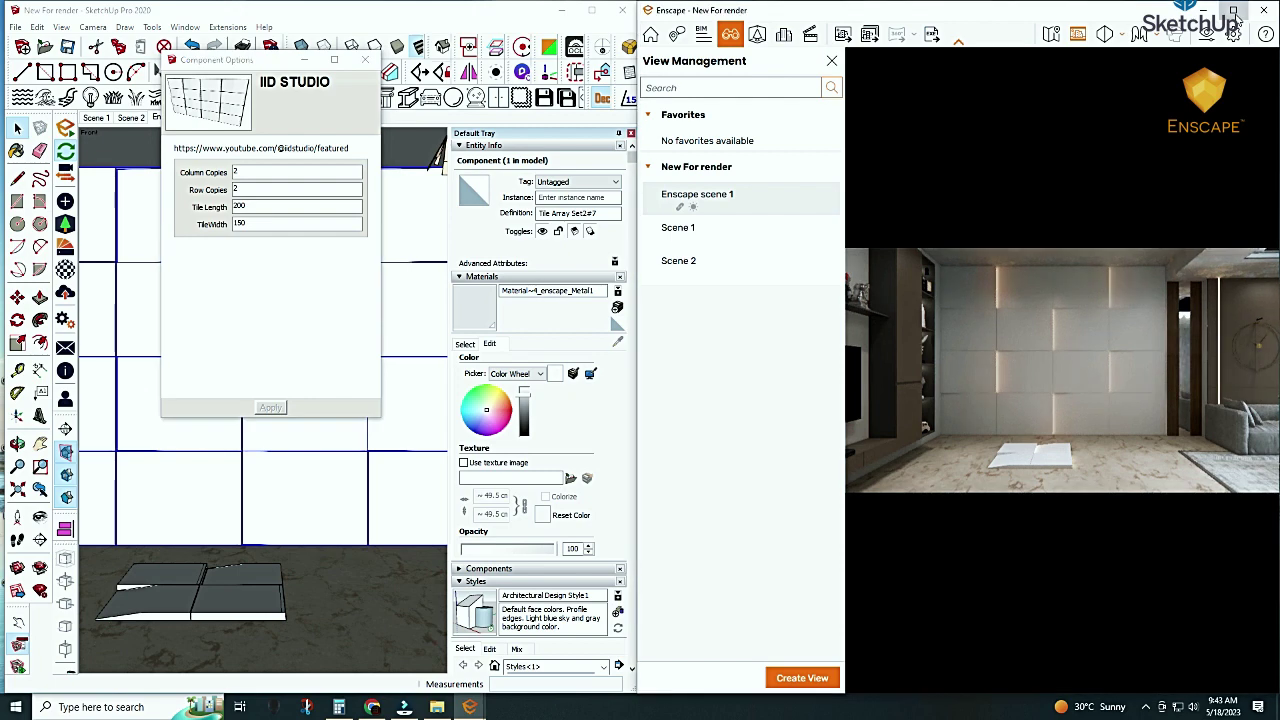
click(1233, 10)
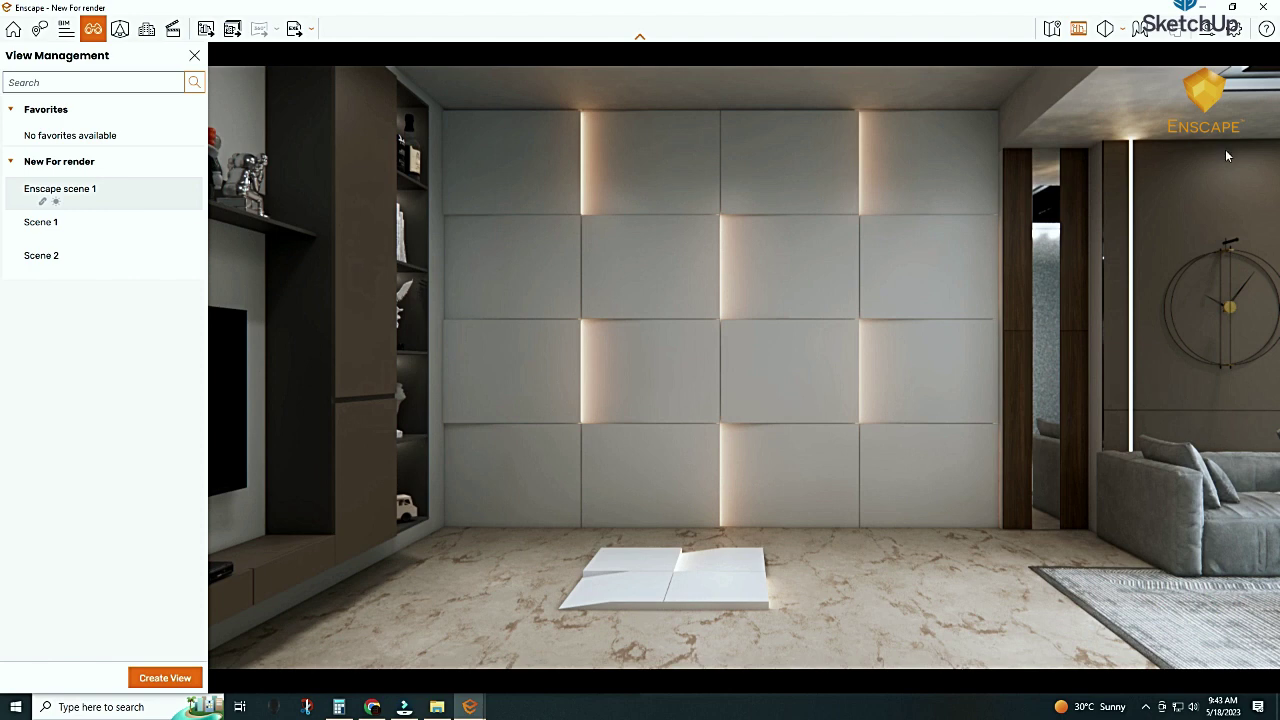
Set Atmosphere ambient brightness to 67%, review the Main and Image settings, and close the panel
click(1207, 29)
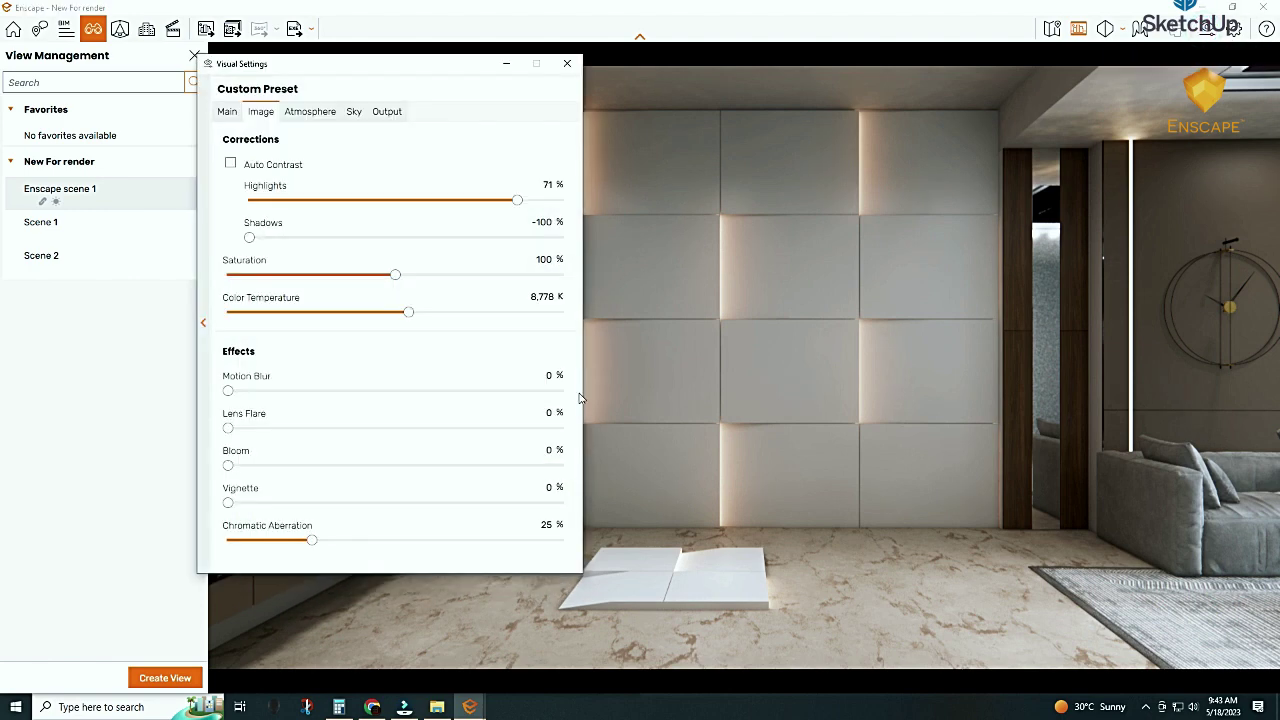
click(227, 112)
click(302, 116)
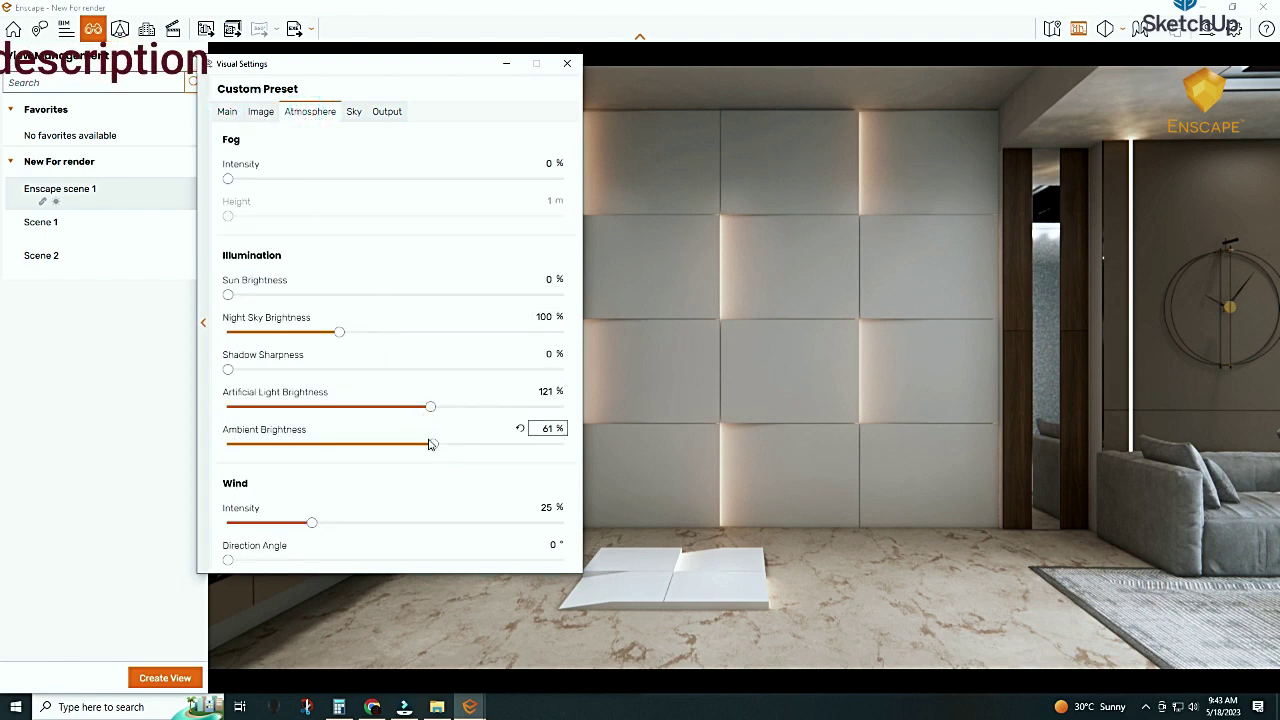
drag(430, 444, 453, 444)
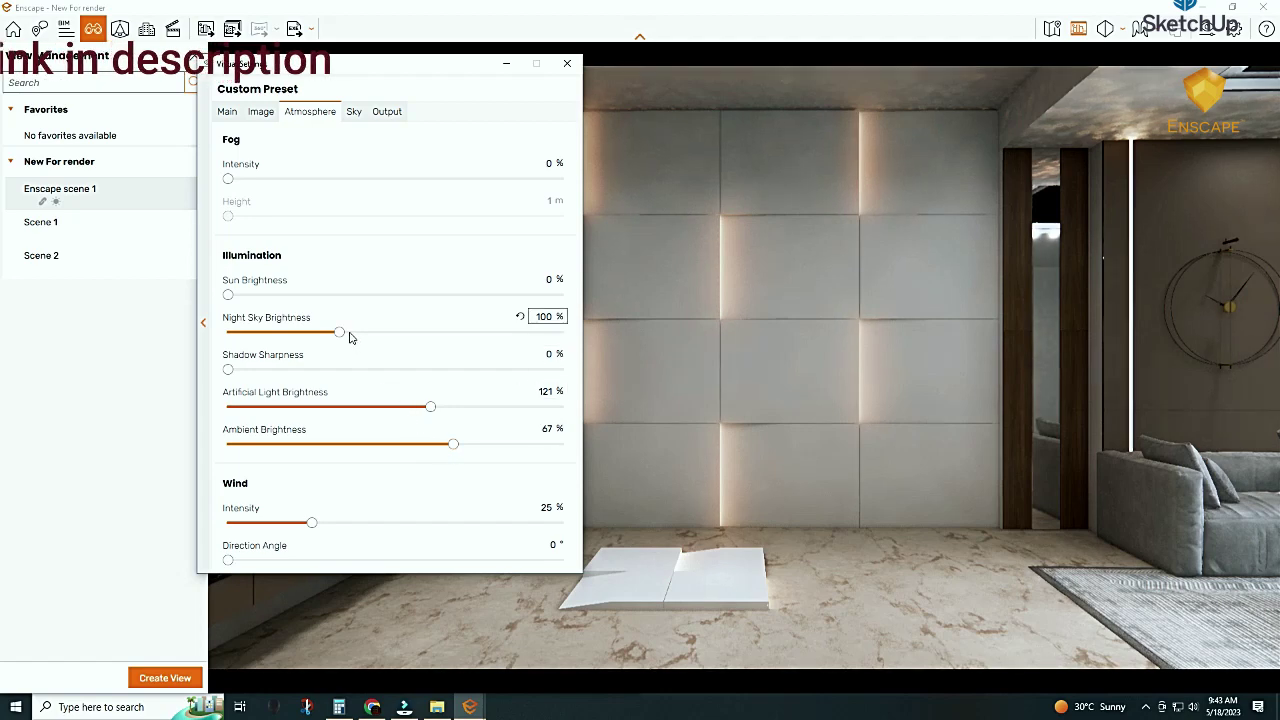
click(225, 112)
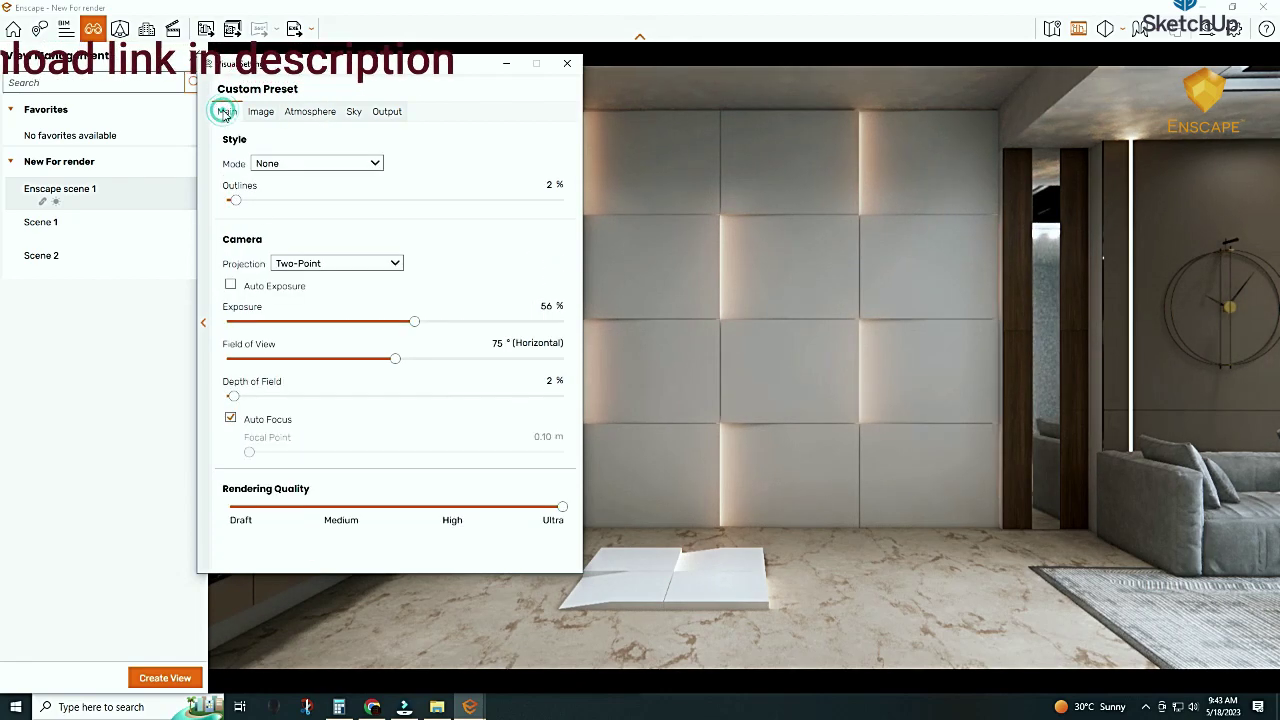
click(259, 111)
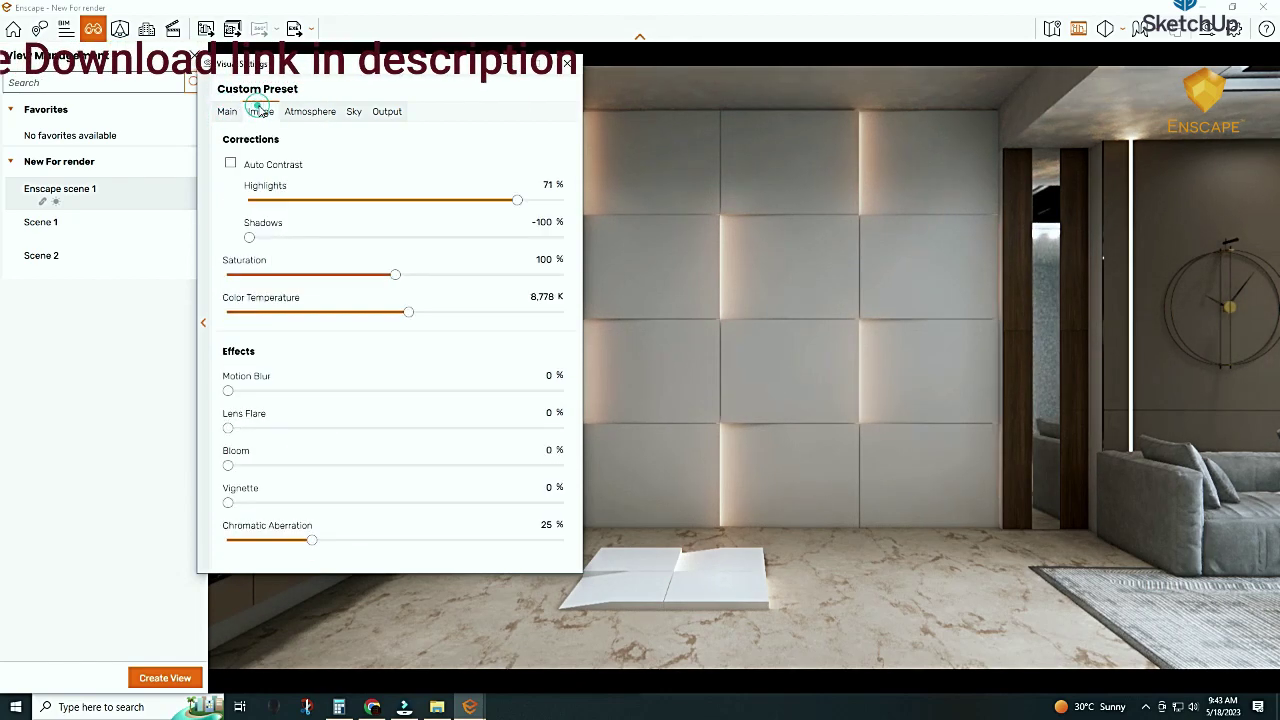
click(227, 111)
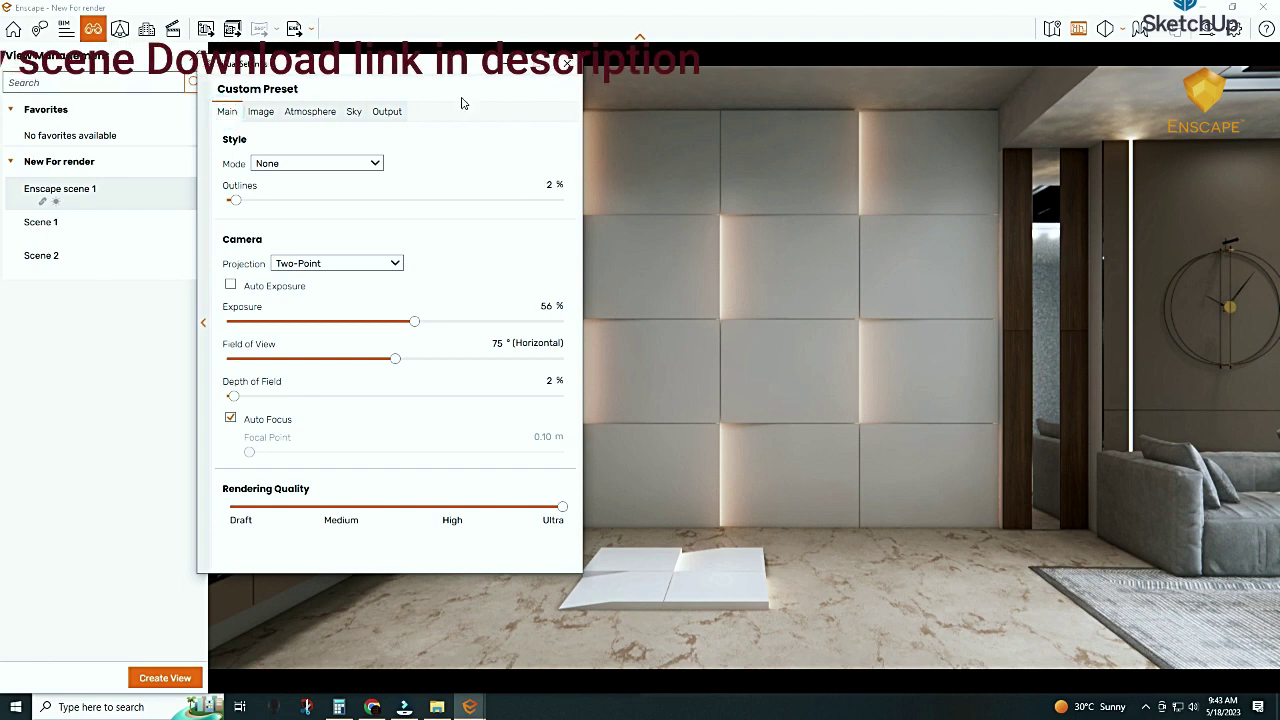
click(567, 65)
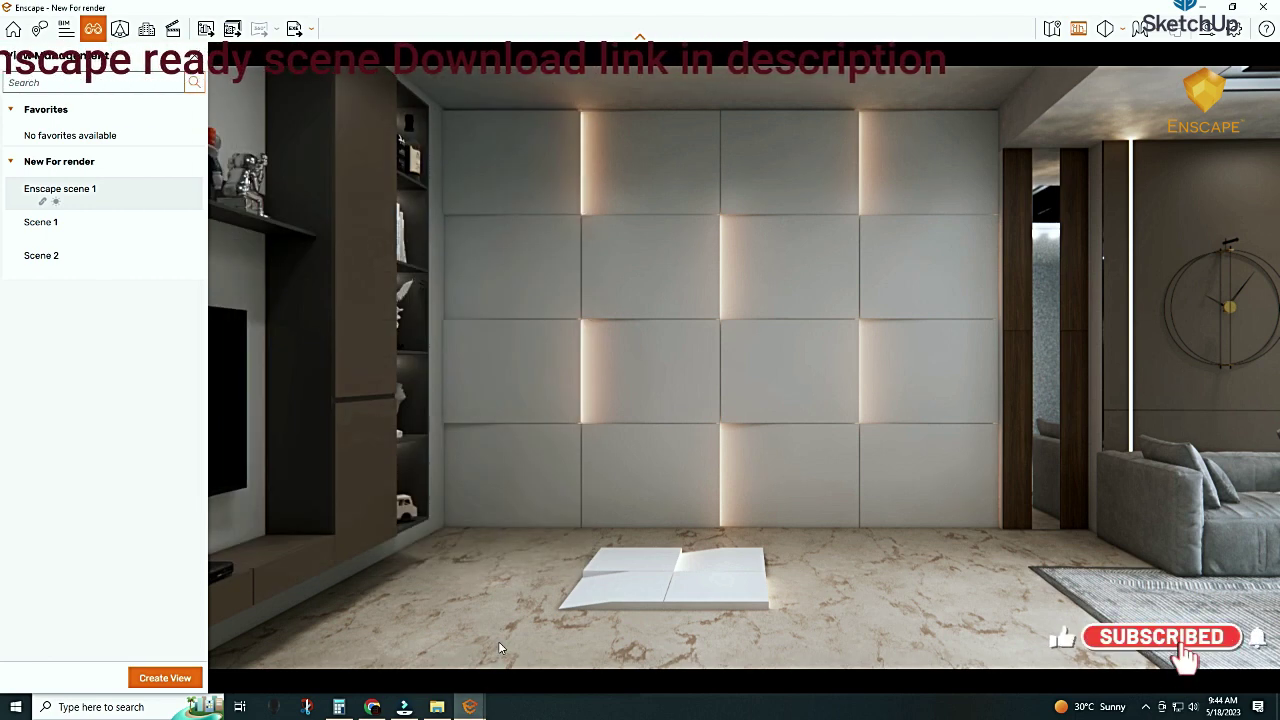
click(372, 707)
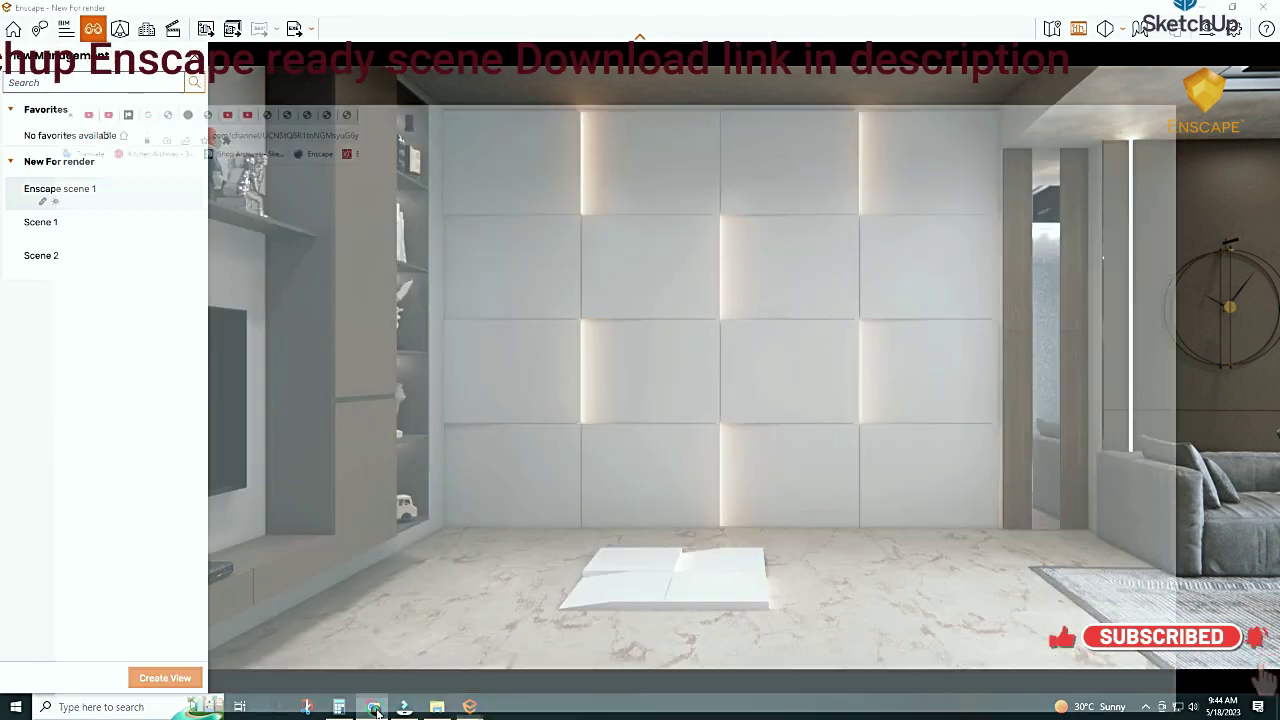
click(372, 707)
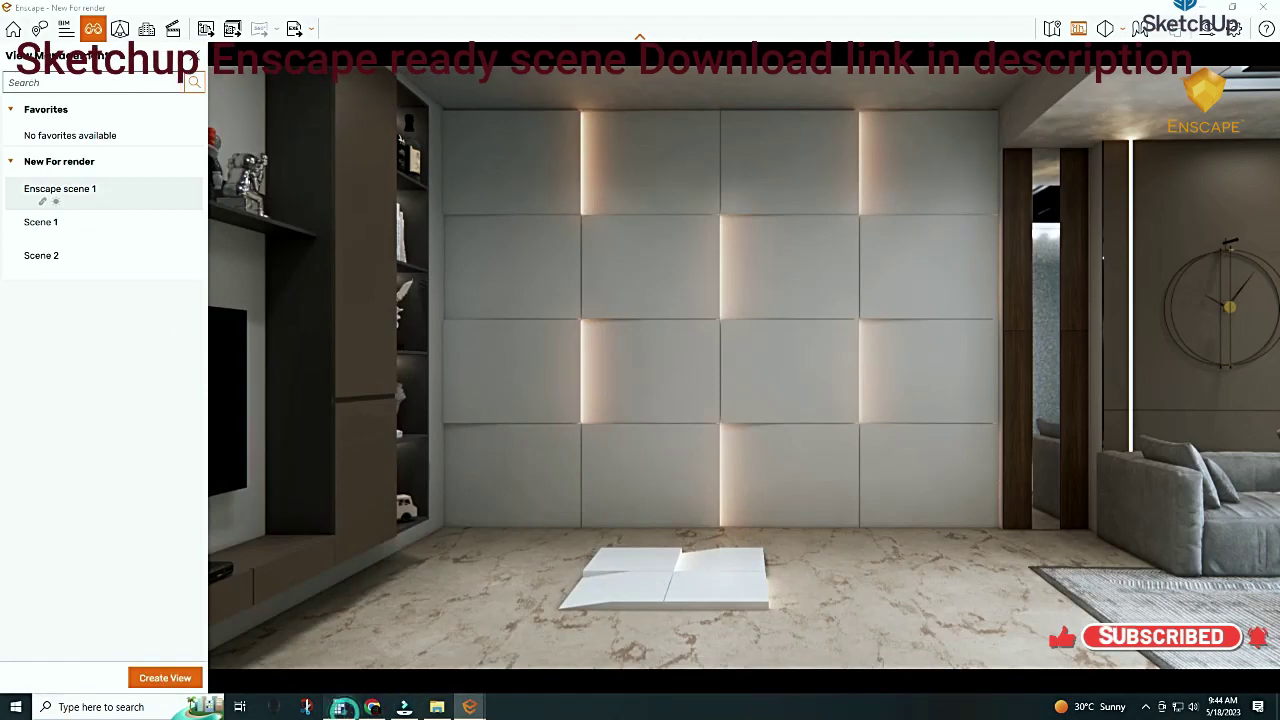
mouse_move(470, 707)
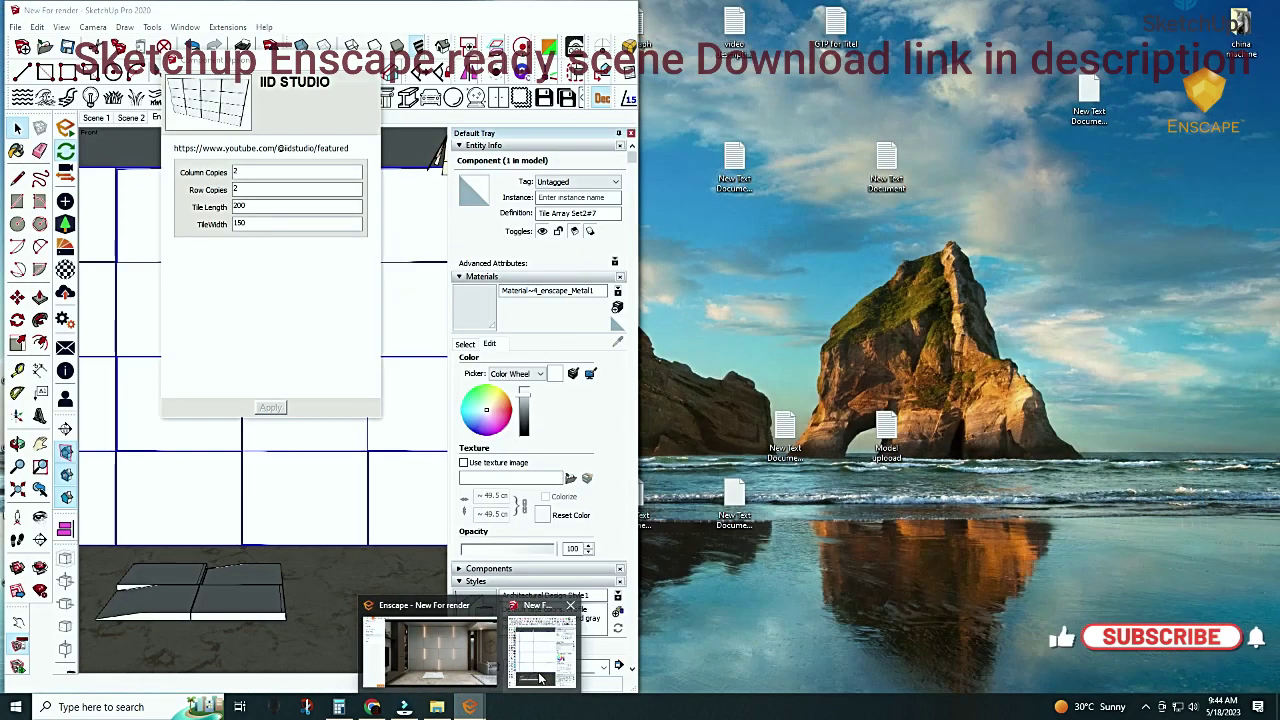
click(541, 650)
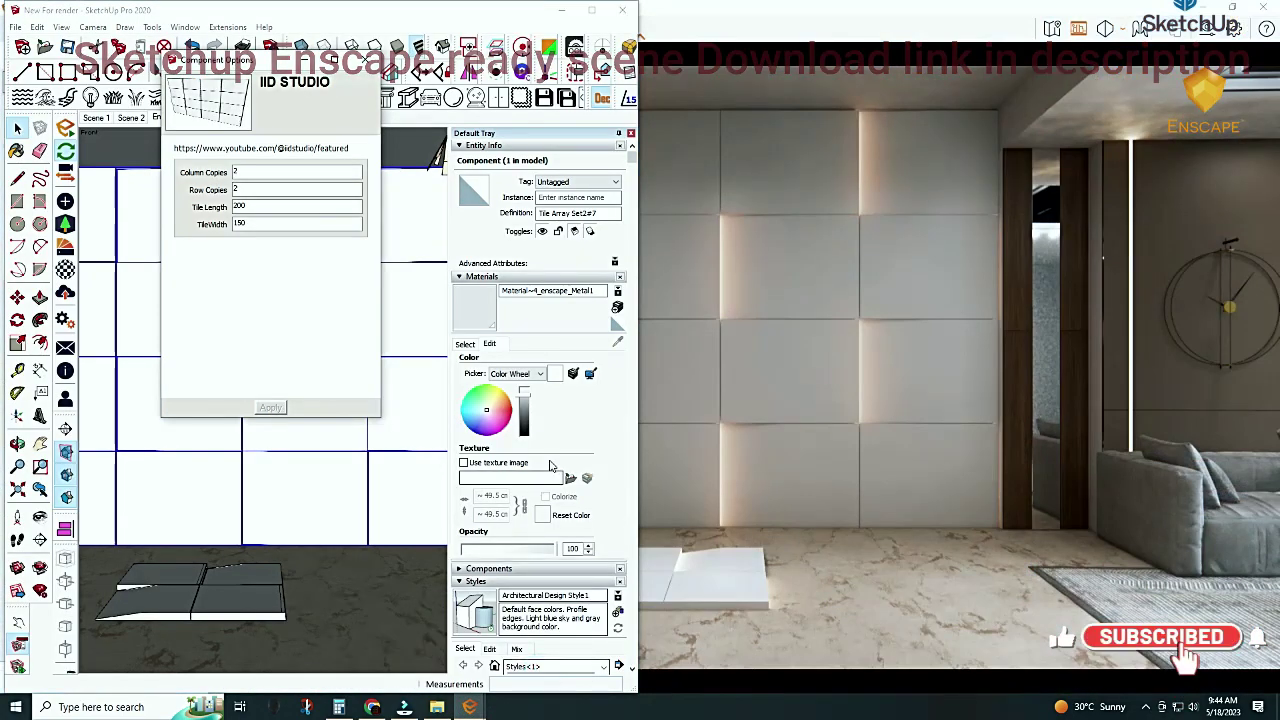
click(528, 400)
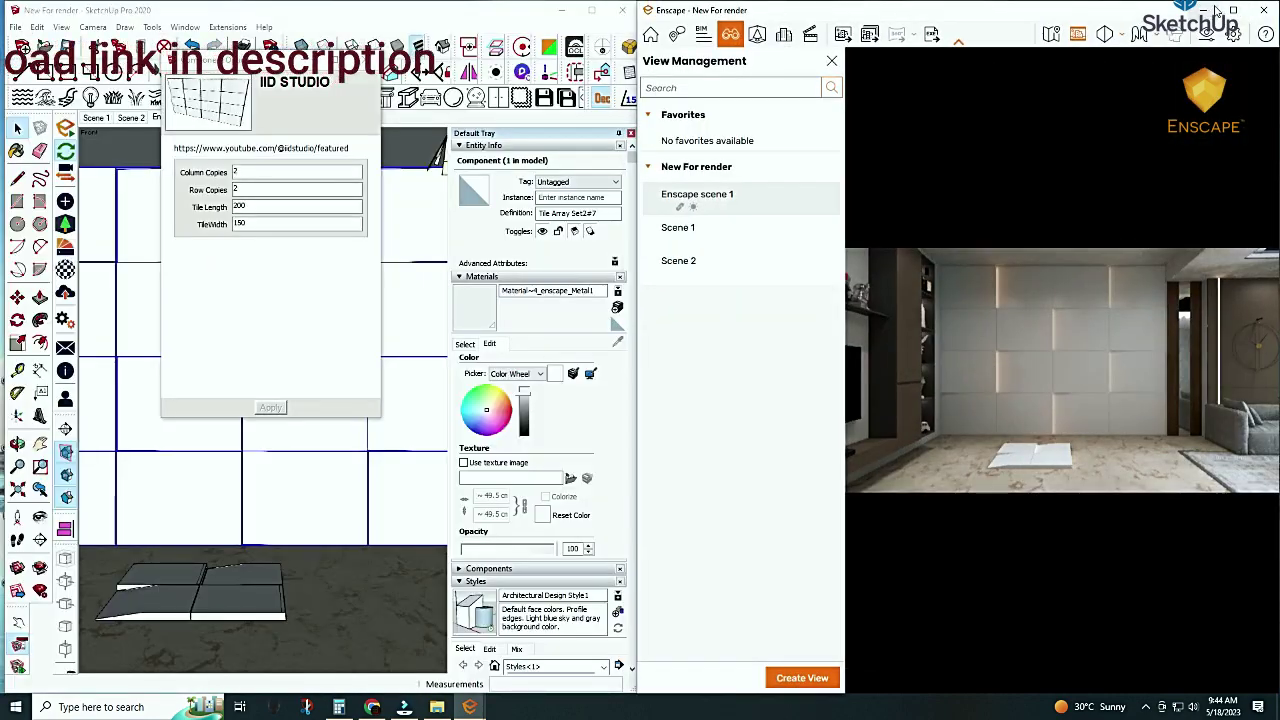
click(1233, 10)
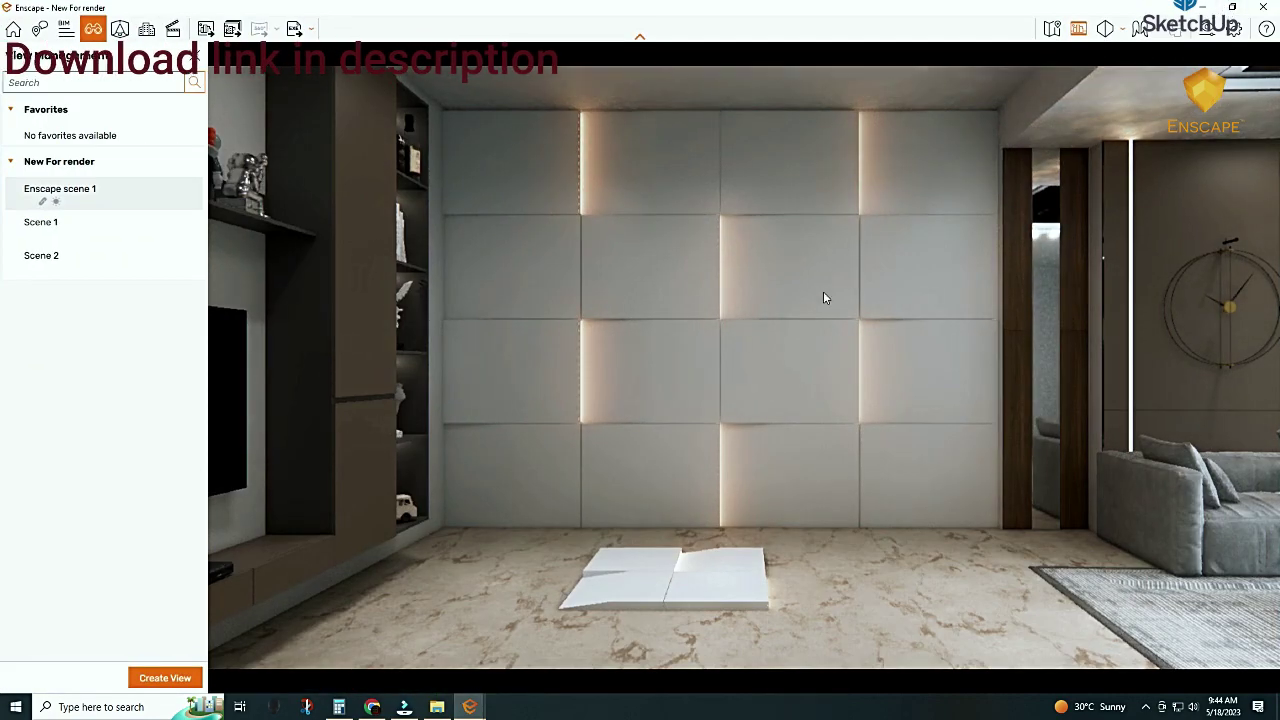
Export the larger-tiled wall render as a screenshot and restore Enscape beside SketchUp
click(203, 33)
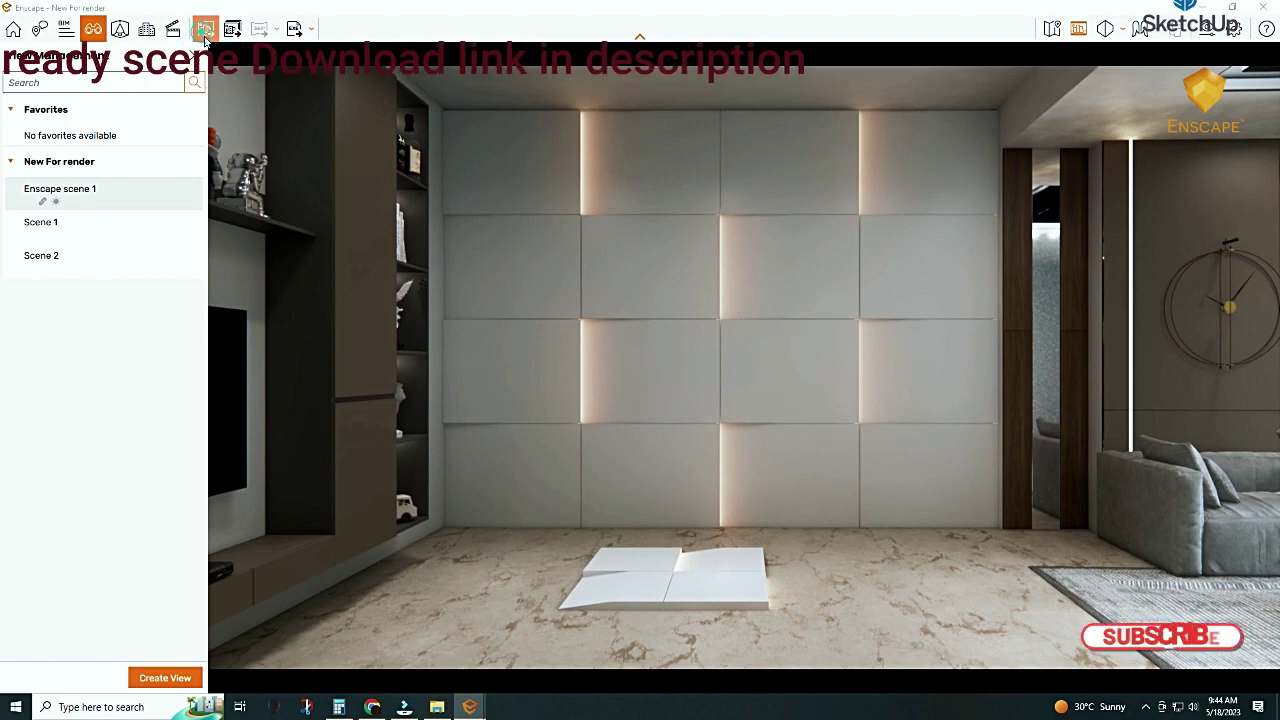
click(702, 605)
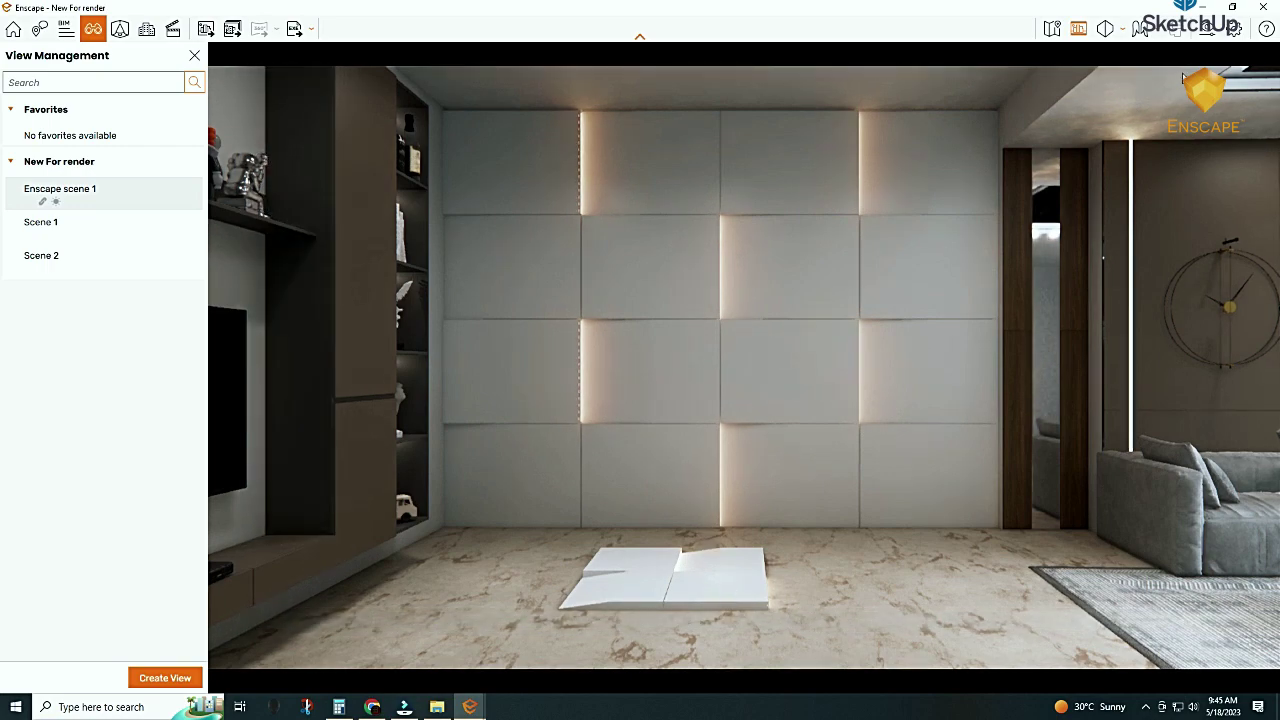
click(1232, 7)
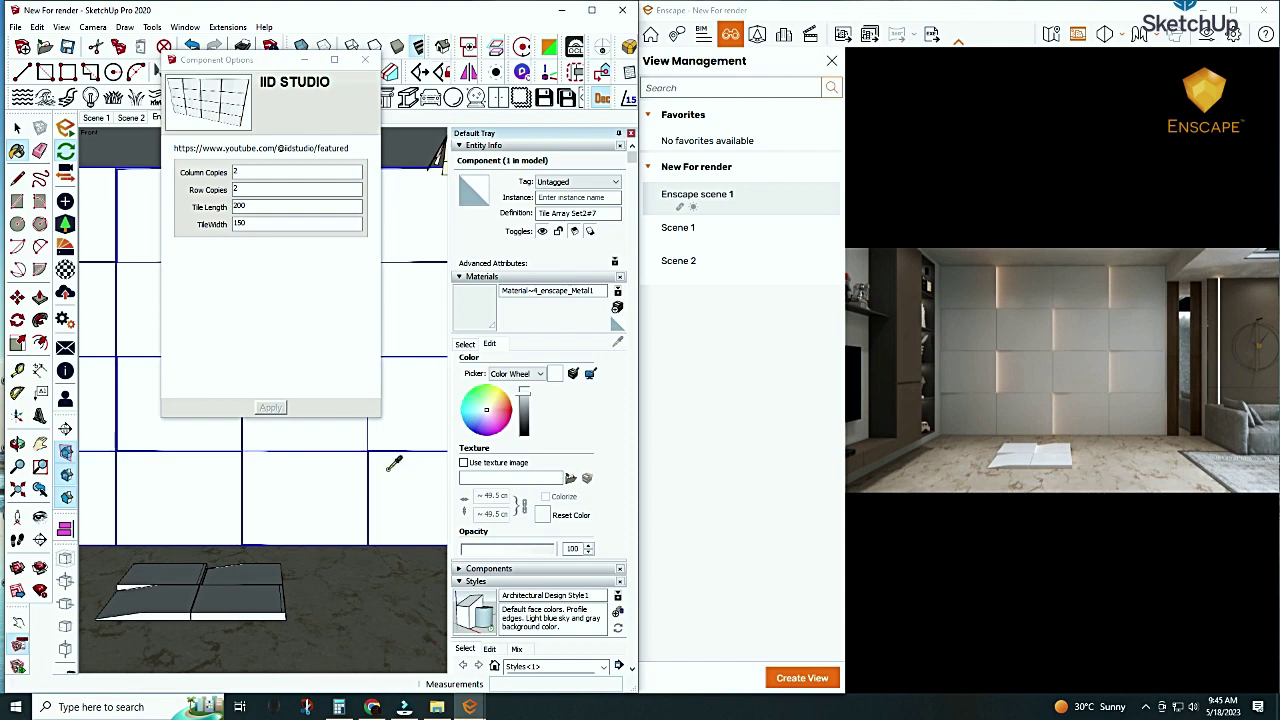
Sample the tiles' Plastic_1 material, darken it to deep grey, and orbit to view the wall
alt+click(389, 469)
click(522, 420)
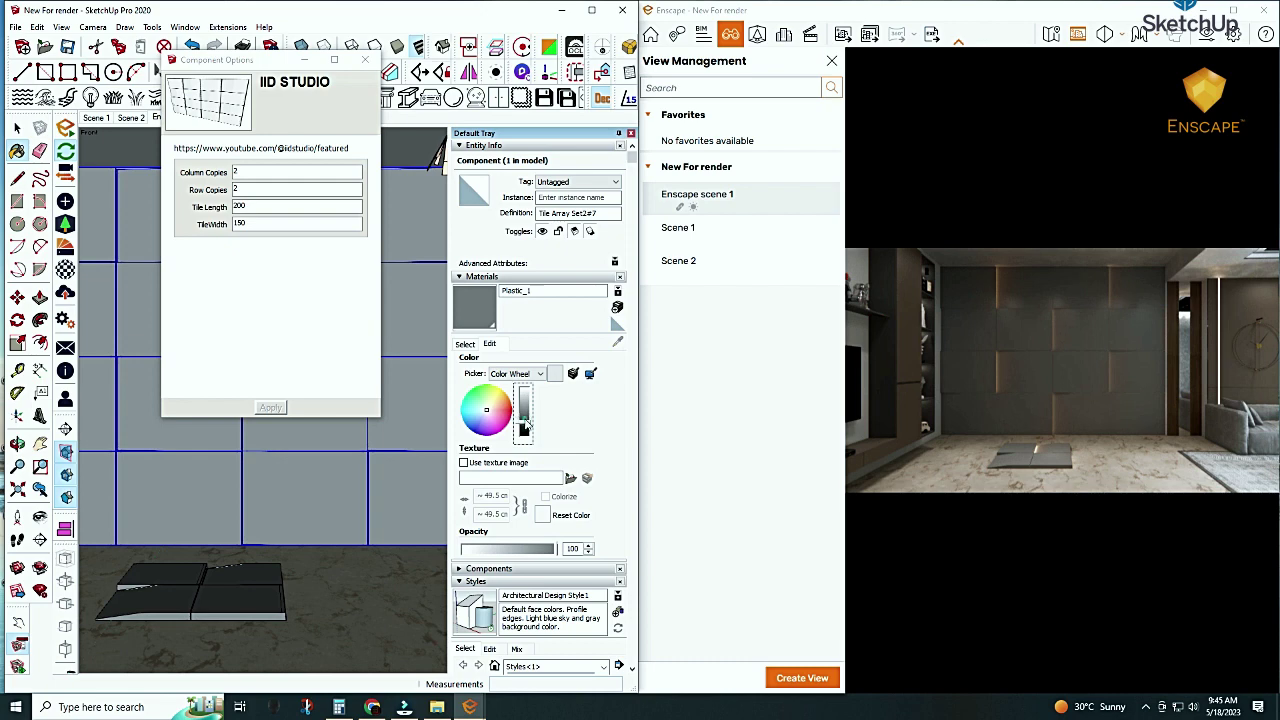
click(524, 428)
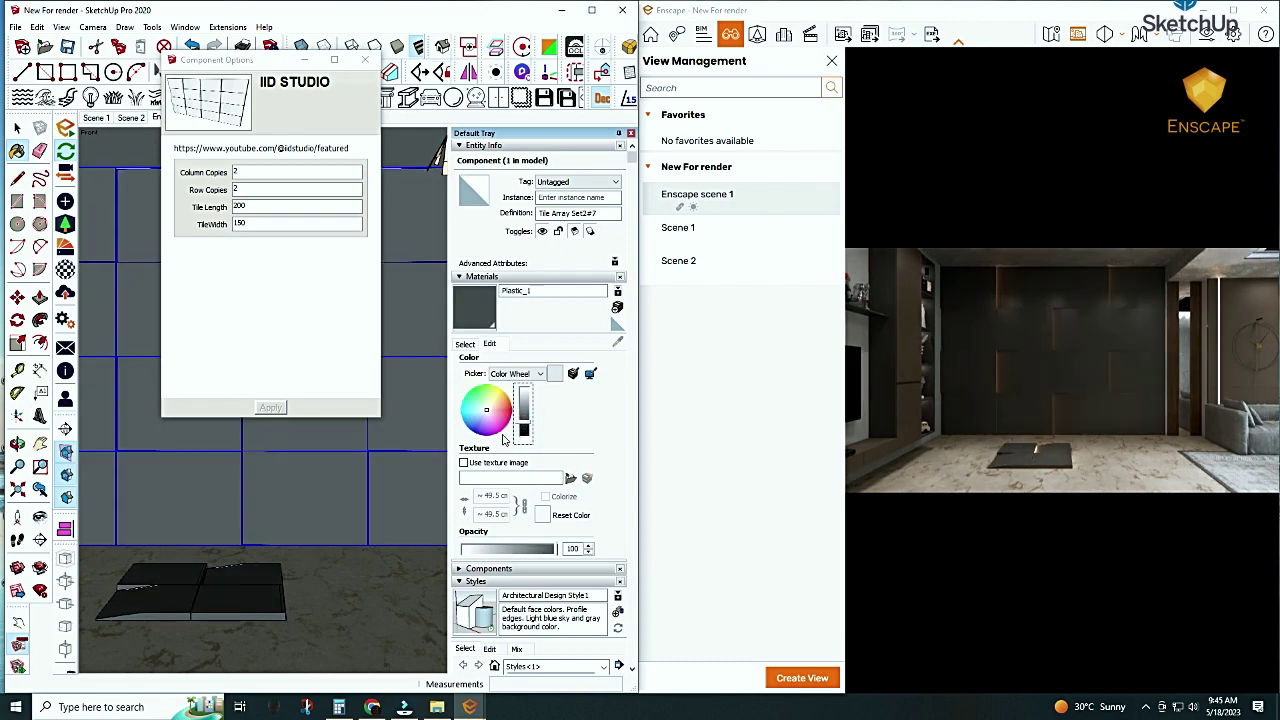
mouse_move(401, 465)
middle_down()
mouse_move(432, 442)
mouse_move(280, 466)
mouse_move(169, 460)
mouse_move(246, 470)
mouse_move(263, 412)
mouse_move(263, 466)
mouse_move(200, 420)
middle_up()
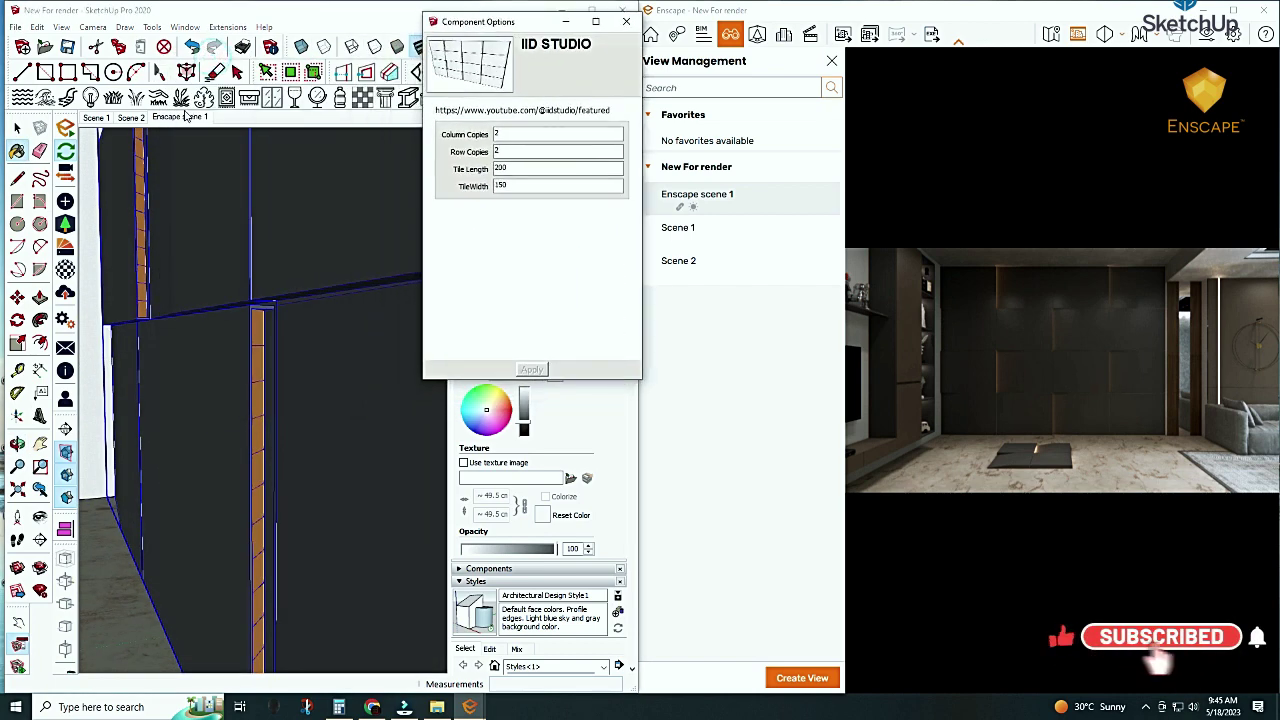
Raise the hidden rectangular light strip's luminous power to 95 lm and view Enscape full screen
click(17, 128)
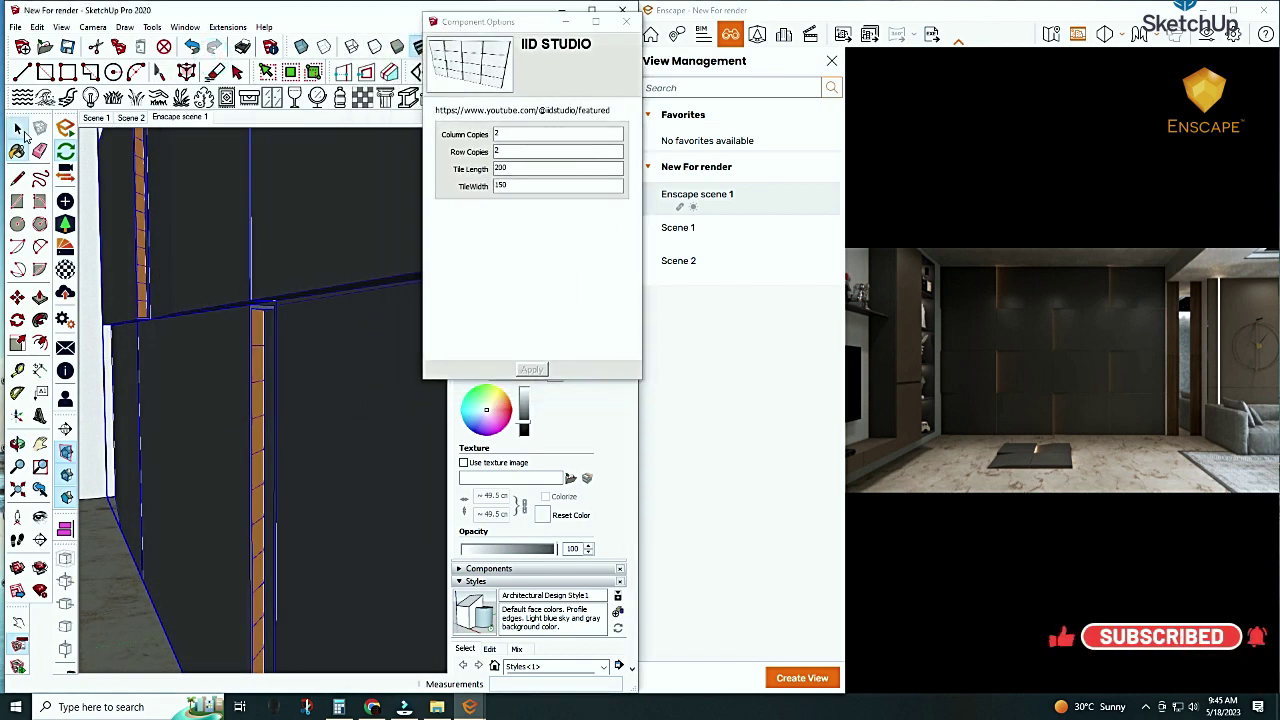
click(257, 378)
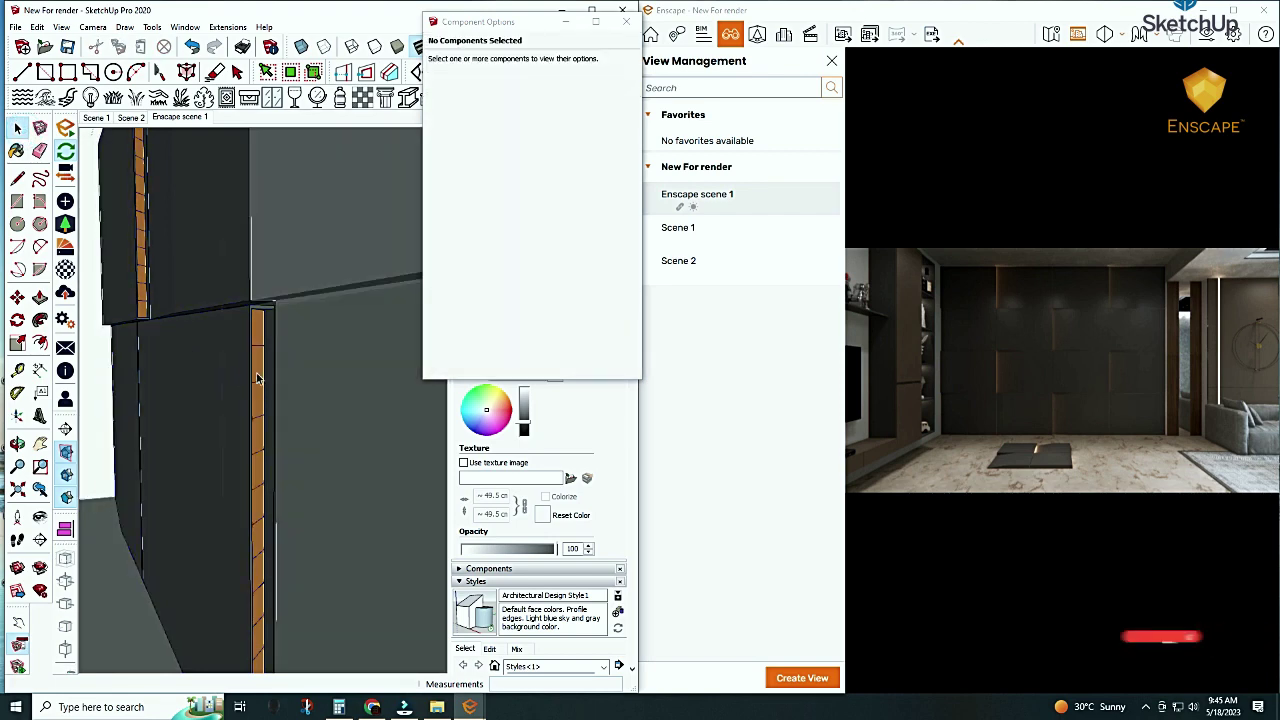
double_click(257, 378)
click(257, 370)
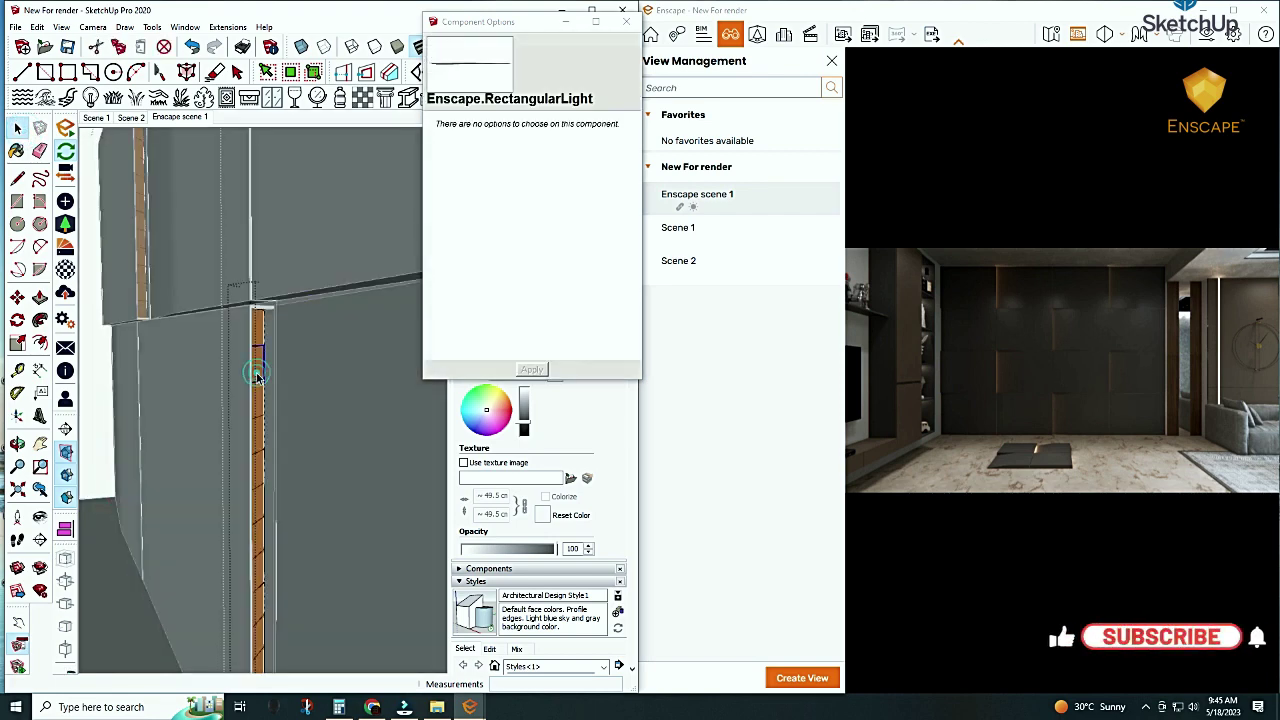
click(66, 203)
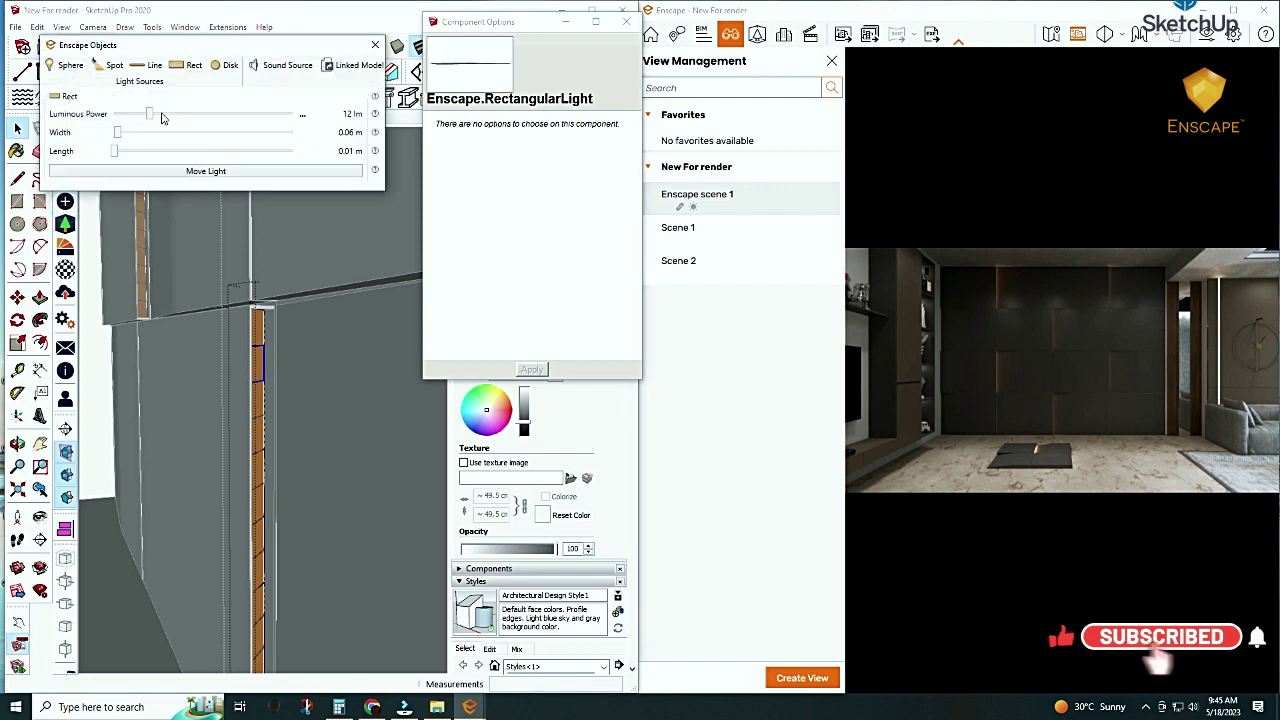
drag(152, 119, 179, 134)
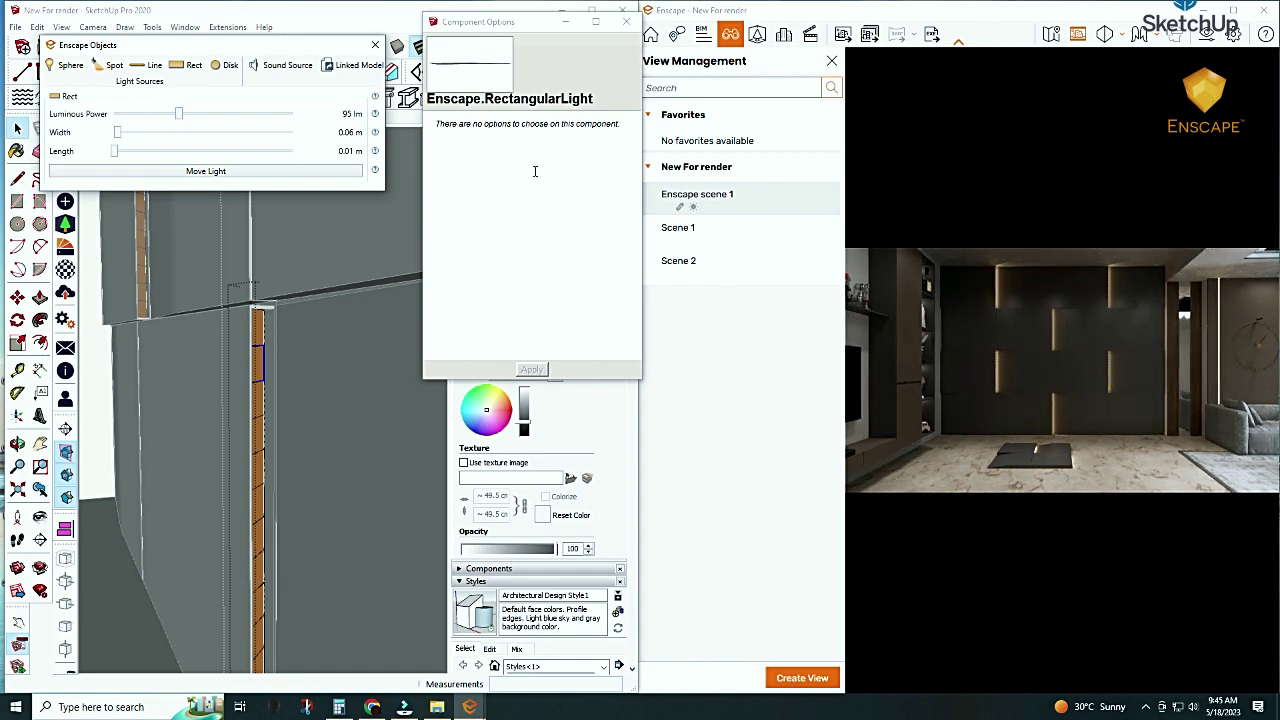
click(1232, 10)
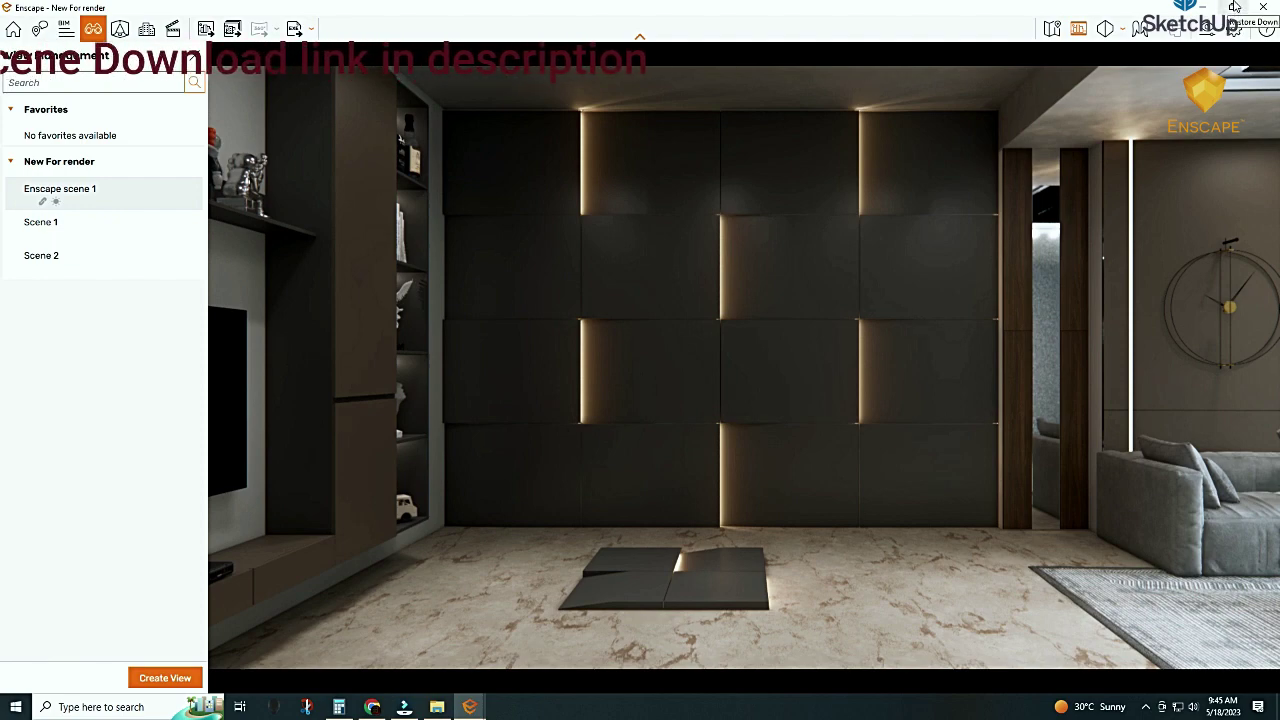
Restore Enscape beside SketchUp and orbit, zoom and pan to frame the whole tile wall
click(1234, 7)
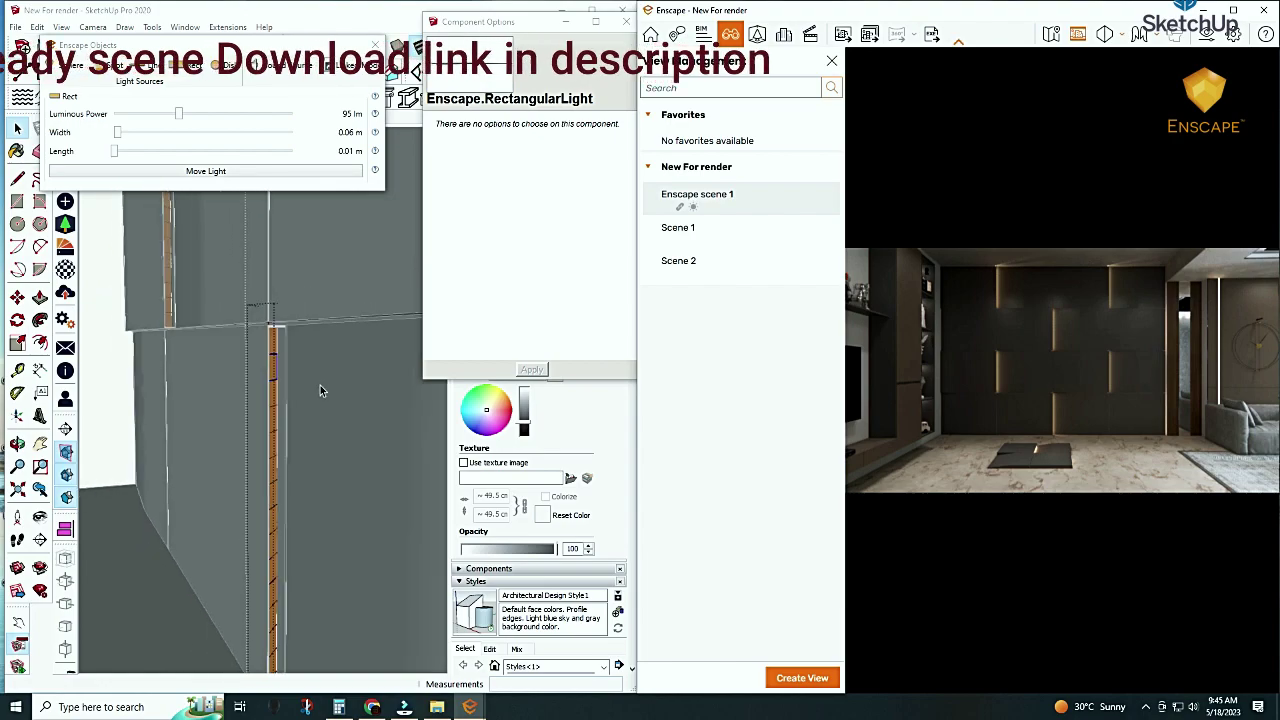
mouse_move(281, 417)
middle_down()
mouse_move(376, 371)
mouse_move(376, 418)
middle_up()
scroll(376, 419, down, 2)
scroll(376, 421, down, 2)
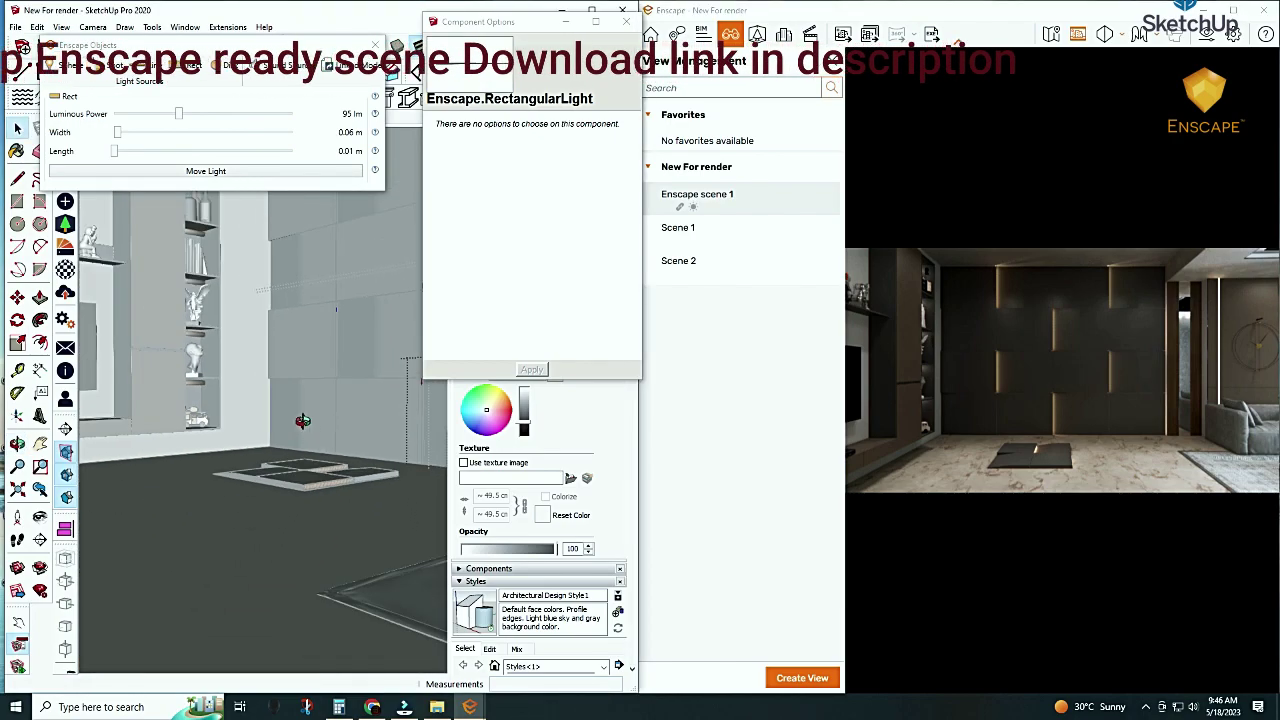
scroll(365, 428, up, 2)
shift+middle_drag(293, 411, 290, 540)
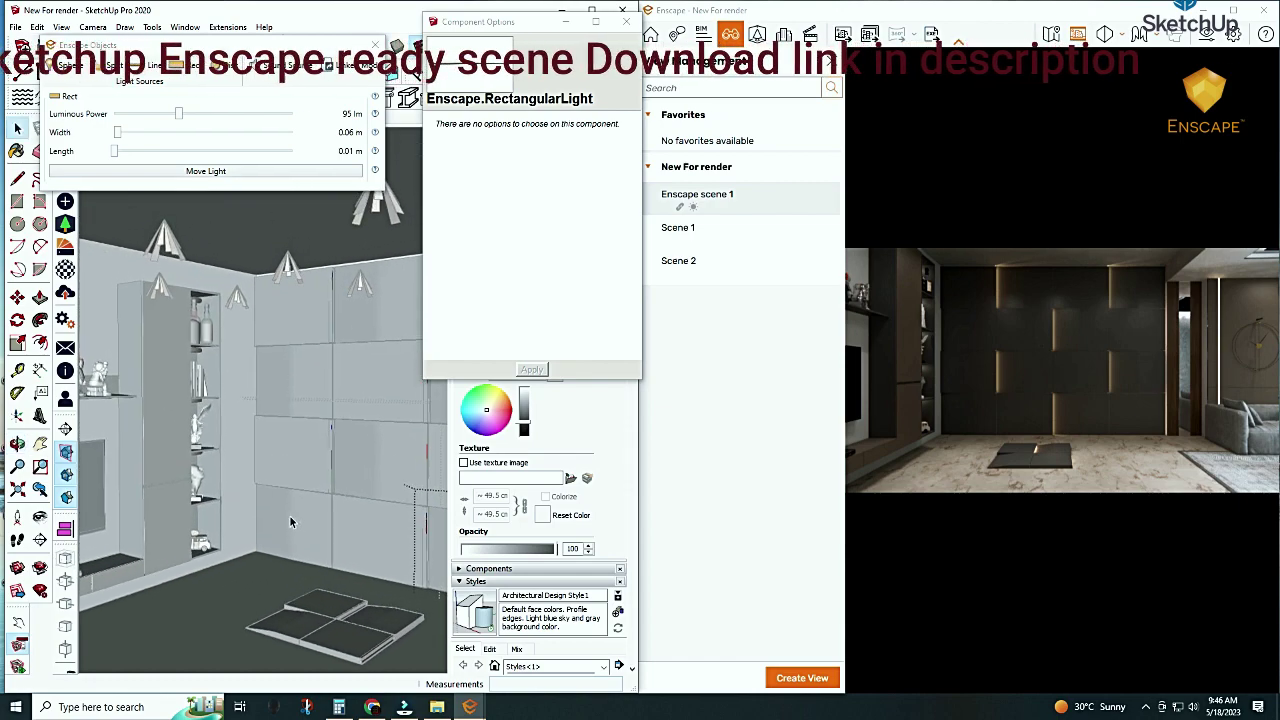
right_click(177, 614)
Close all the nested components and groups currently open for editing
click(177, 614)
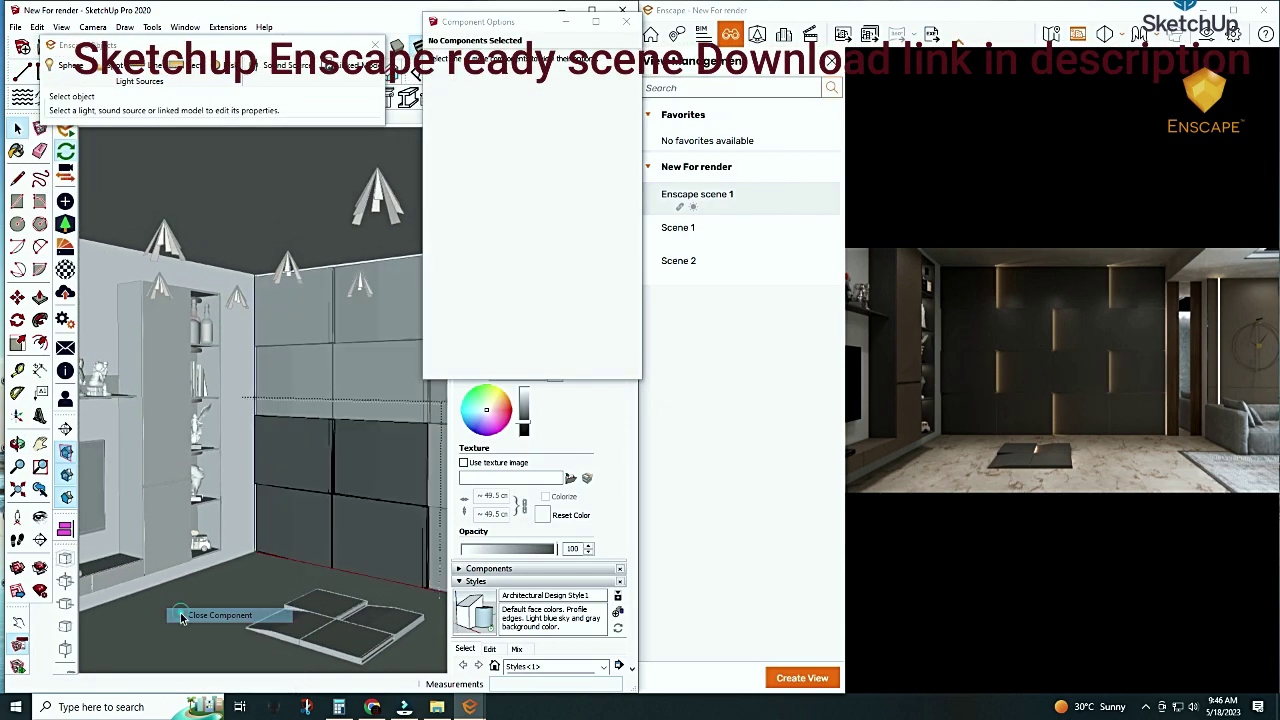
right_click(178, 612)
click(195, 617)
right_click(201, 590)
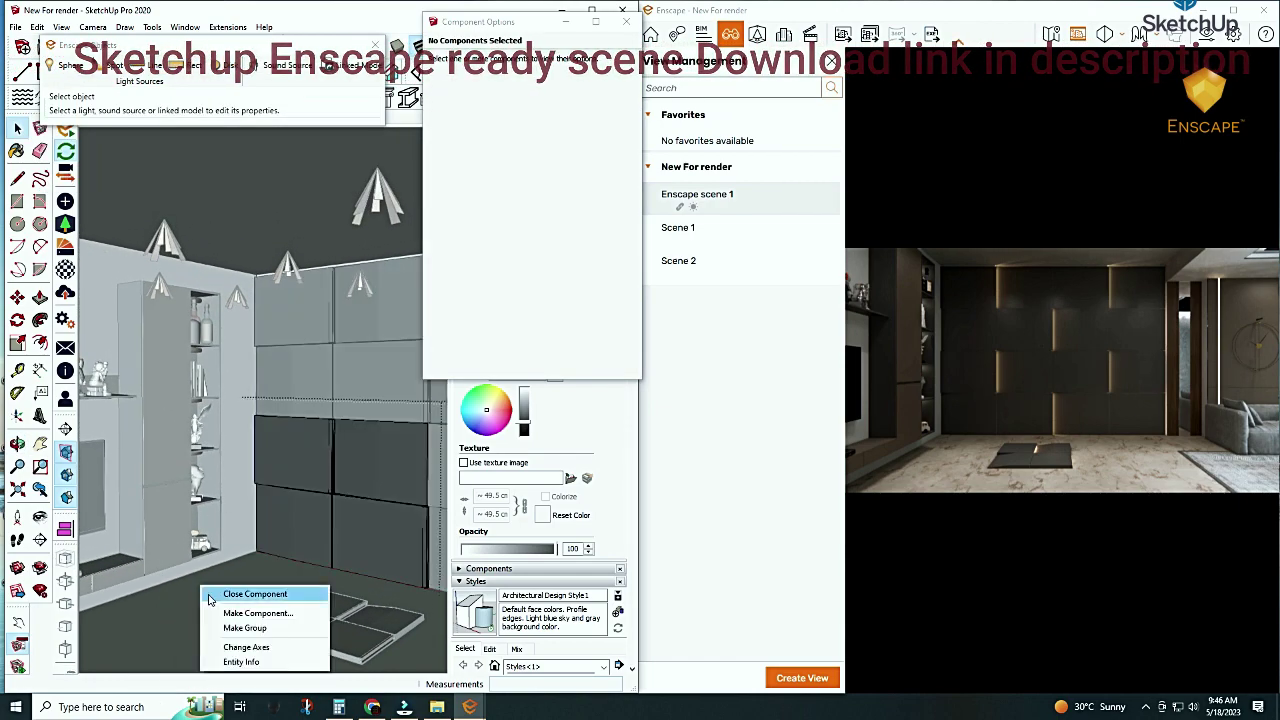
click(214, 595)
right_click(183, 552)
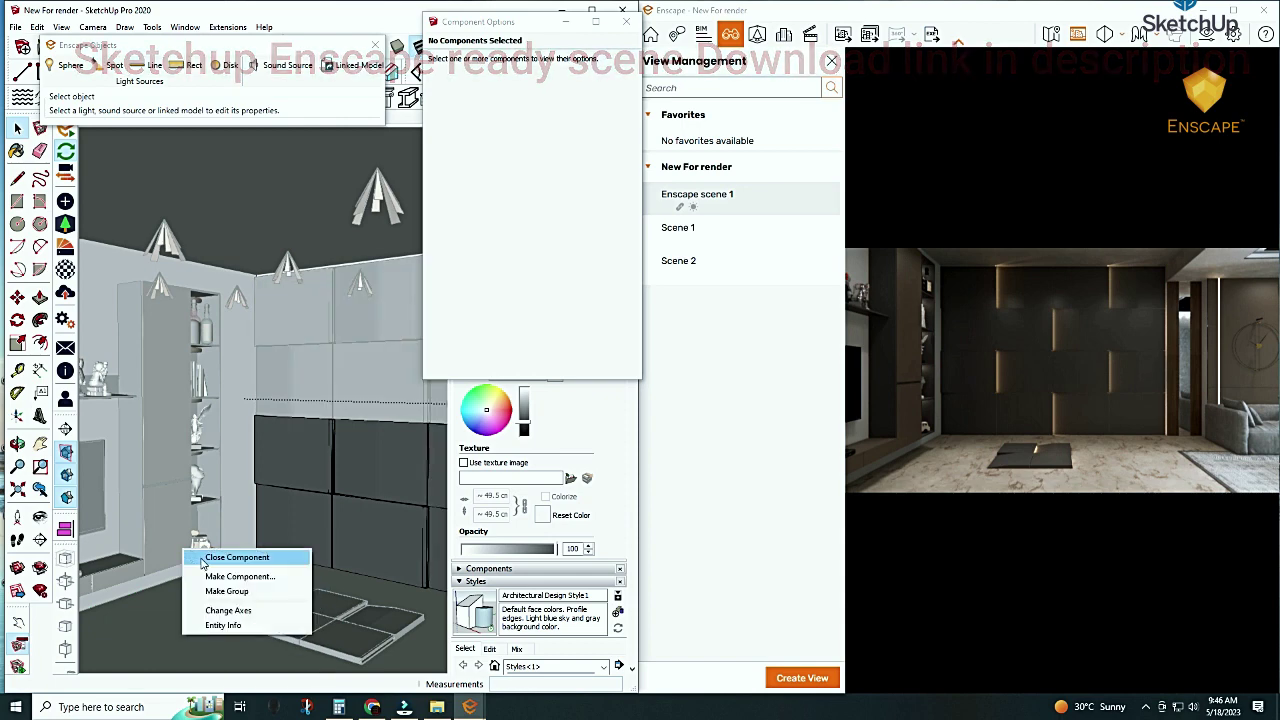
click(210, 558)
right_click(197, 550)
click(222, 562)
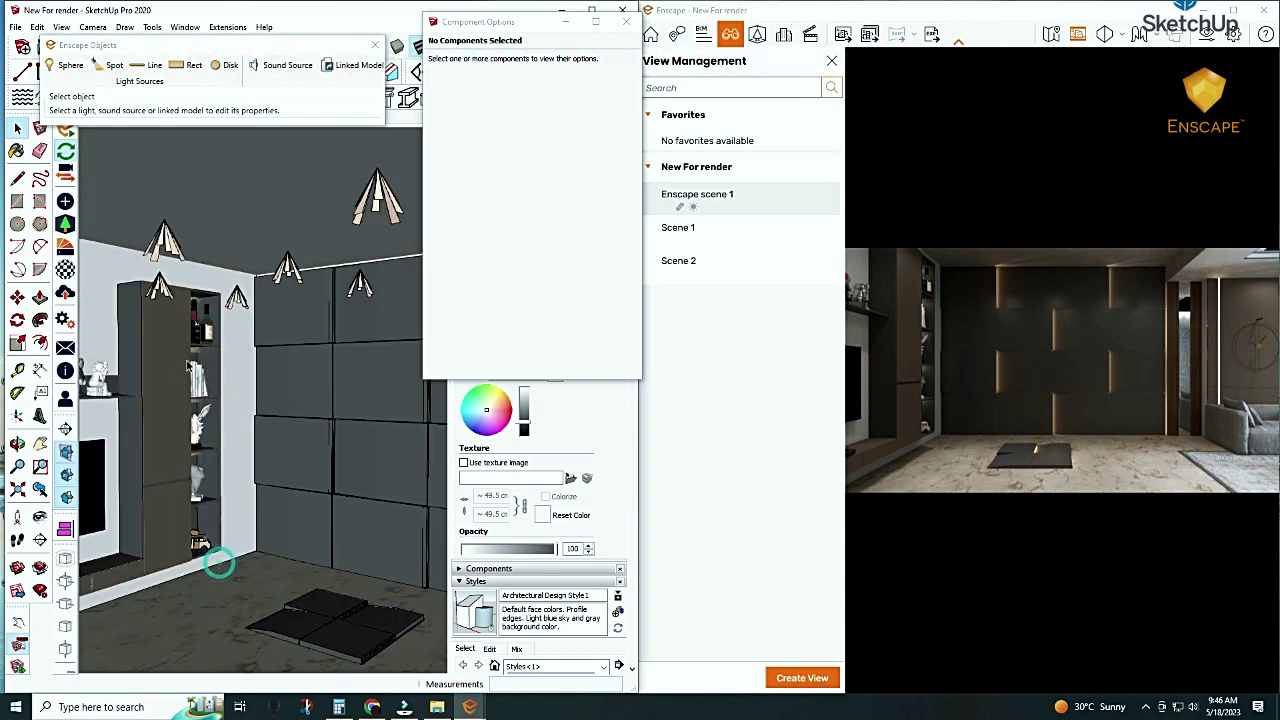
Raise the ceiling spot lights' luminous intensity to 7,873 cd and show Enscape full screen
double_click(170, 246)
click(170, 246)
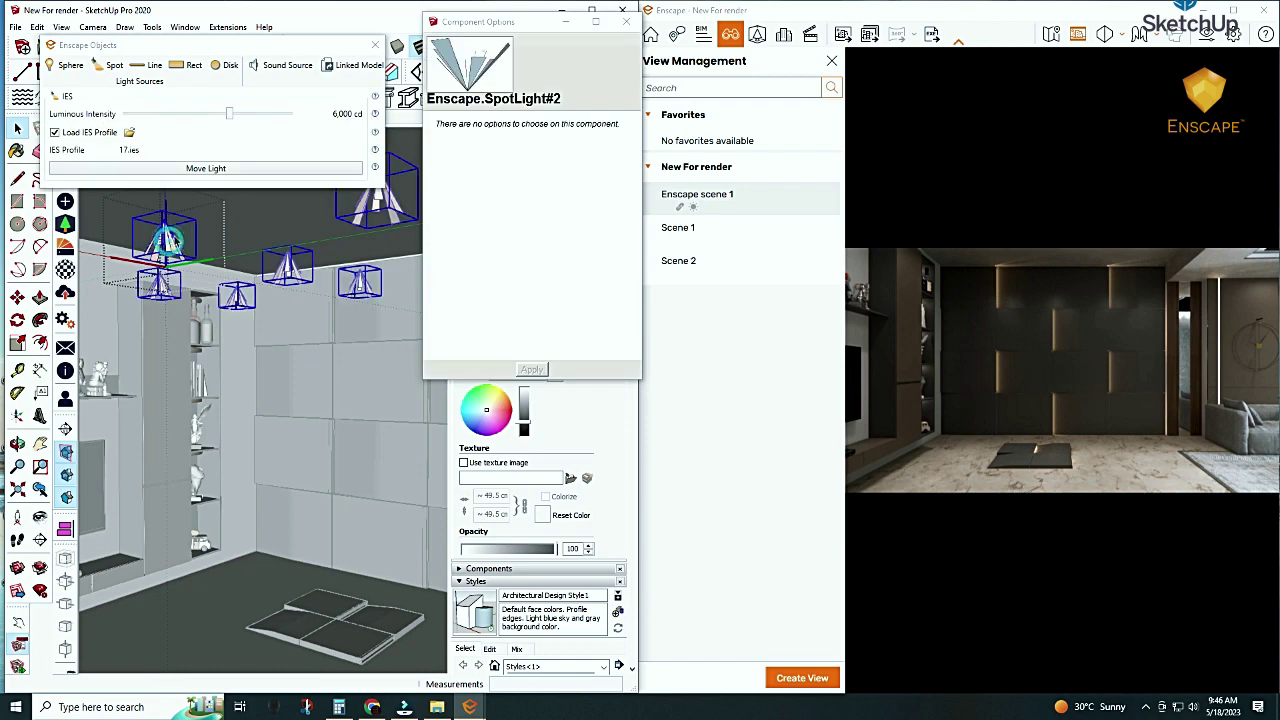
drag(227, 117, 231, 119)
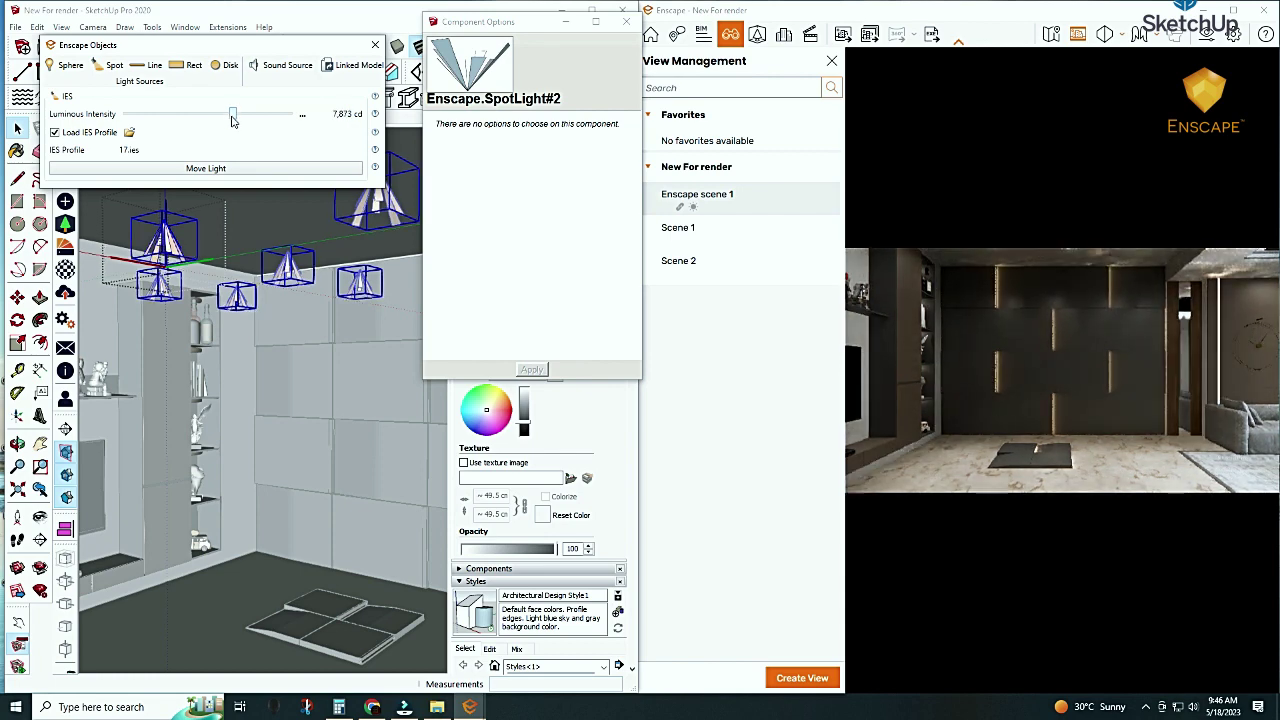
click(256, 380)
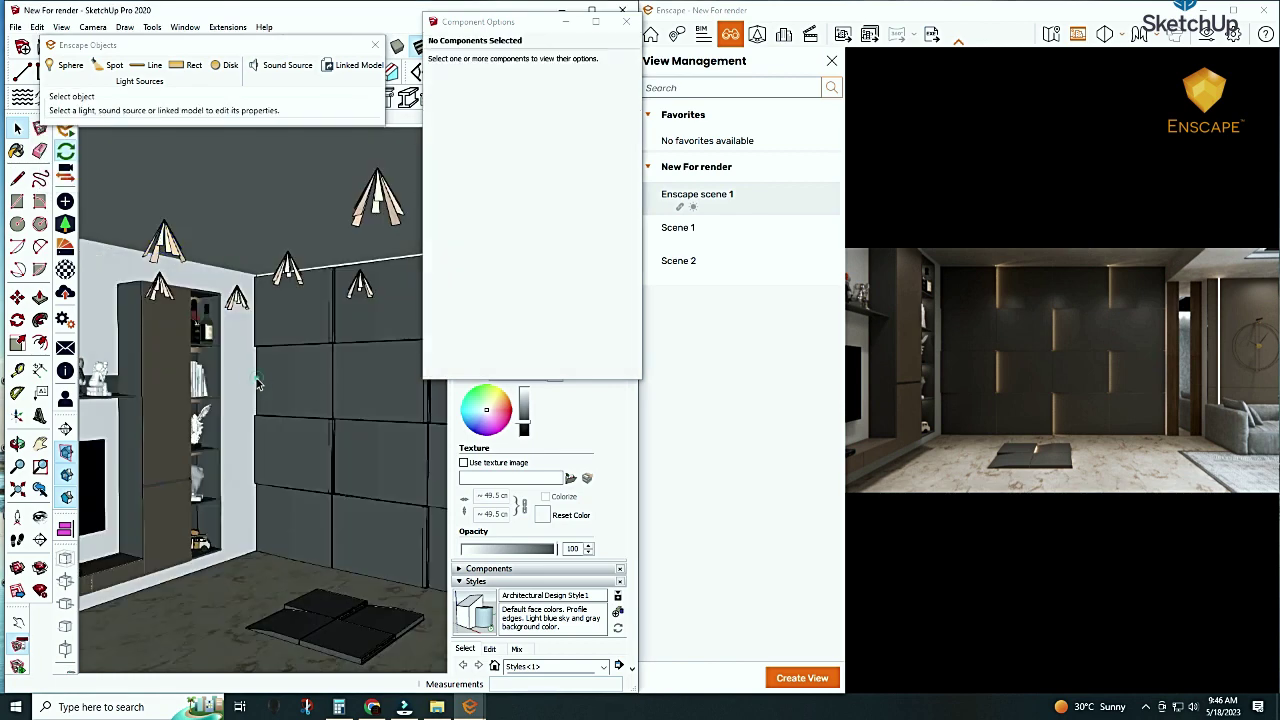
click(1232, 10)
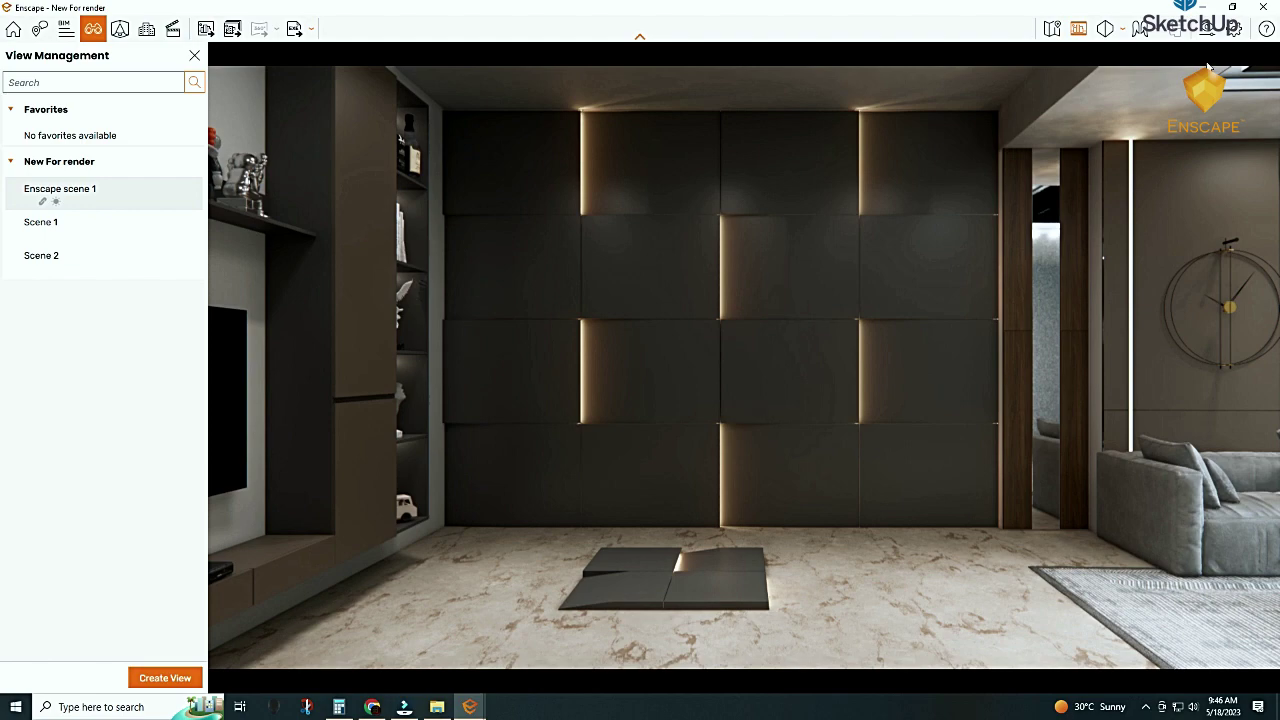
click(1232, 8)
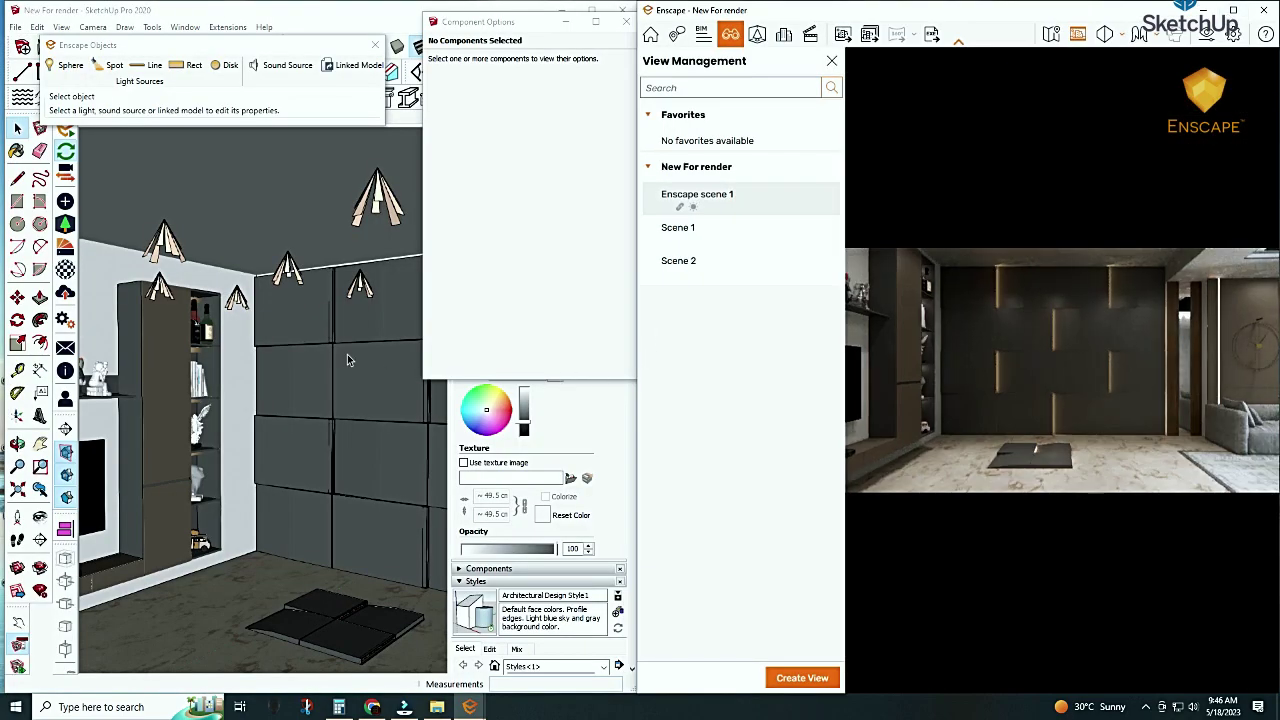
click(17, 150)
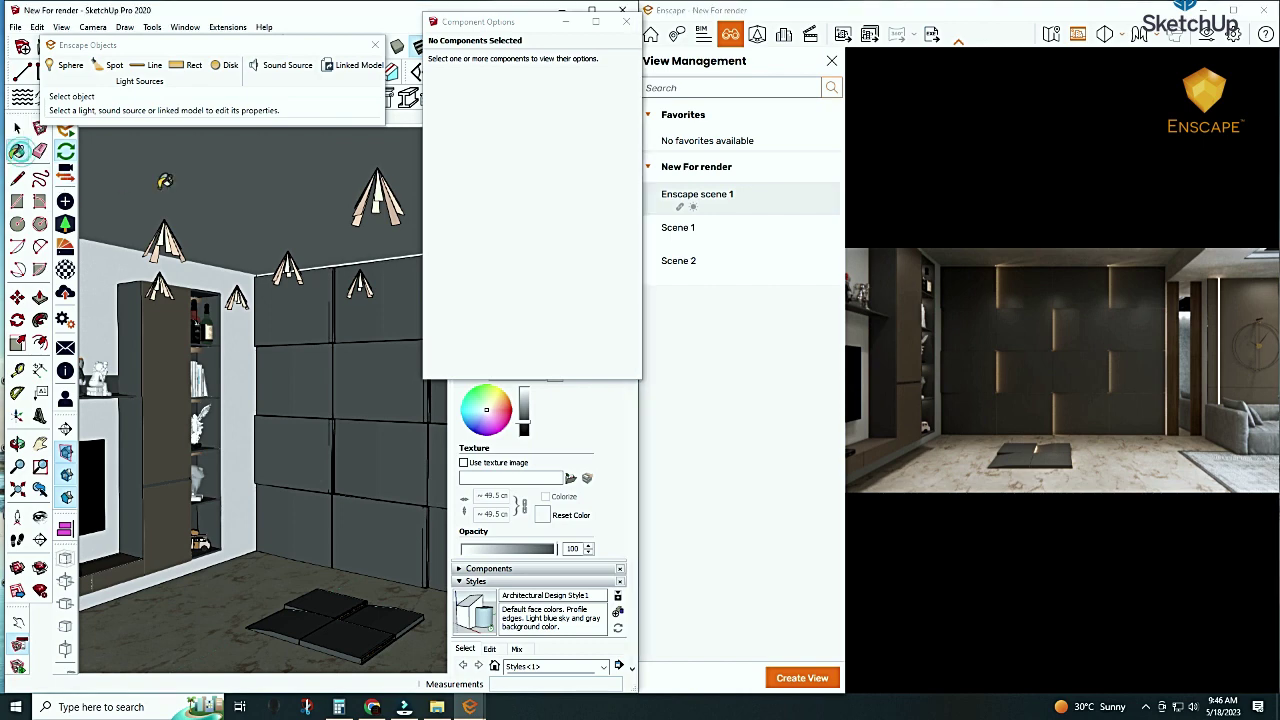
alt+click(293, 199)
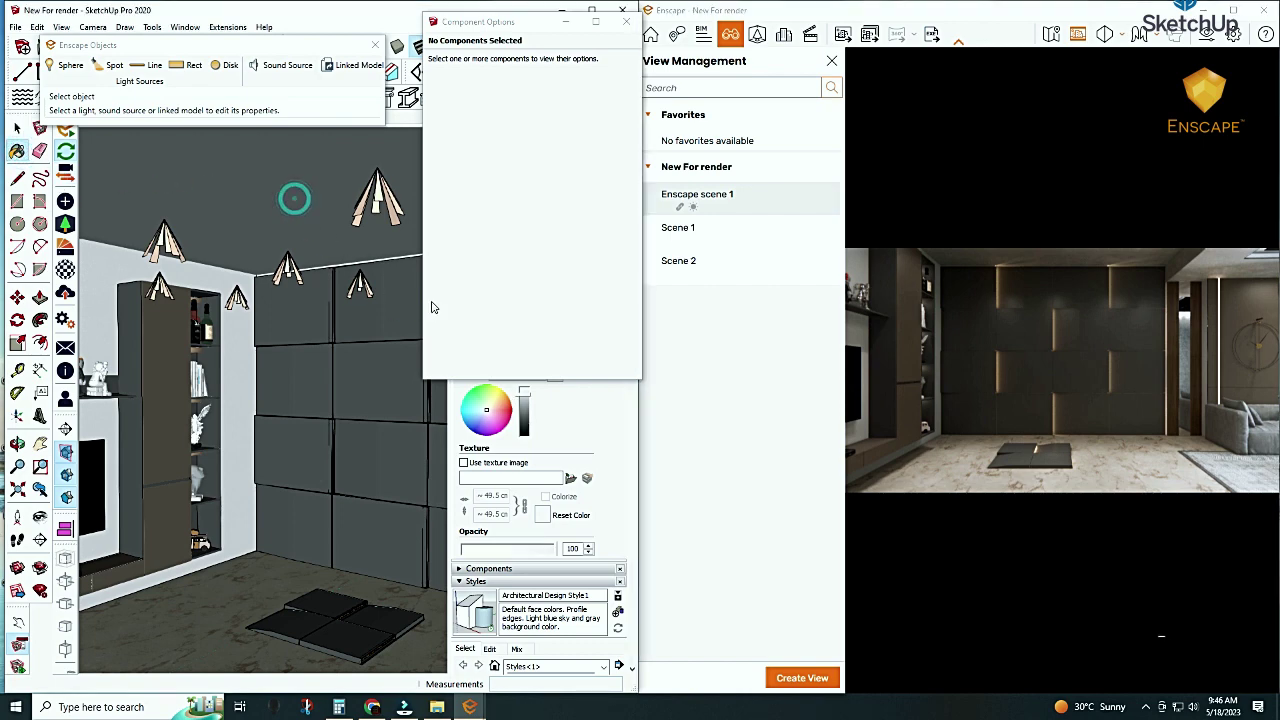
drag(492, 20, 234, 38)
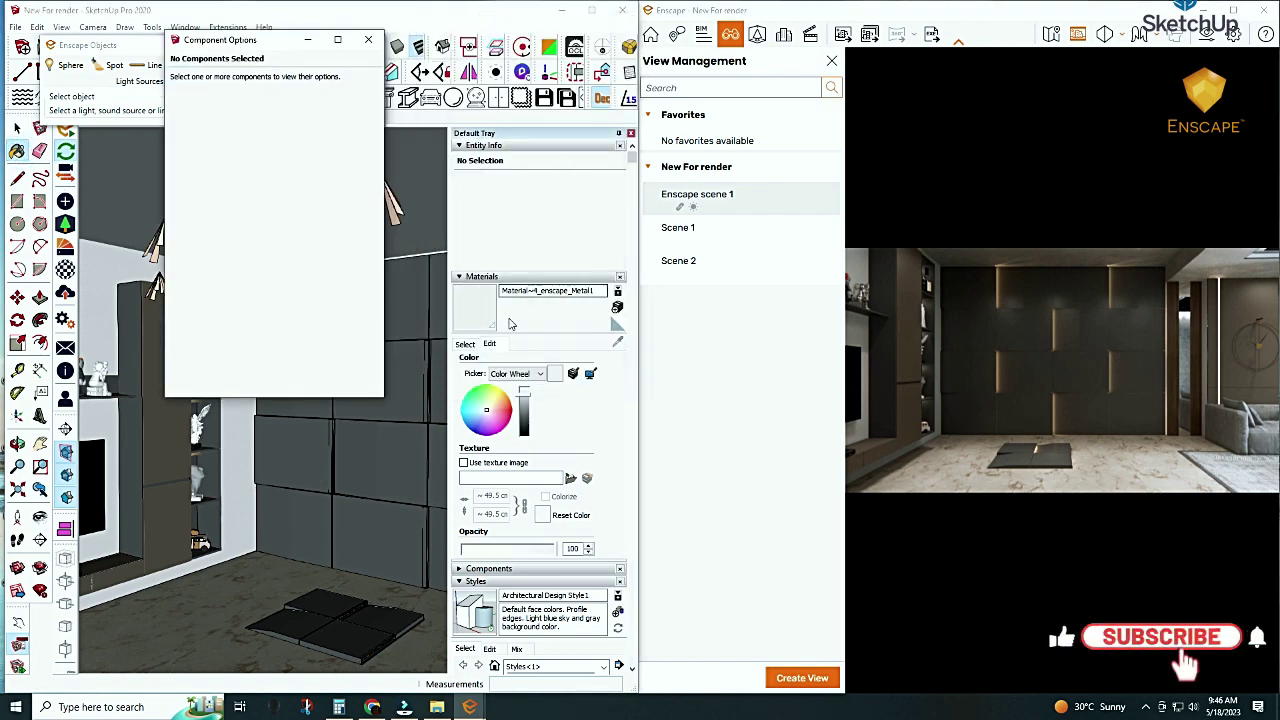
click(524, 398)
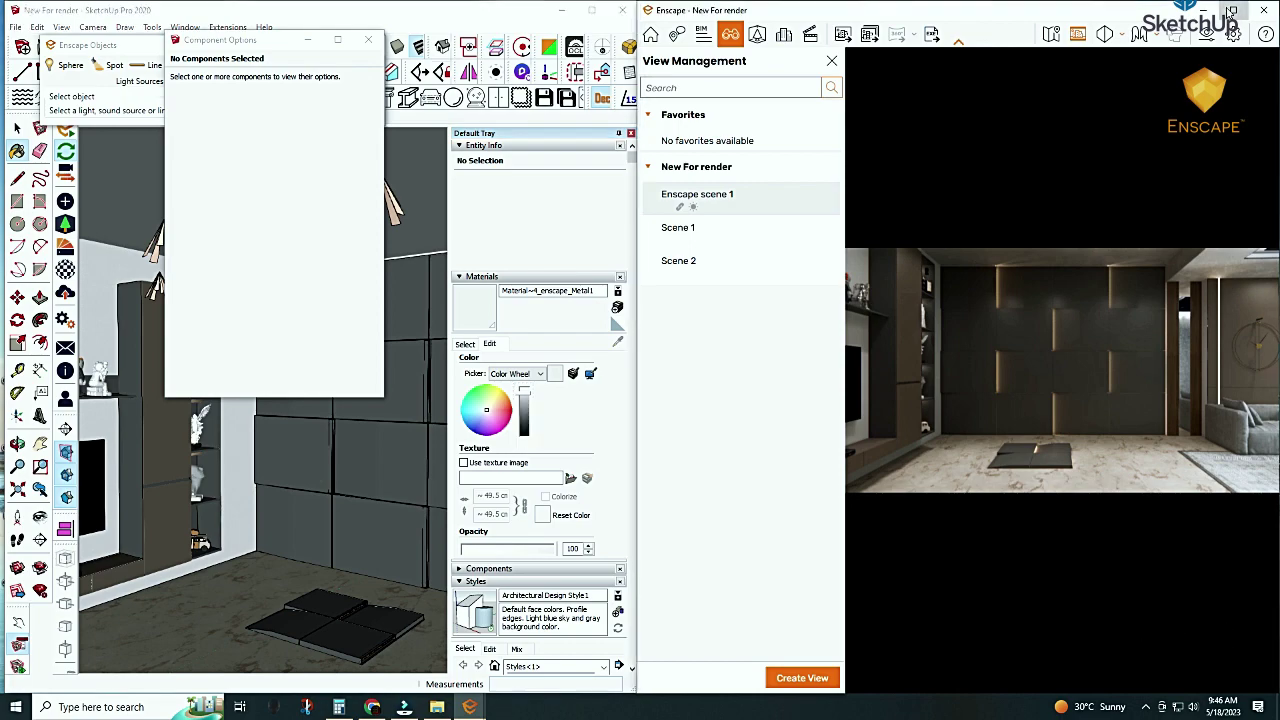
click(1232, 9)
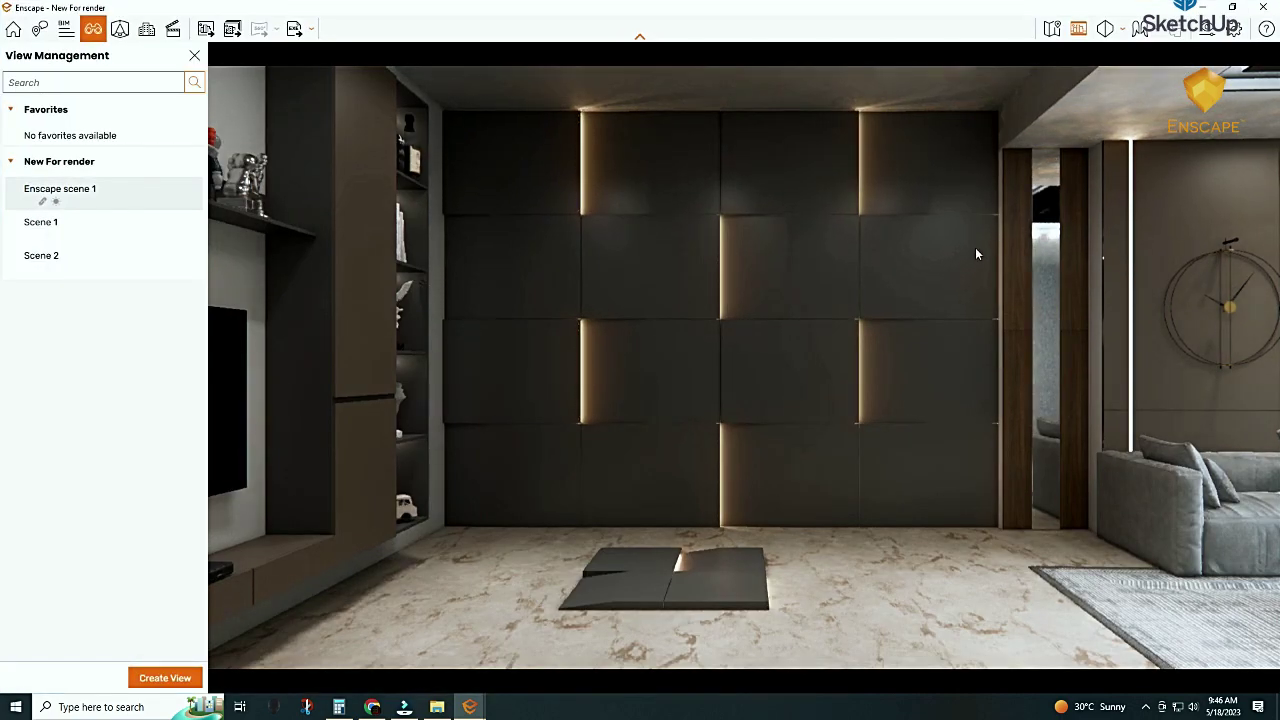
Save the dark tile-wall render as a JPEG screenshot in Pictures
click(205, 28)
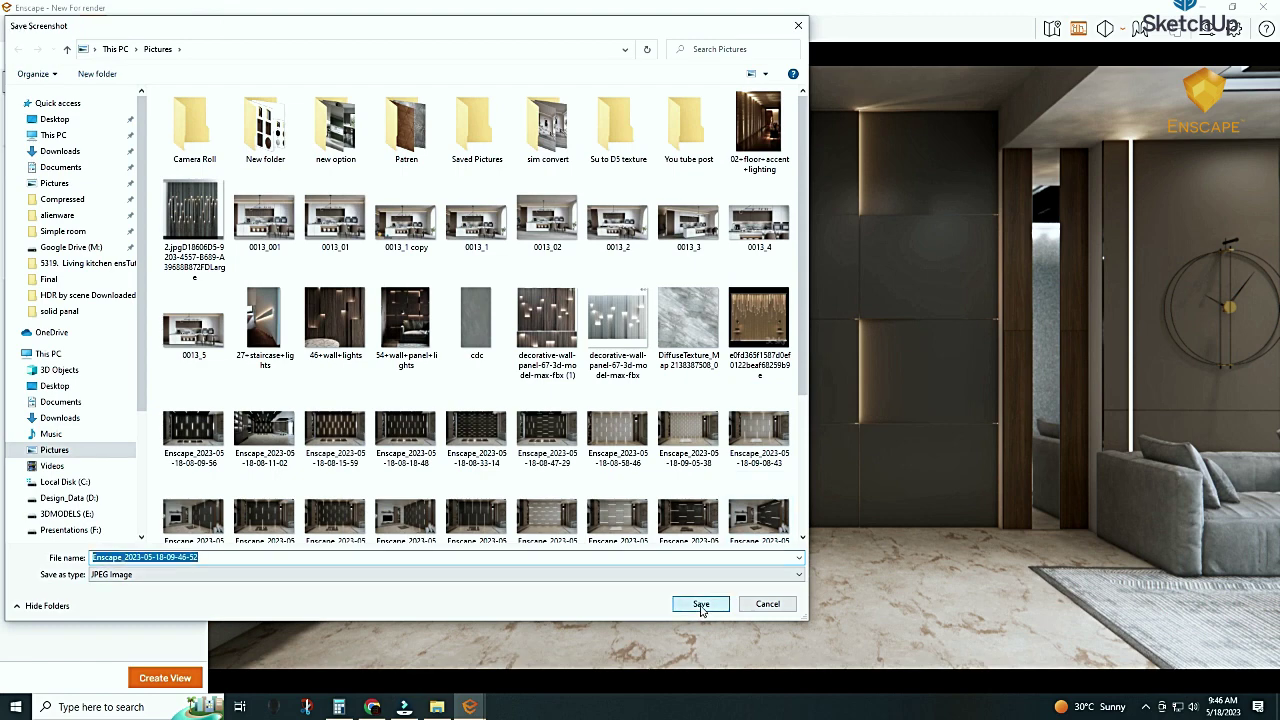
click(701, 604)
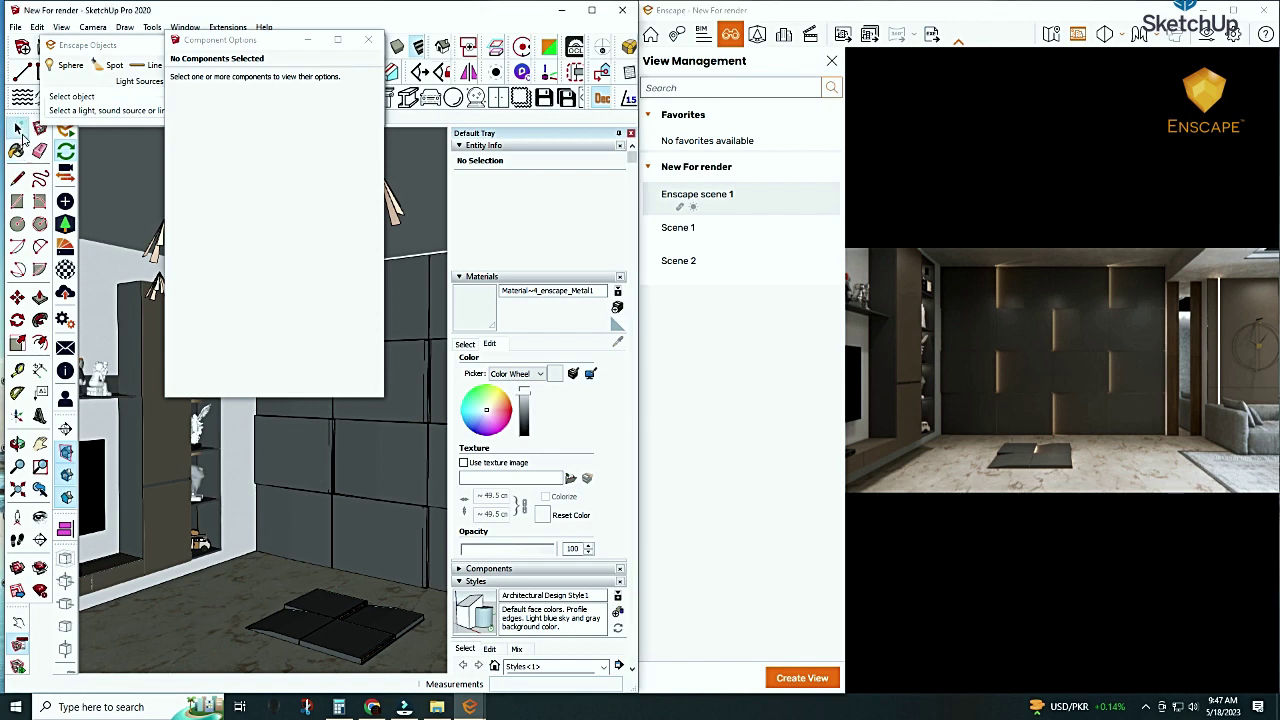
Rebuild the tile array as 4 column by 3 row copies of 100 × 100 tiles, shown full screen
click(337, 440)
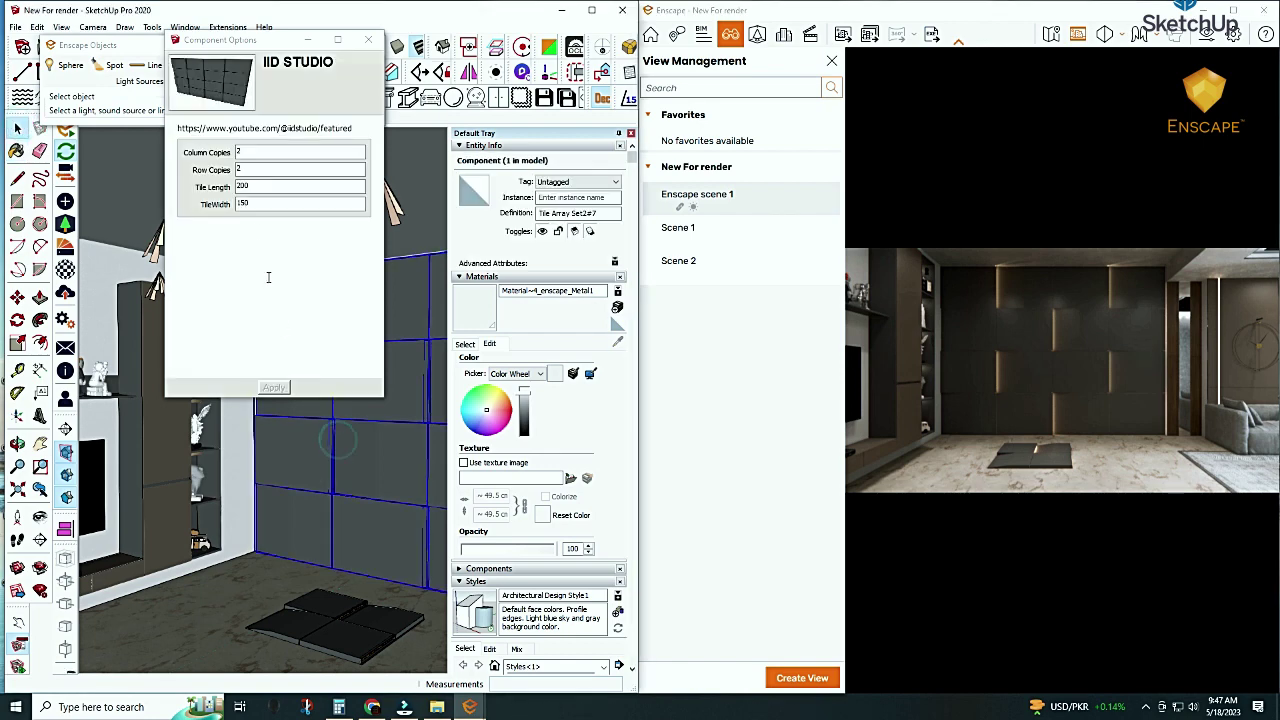
double_click(251, 187)
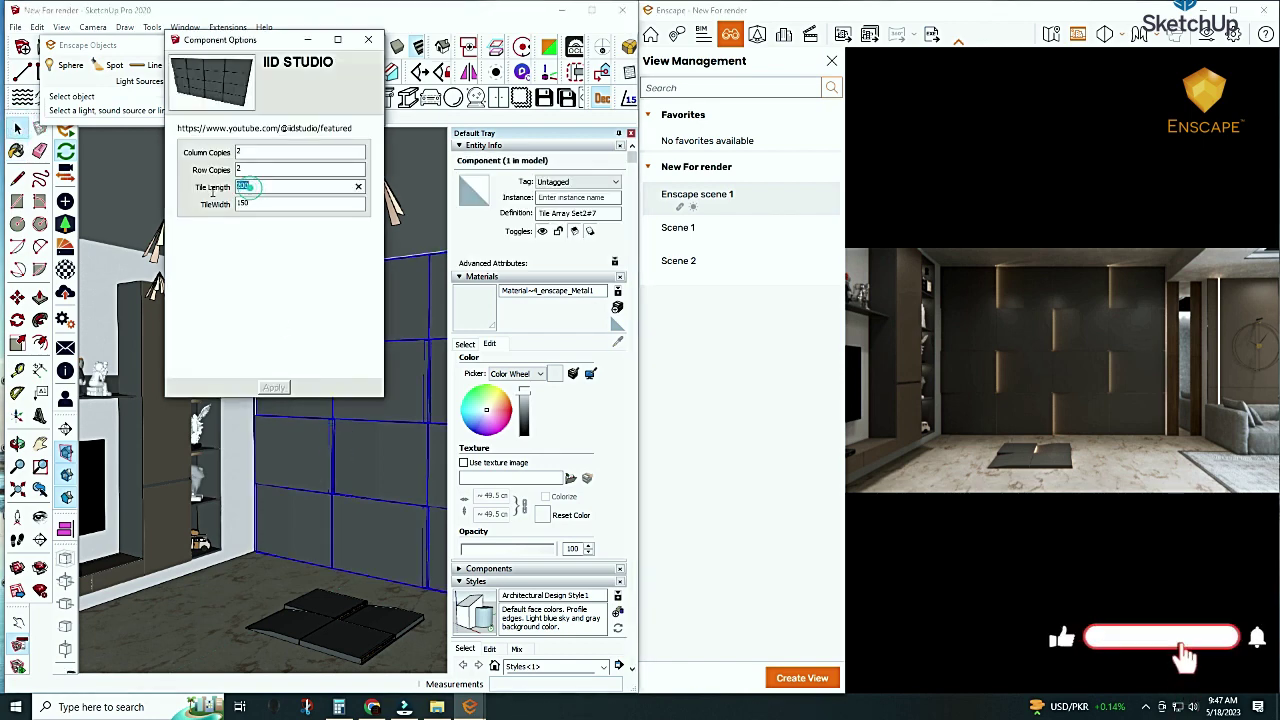
text(100)
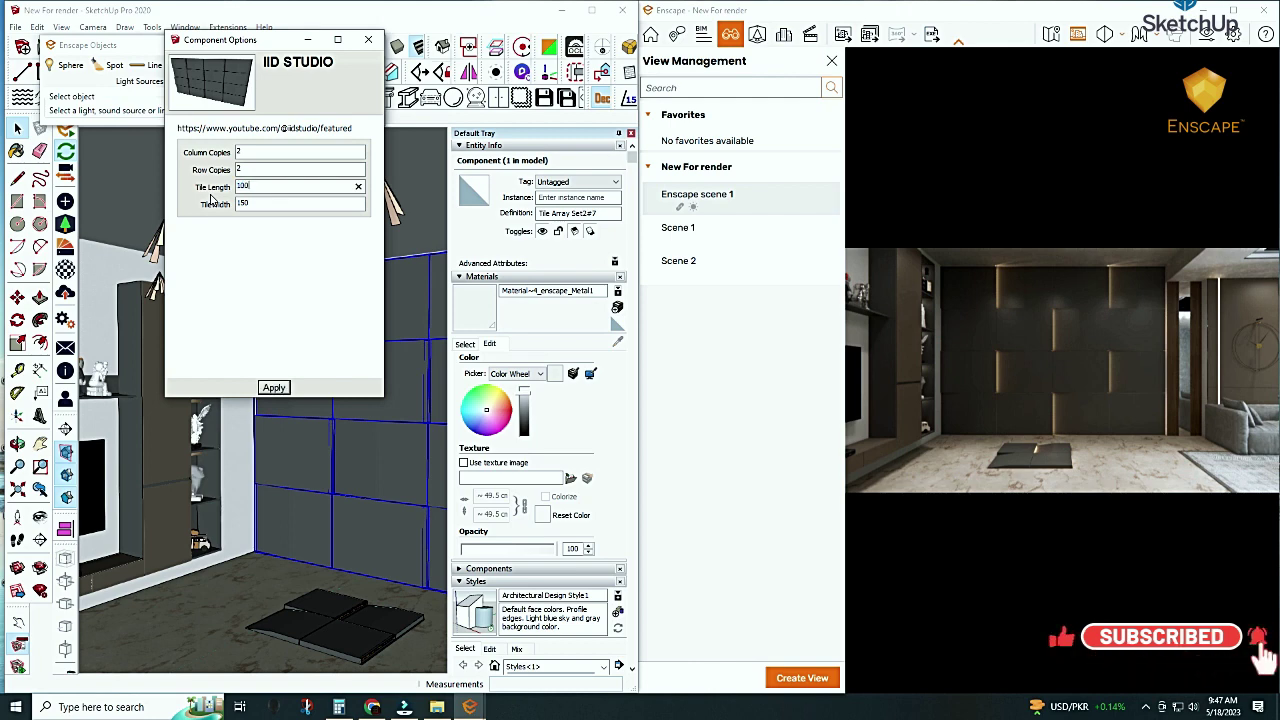
double_click(258, 202)
text(100)
key(Tab)
text(4)
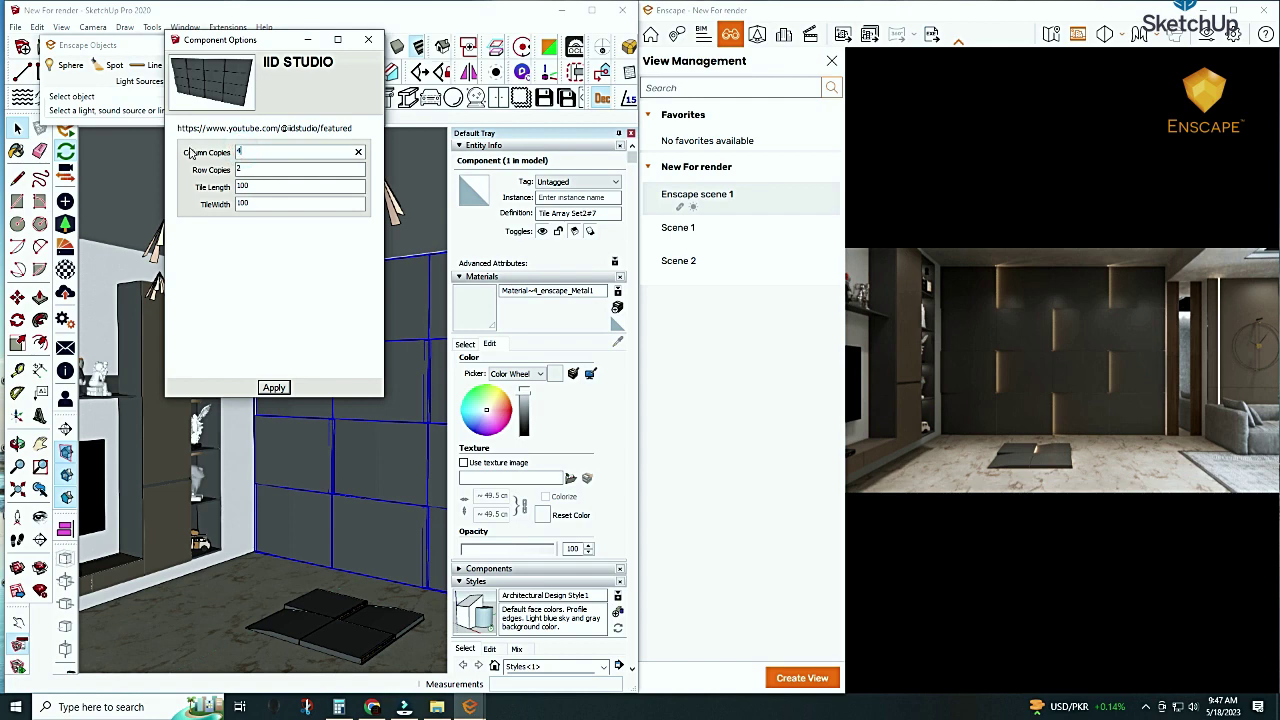
double_click(238, 169)
text(3)
click(274, 388)
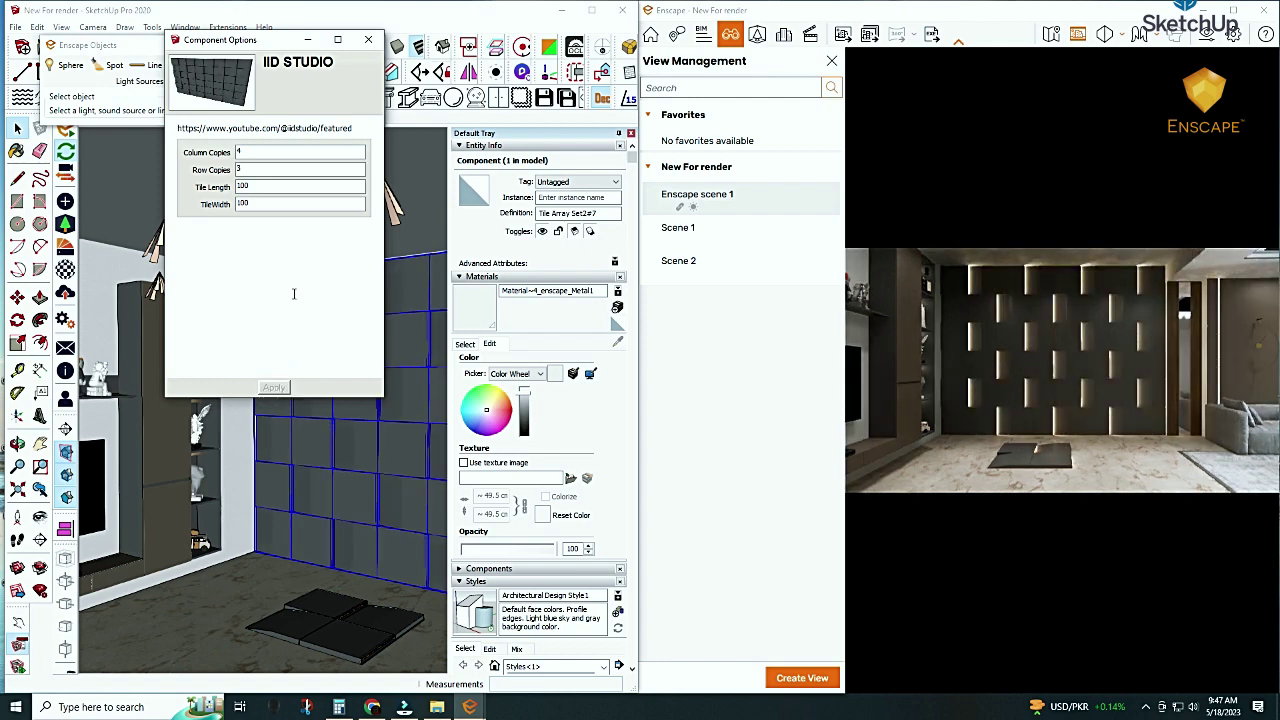
click(1233, 10)
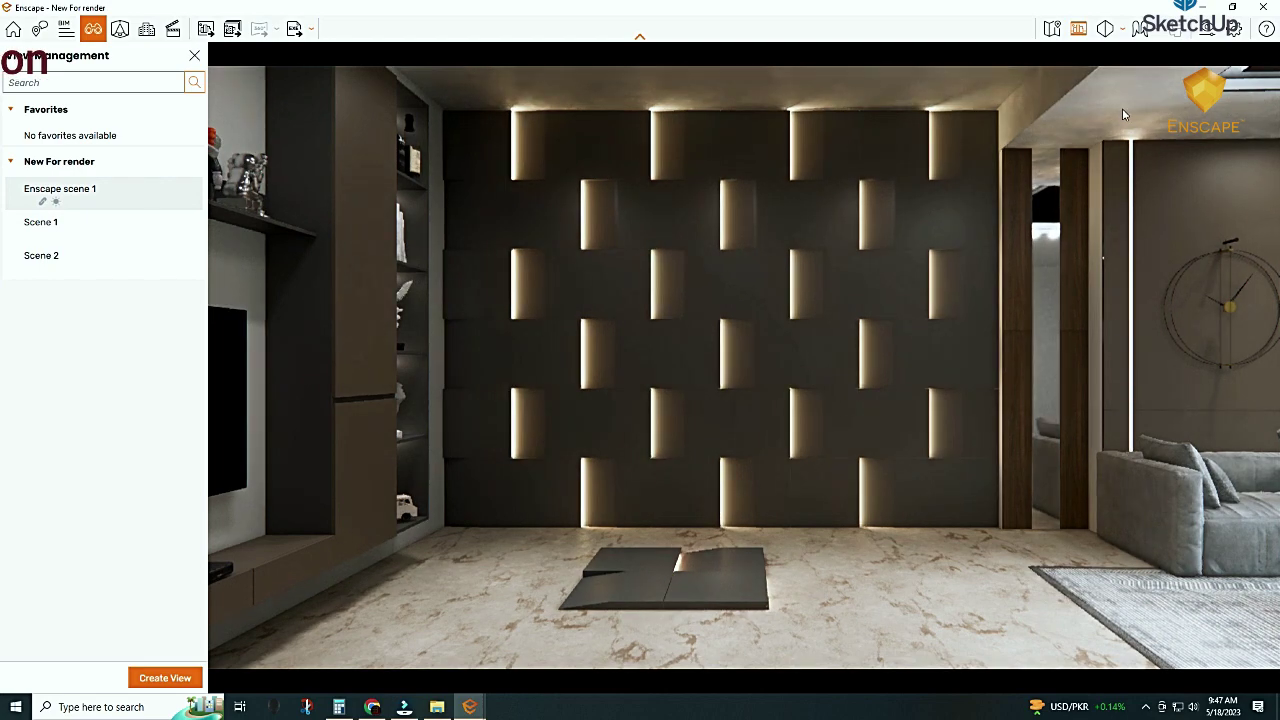
Export an Enscape screenshot of the 4×3 lit tile wall and restore the render window beside SketchUp
click(205, 28)
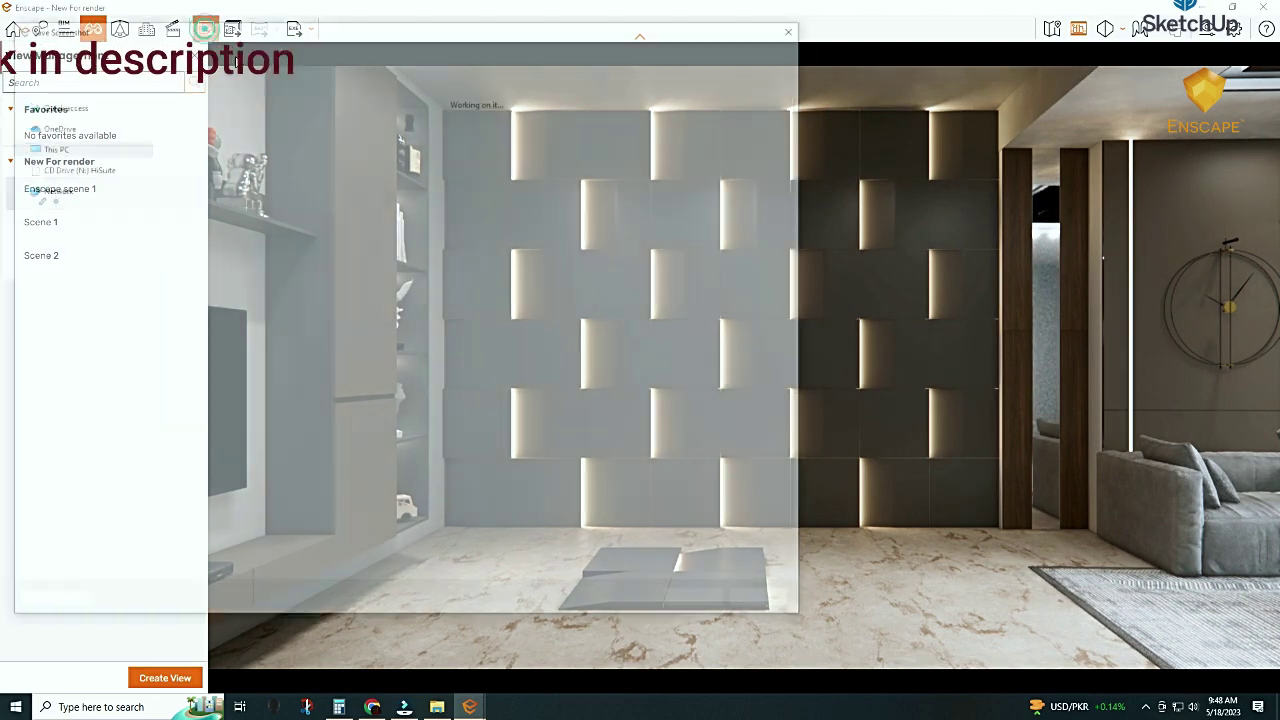
click(706, 605)
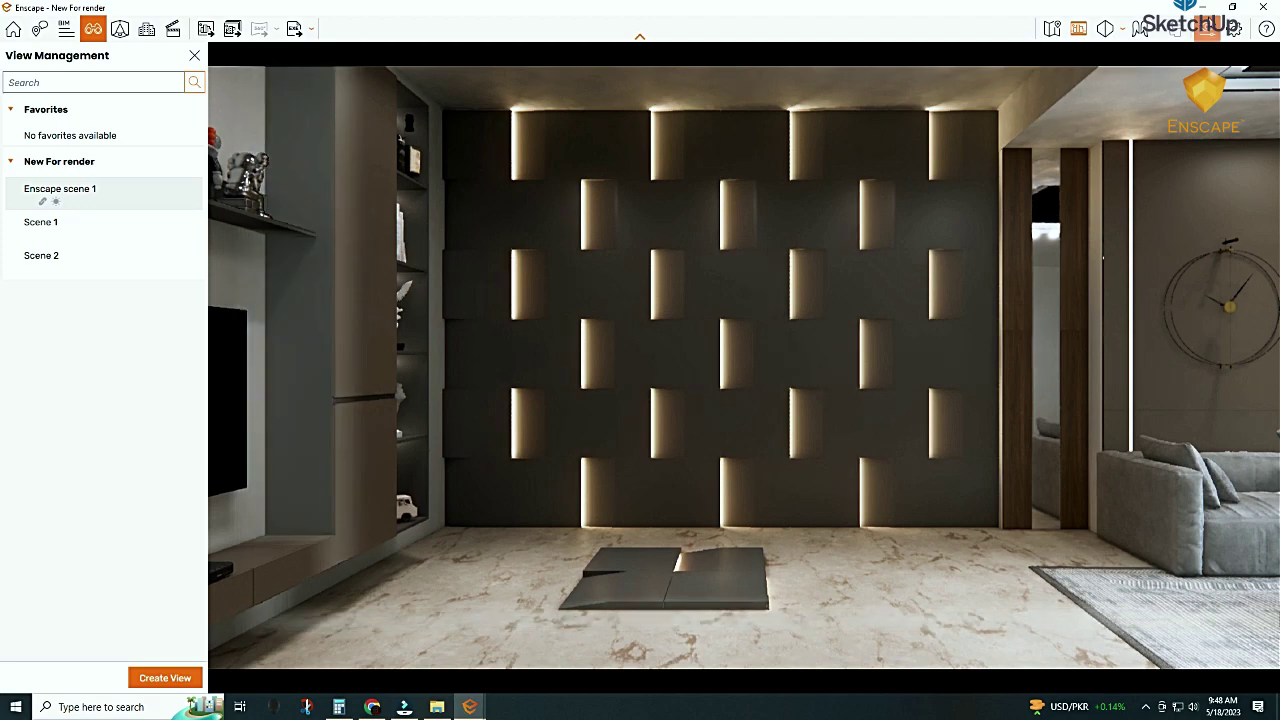
click(1233, 8)
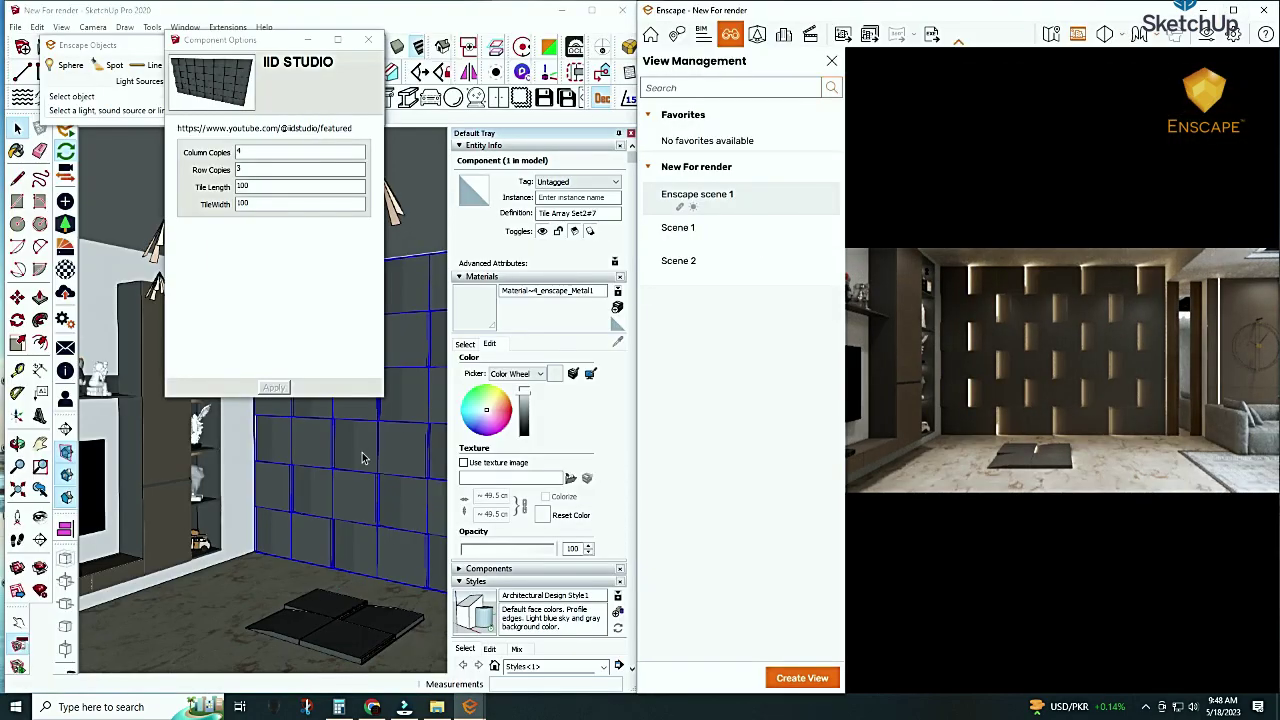
Orbit to the tile wall and select the hidden rectangular light inside the tile array
scroll(344, 488, up, 2)
scroll(340, 502, up, 2)
scroll(352, 510, up, 1)
mouse_move(366, 517)
middle_down()
mouse_move(265, 484)
mouse_move(278, 483)
middle_up()
double_click(278, 483)
click(278, 483)
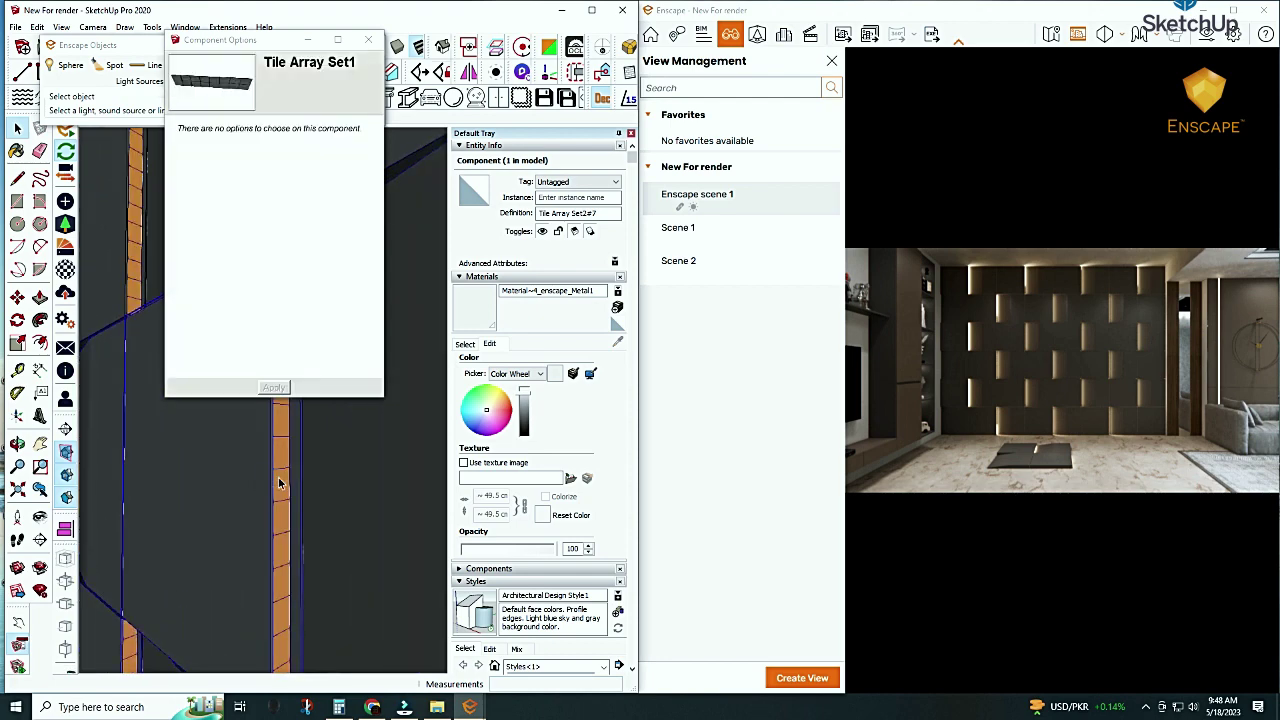
double_click(278, 483)
click(278, 483)
key(Escape)
key(Escape)
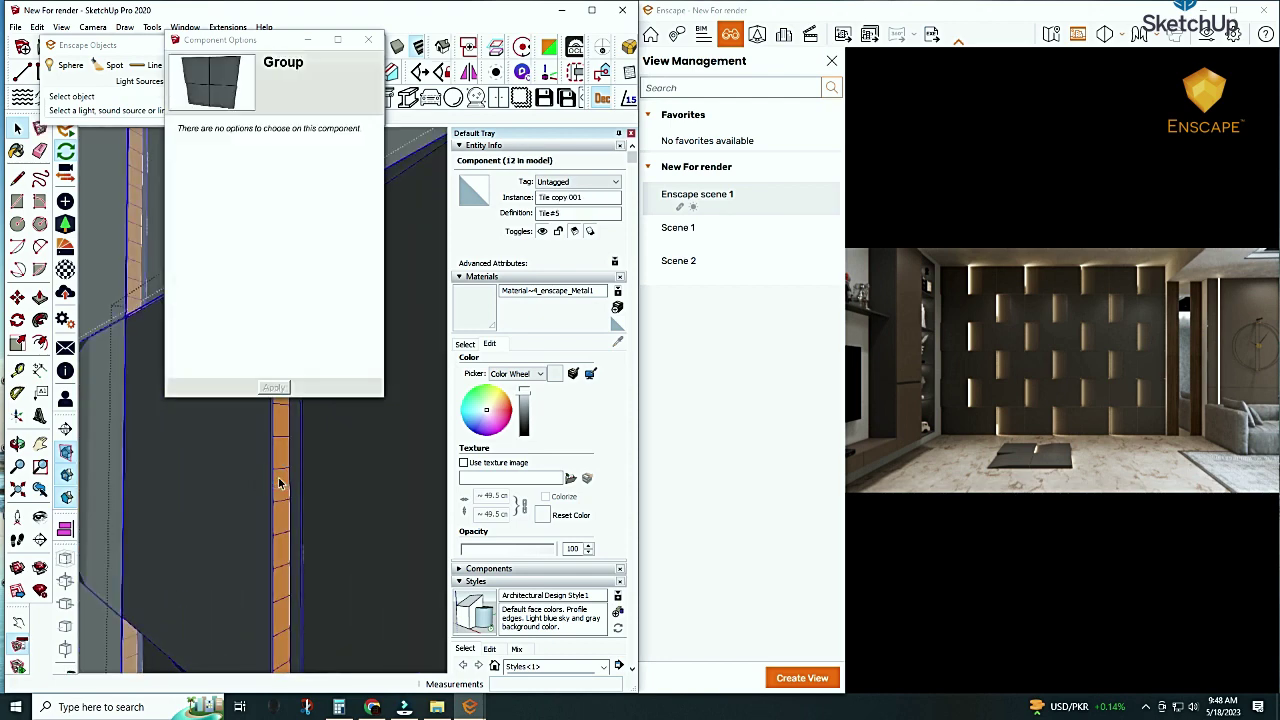
key(Escape)
key(Escape)
click(280, 484)
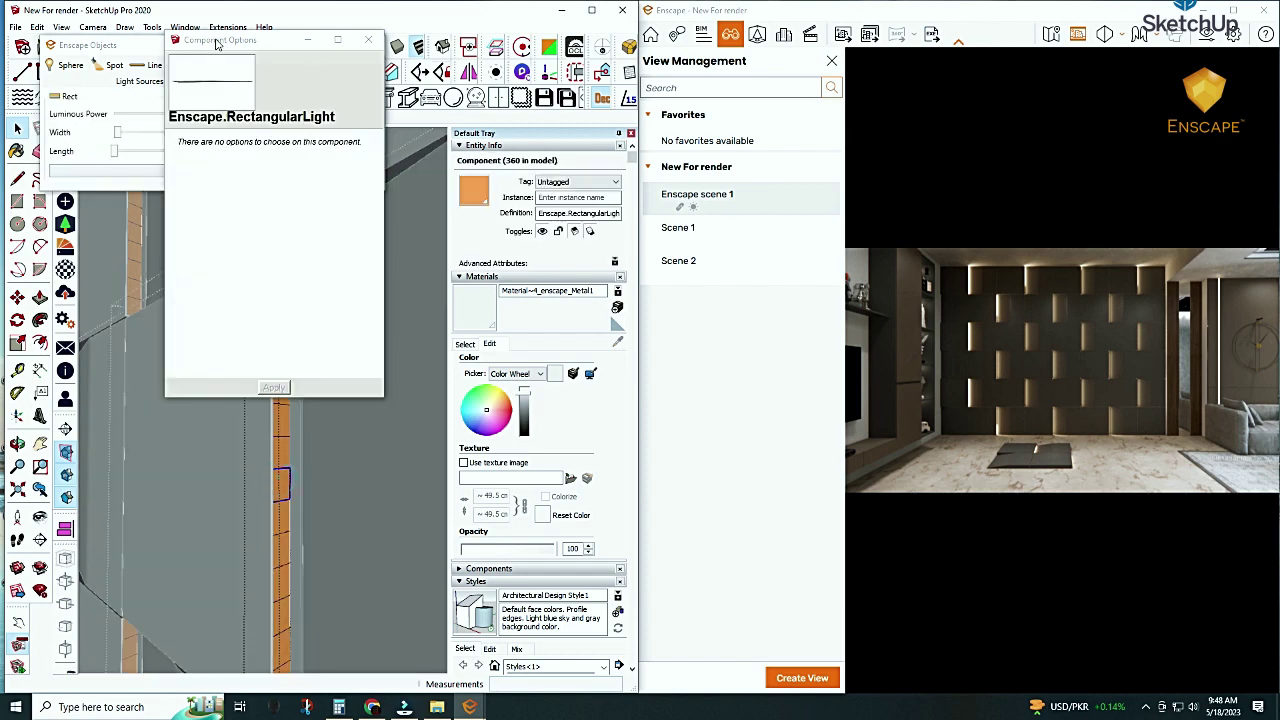
Lower the rectangular light's Luminous Power from 95 to 24 lm, then deselect it
drag(217, 43, 422, 71)
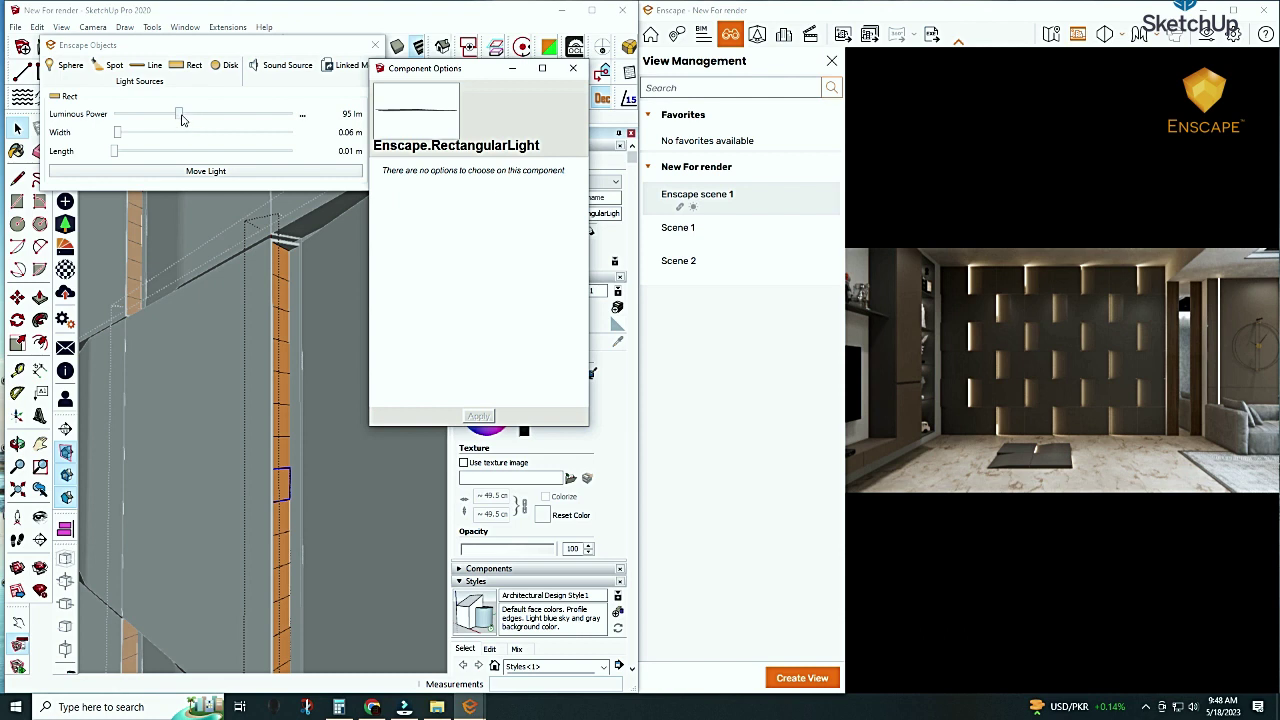
drag(181, 118, 160, 118)
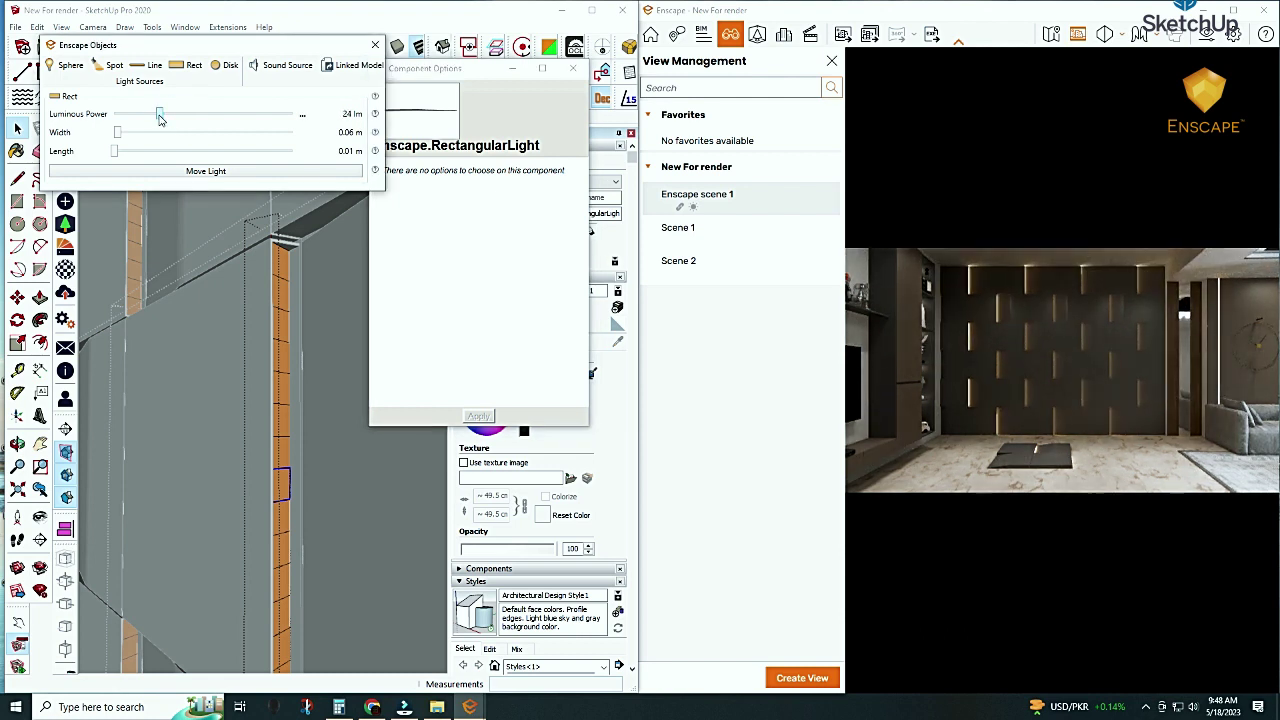
click(375, 44)
scroll(272, 344, down, 2)
scroll(272, 344, down, 2)
scroll(266, 390, down, 2)
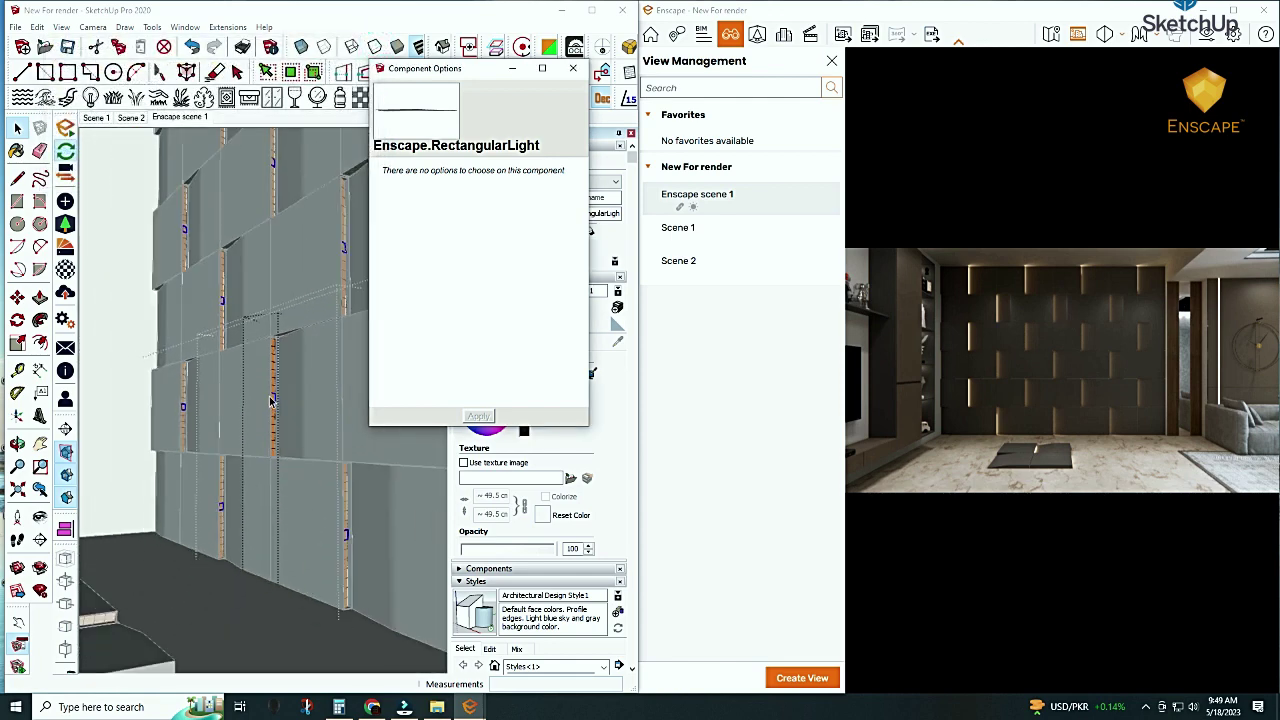
scroll(261, 427, down, 2)
click(238, 611)
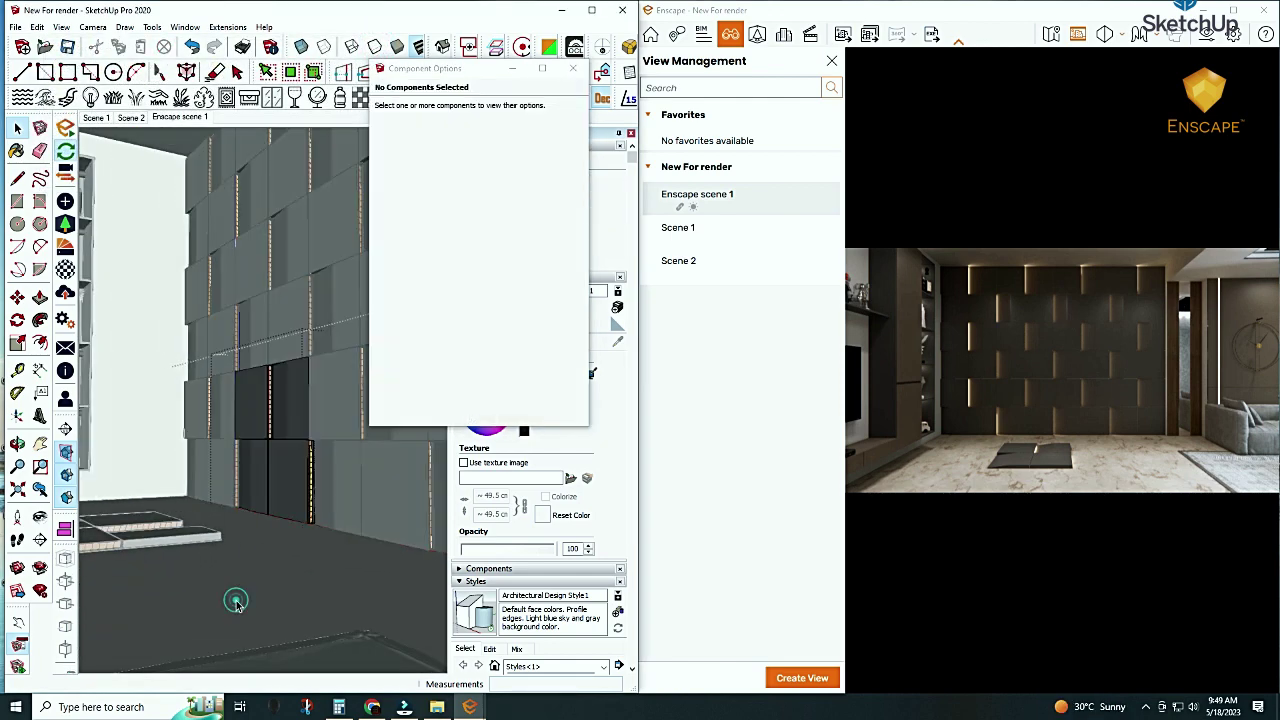
Close the edited component and select the tiled wall array to show its parameters
right_click(238, 607)
click(249, 609)
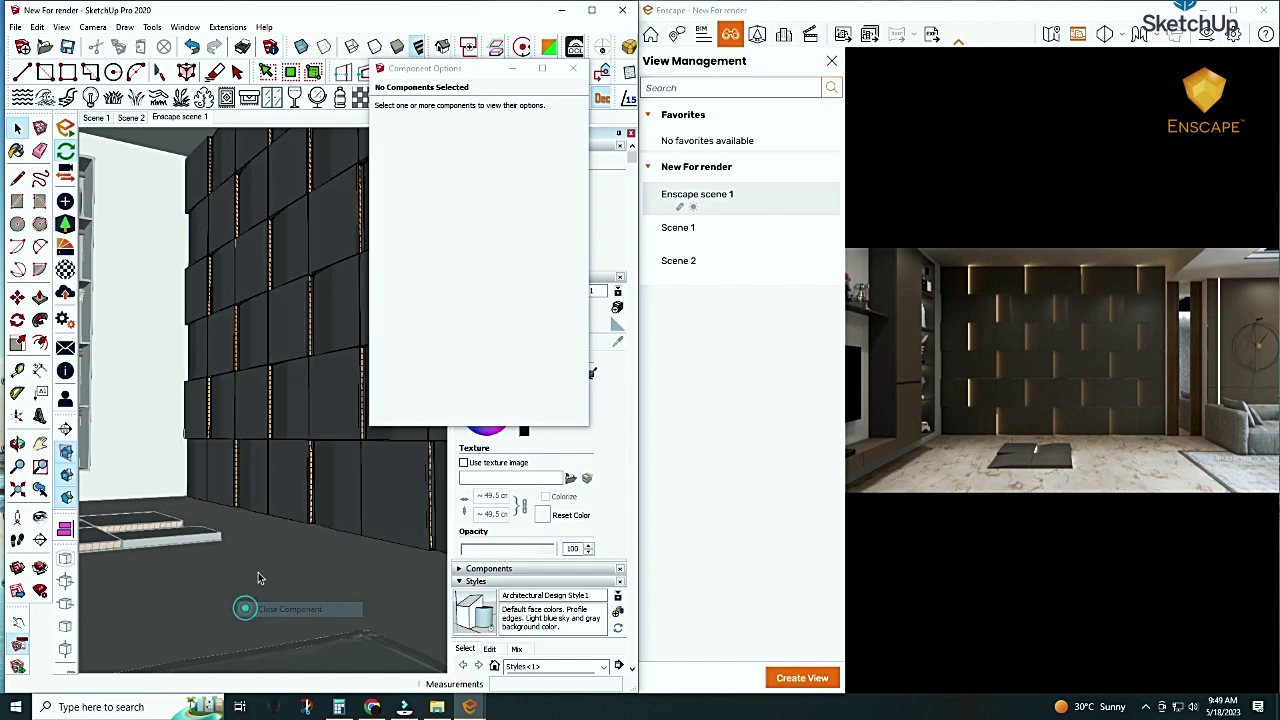
click(271, 479)
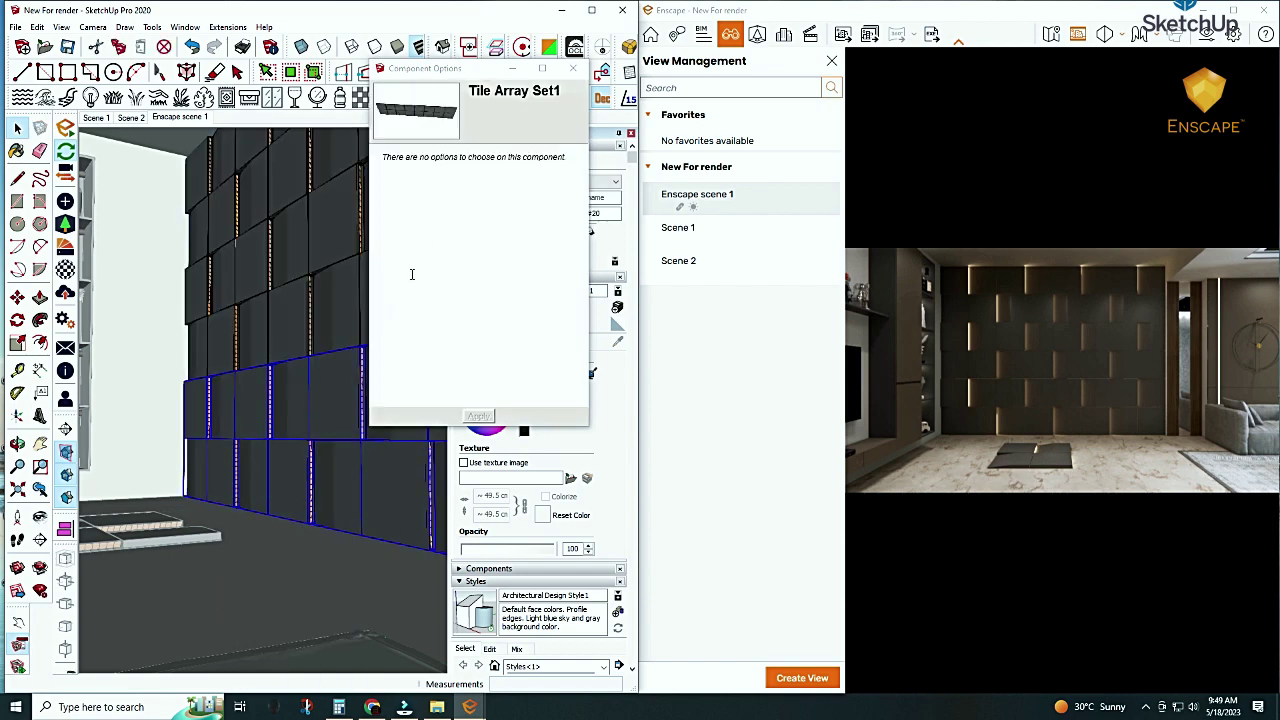
click(202, 615)
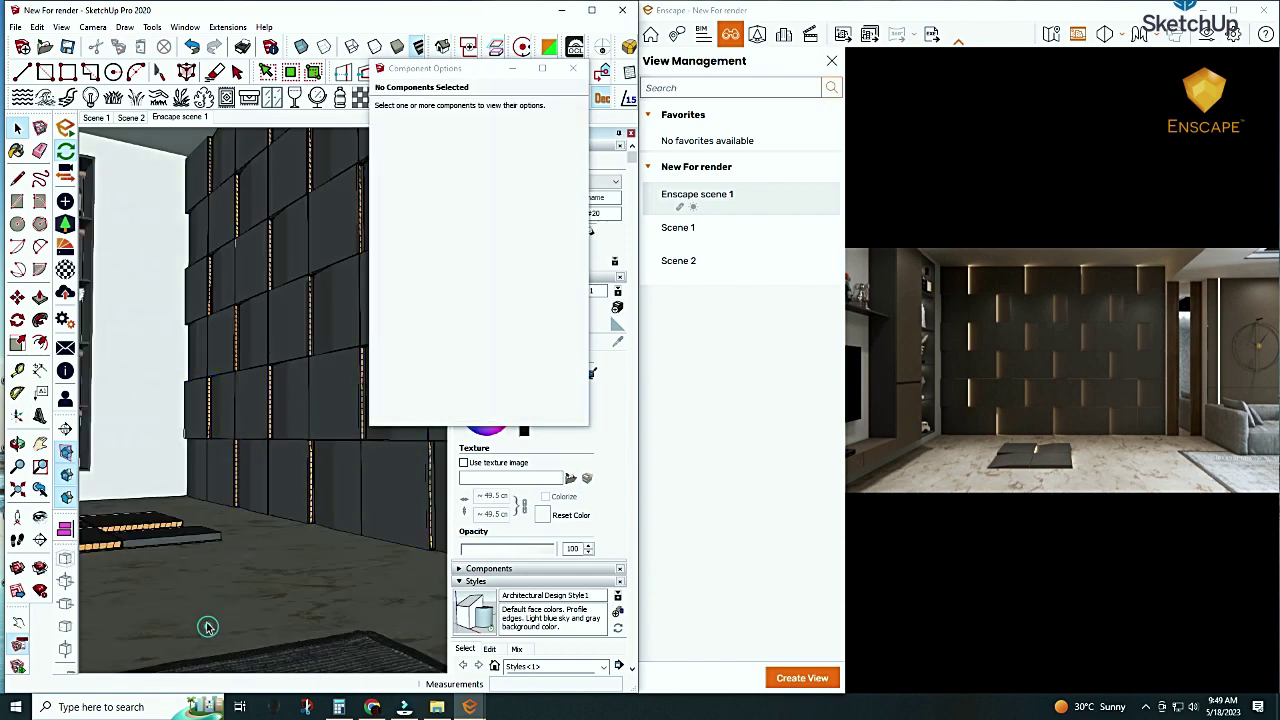
click(232, 558)
click(254, 478)
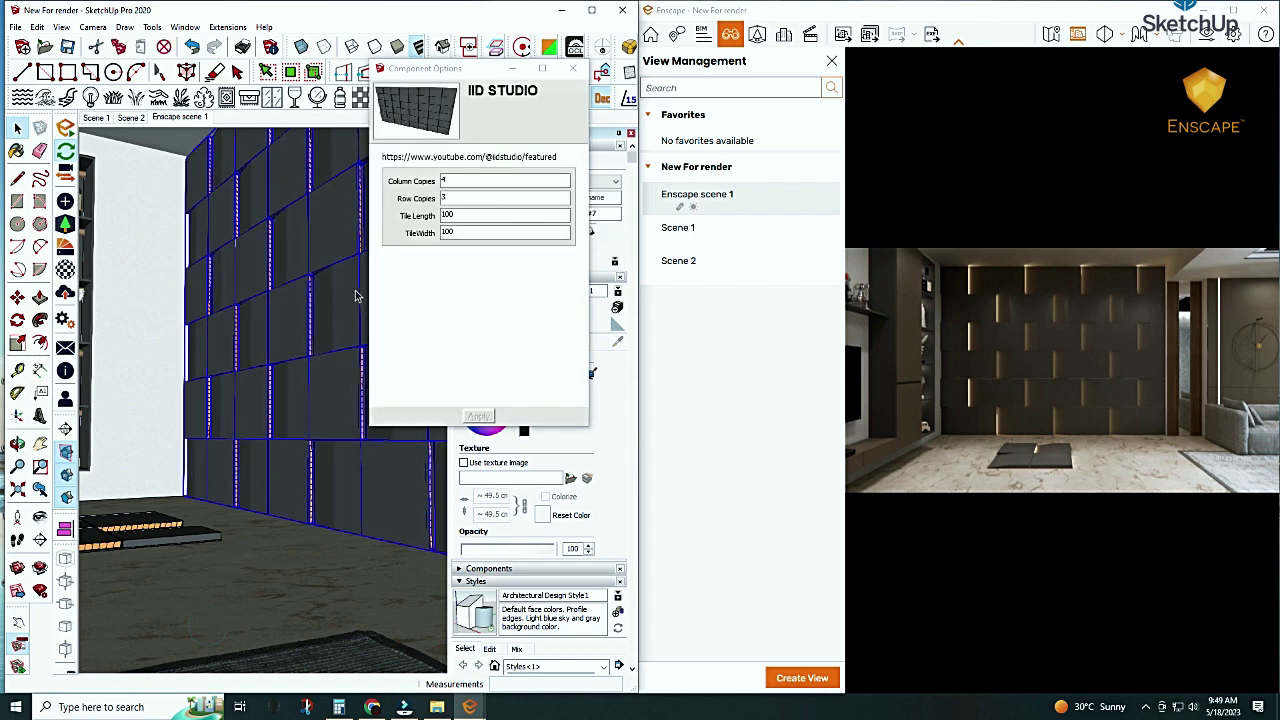
Set Tile Length to 80 and Tile Width to 75 and apply
double_click(459, 215)
text(80)
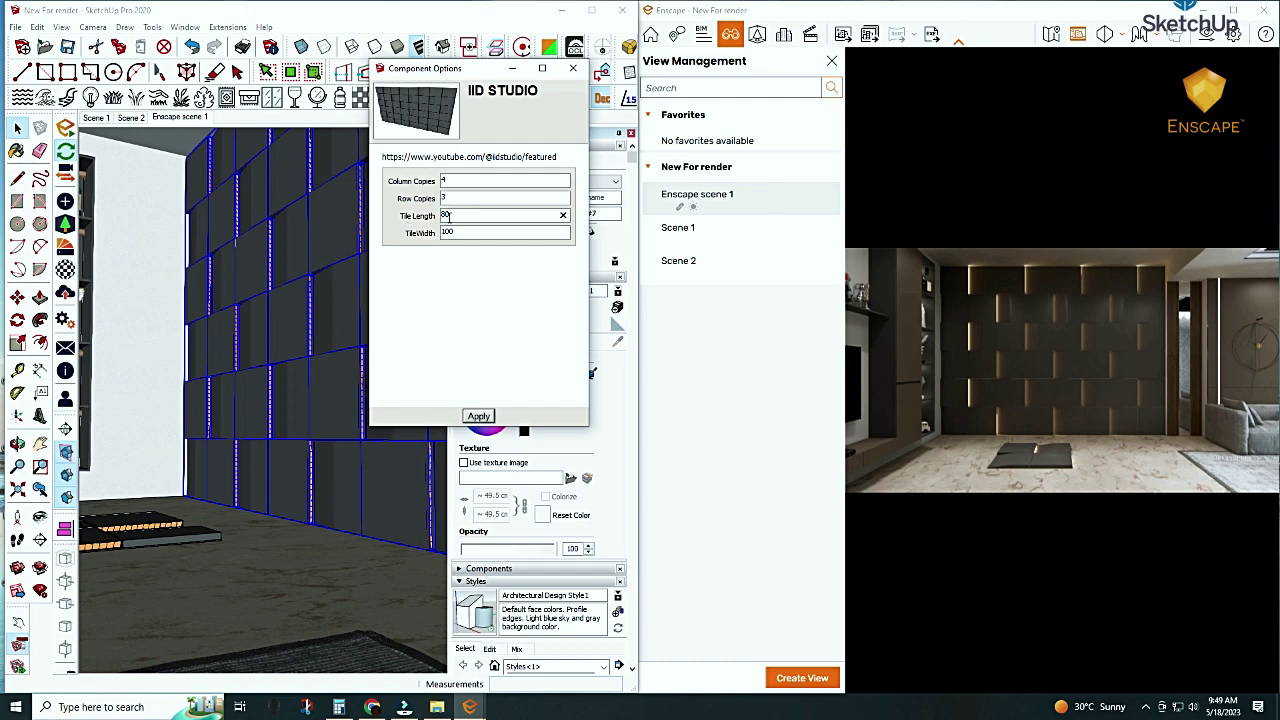
drag(455, 231, 408, 235)
text(75)
click(466, 417)
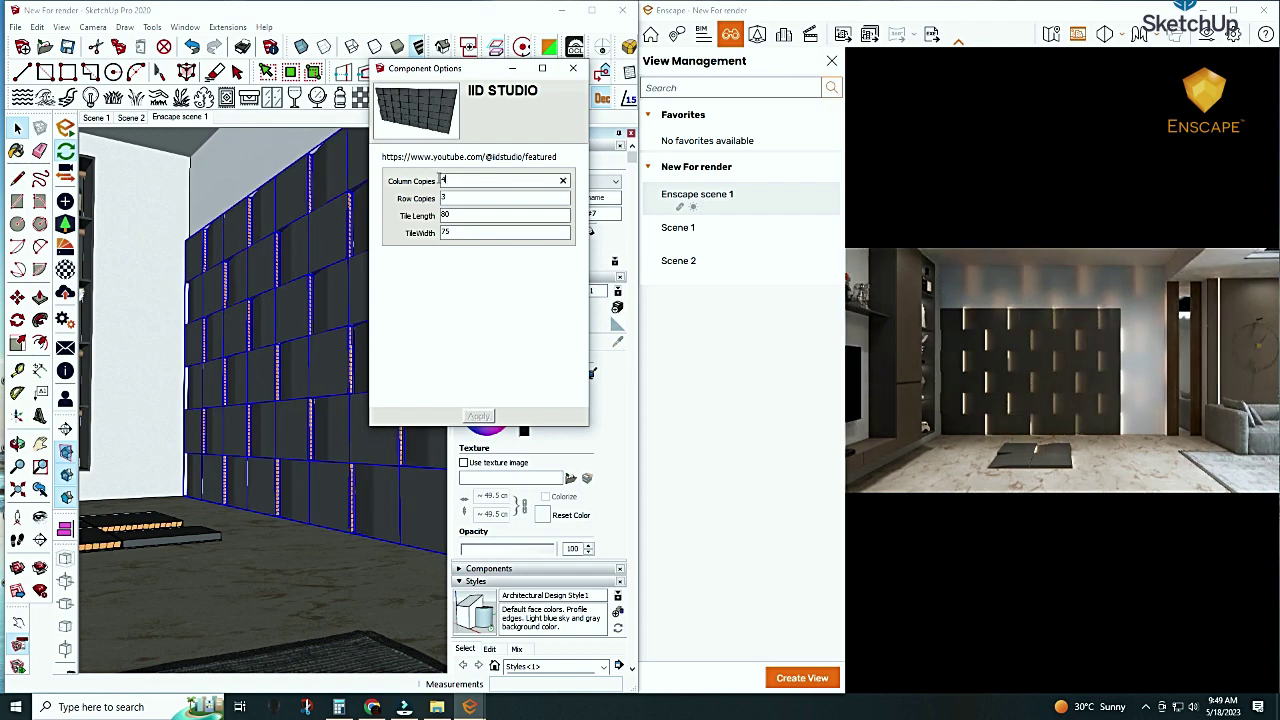
Set 6 column copies and 4 row copies, apply, and view the Enscape render full screen
drag(443, 180, 413, 179)
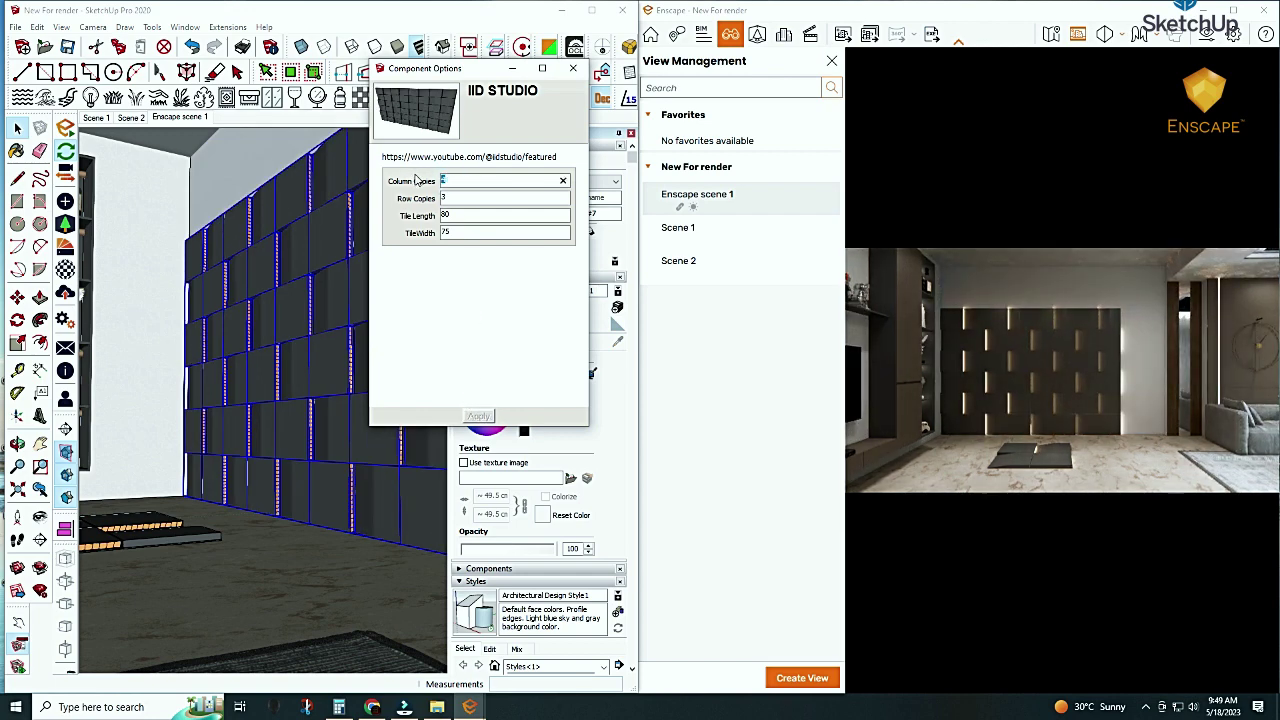
text(4)
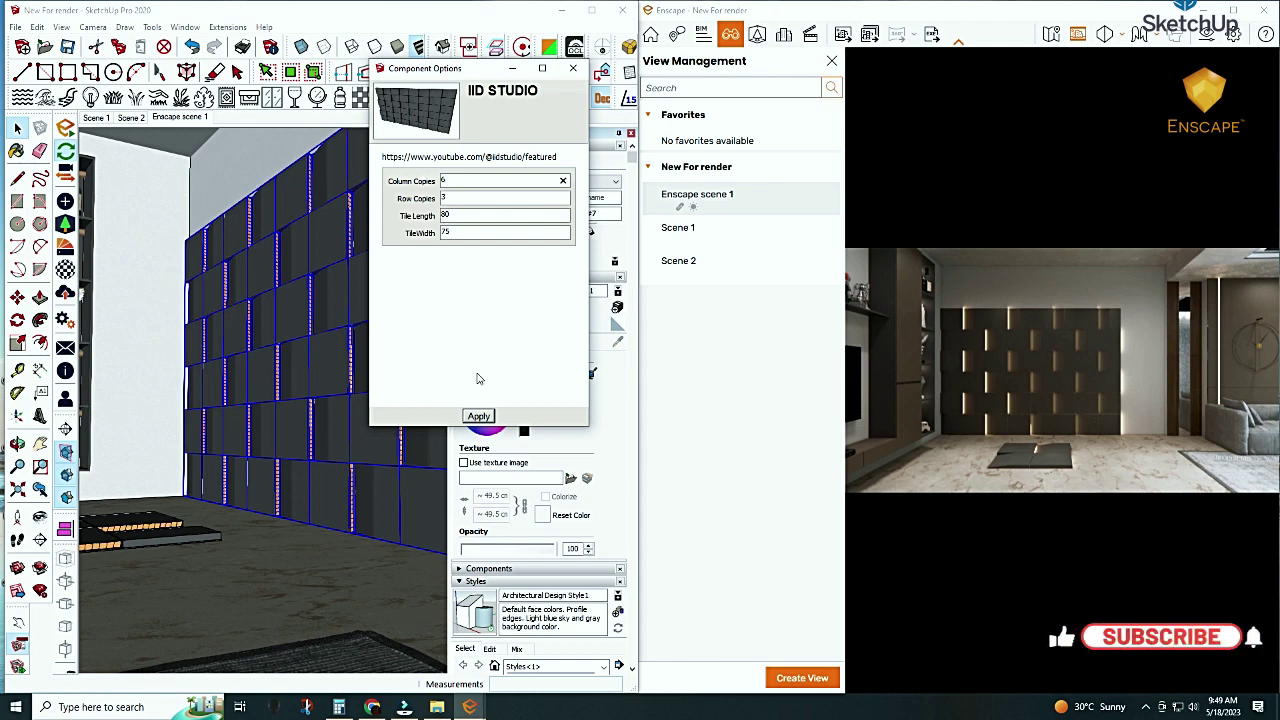
click(478, 416)
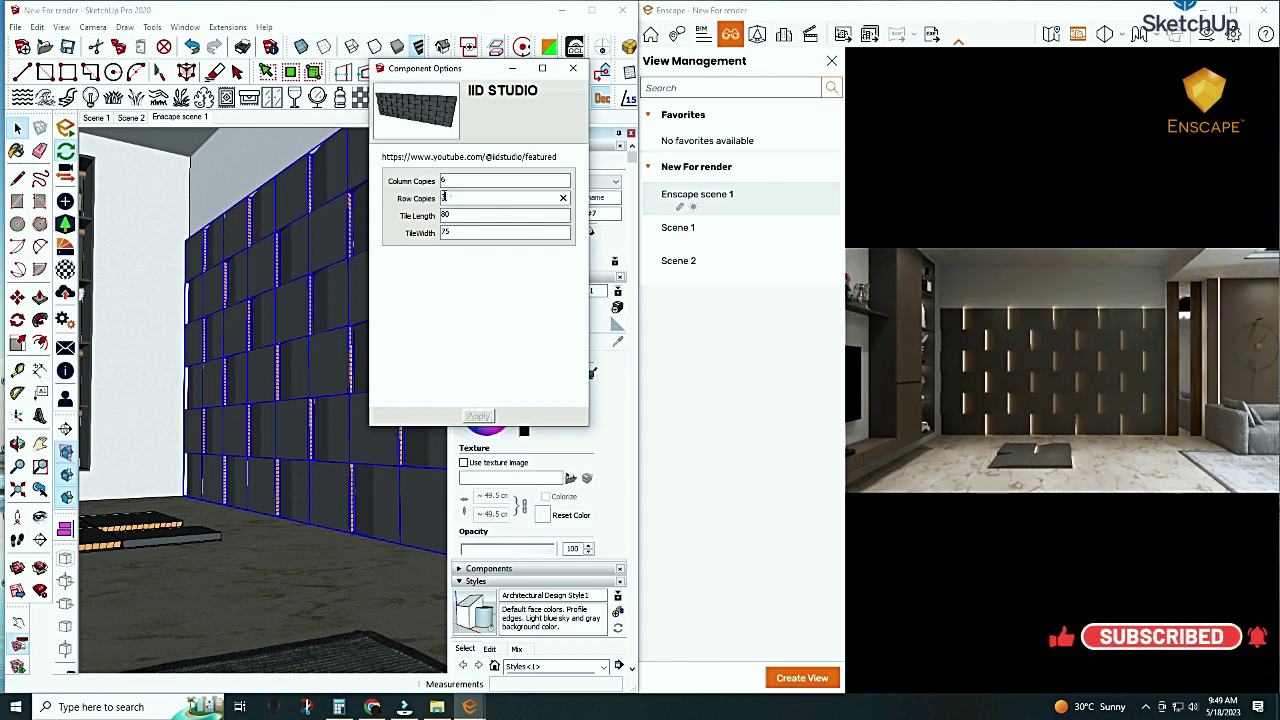
drag(444, 197, 409, 196)
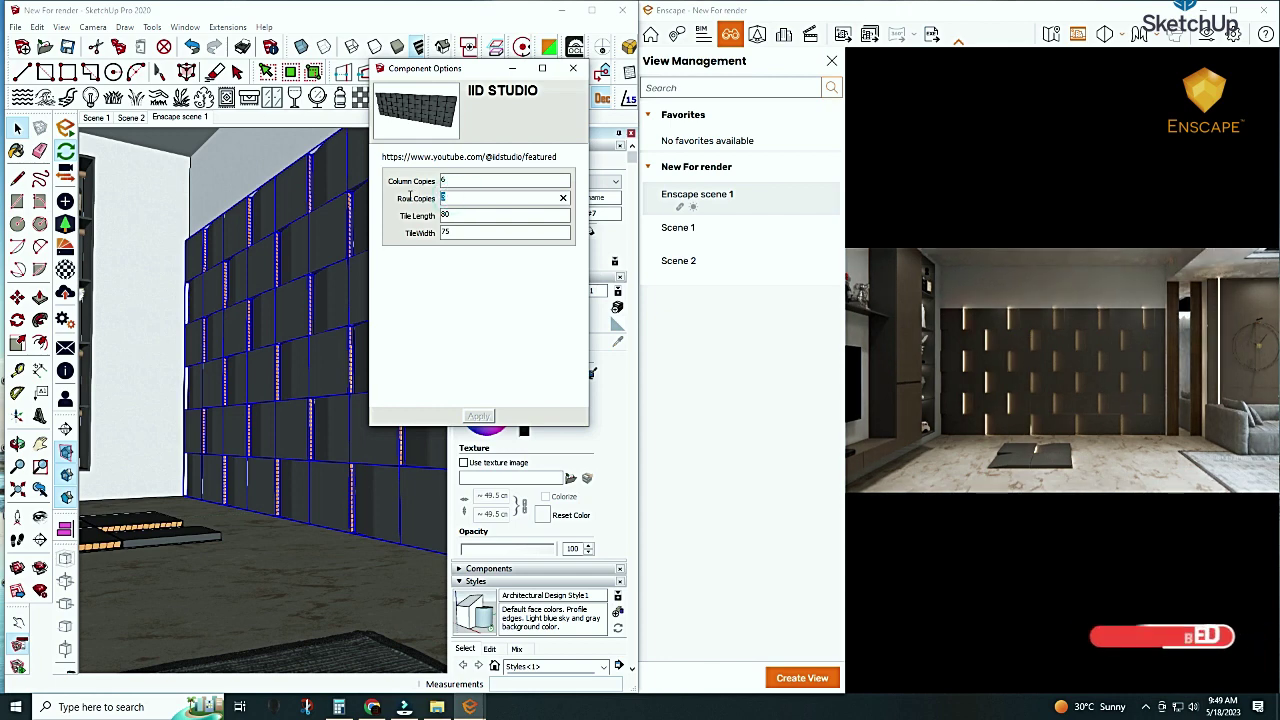
text(4)
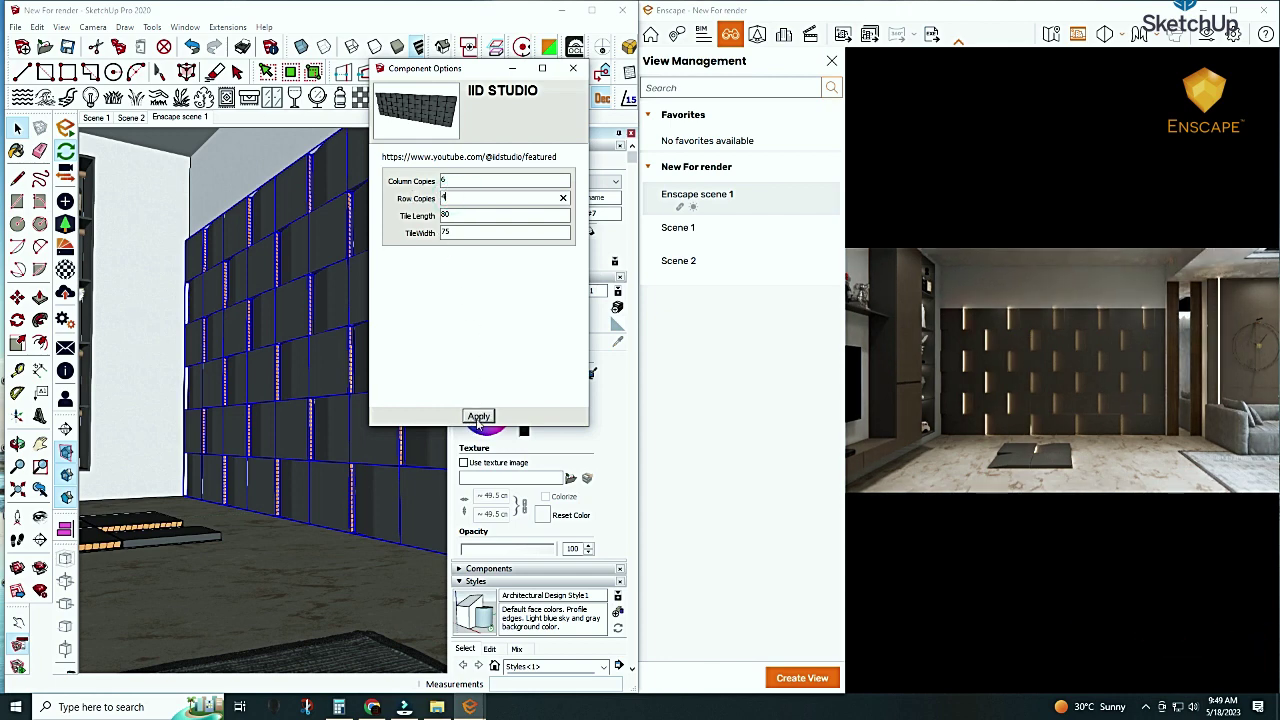
click(478, 418)
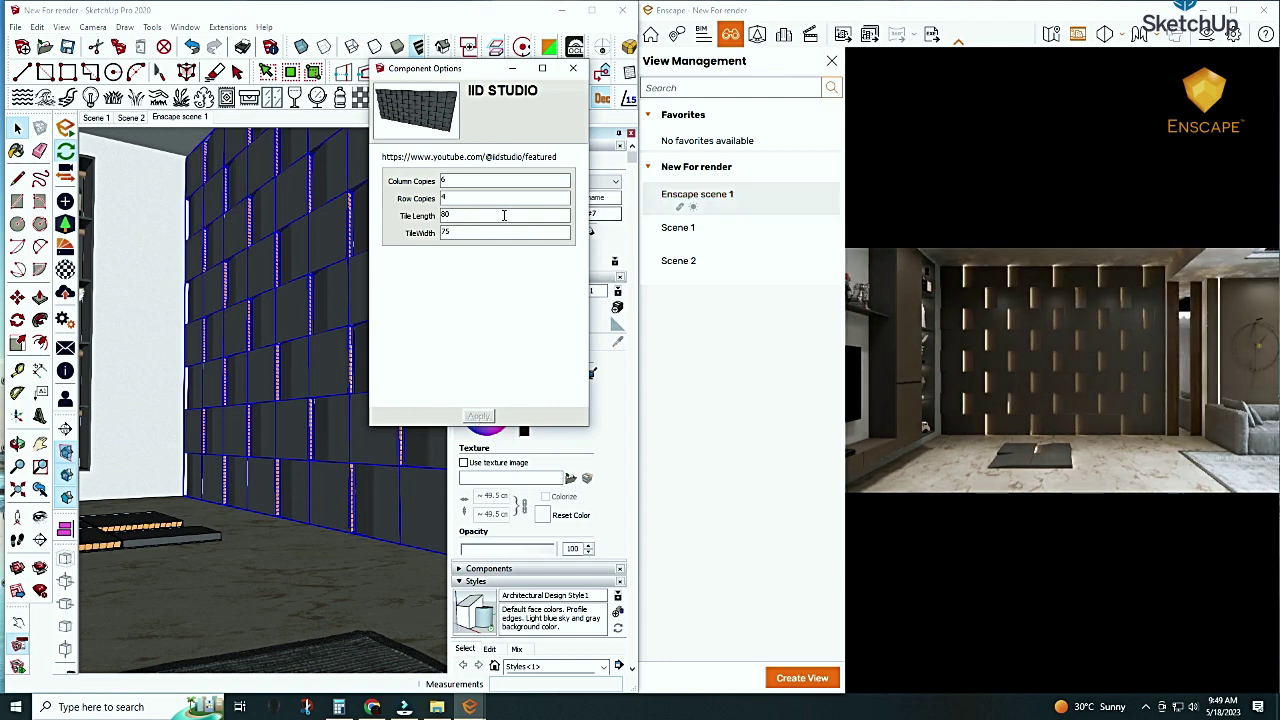
click(1233, 9)
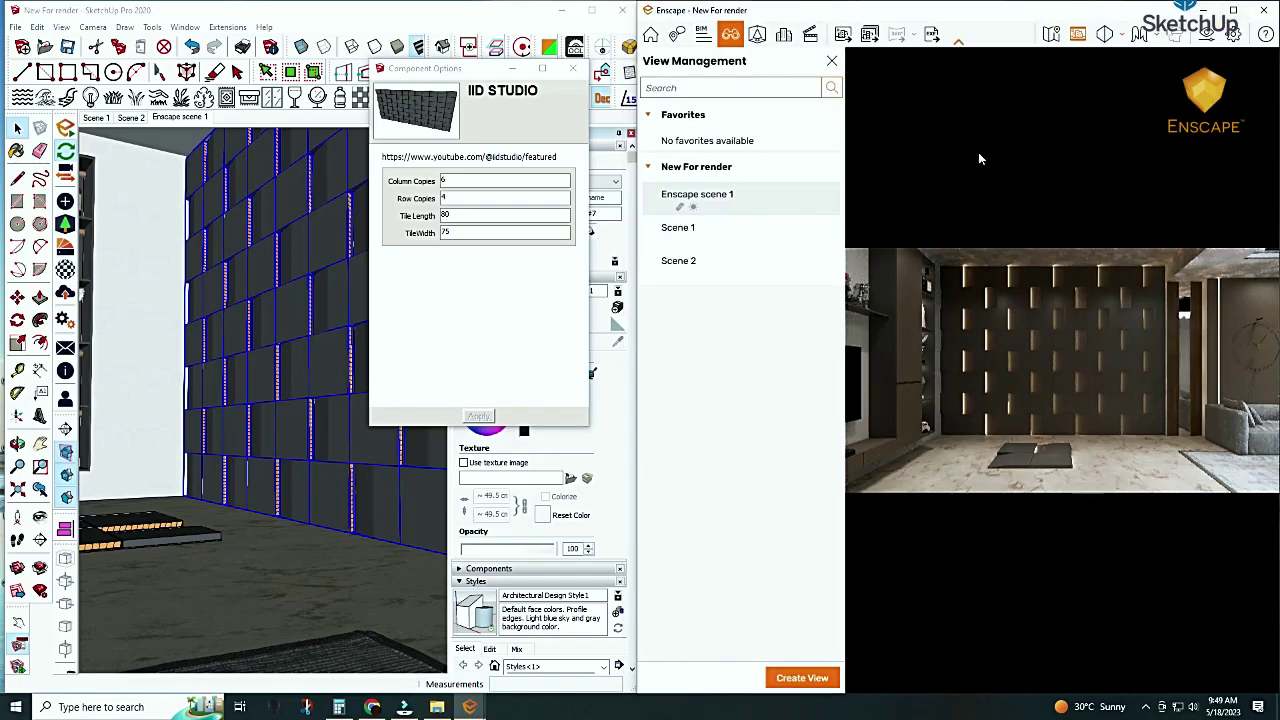
Shrink the wall tiles to Tile Length 50 and Tile Width 55
click(1232, 8)
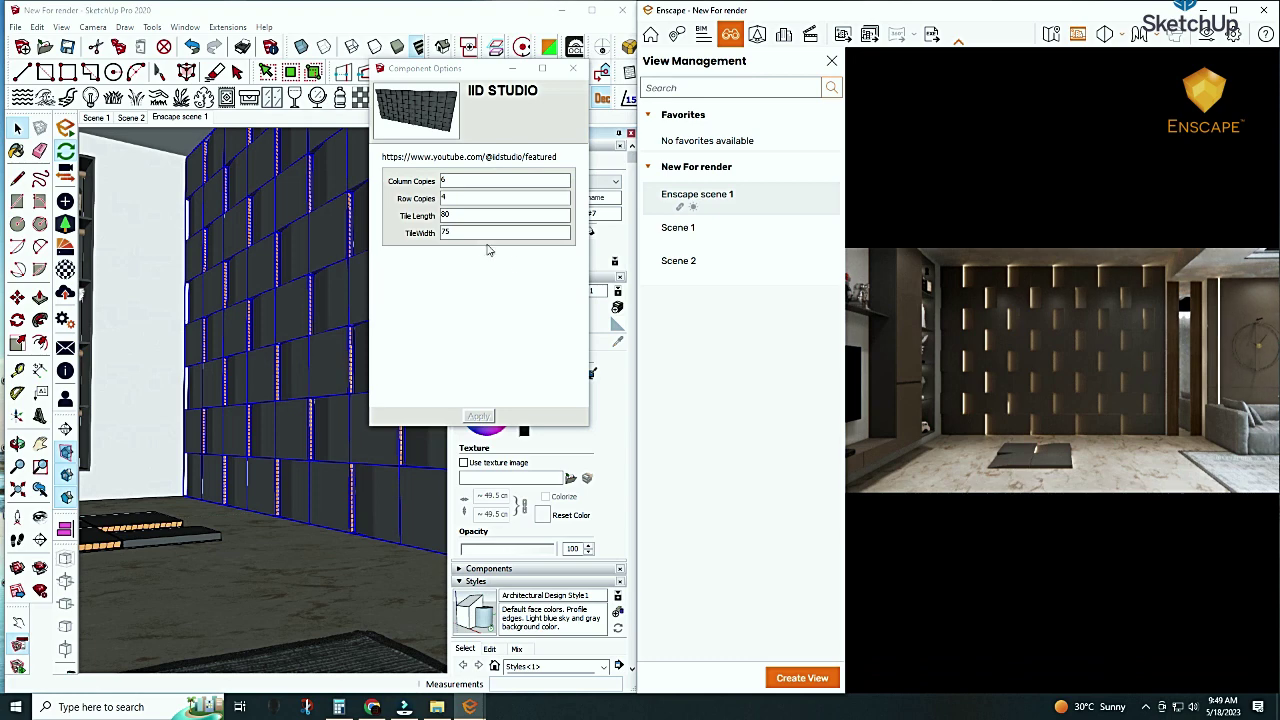
double_click(446, 215)
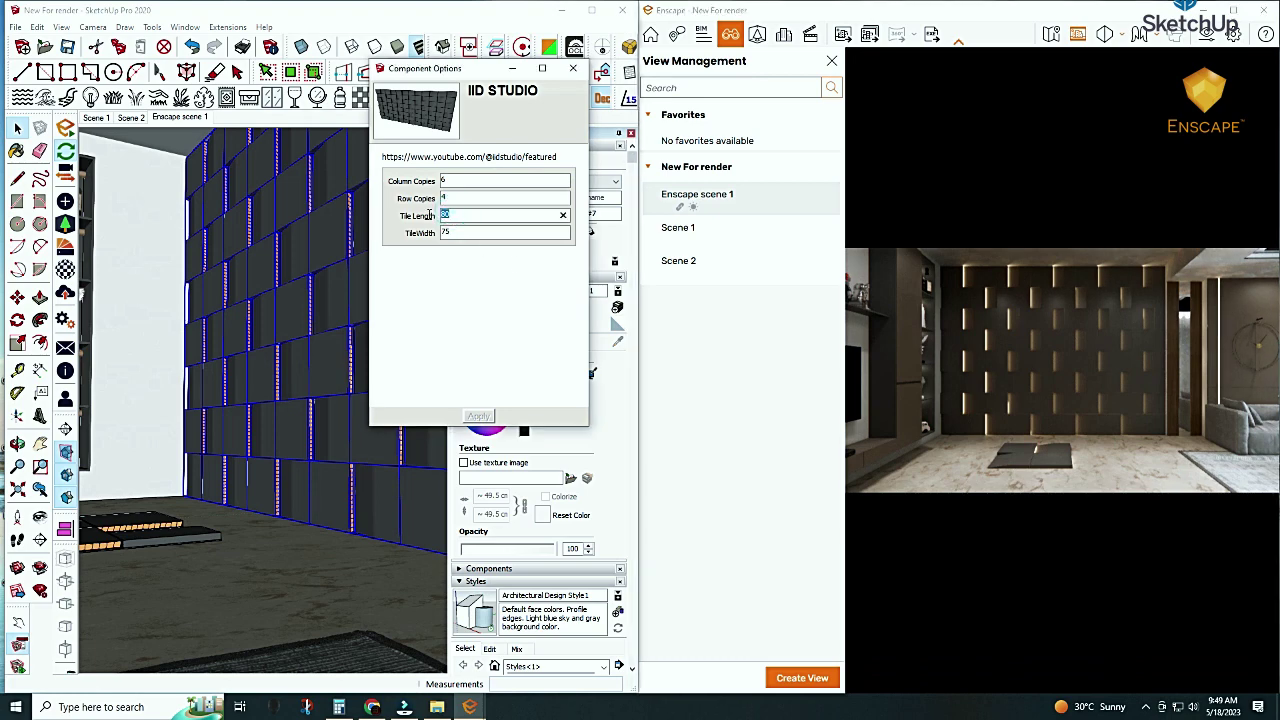
text(5)
double_click(450, 232)
text(55)
click(480, 415)
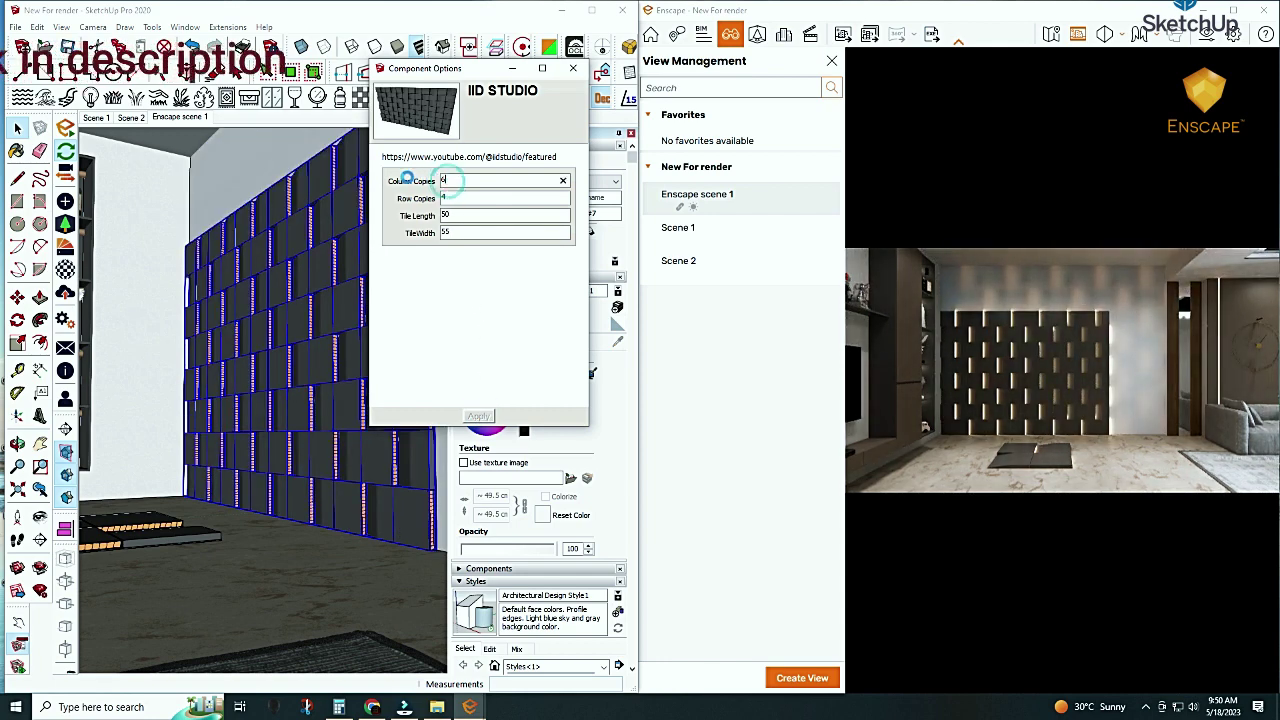
text(6)
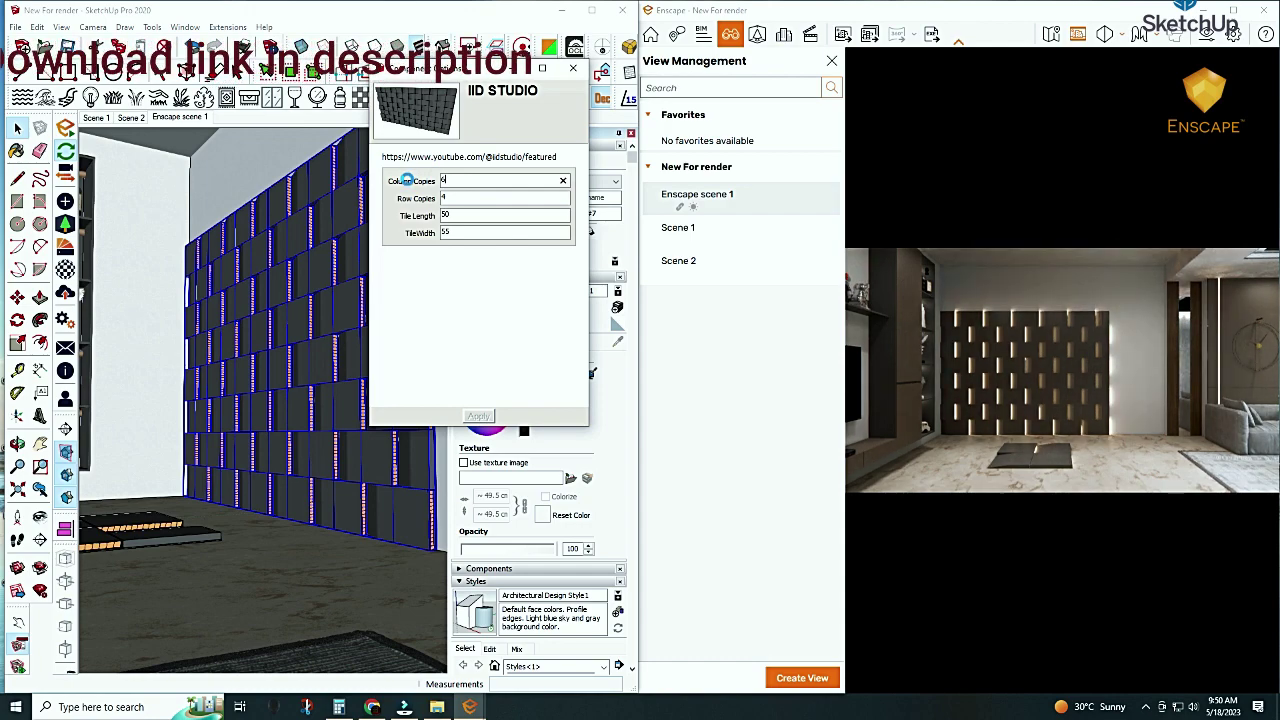
Set 8 column copies and 6 row copies, apply, and view the render full screen
click(407, 180)
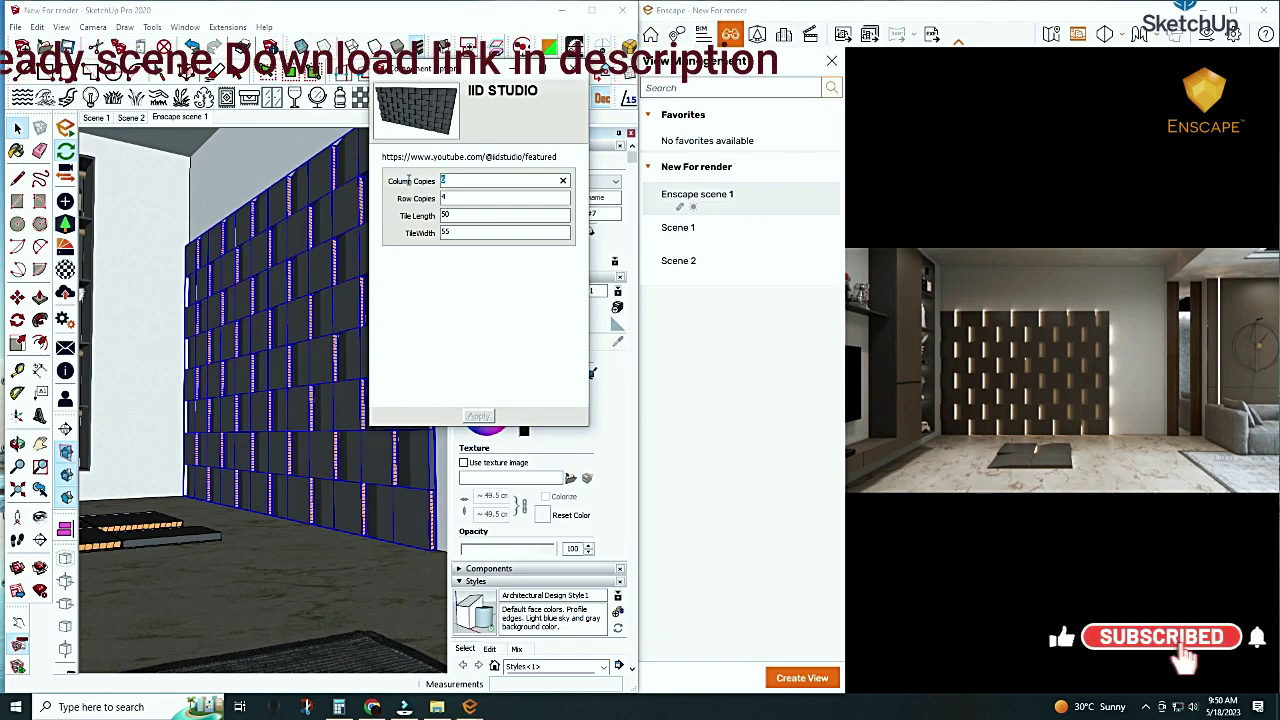
text(8)
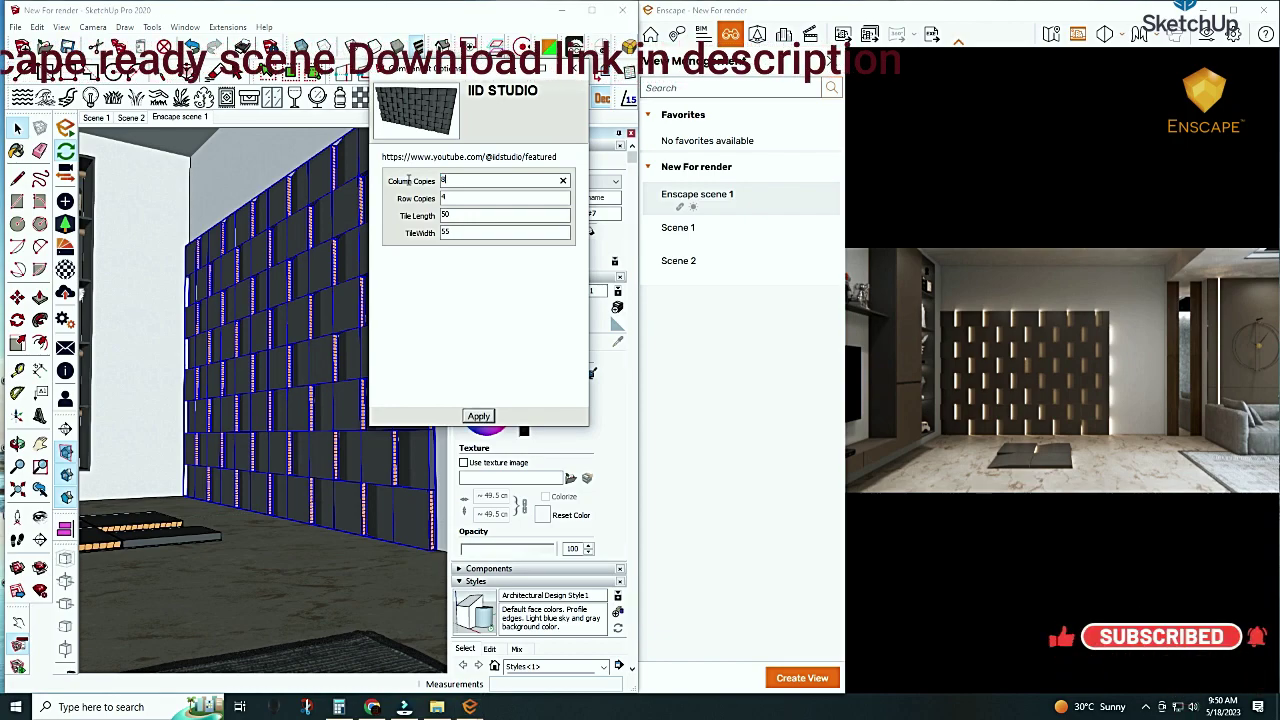
click(445, 200)
text(4)
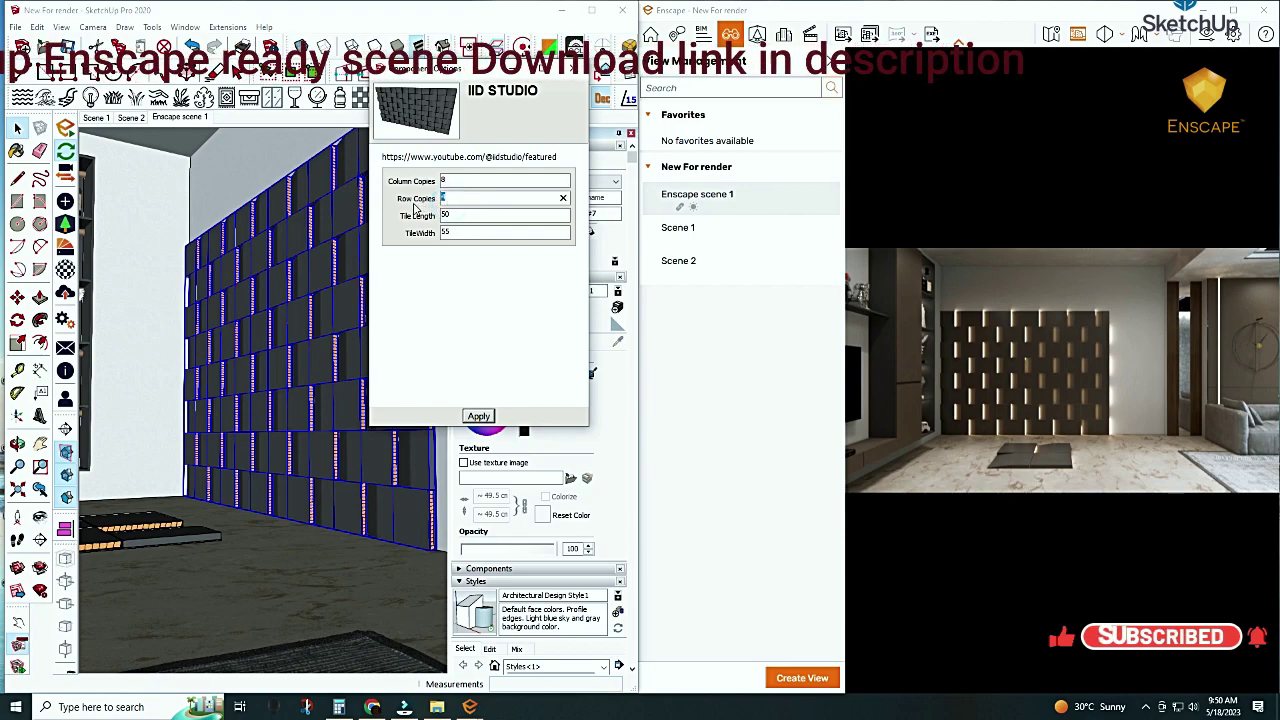
key(BackSpace)
text(6)
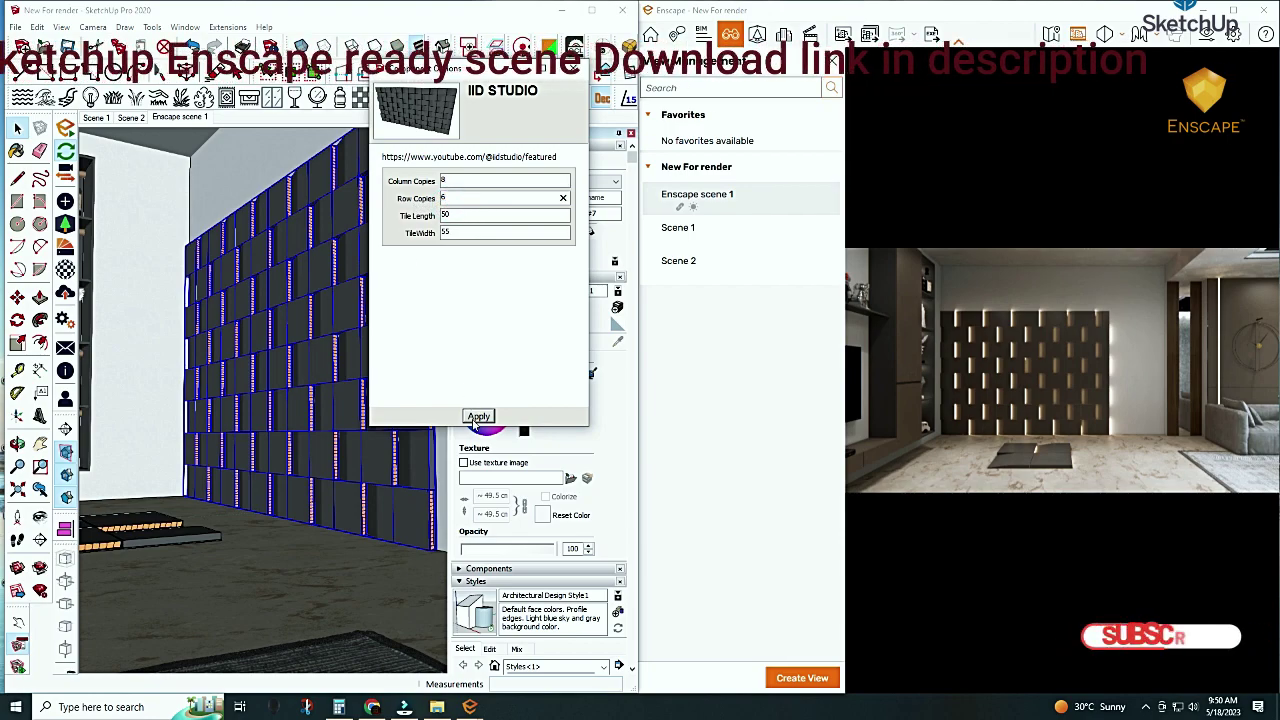
click(478, 415)
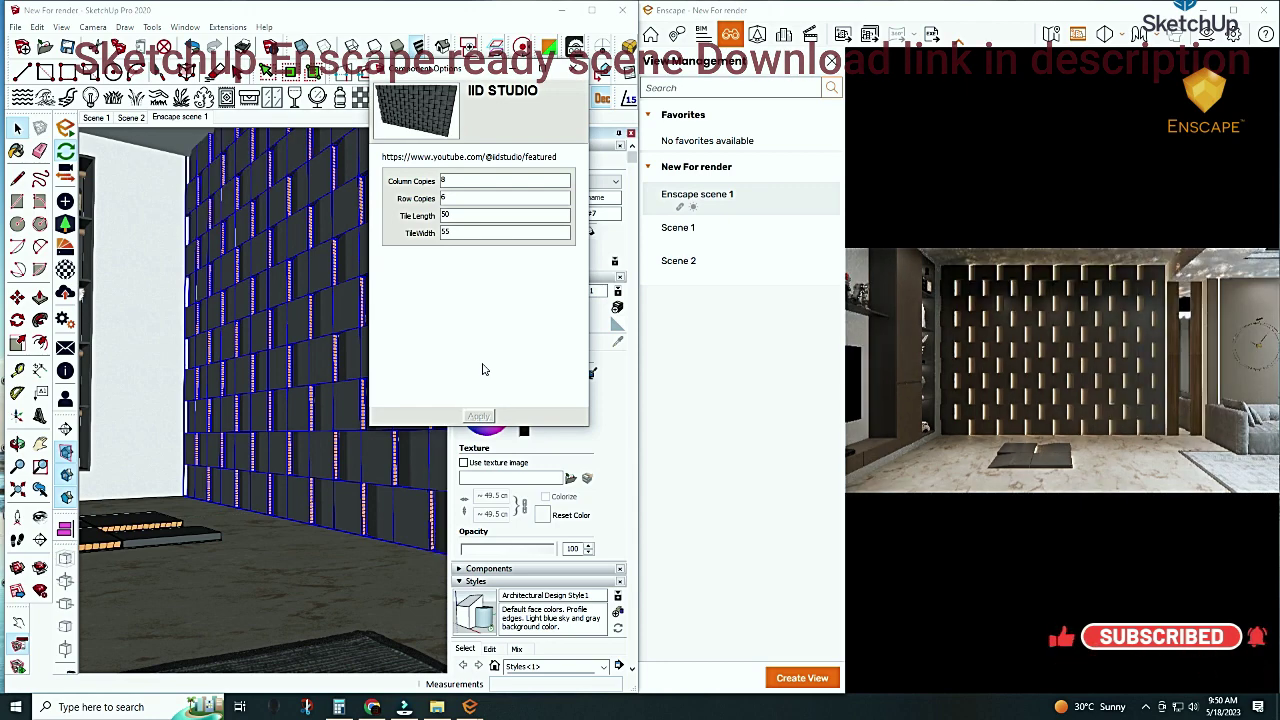
click(1233, 10)
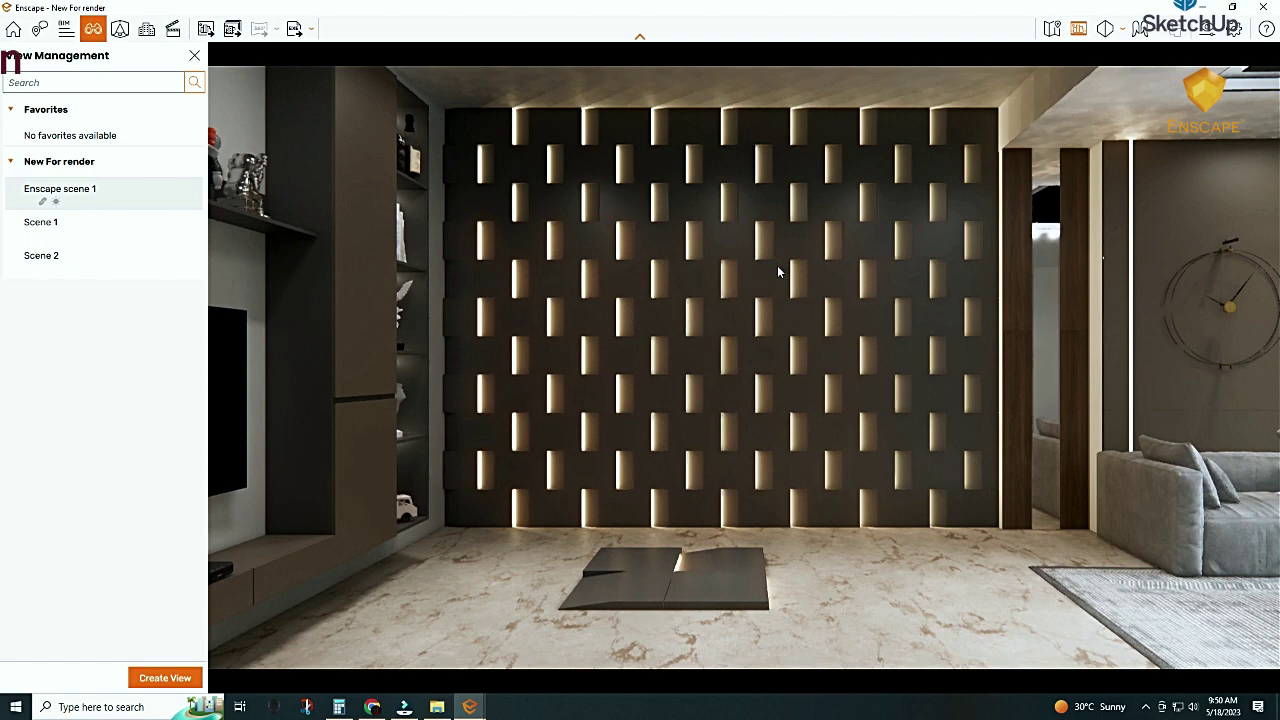
Return to Enscape scene 1 and export a screenshot of the 8×6 small-tile wall
scroll(777, 266, up, 2)
scroll(777, 266, up, 1)
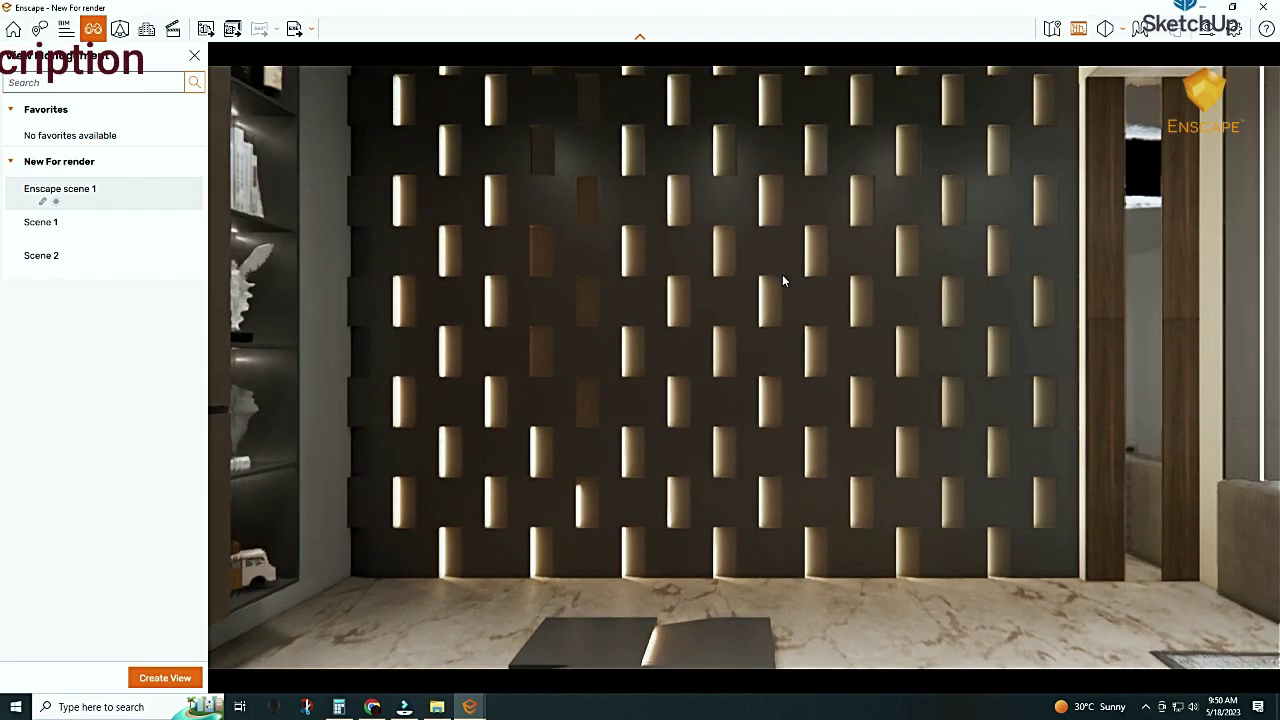
scroll(781, 275, down, 2)
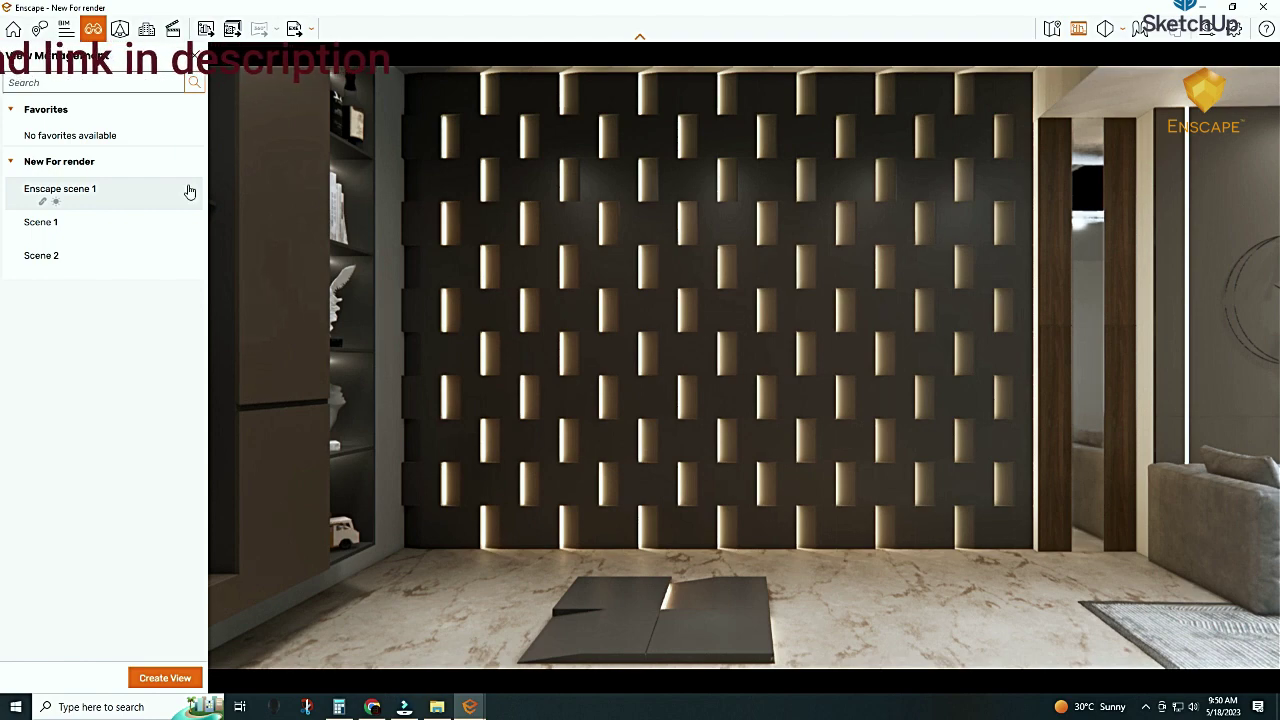
click(89, 189)
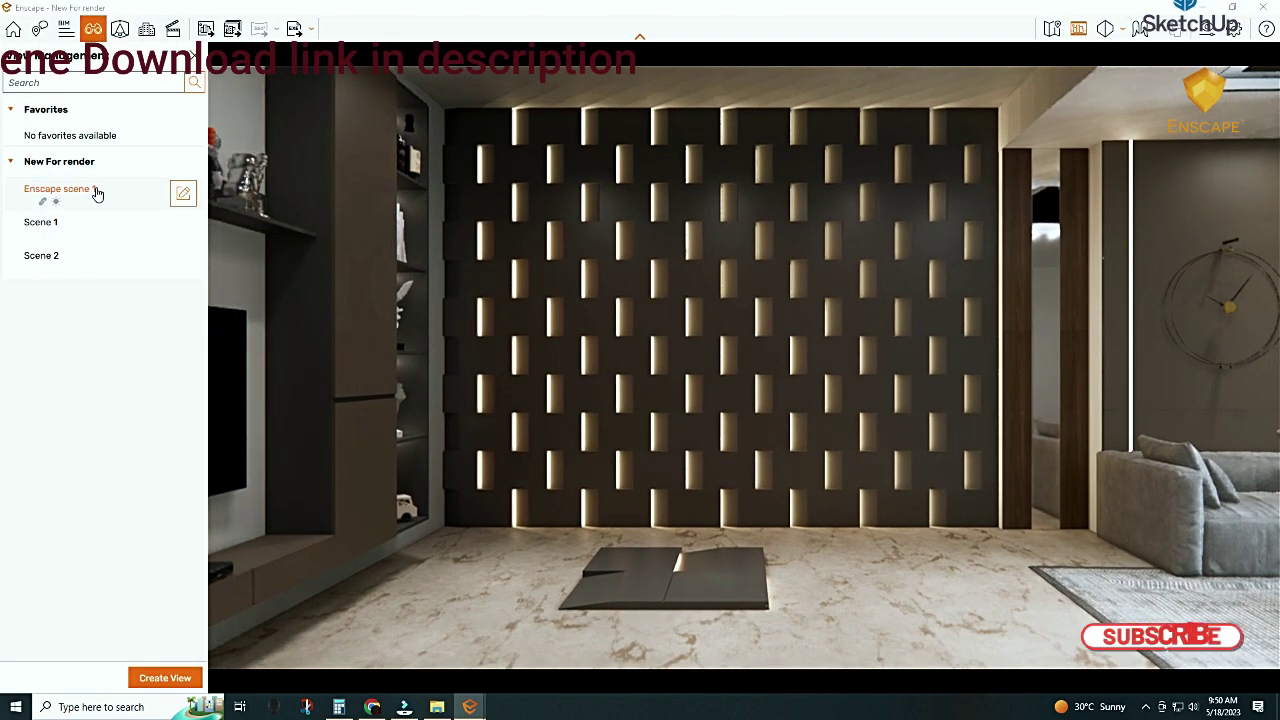
click(207, 29)
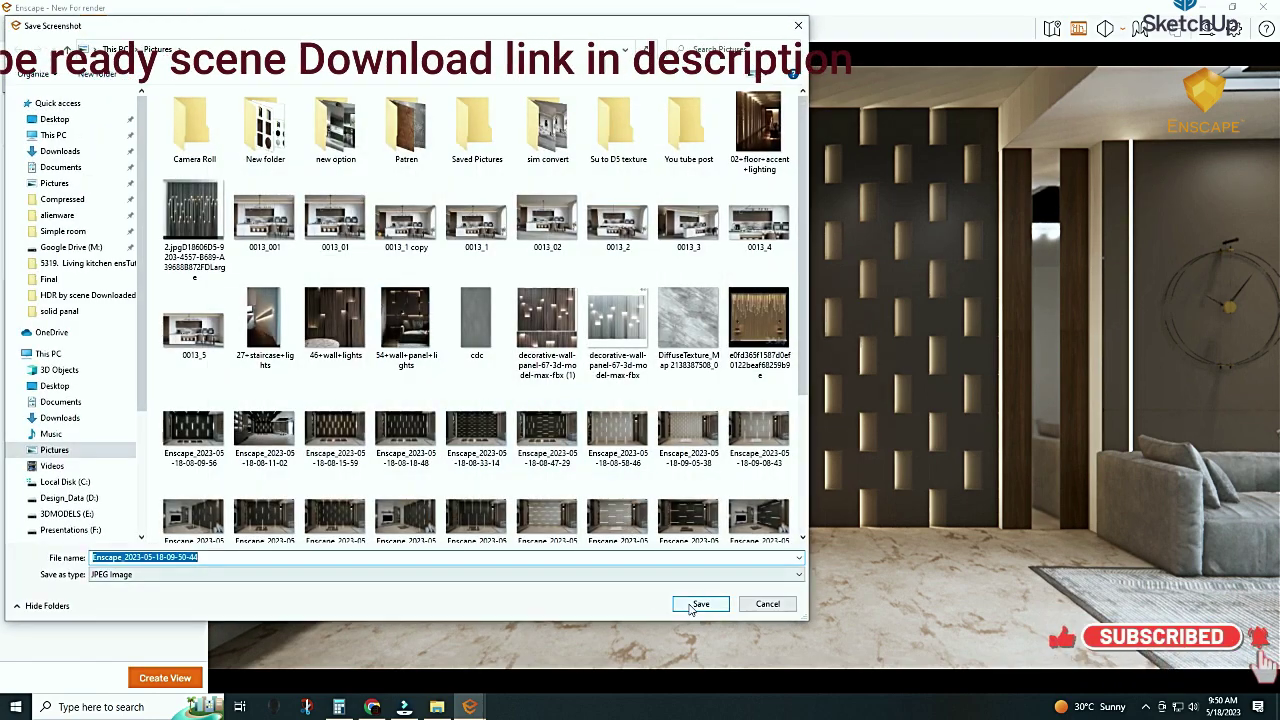
click(701, 603)
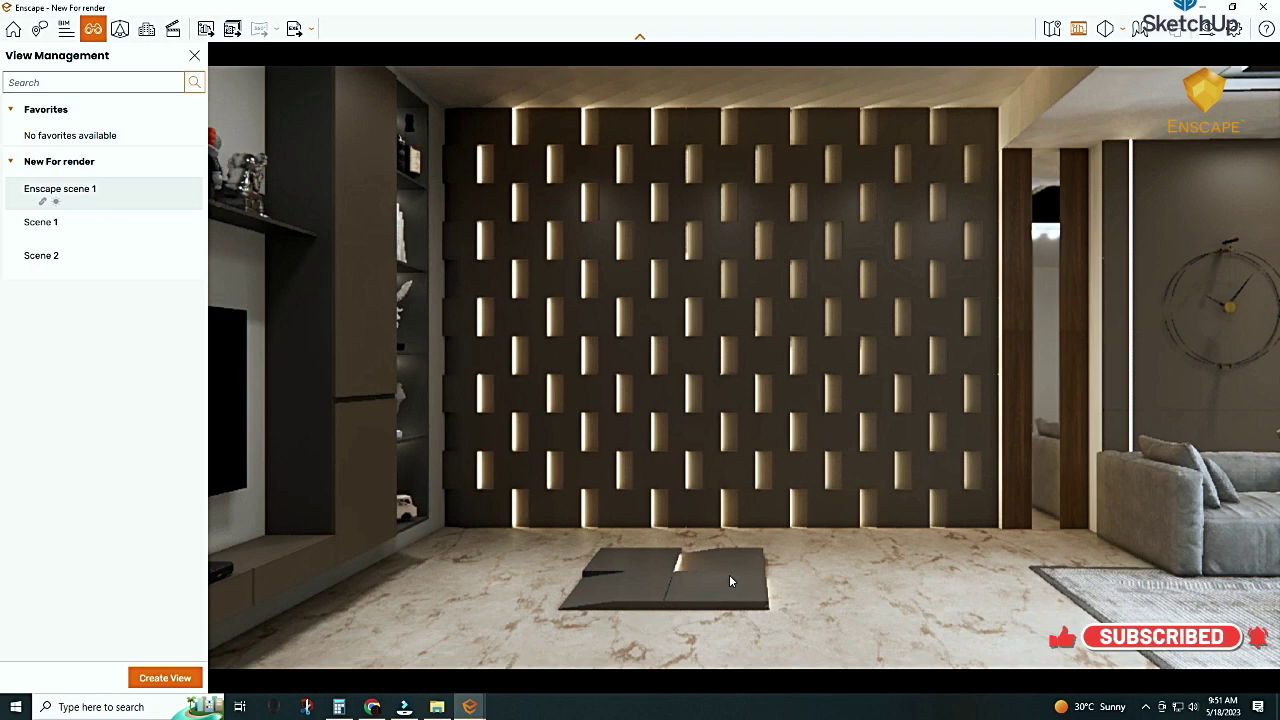
Move toward the glowing tile wall and turn the camera to view it at an angle beside the sofa
scroll(752, 566, up, 3)
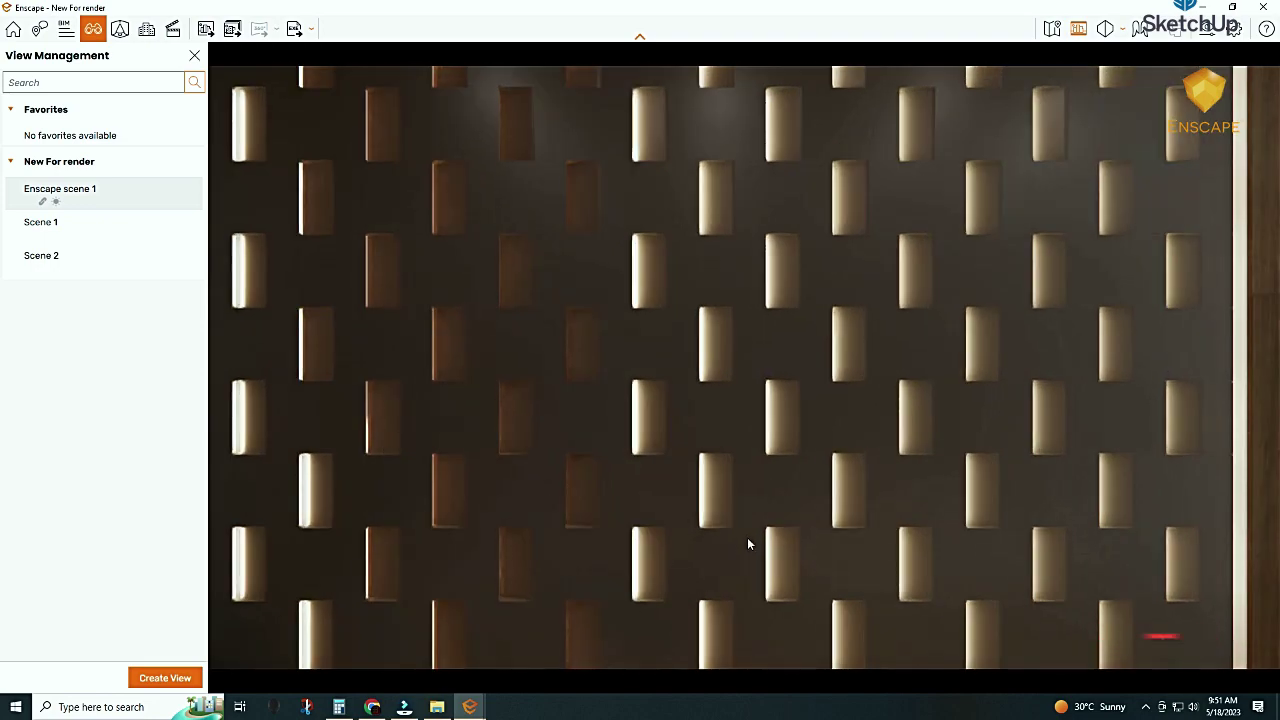
drag(747, 537, 900, 540)
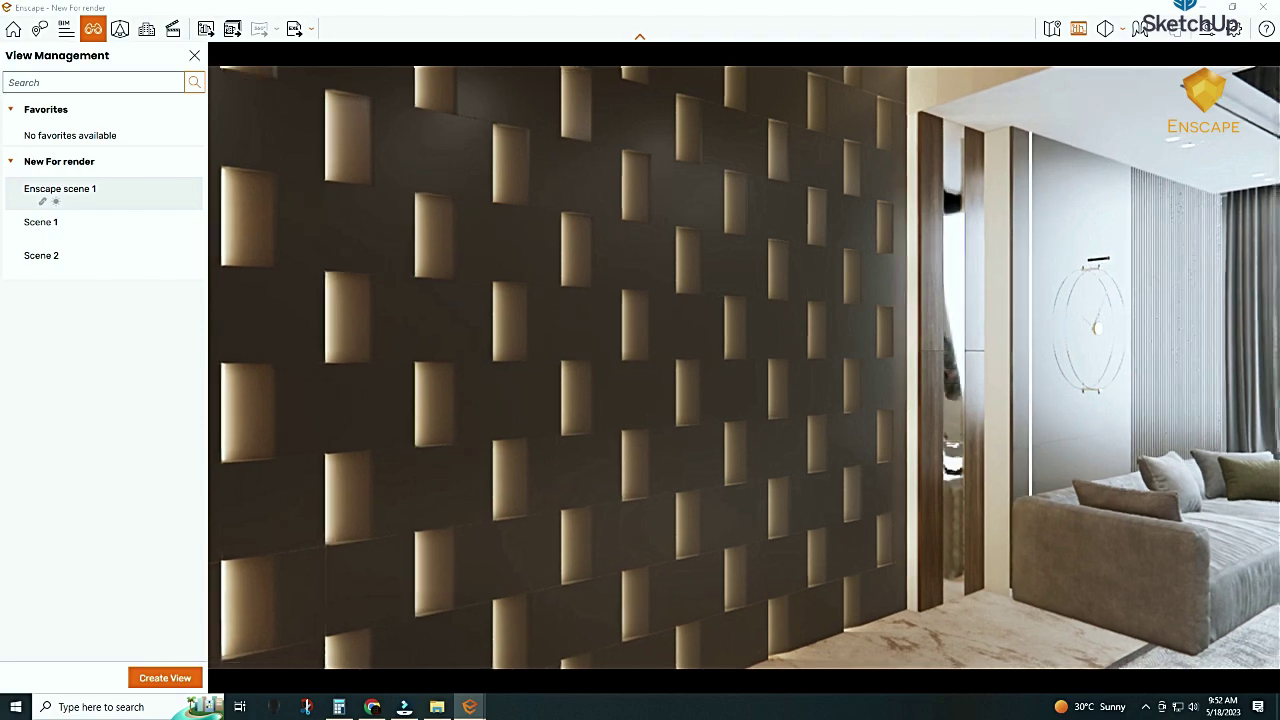
Set the tile array to 200 by 150 tiles in 2 columns and 2 rows, and apply
click(438, 710)
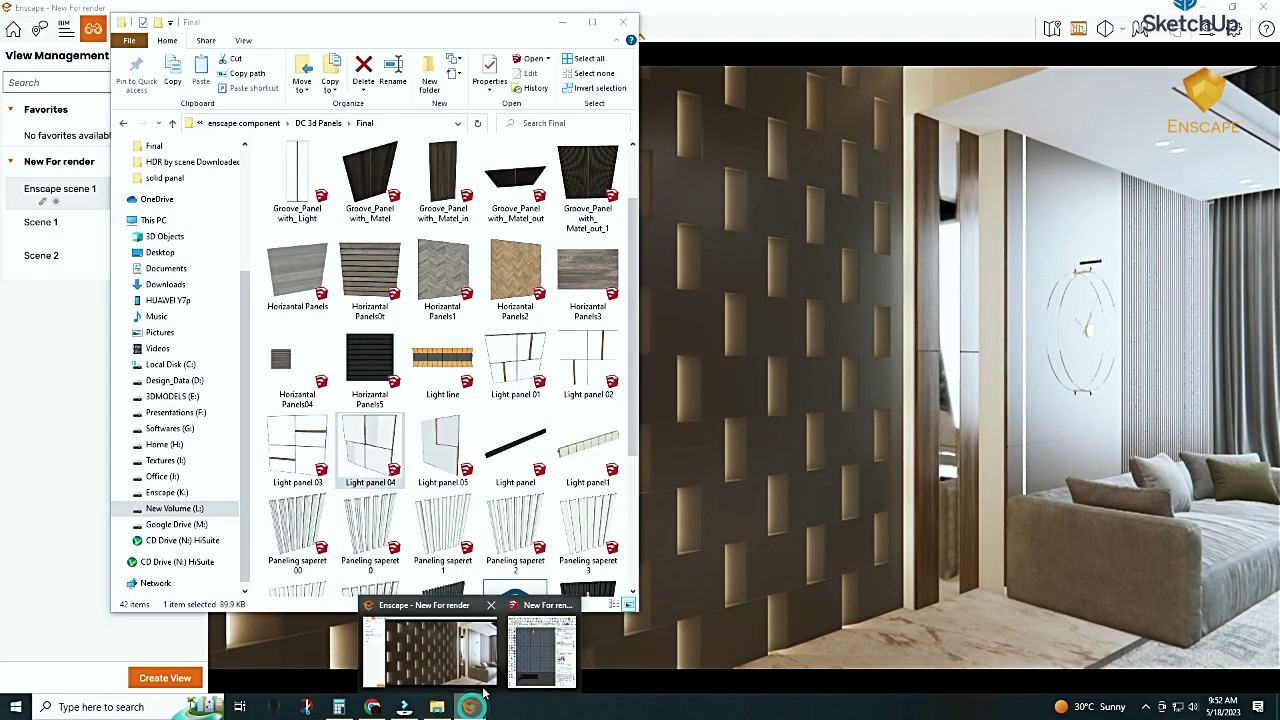
click(528, 679)
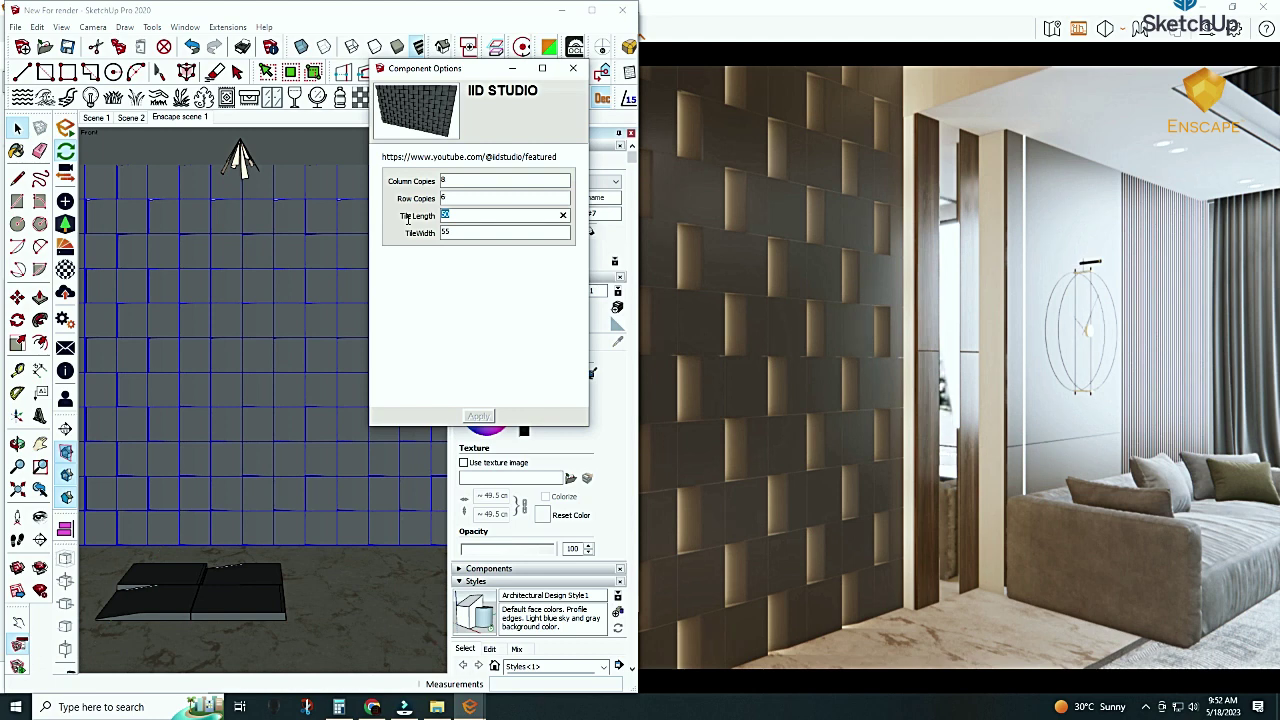
text(200)
double_click(451, 231)
double_click(450, 197)
text(8)
click(470, 419)
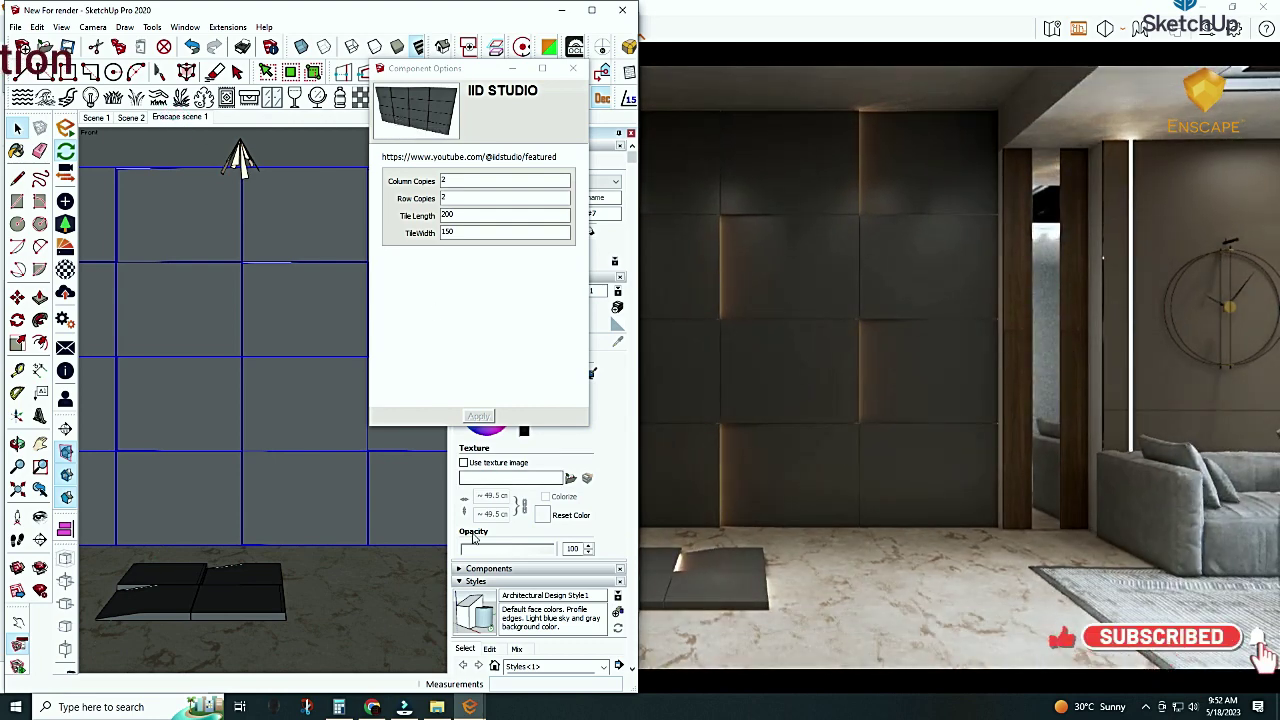
mouse_move(470, 707)
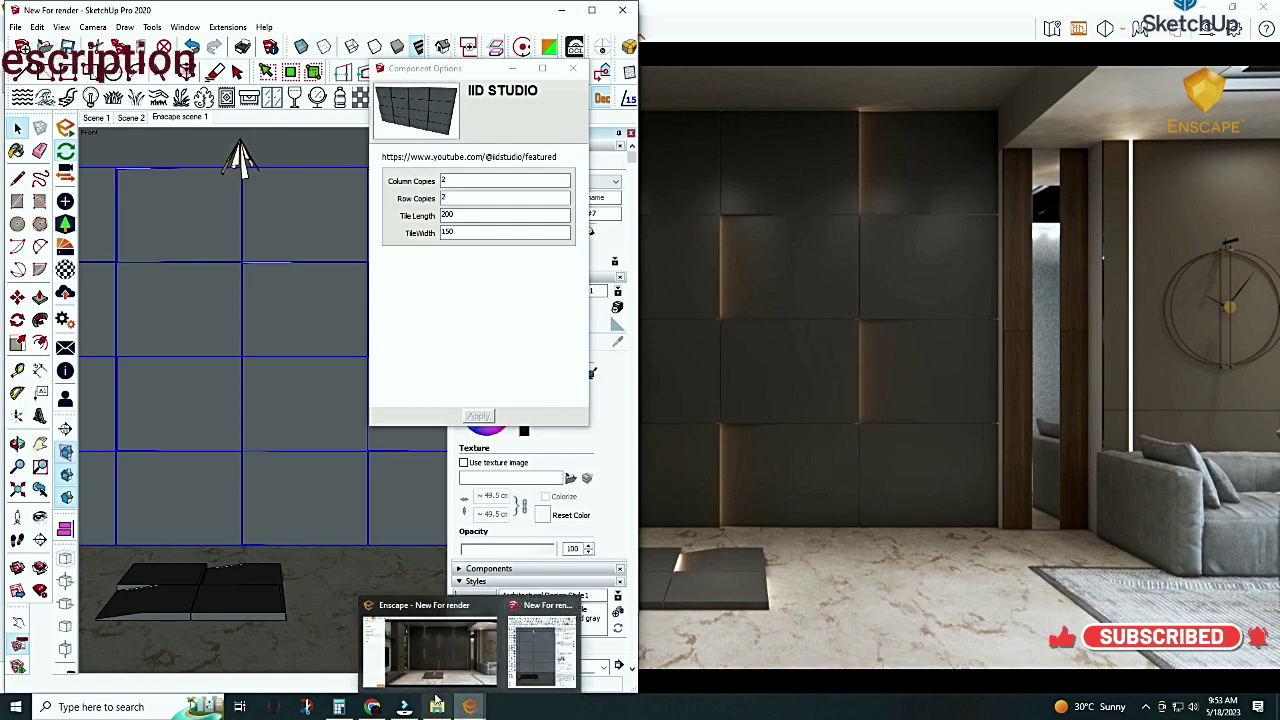
Select the hidden rectangular light in the wall panel joints and lower its luminous power to 121 lm
mouse_move(229, 451)
middle_down()
mouse_move(118, 456)
mouse_move(143, 466)
middle_up()
scroll(297, 434, up, 2)
scroll(303, 509, up, 2)
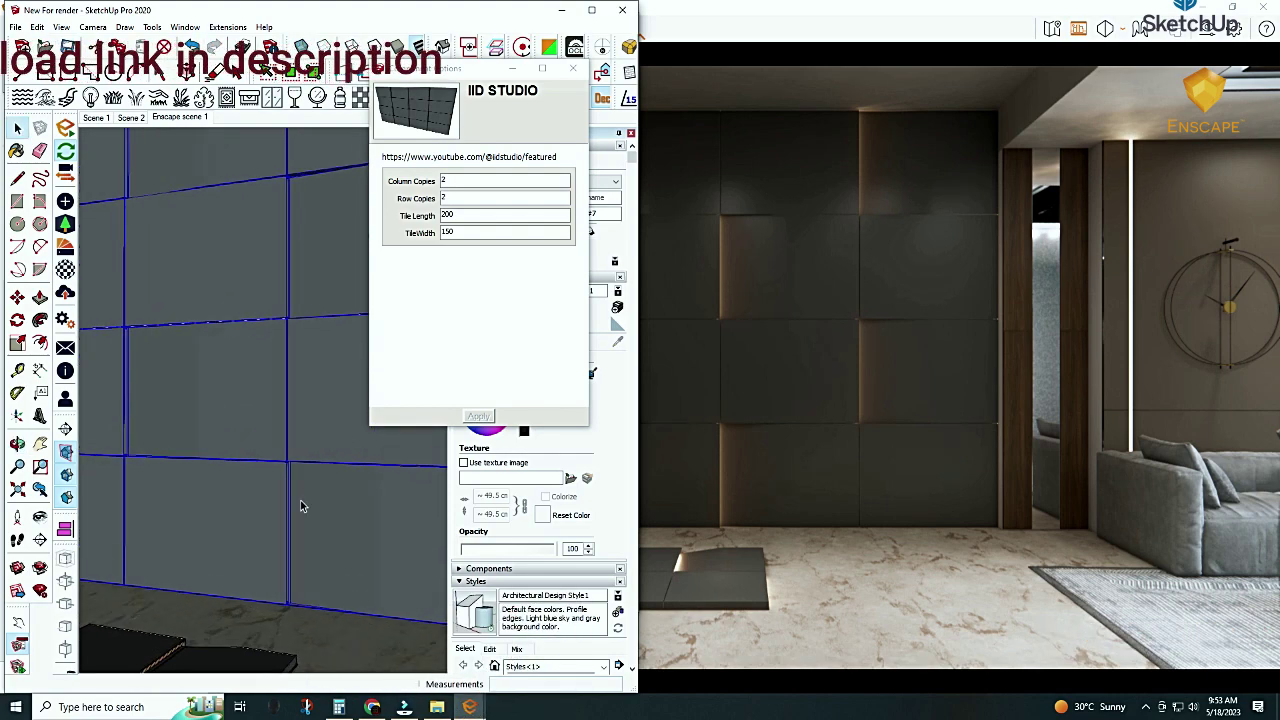
scroll(290, 550, up, 2)
scroll(290, 550, up, 2)
scroll(290, 500, up, 2)
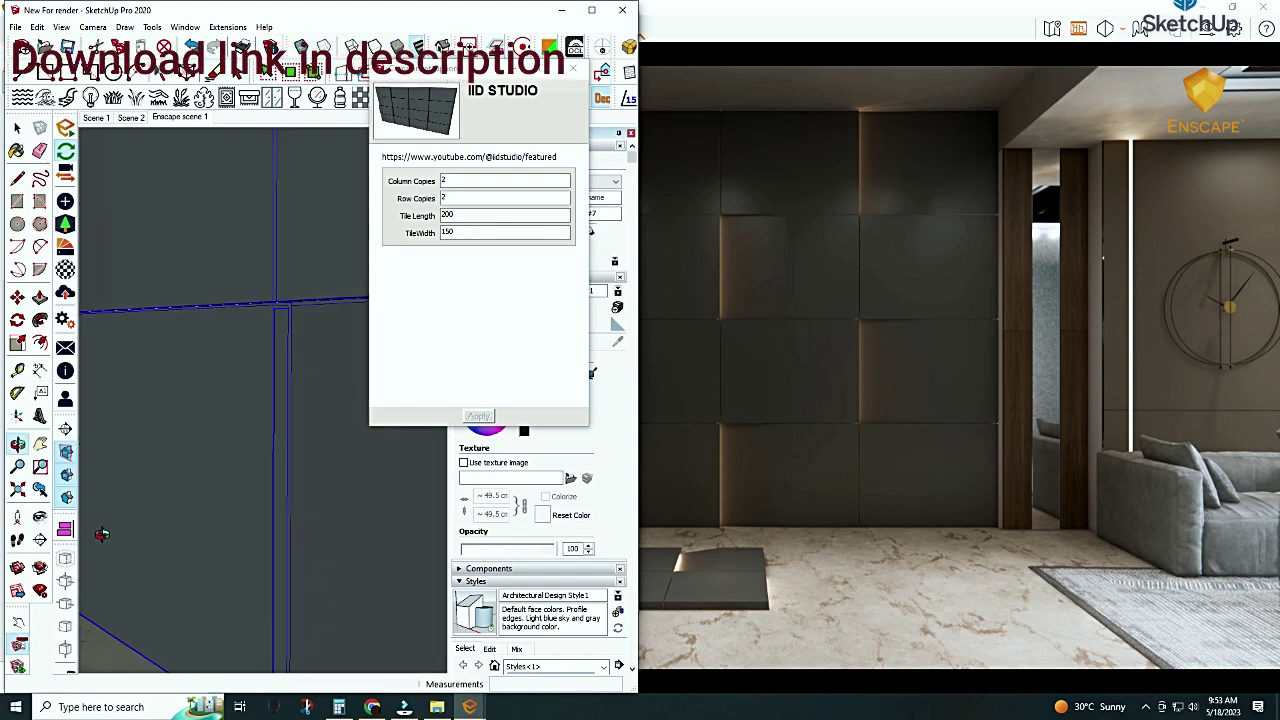
scroll(290, 444, down, 3)
middle_drag(252, 448, 322, 336)
key(ctrl+t)
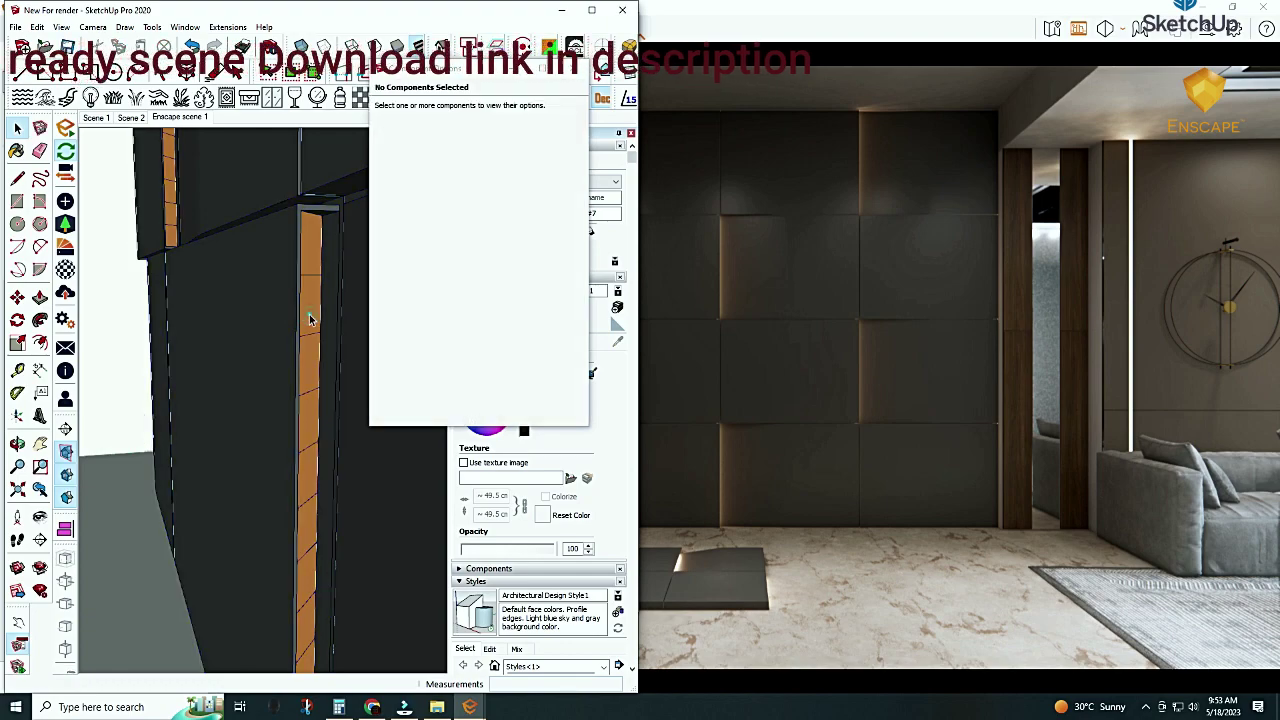
double_click(310, 318)
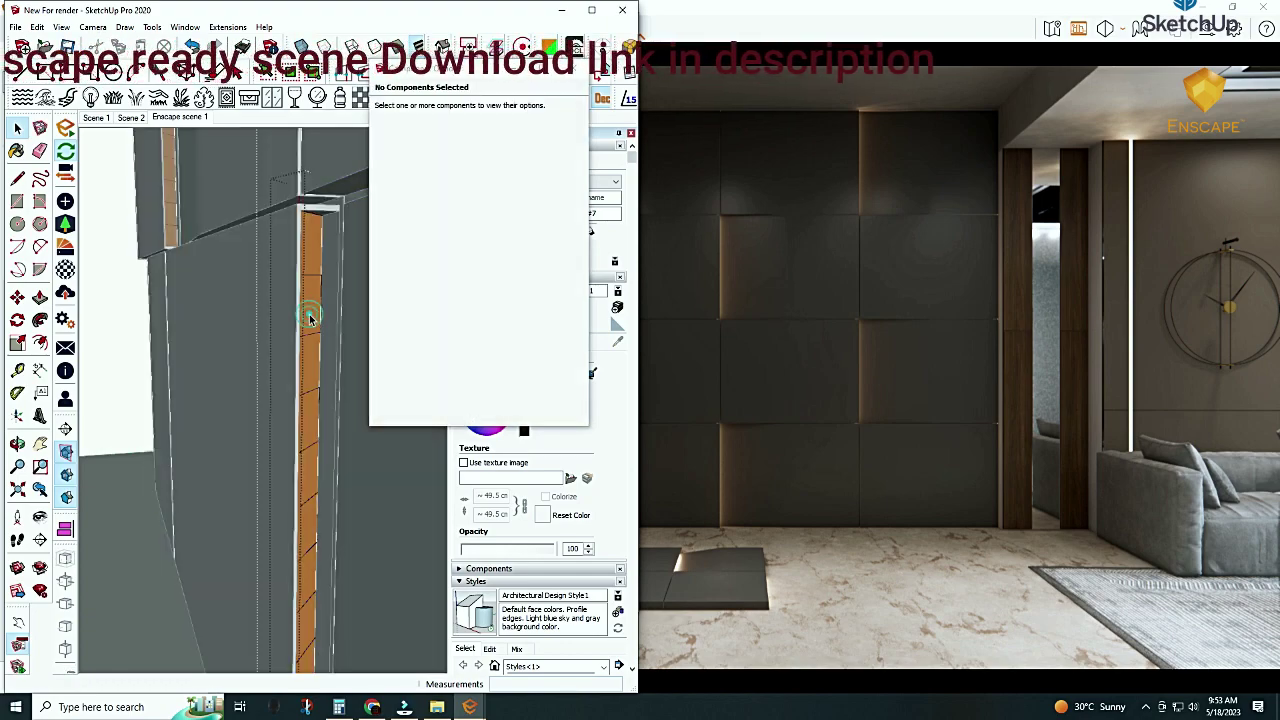
click(310, 318)
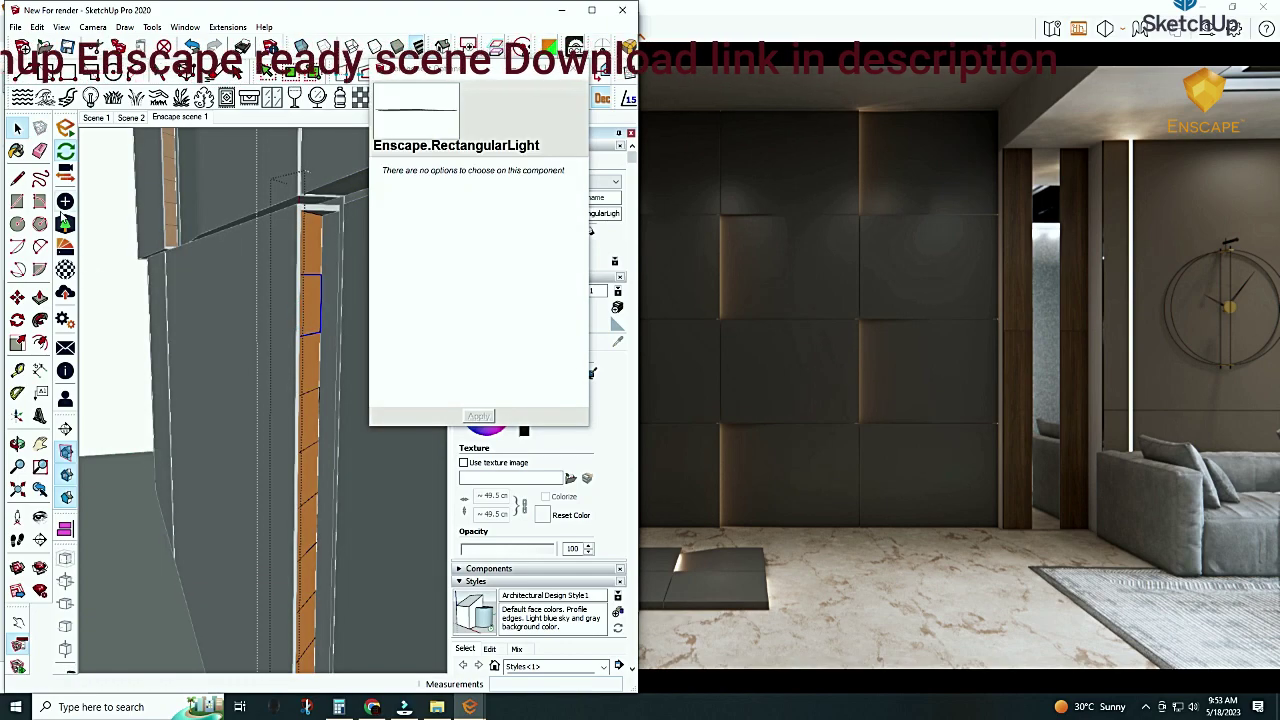
click(65, 202)
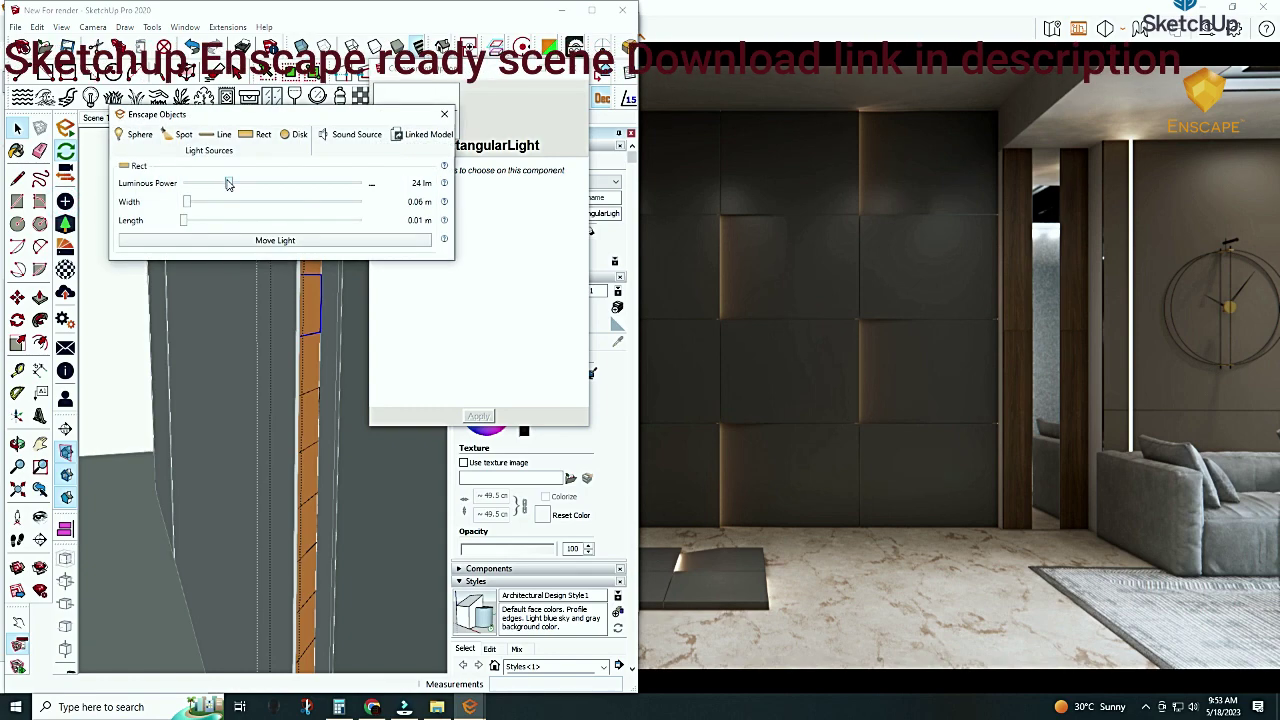
mouse_move(362, 183)
mouse_down()
mouse_move(240, 185)
mouse_move(250, 197)
mouse_up()
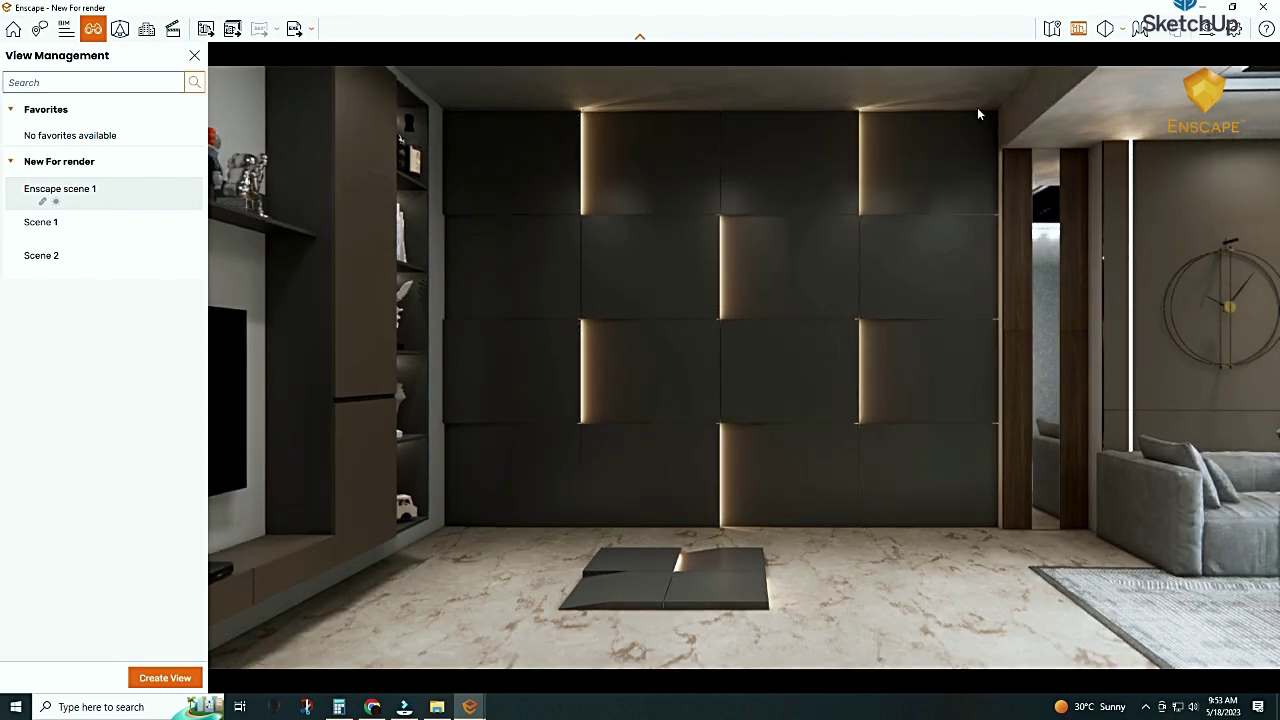
Export an Enscape screenshot of the large-panel lit wall render
click(210, 33)
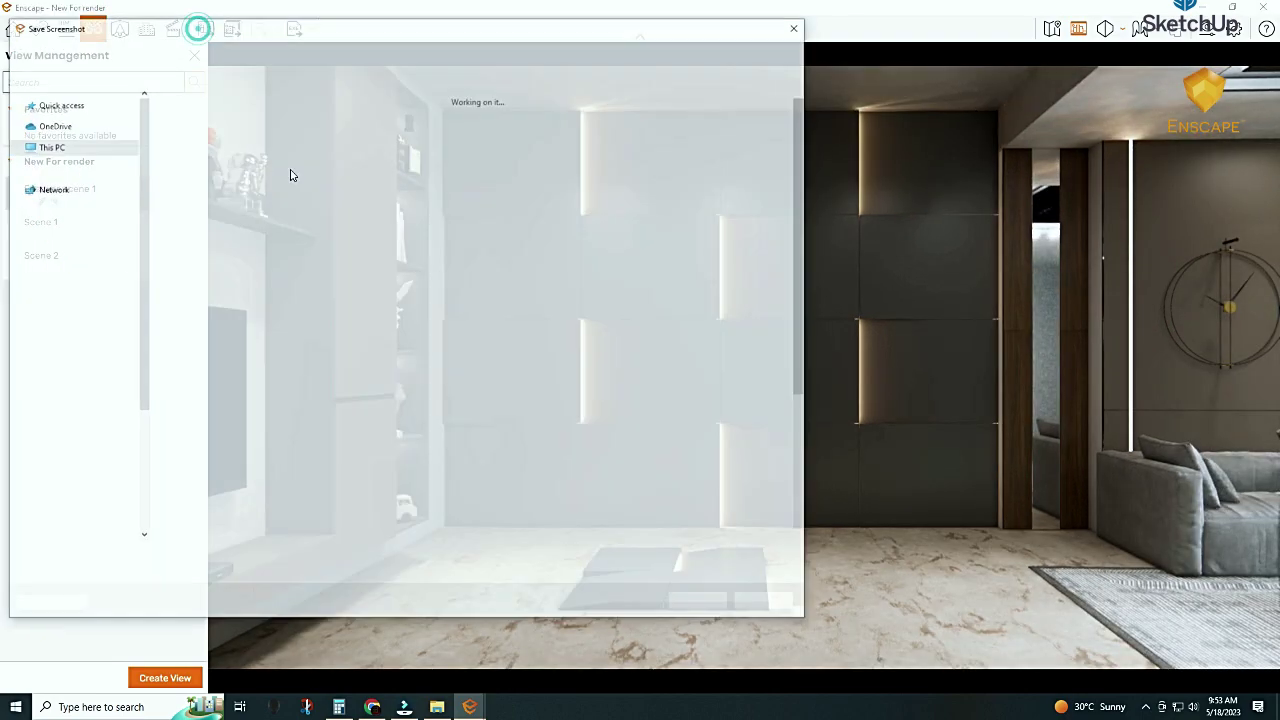
click(700, 606)
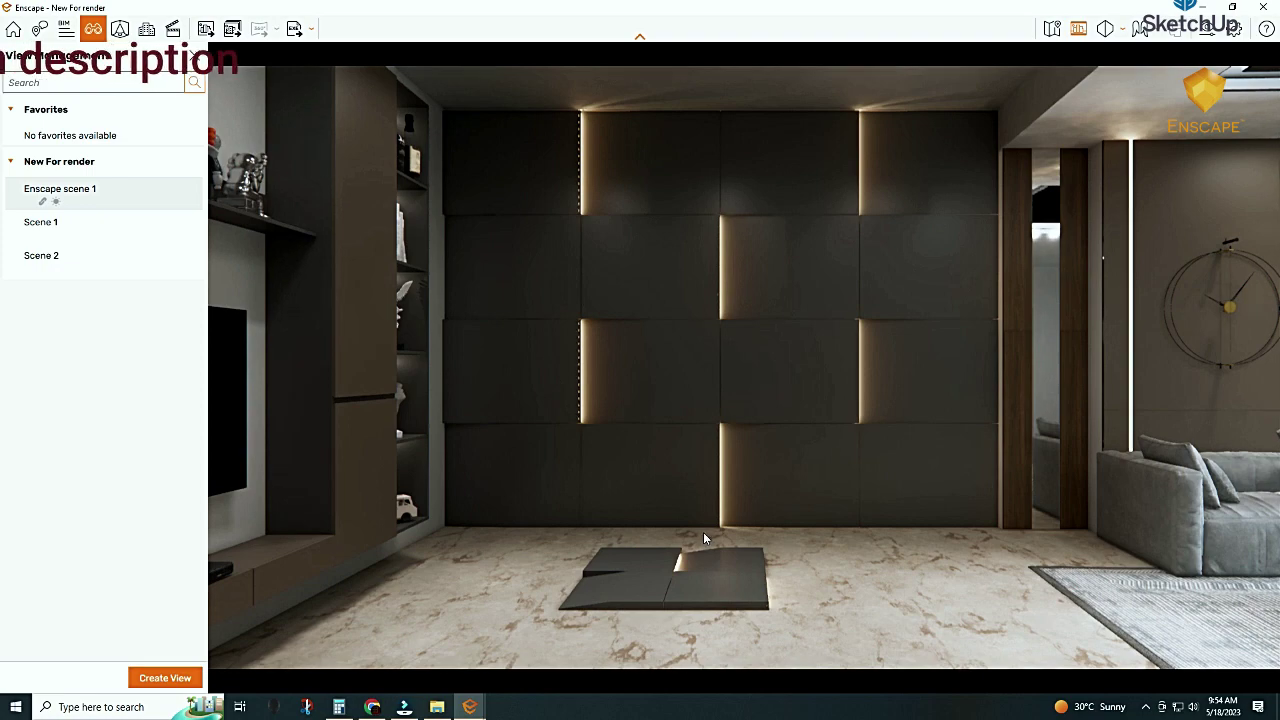
Walk close to the wall and angle the camera on the glowing panel joints beside the sofa
scroll(705, 540, up, 3)
scroll(705, 540, up, 3)
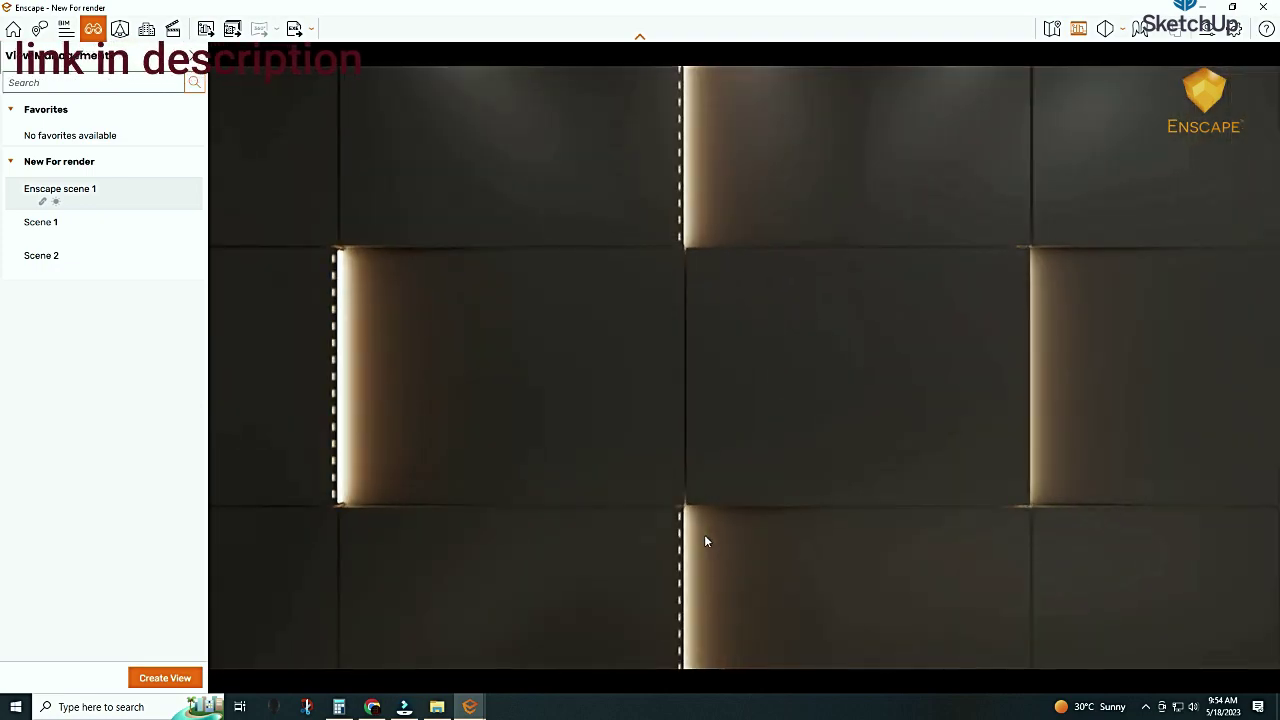
mouse_move(705, 540)
mouse_down()
mouse_move(690, 540)
mouse_move(790, 540)
mouse_move(660, 533)
mouse_move(720, 533)
mouse_move(712, 526)
mouse_up()
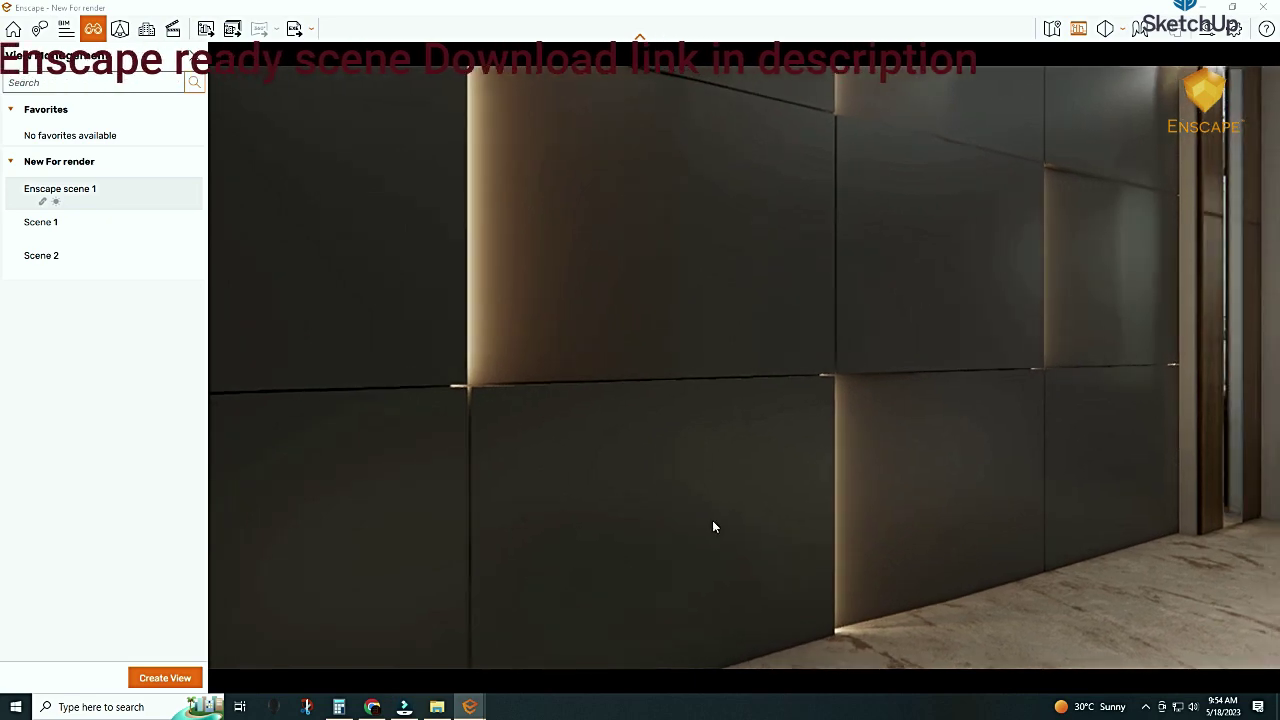
scroll(712, 522, down, 2)
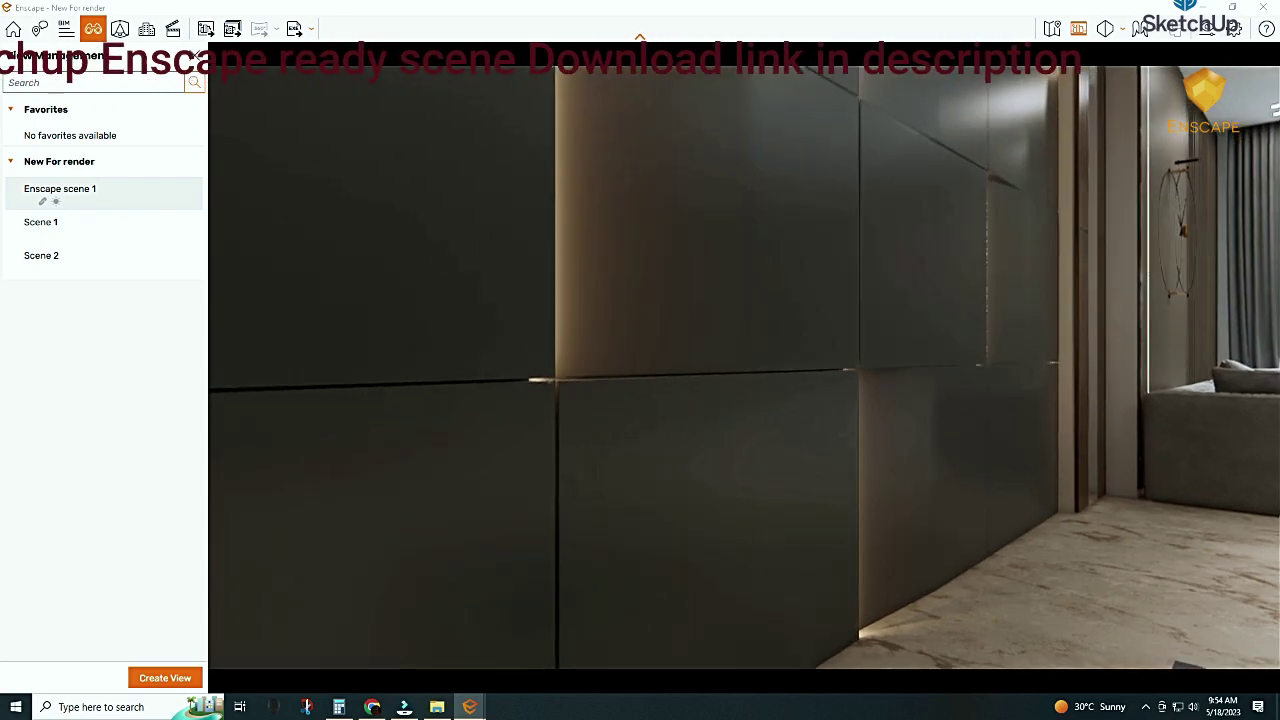
Save the angled close-up render as an image, then show Enscape scene 1 beside SketchUp
click(206, 28)
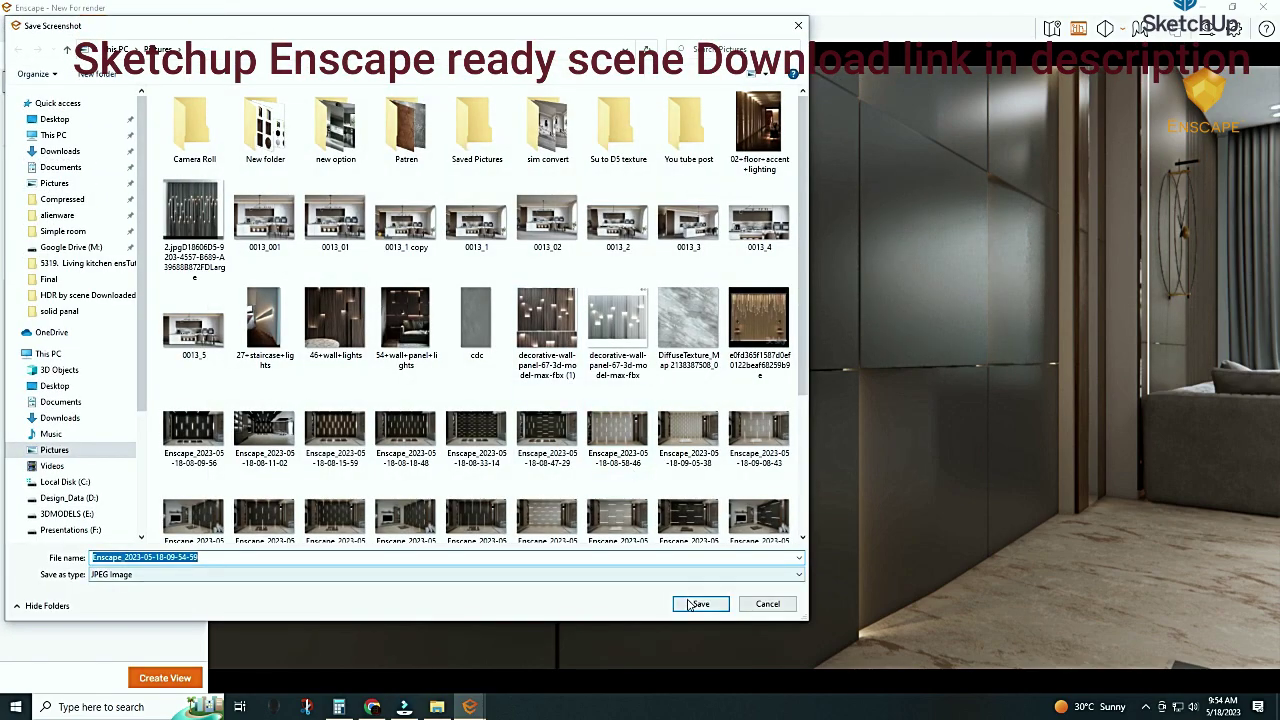
click(690, 601)
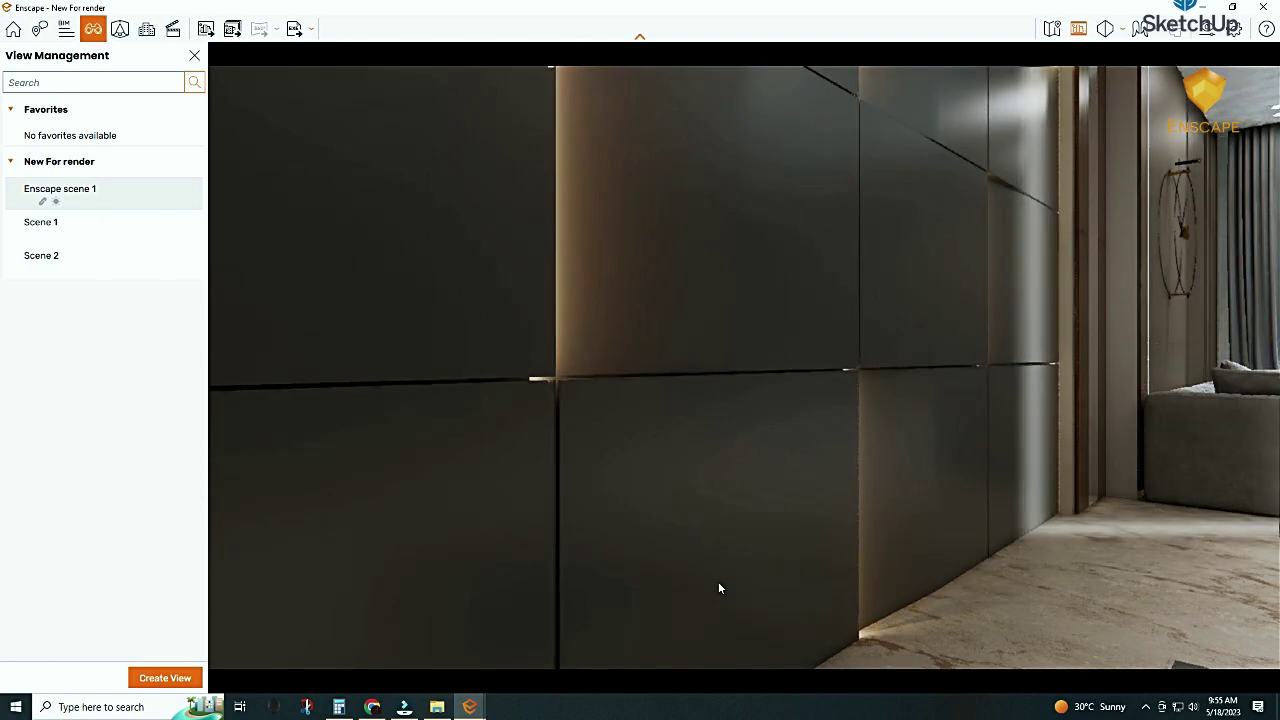
click(80, 190)
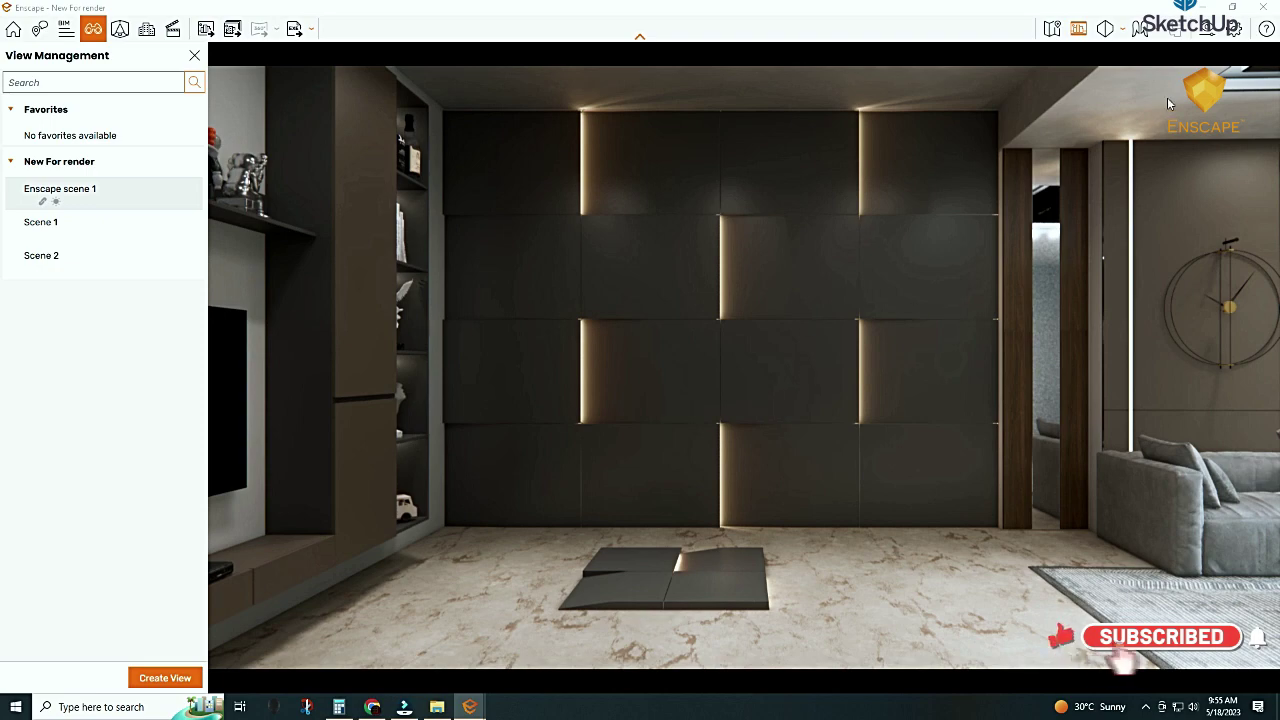
click(1235, 9)
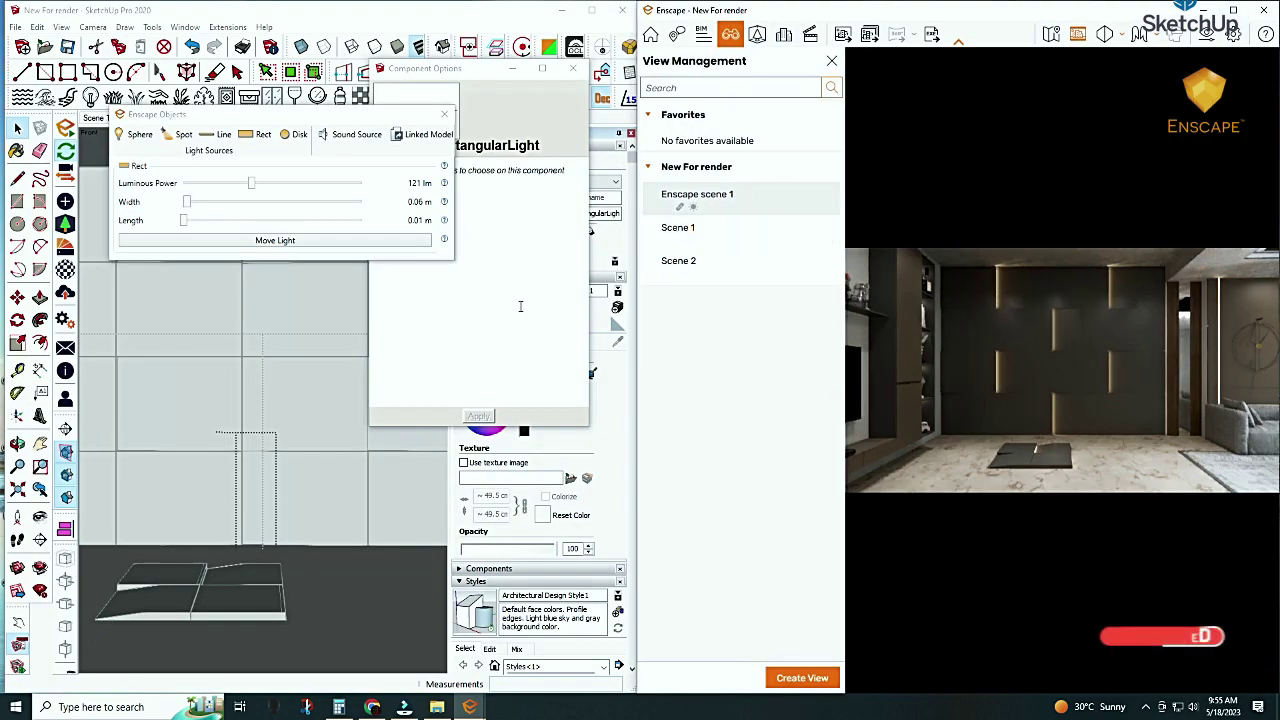
Close each nested group and component until editing returns to the top-level model
click(330, 122)
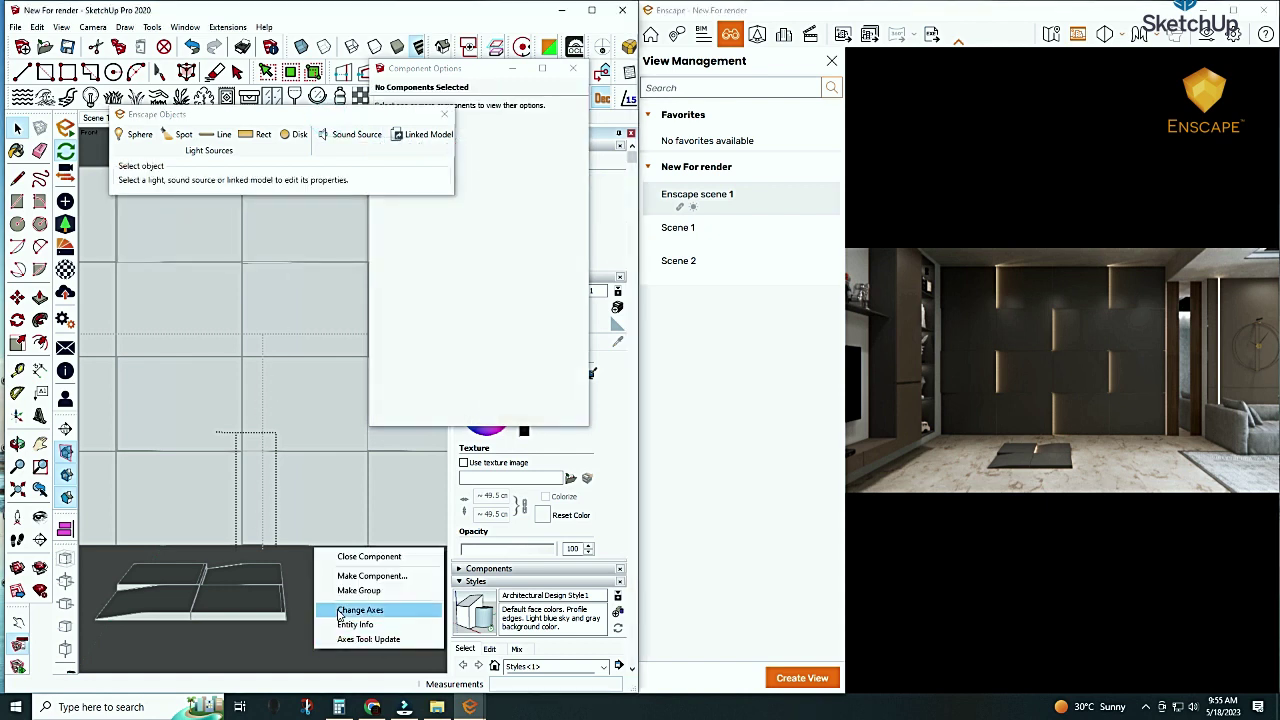
click(338, 556)
right_click(321, 601)
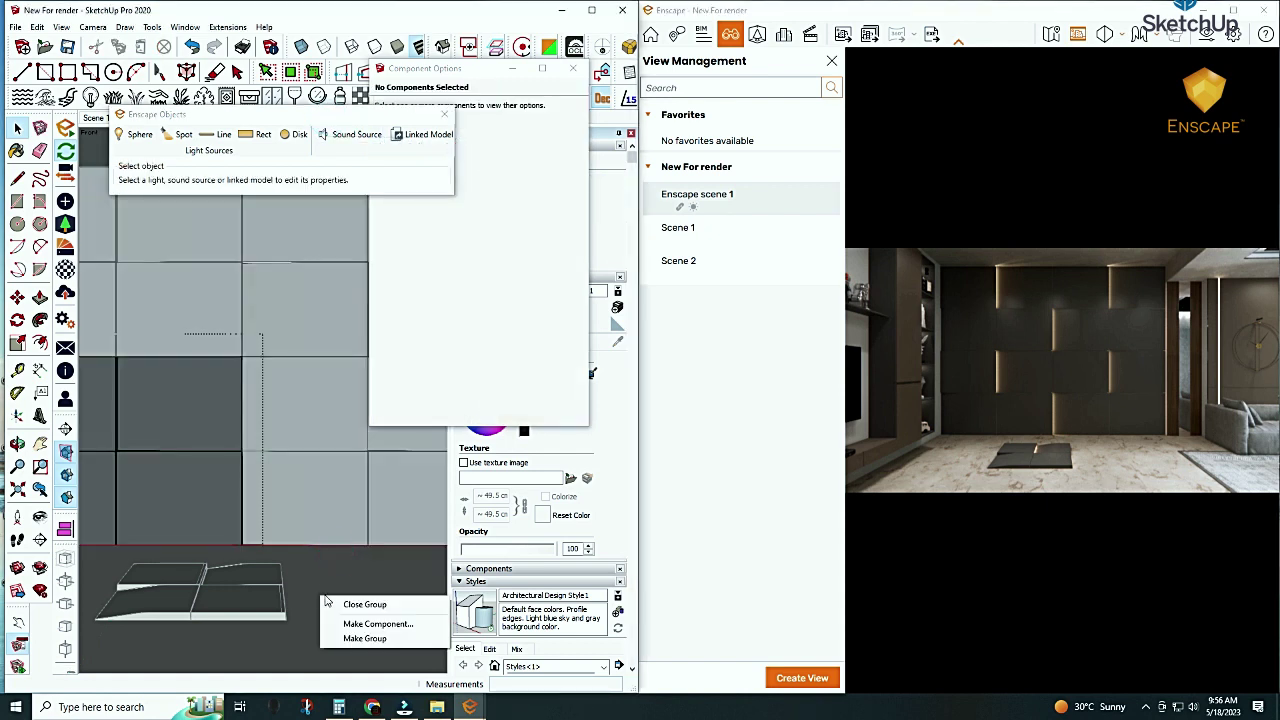
click(336, 603)
right_click(336, 603)
click(350, 608)
right_click(345, 608)
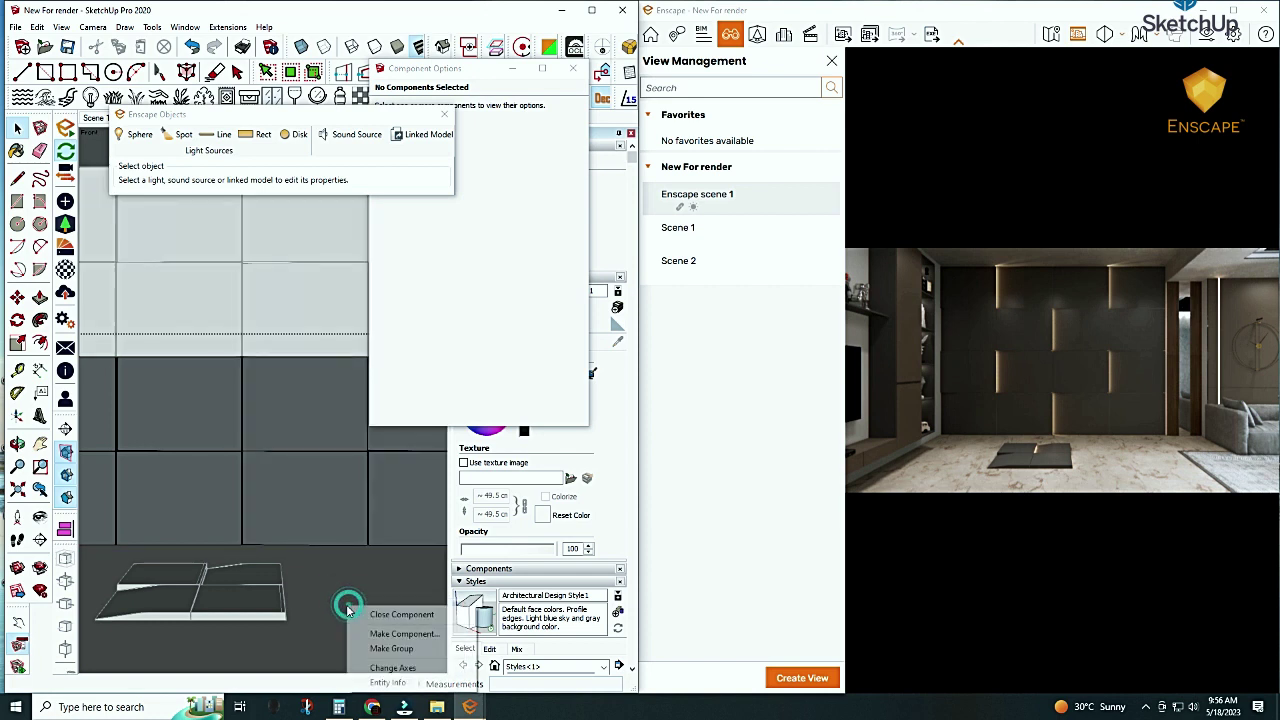
click(346, 610)
right_click(355, 618)
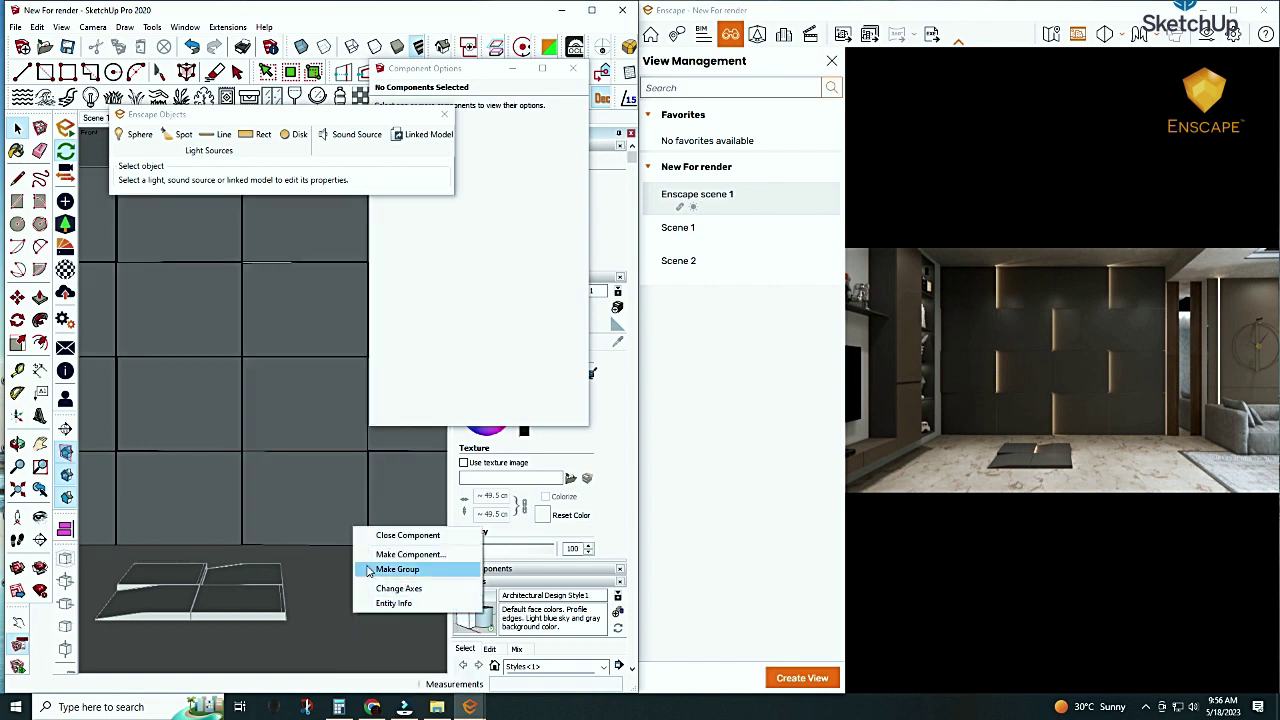
click(376, 536)
Delete the whole tiled wall component and the floor tile sample
click(340, 601)
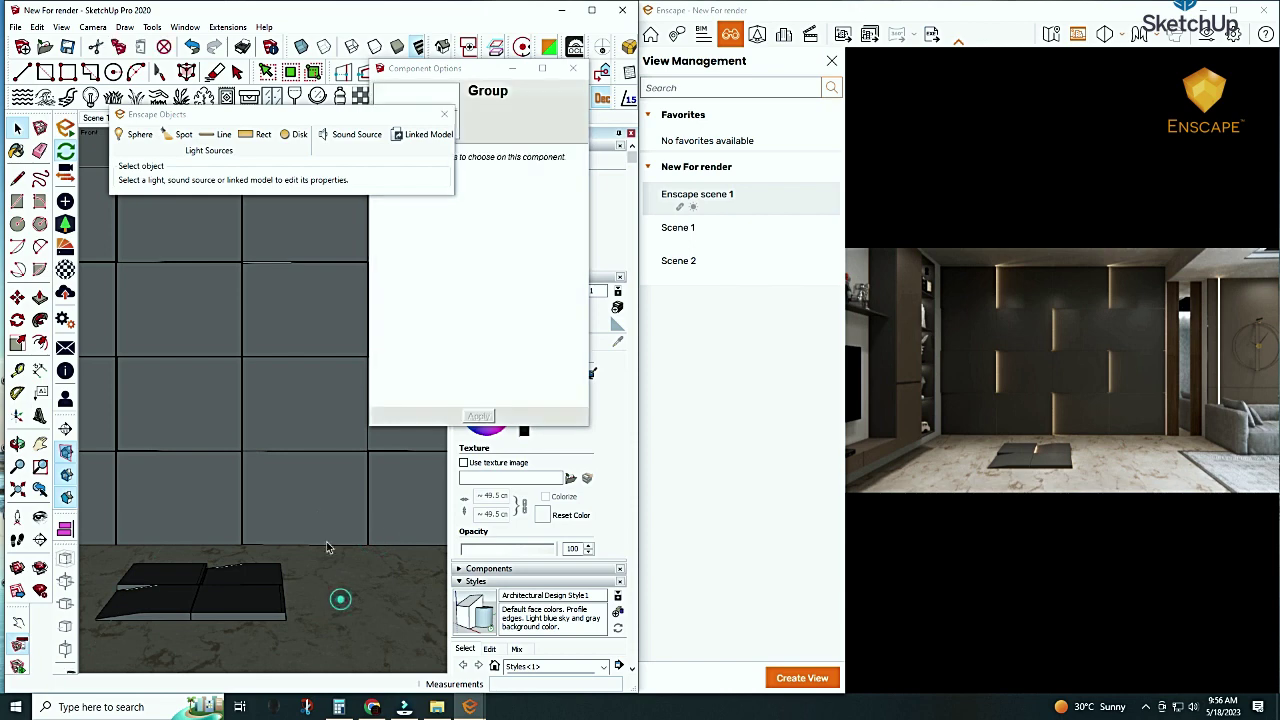
click(316, 506)
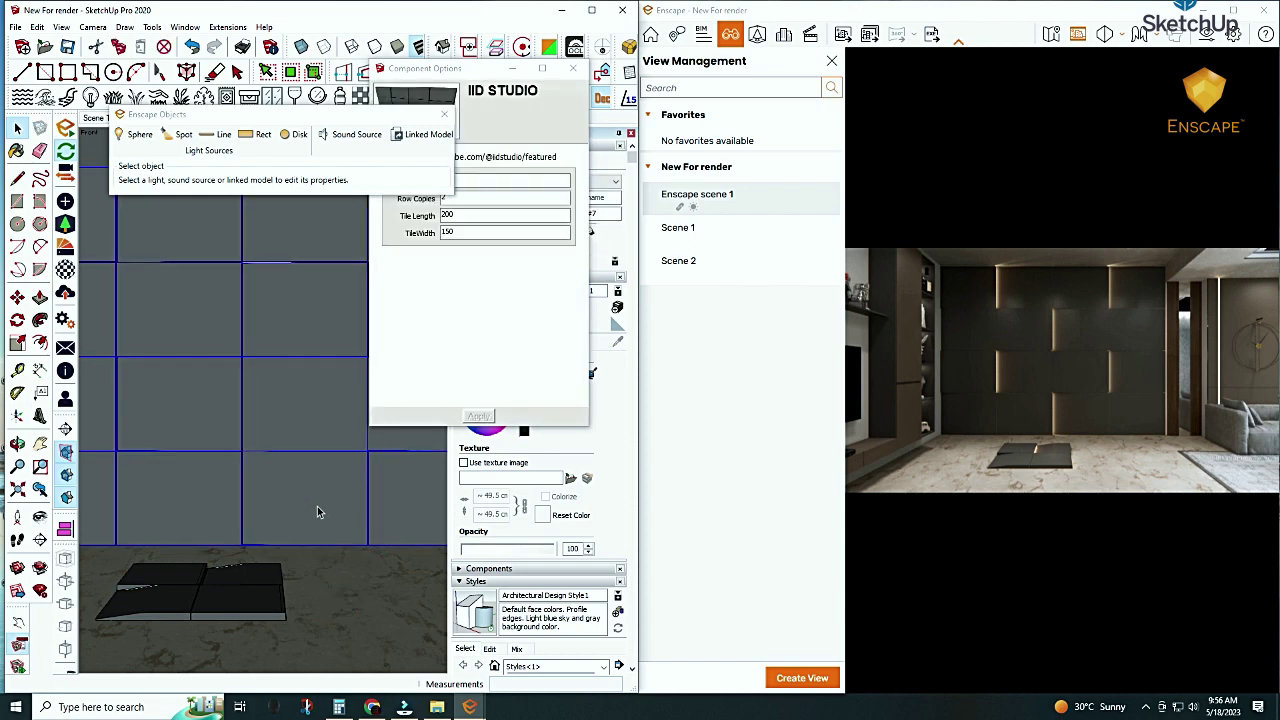
key(Delete)
click(257, 586)
key(Delete)
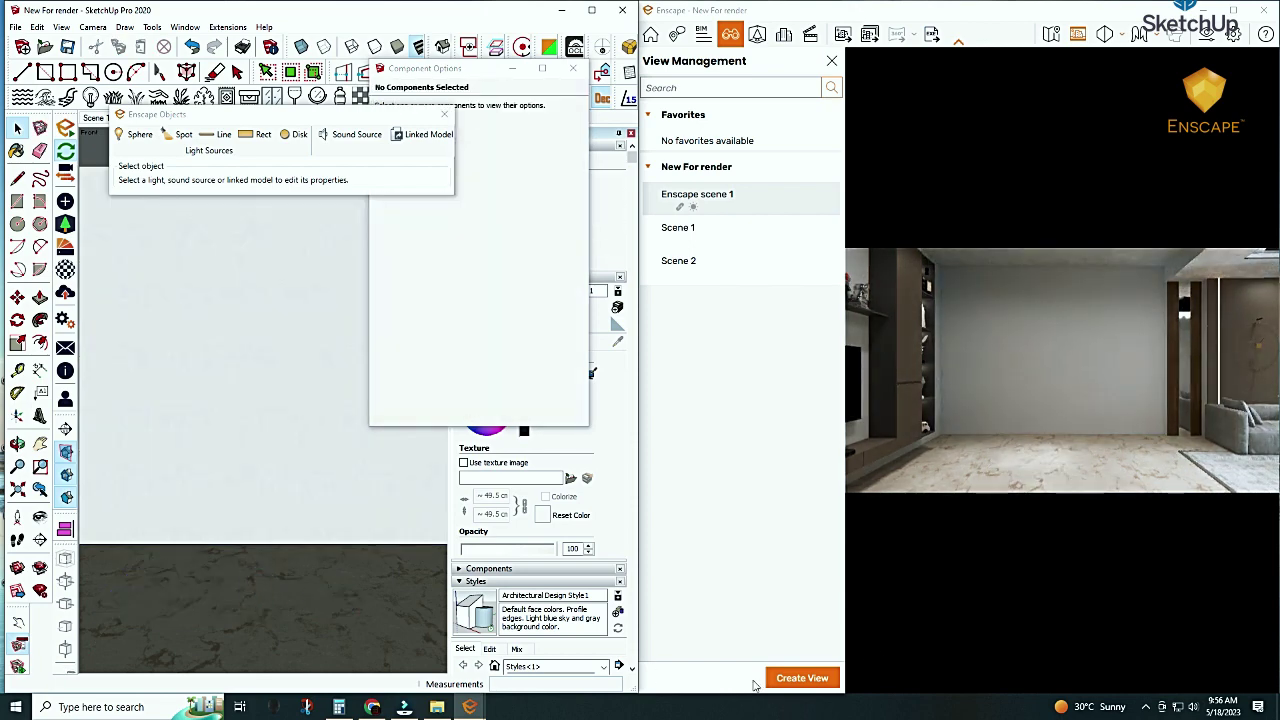